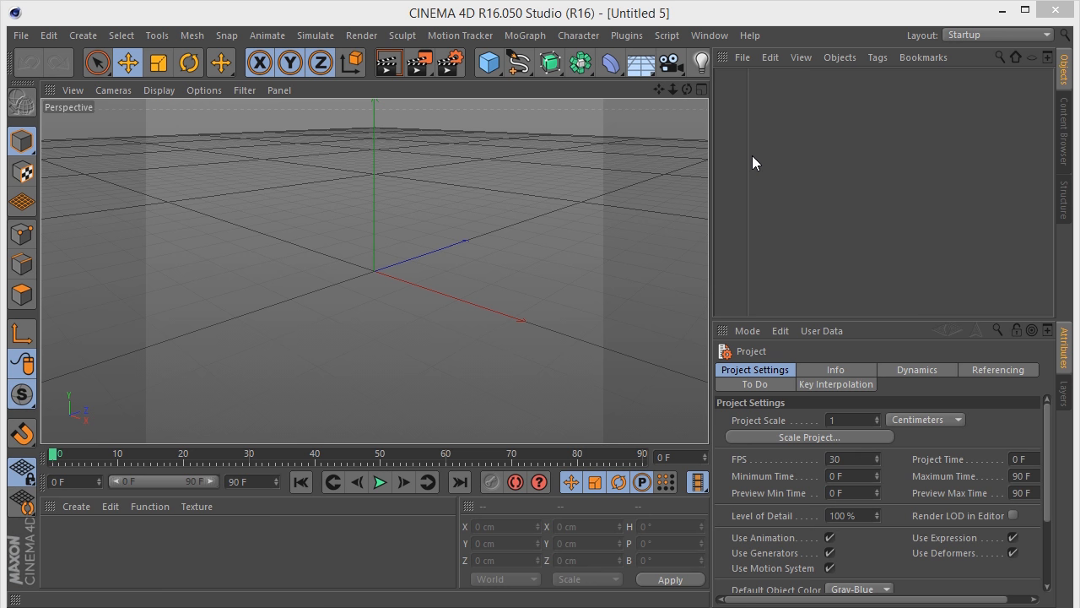
Switch to the open Sports Logo.c4d project.
click(709, 36)
click(768, 417)
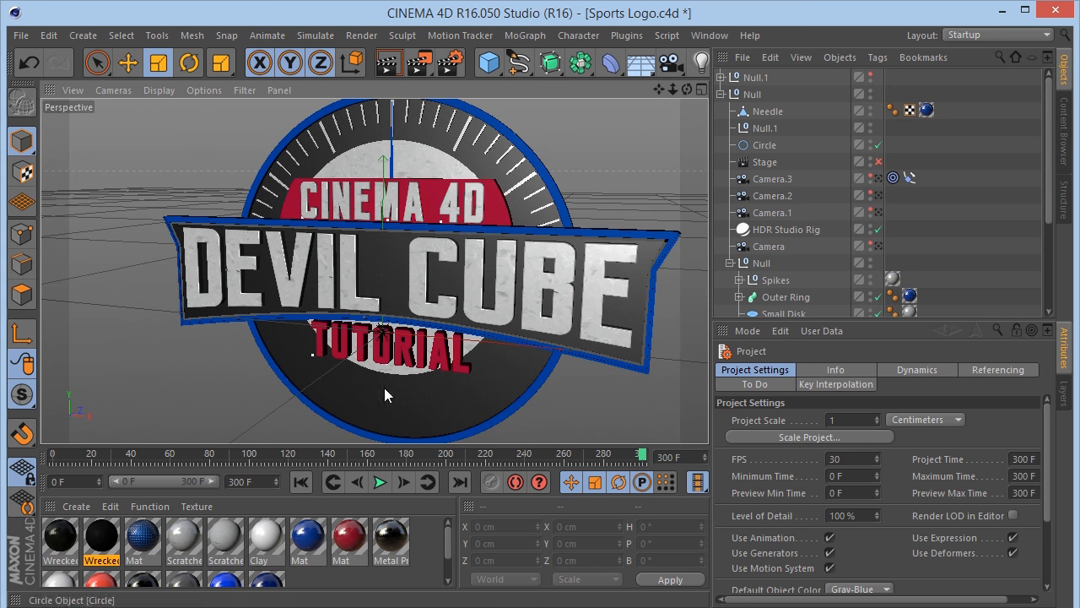
mouse_move(688, 89)
mouse_down()
mouse_move(591, 91)
mouse_move(641, 101)
mouse_move(686, 91)
mouse_up()
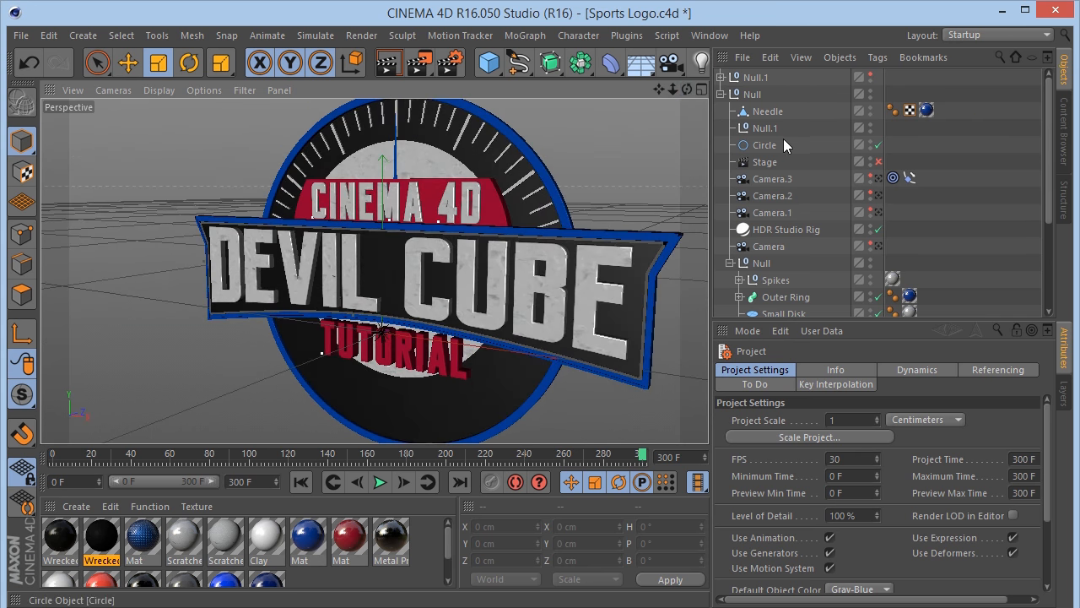
click(870, 90)
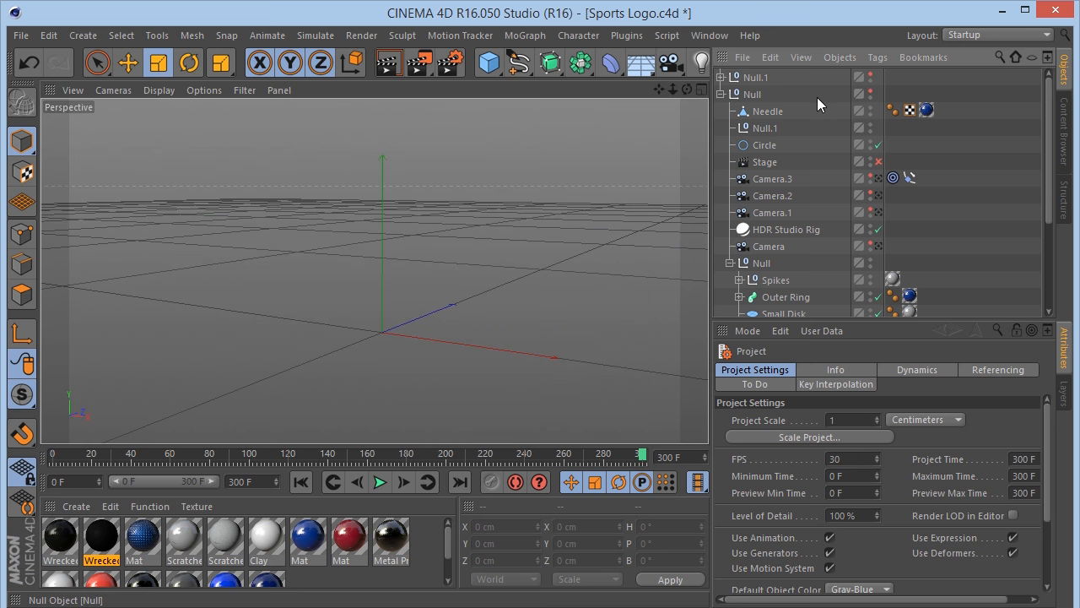
click(749, 94)
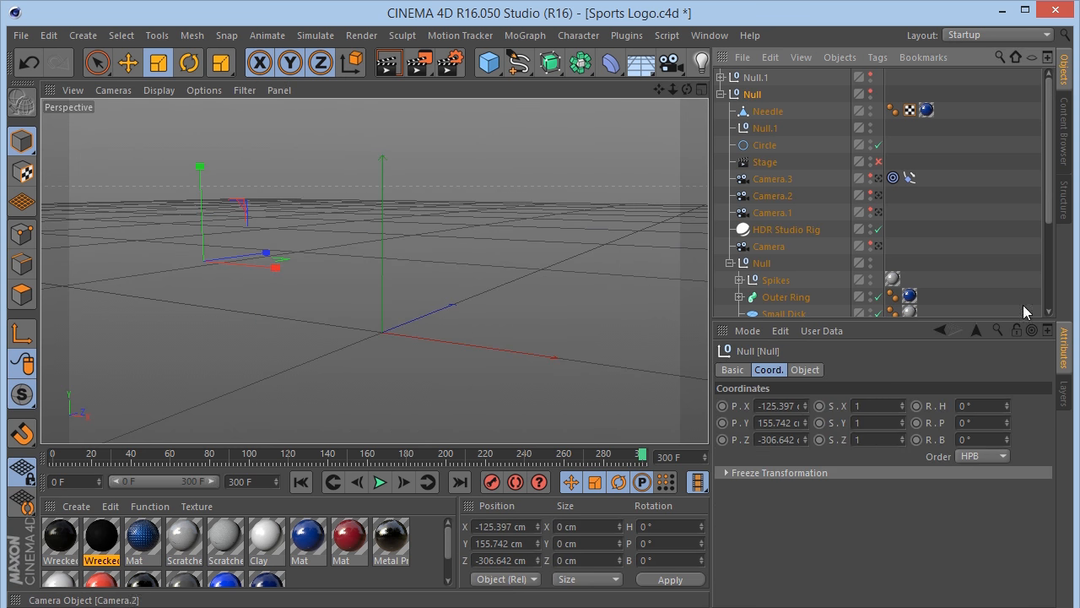
drag(1050, 197, 1052, 292)
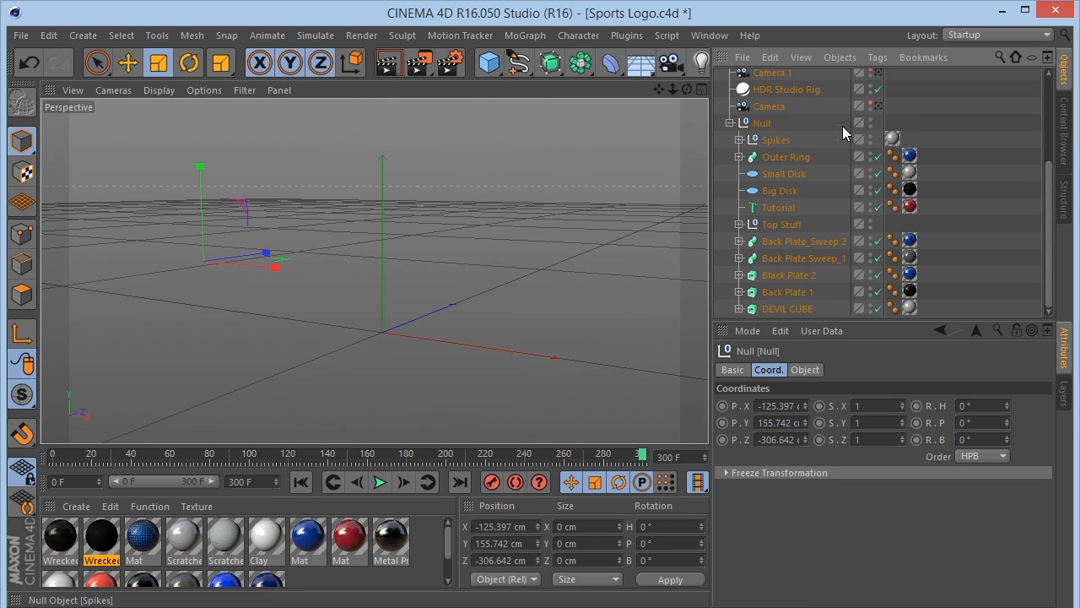
scroll(1041, 189, up, 5)
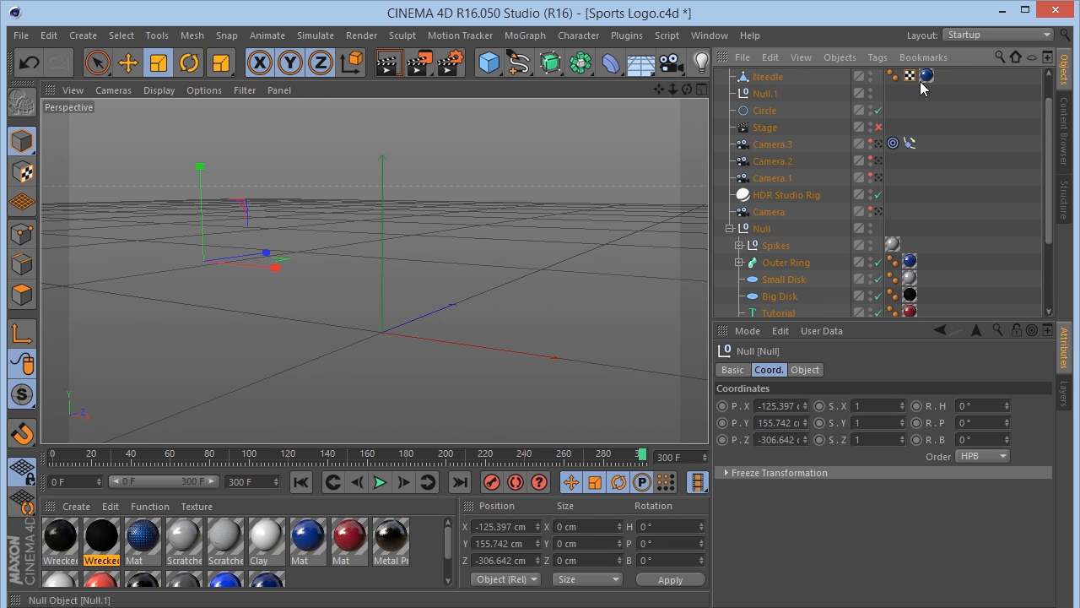
drag(1051, 128, 1051, 111)
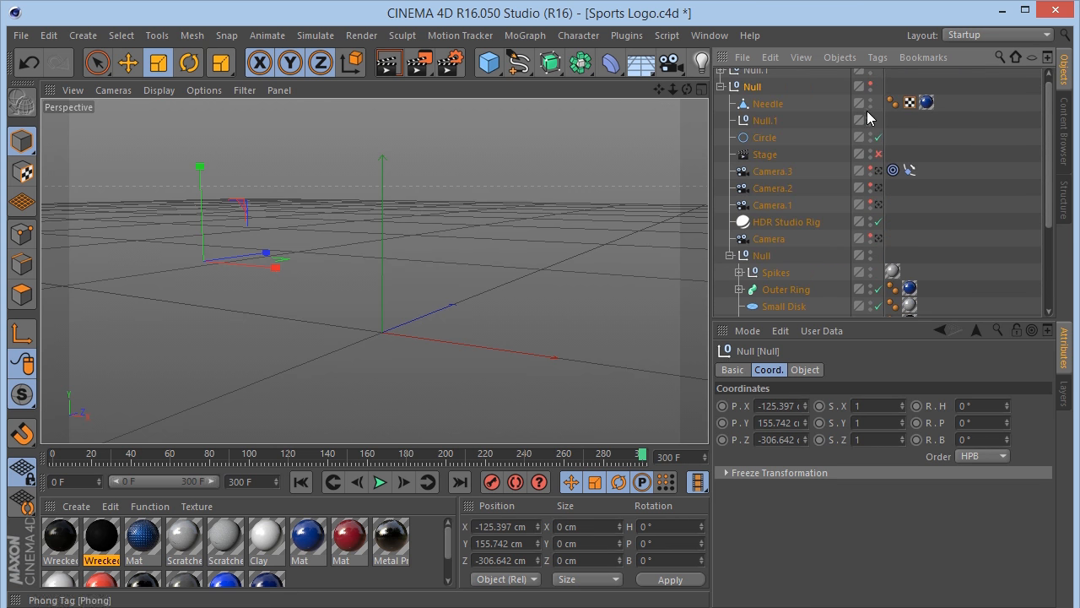
click(871, 85)
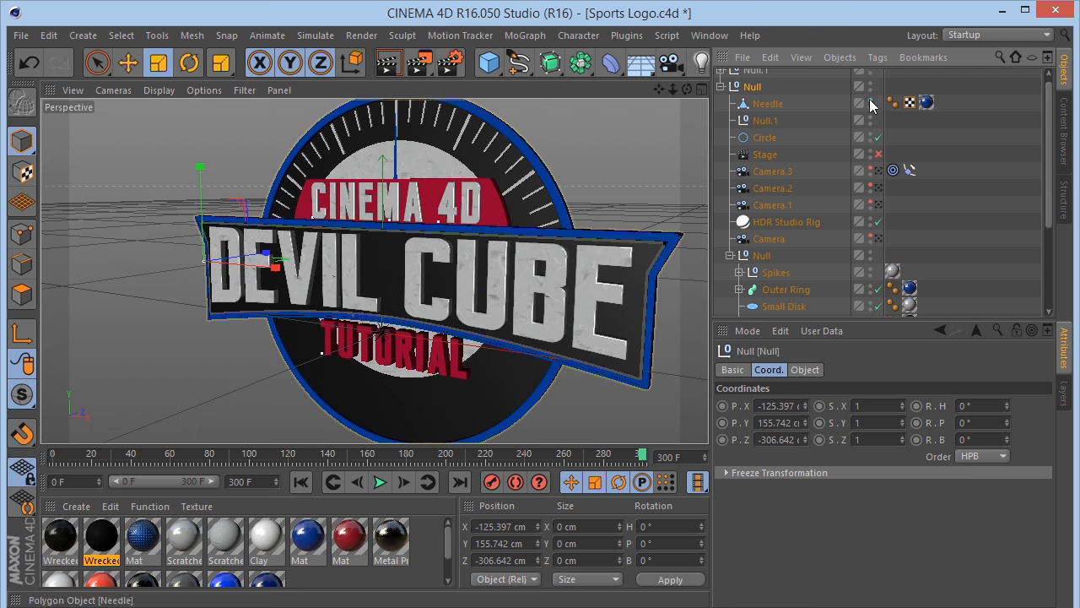
Hide the Needle and the nested Null holding the logo parts, showing only the DEVIL CUBE extrude in the viewport.
click(871, 253)
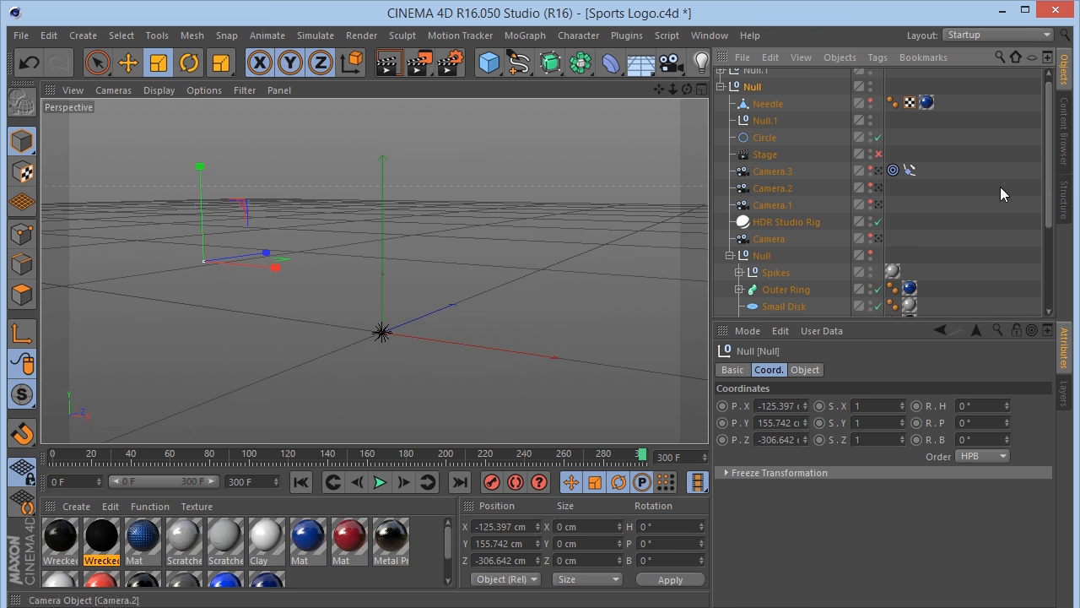
drag(1053, 161, 1053, 241)
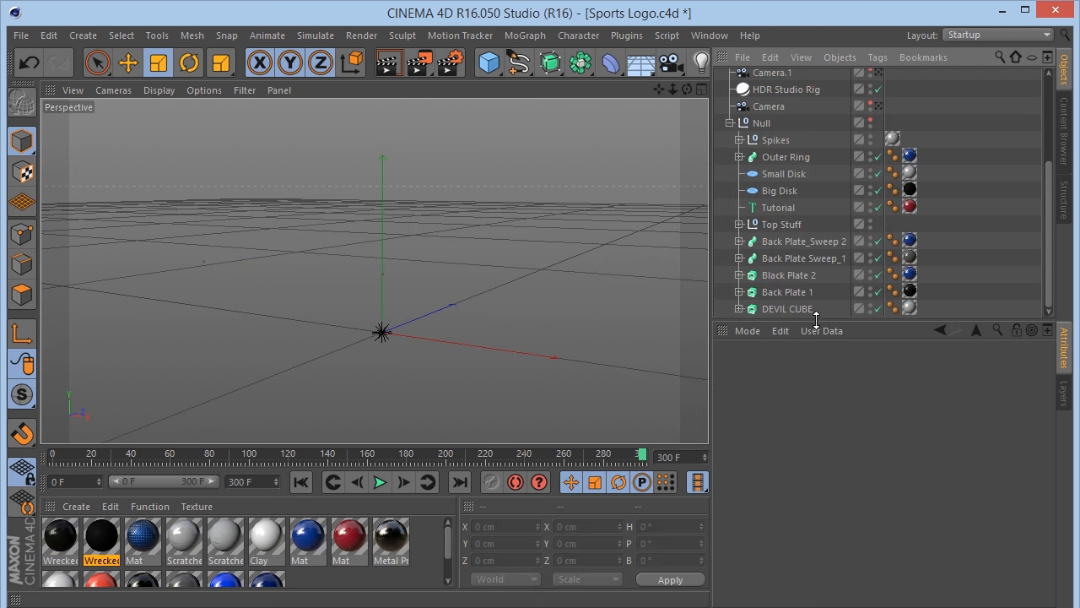
click(829, 310)
click(869, 303)
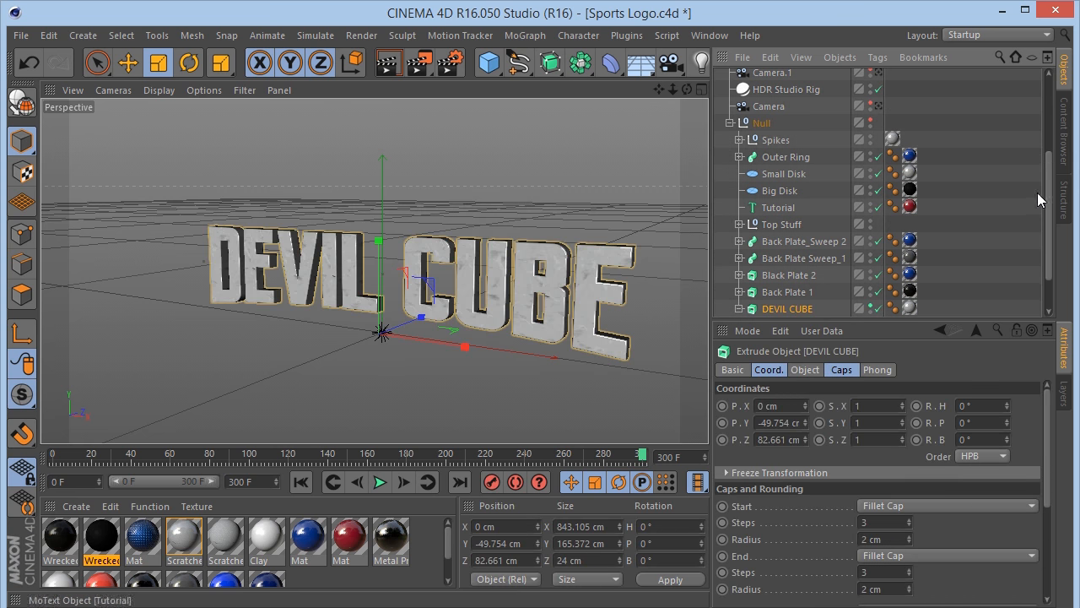
Expand the DEVIL CUBE hierarchy and disable everything in it except the Text spline.
click(739, 309)
scroll(796, 290, down, 1)
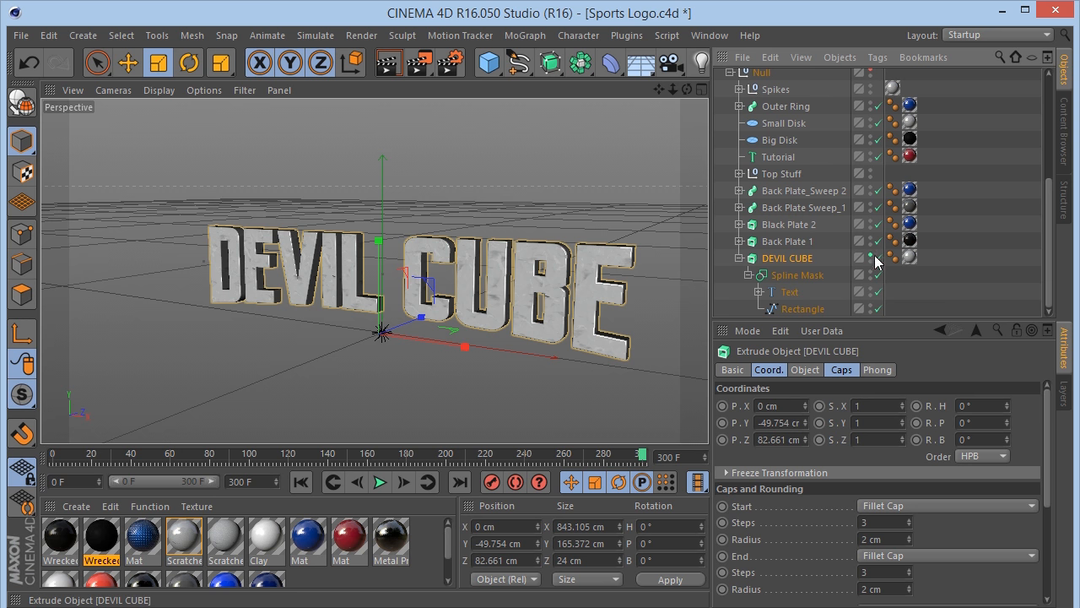
drag(878, 257, 881, 309)
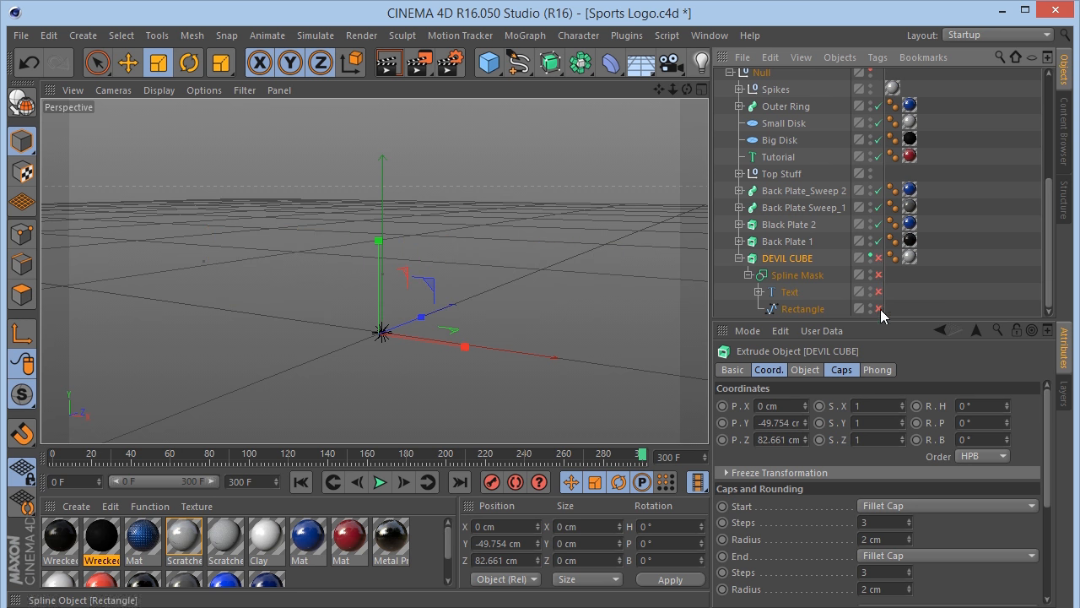
click(792, 288)
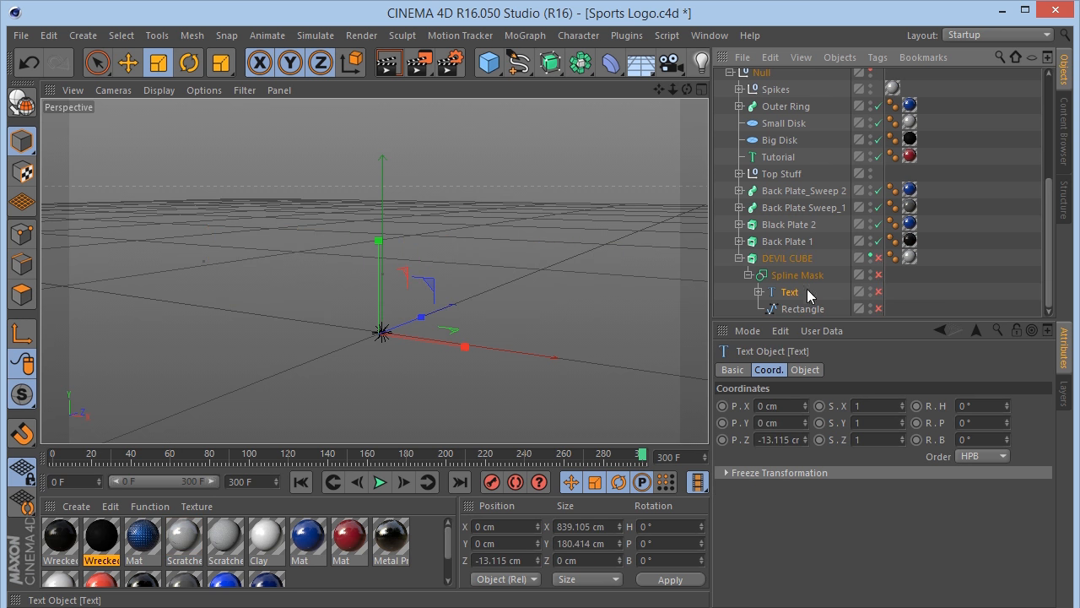
click(758, 292)
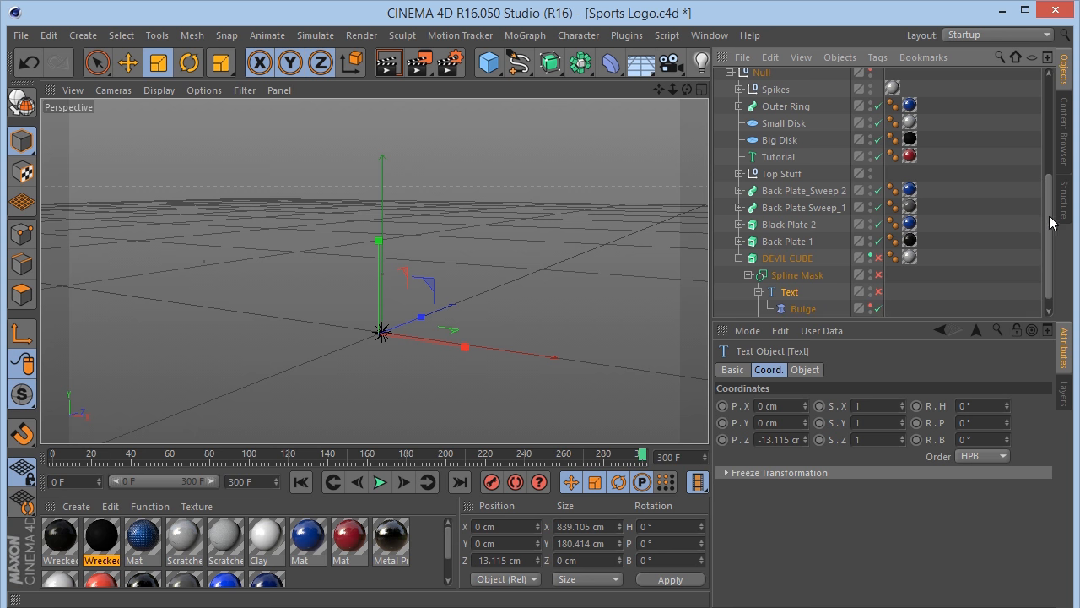
scroll(1054, 217, down, 1)
click(878, 291)
click(877, 275)
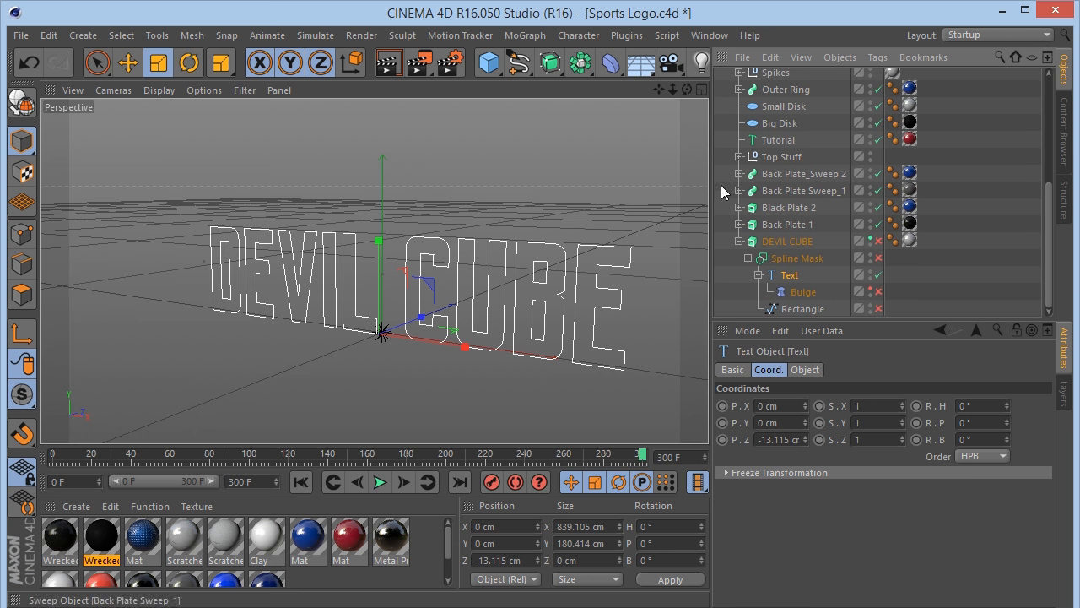
Examine the object properties of the DEVIL CUBE Text spline.
click(521, 61)
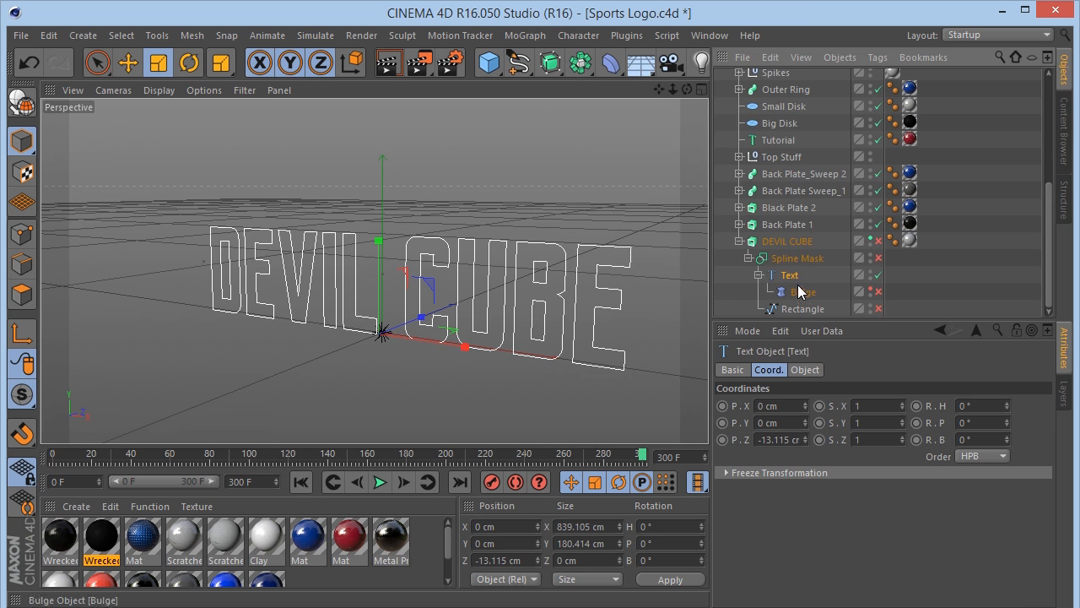
click(804, 370)
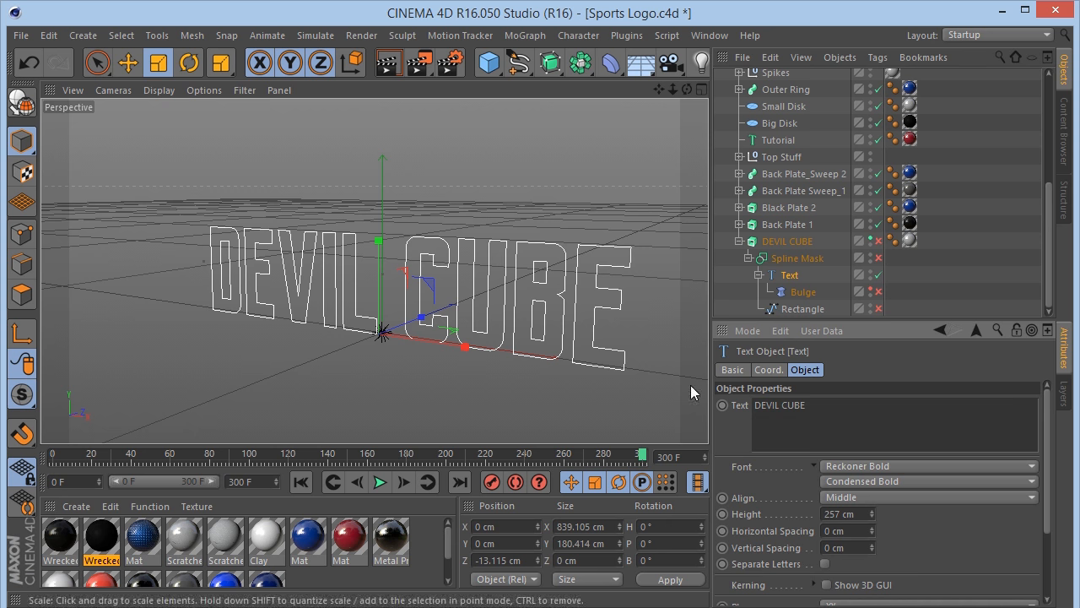
drag(686, 89, 832, 343)
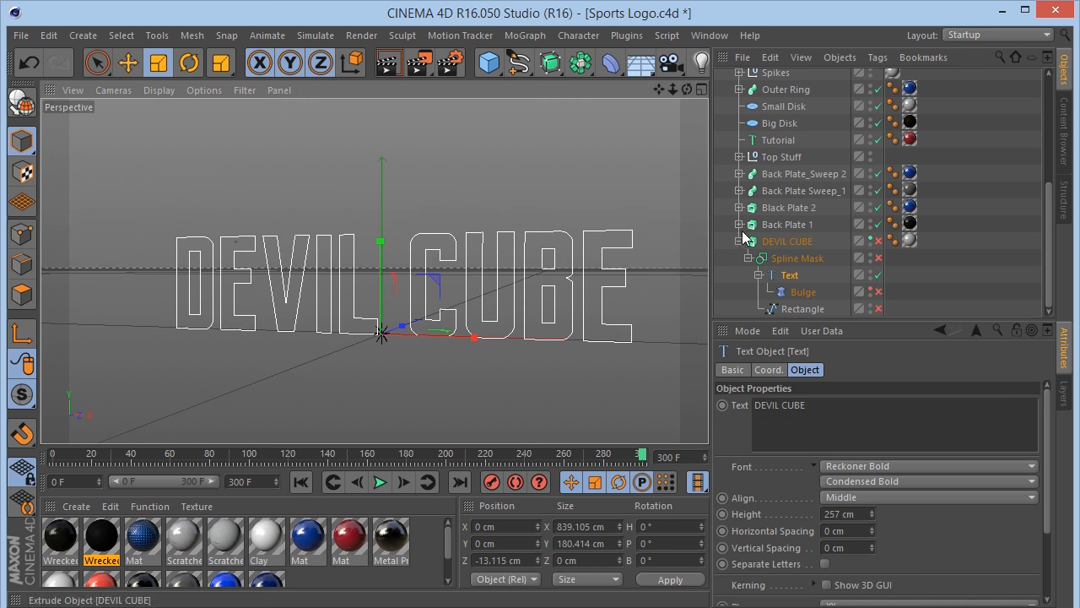
Enable and show the Bulge deformer under the Text spline, trying out its strength and undoing that trial change.
click(610, 63)
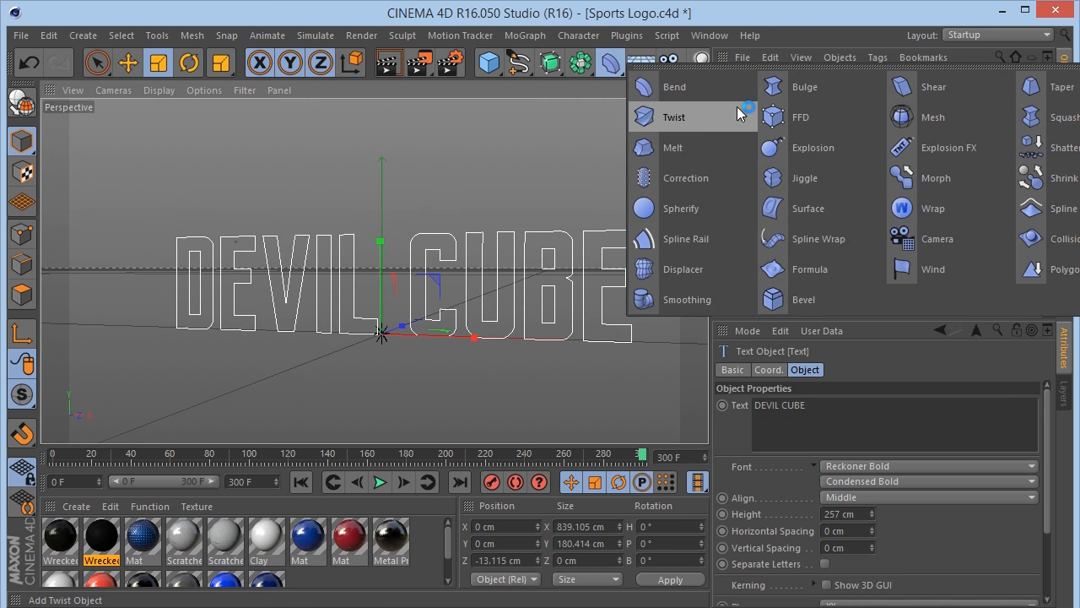
click(822, 86)
click(879, 292)
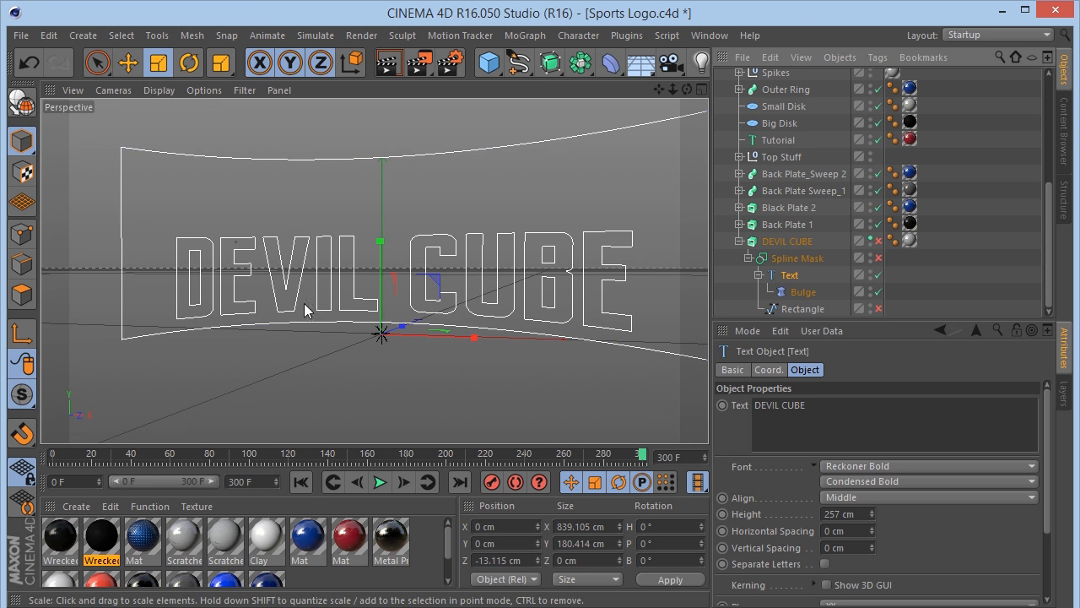
click(800, 292)
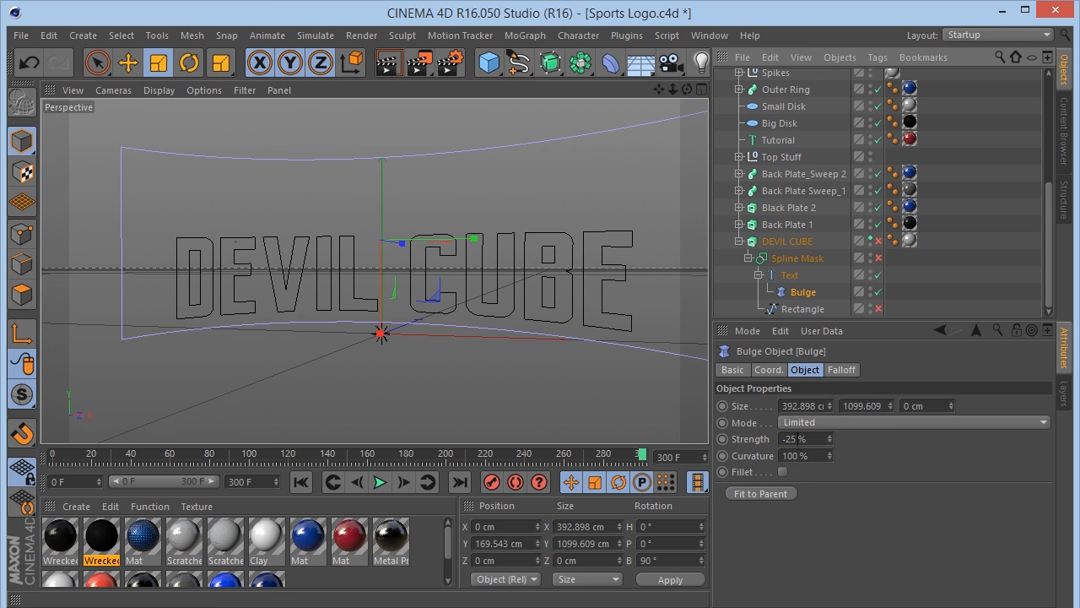
mouse_move(830, 438)
mouse_down()
mouse_move(829, 477)
mouse_move(829, 439)
mouse_up()
key(ctrl+z)
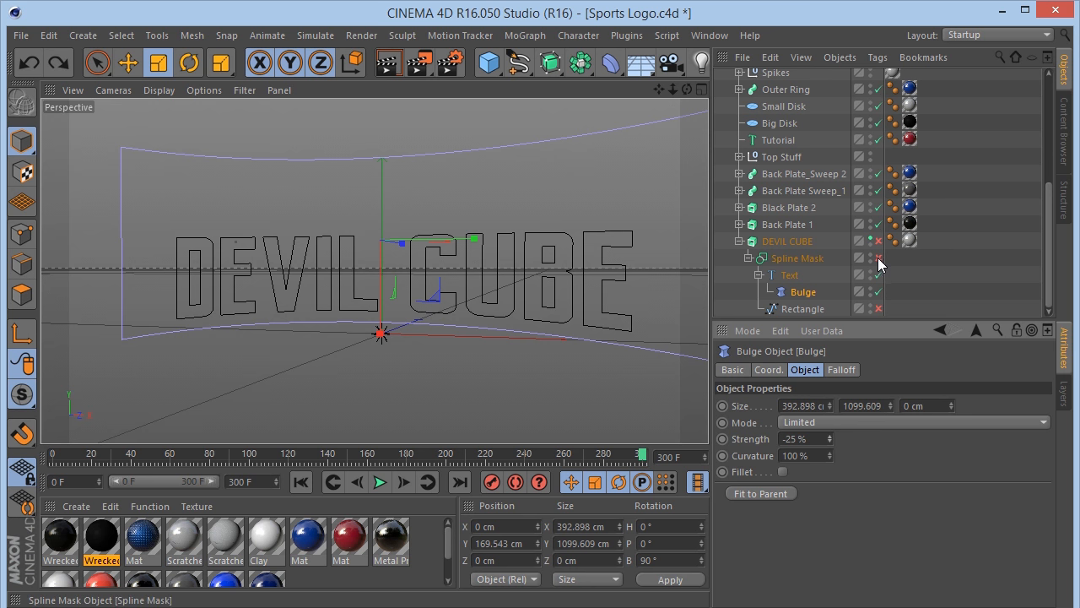
Re-enable the Spline Mask, its Rectangle spline and the DEVIL CUBE extrude.
click(870, 288)
click(878, 257)
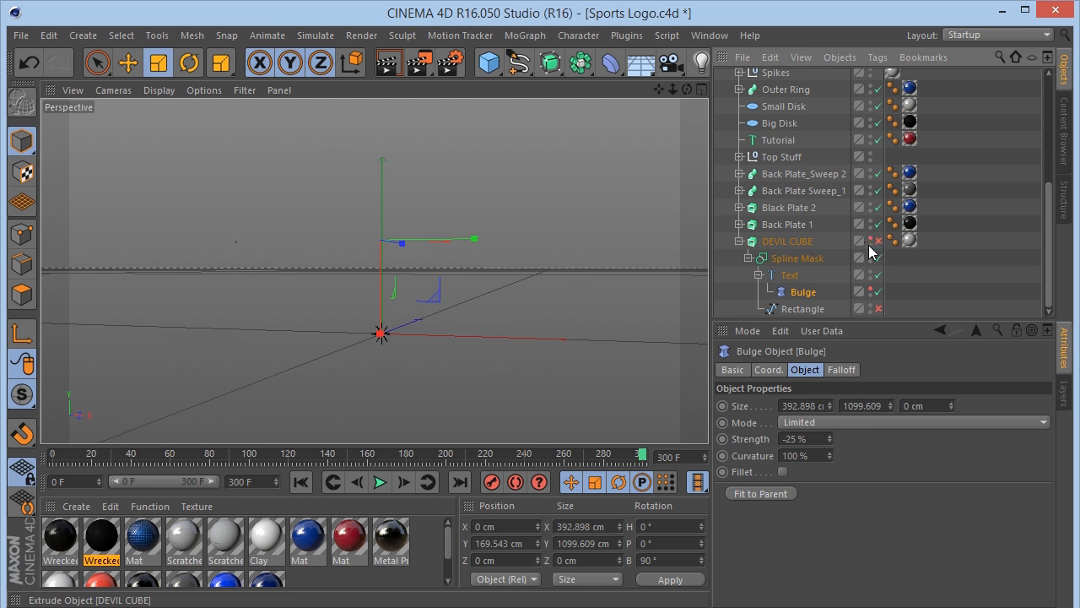
click(878, 241)
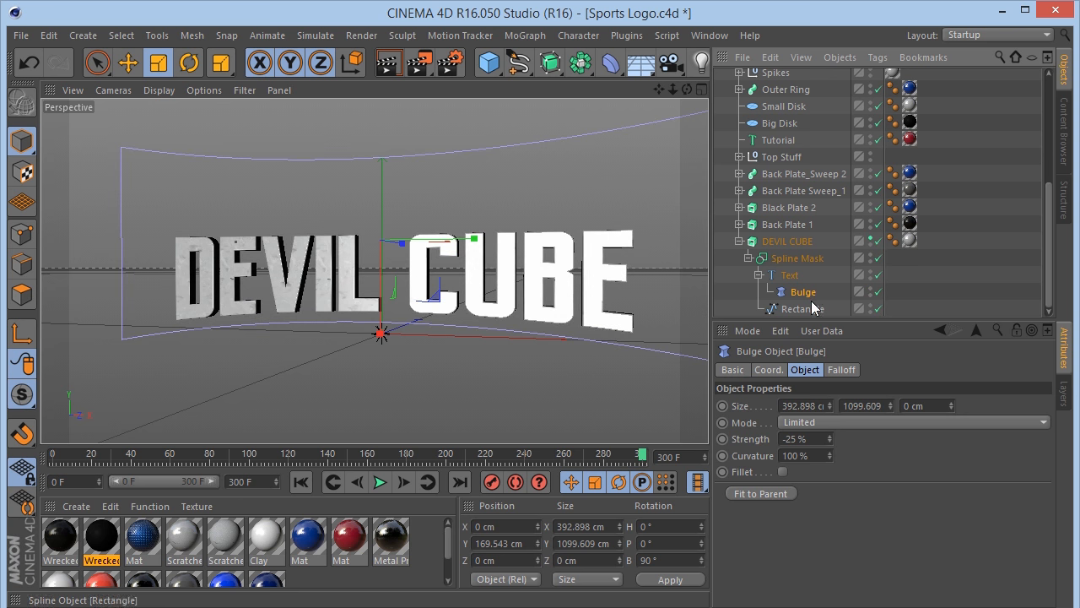
Examine the object and cap settings of the DEVIL CUBE extrude.
click(773, 243)
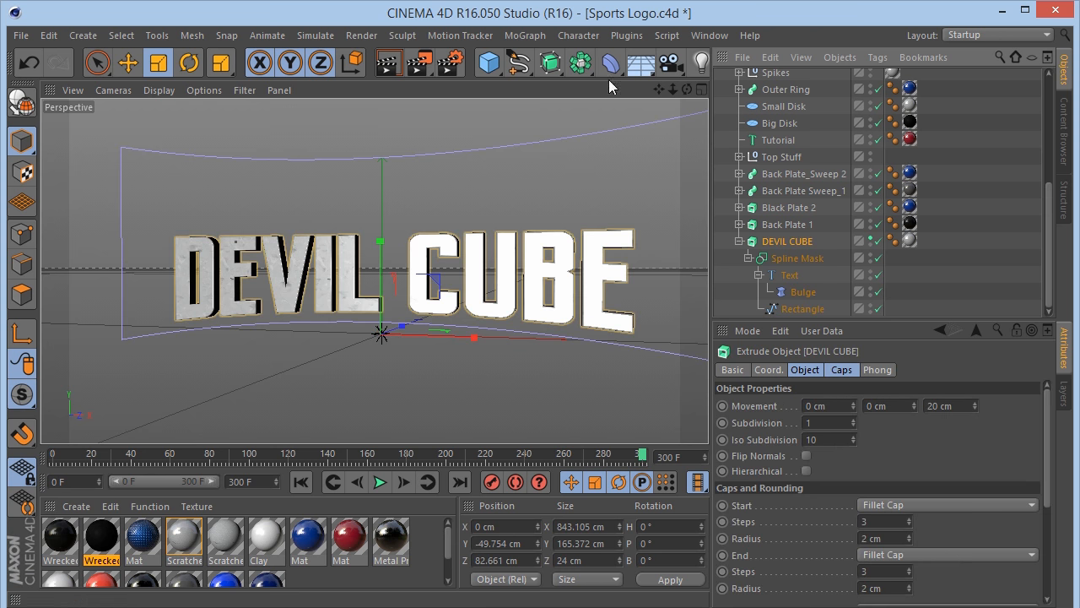
drag(549, 62, 931, 284)
click(842, 371)
click(804, 372)
click(843, 370)
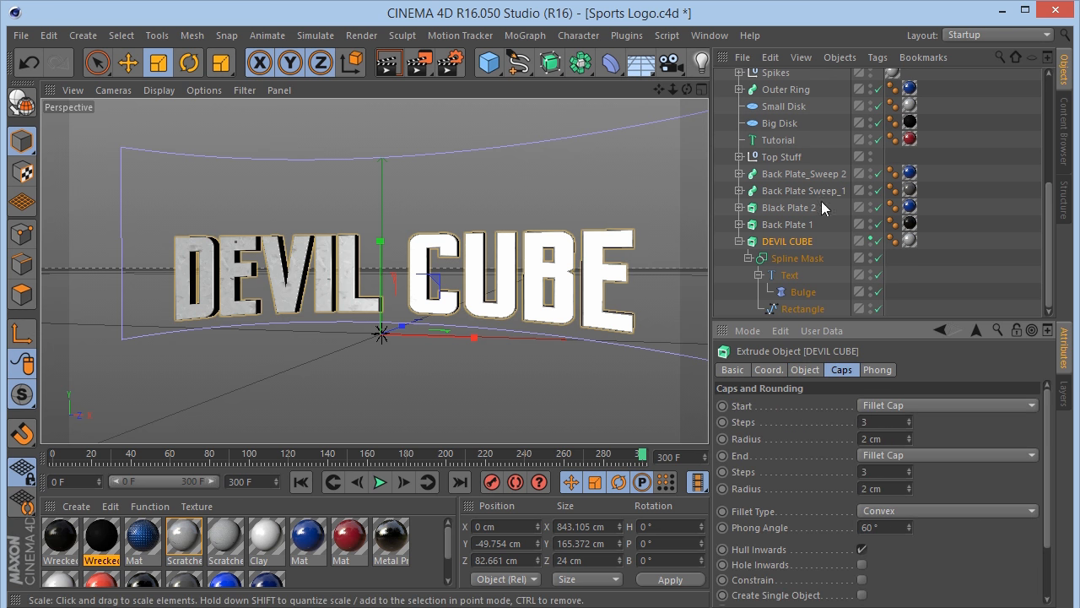
drag(687, 88, 654, 110)
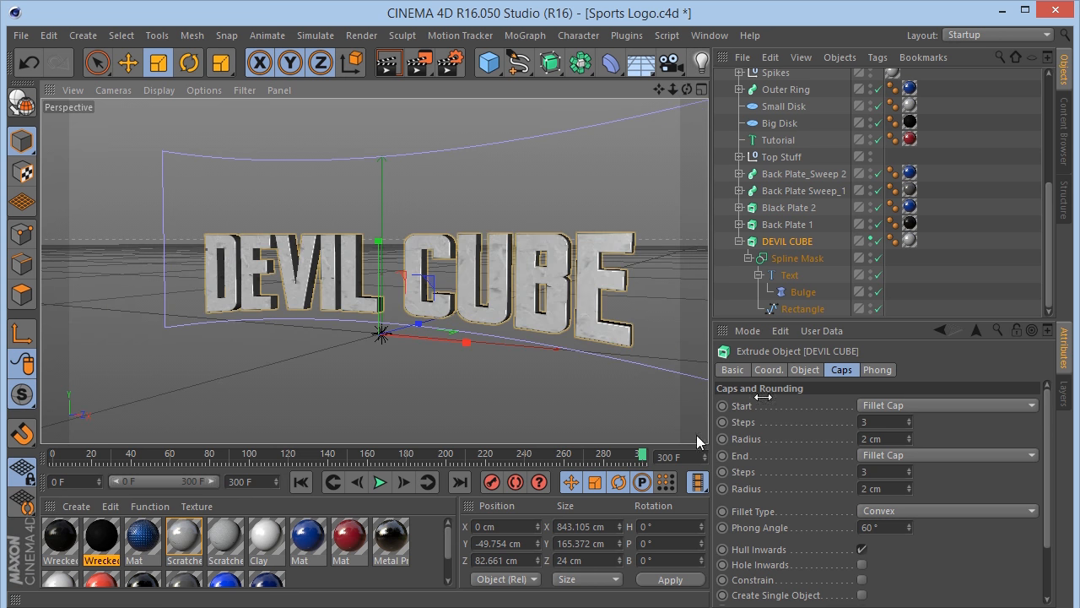
Review the Spline Mask's properties and hide the Bulge deformer's cage in the viewport.
click(801, 259)
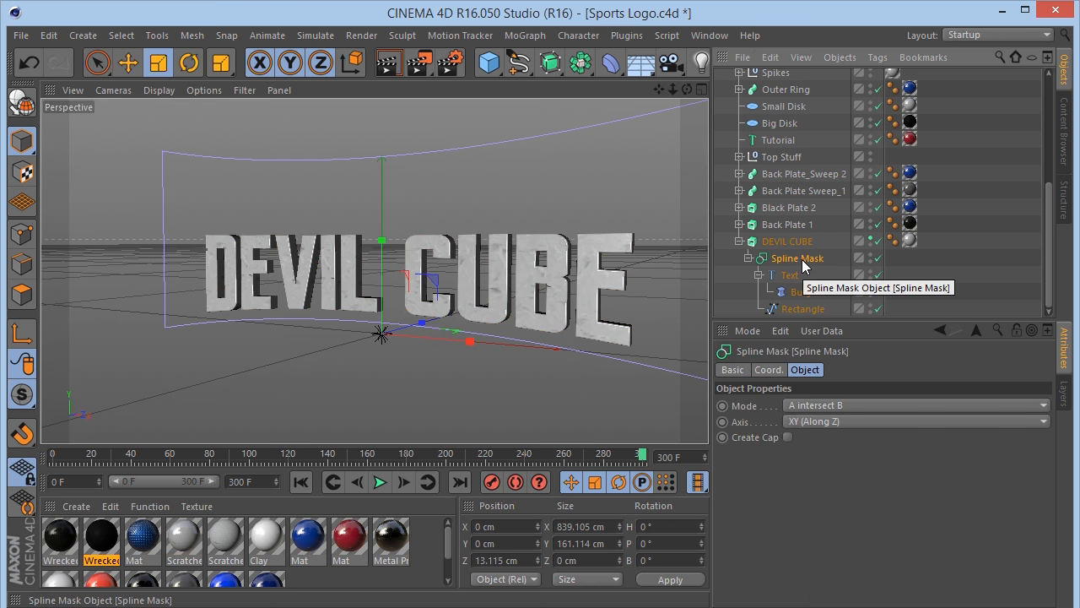
click(580, 62)
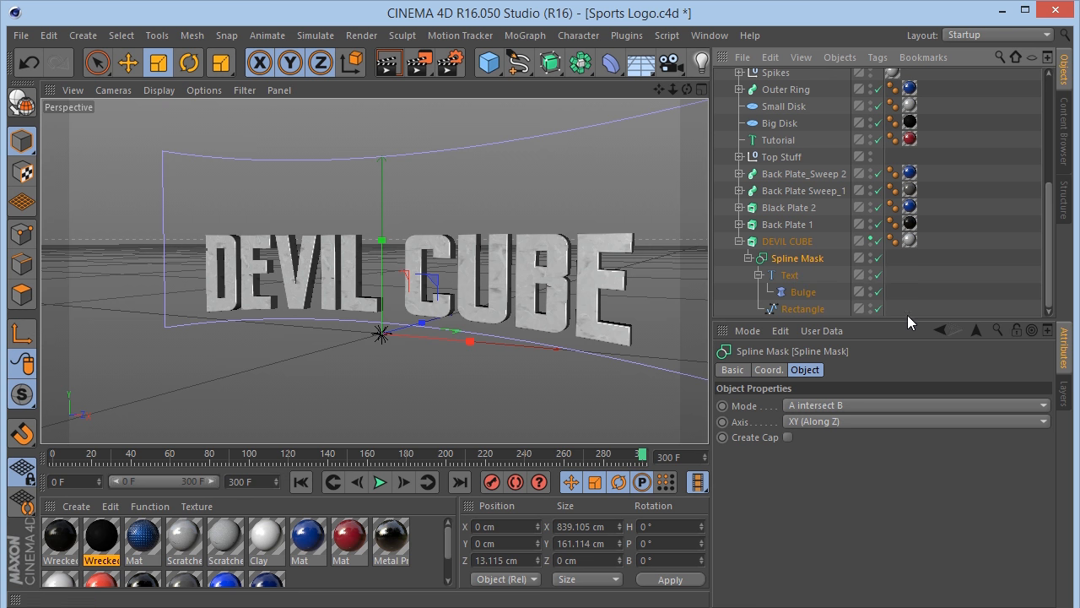
click(872, 290)
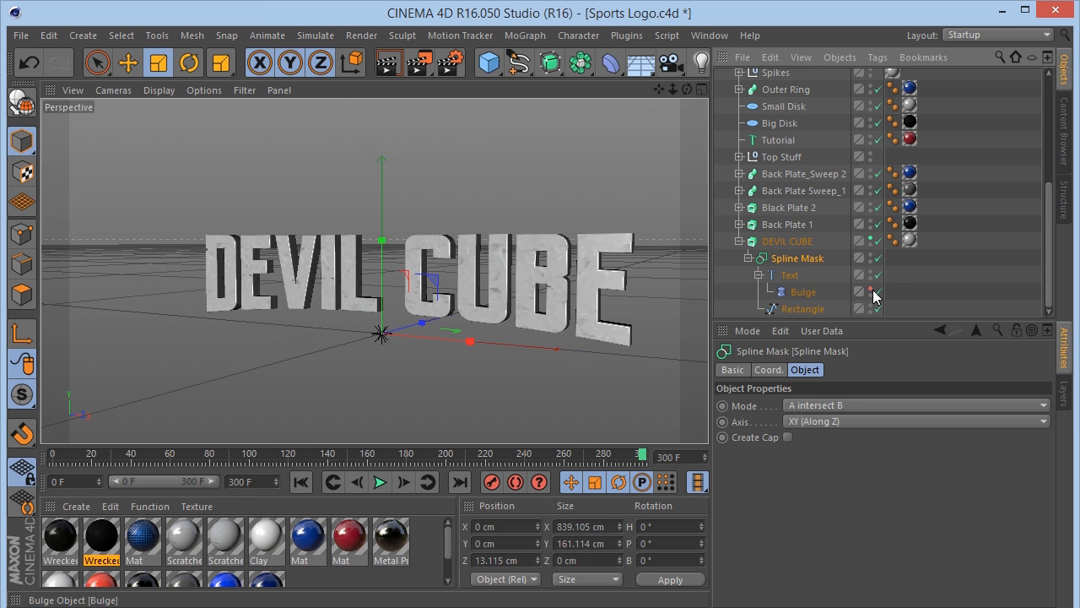
Examine the Rectangle spline's points in point mode and return to model mode.
click(802, 309)
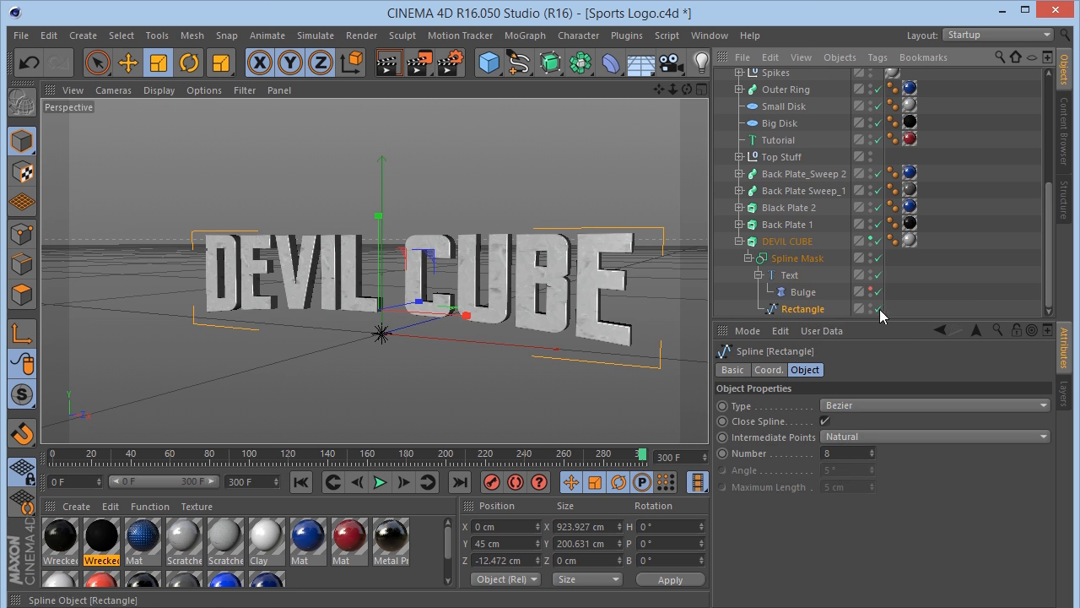
key(space)
click(21, 235)
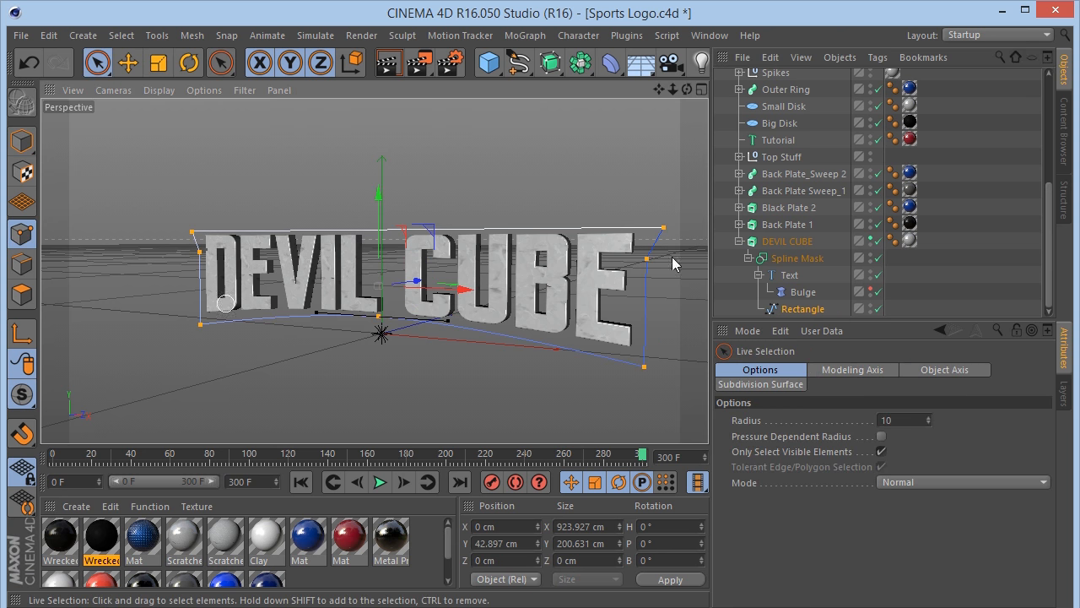
click(22, 140)
Collapse the Text spline's branch and select the Rectangle spline under the Spline Mask.
click(793, 275)
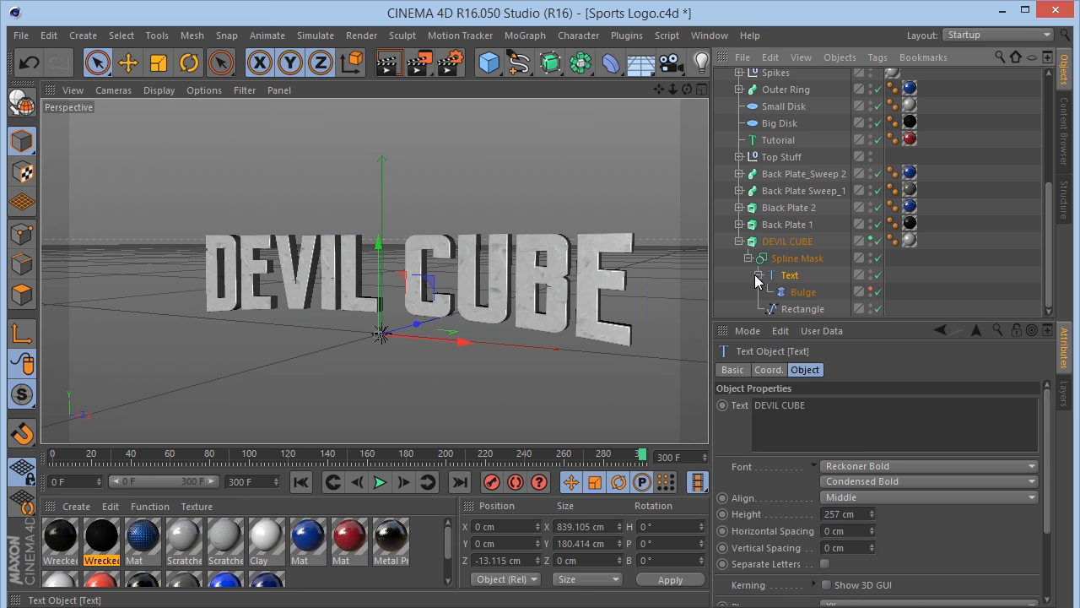
click(758, 275)
click(804, 309)
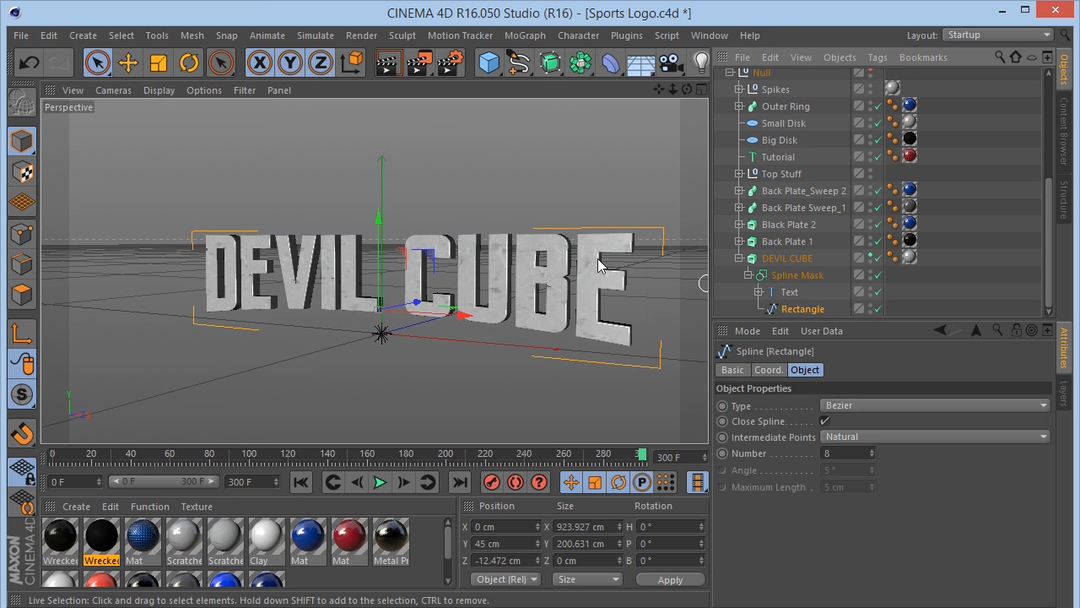
Review the properties of the DEVIL CUBE Spline Mask and of its Text and Rectangle splines.
click(823, 276)
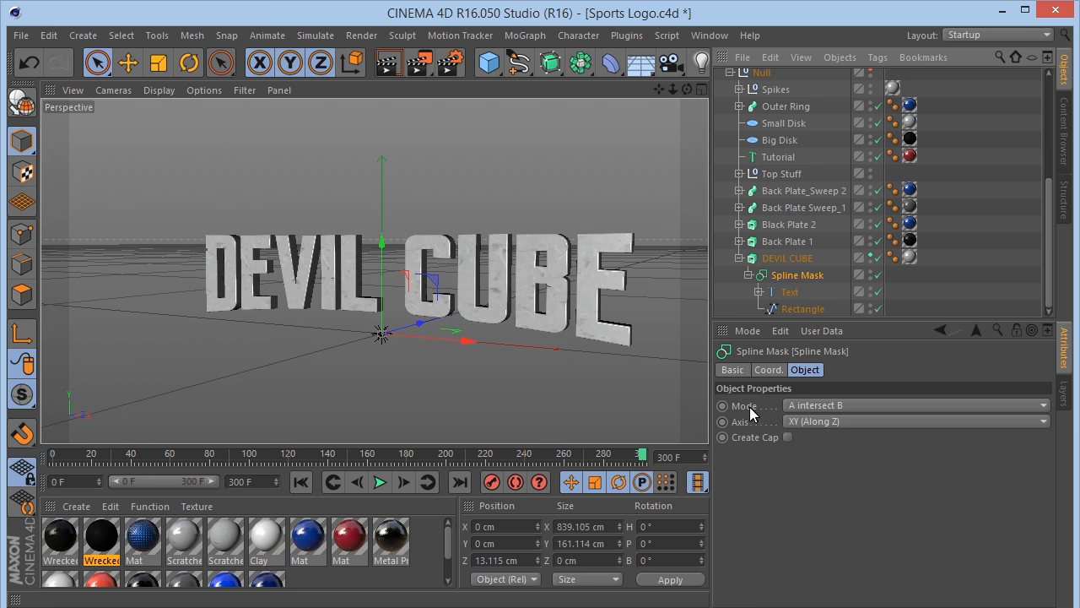
click(789, 292)
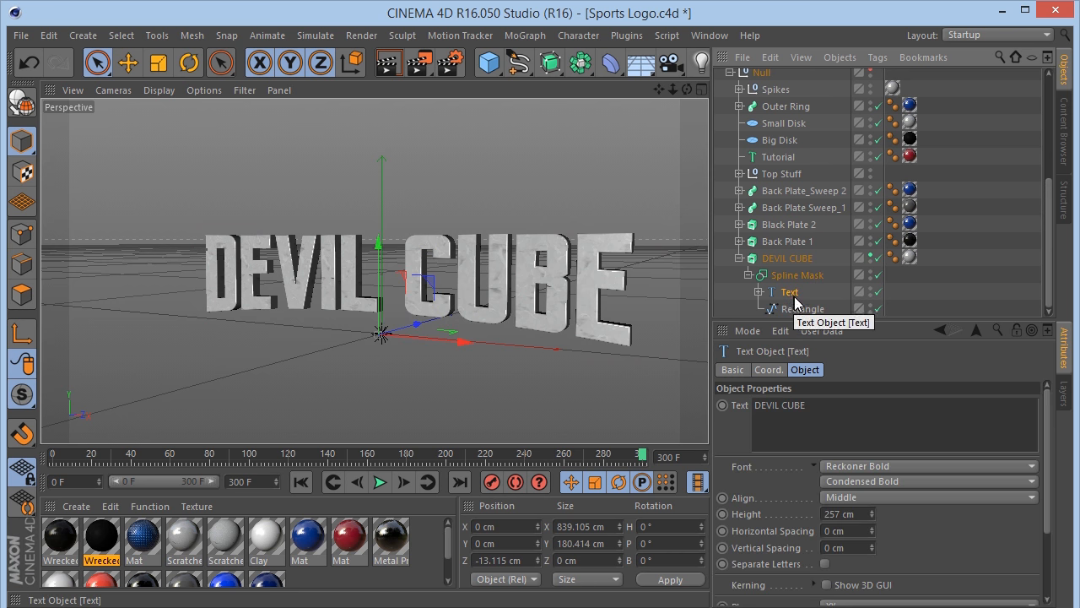
click(800, 309)
Try moving the Rectangle spline under the DEVIL CUBE Spline Mask upward, and undo each move.
mouse_move(381, 246)
mouse_down()
mouse_move(384, 278)
mouse_move(378, 226)
mouse_move(394, 134)
mouse_move(386, 304)
mouse_move(393, 253)
mouse_up()
key(ctrl+z)
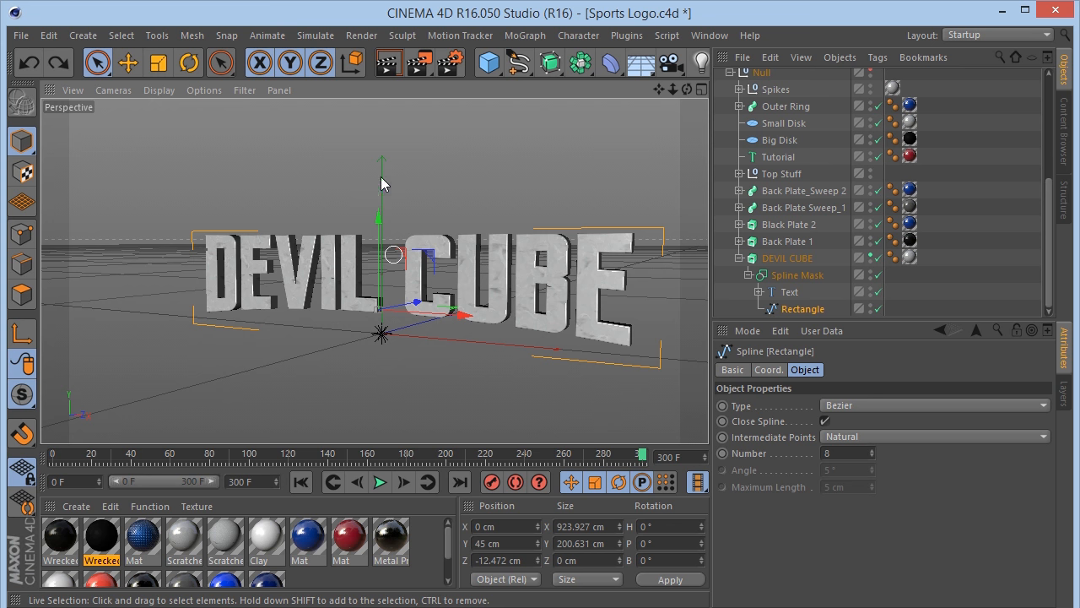
drag(382, 251, 375, 202)
key(ctrl+z)
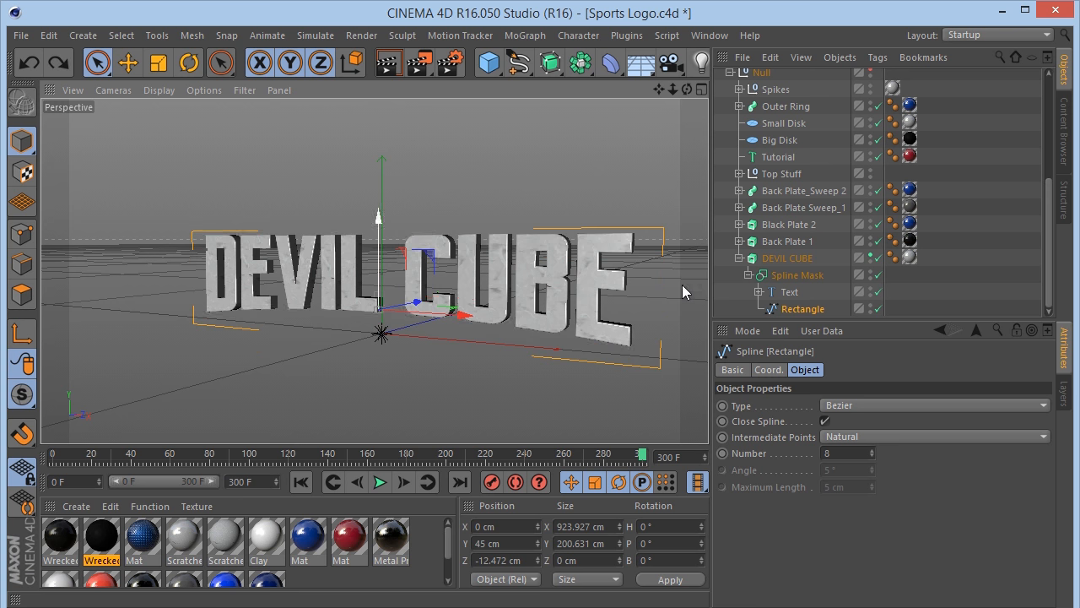
Hide the DEVIL CUBE extrude, collapse its branch and show Back Plate 1 in the viewport.
click(877, 257)
click(872, 255)
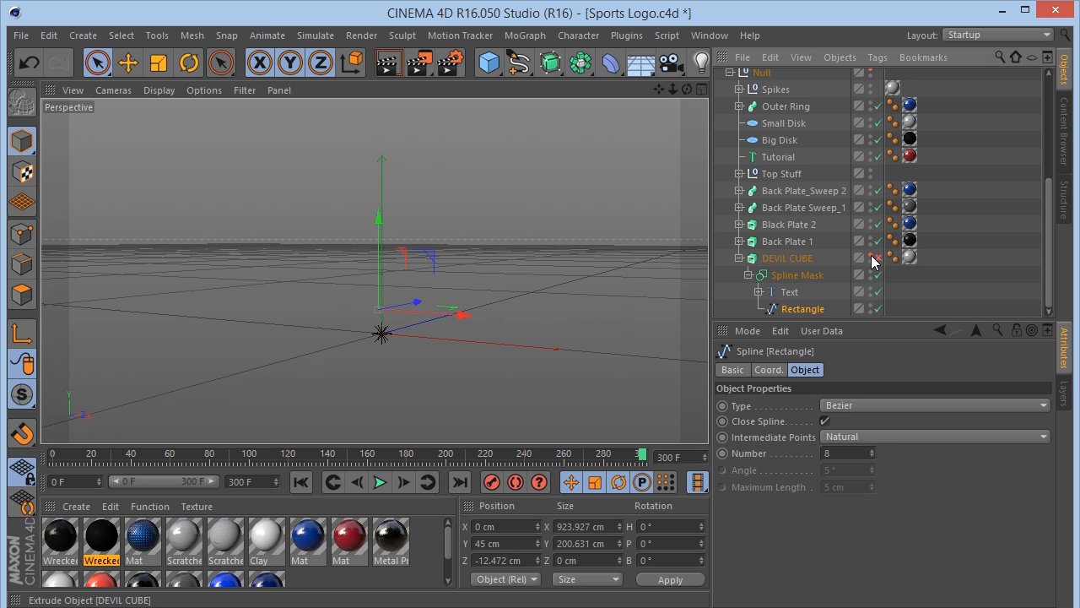
click(740, 258)
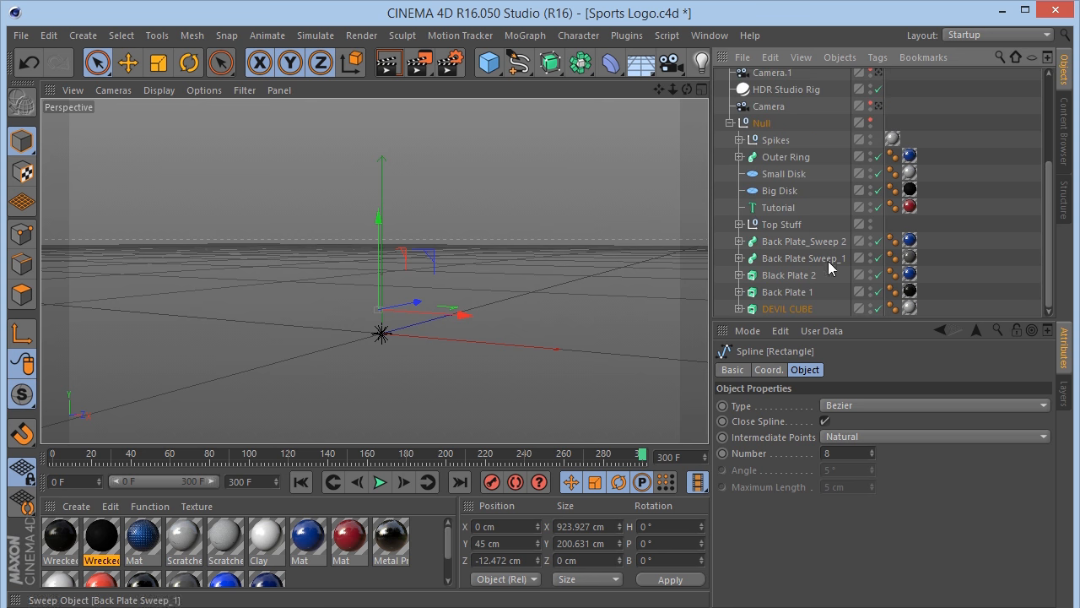
click(872, 289)
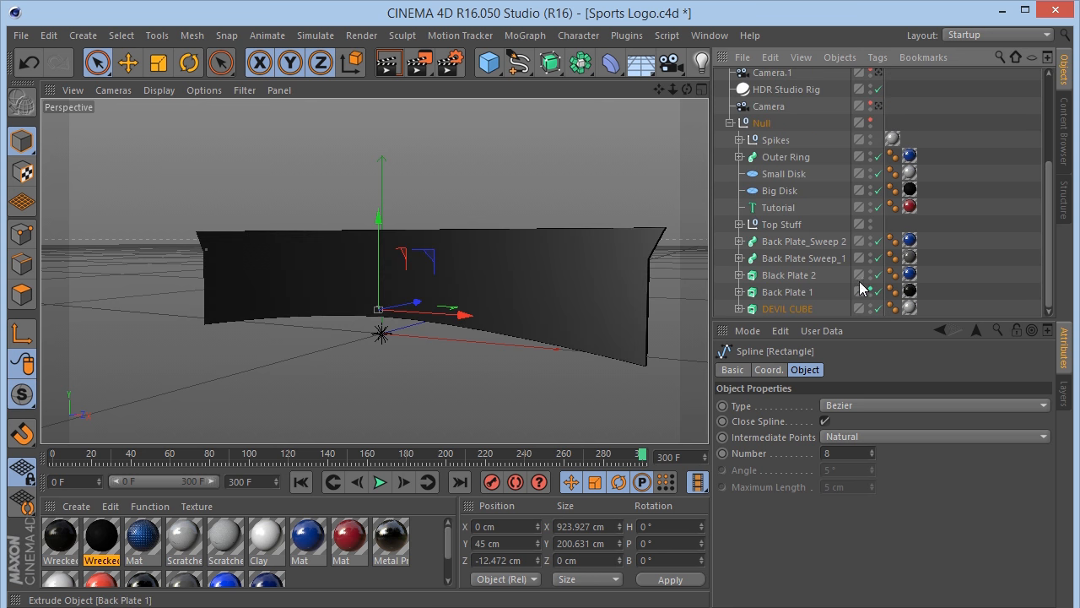
Expand Back Plate 1 and examine its extrude, its Spline Mask and the two Rectangle splines inside.
click(739, 292)
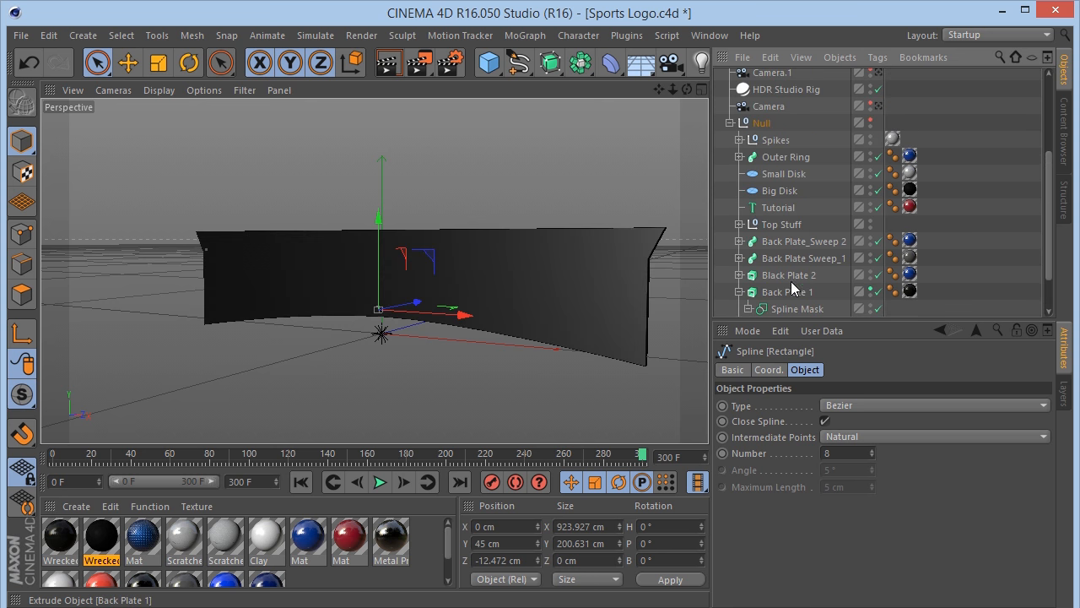
scroll(1049, 237, down, 3)
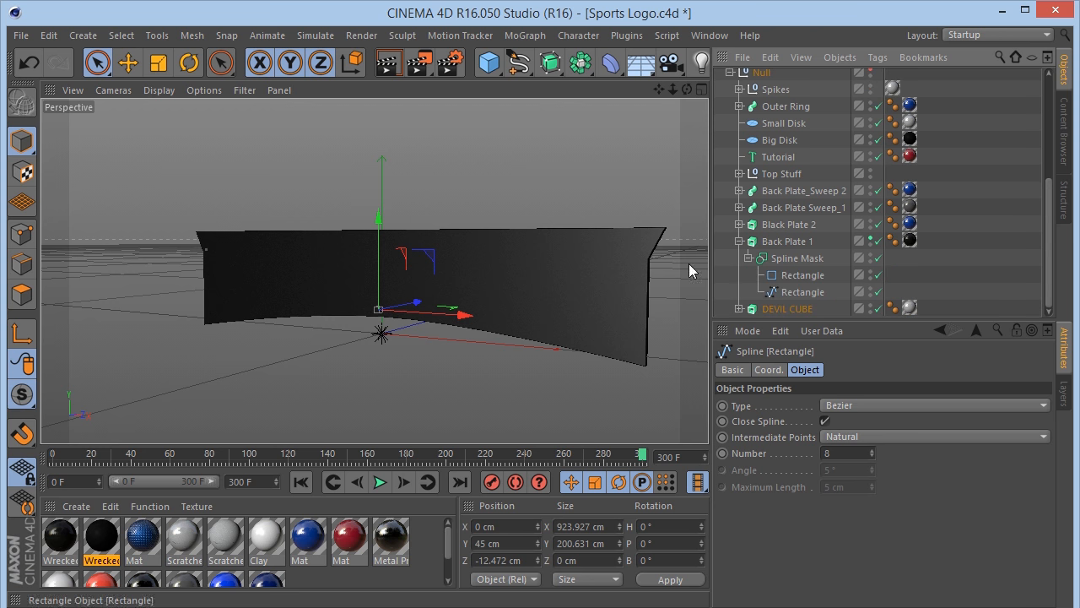
click(803, 258)
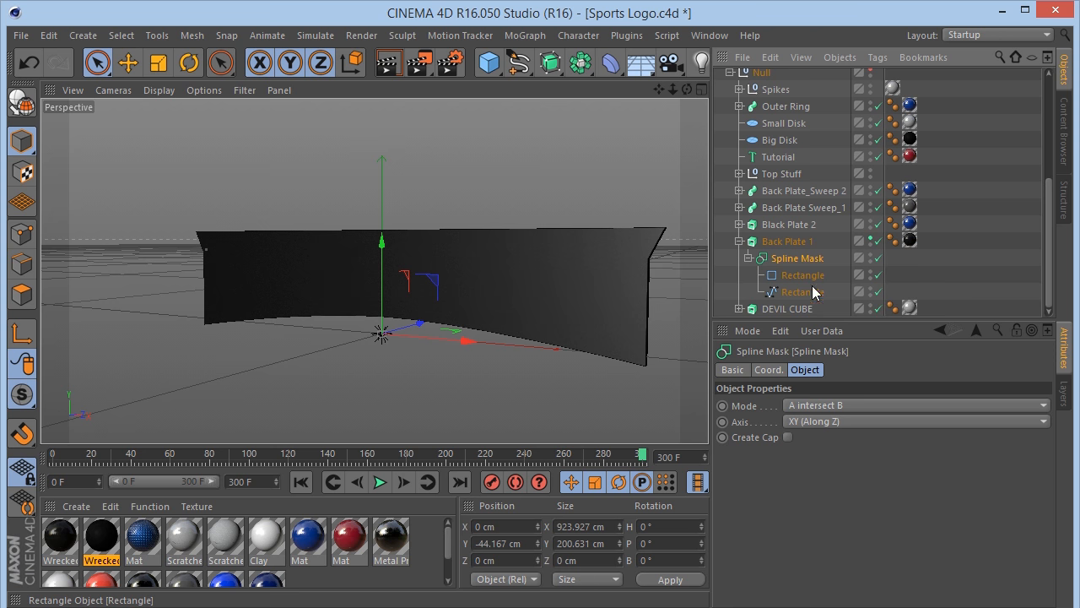
click(791, 241)
click(795, 276)
click(792, 293)
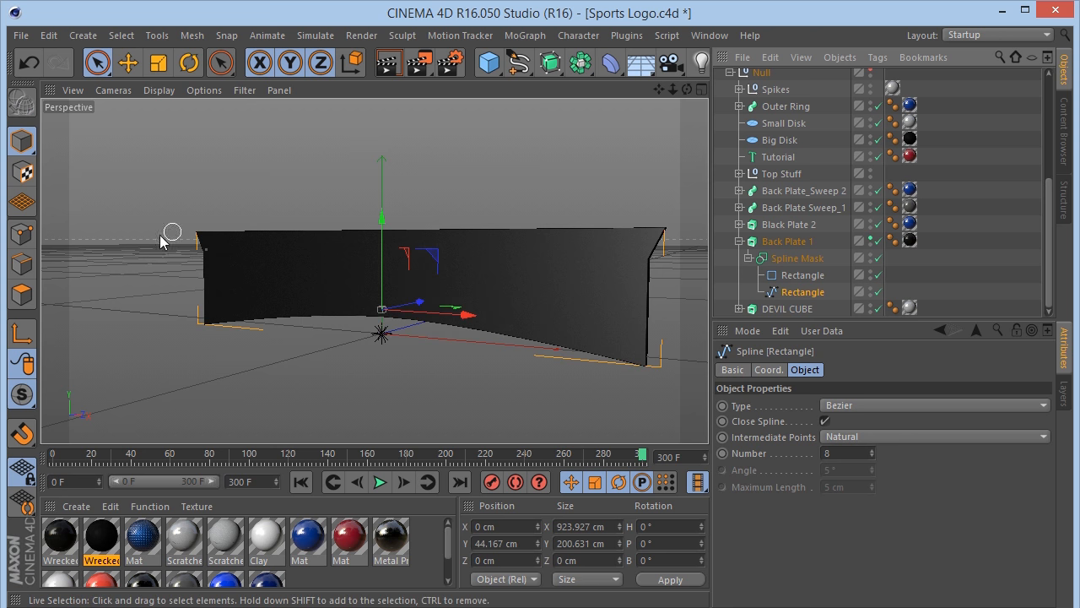
Temporarily disable the Back Plate 1 extrude to view its masked outline from the front, and re-enable it.
click(878, 241)
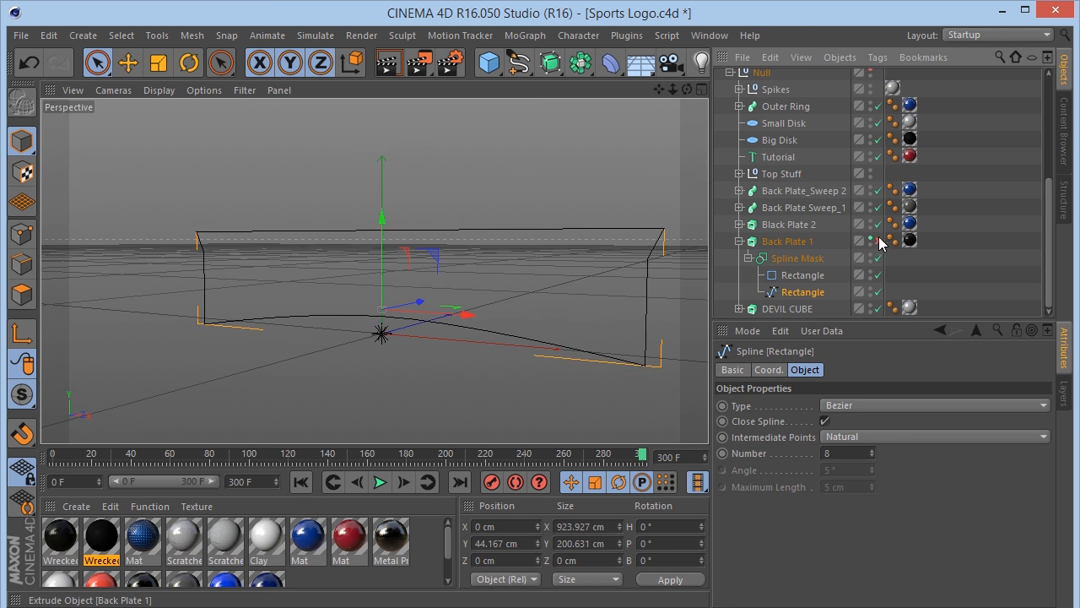
mouse_move(686, 90)
mouse_down()
mouse_move(736, 81)
mouse_move(692, 90)
mouse_up()
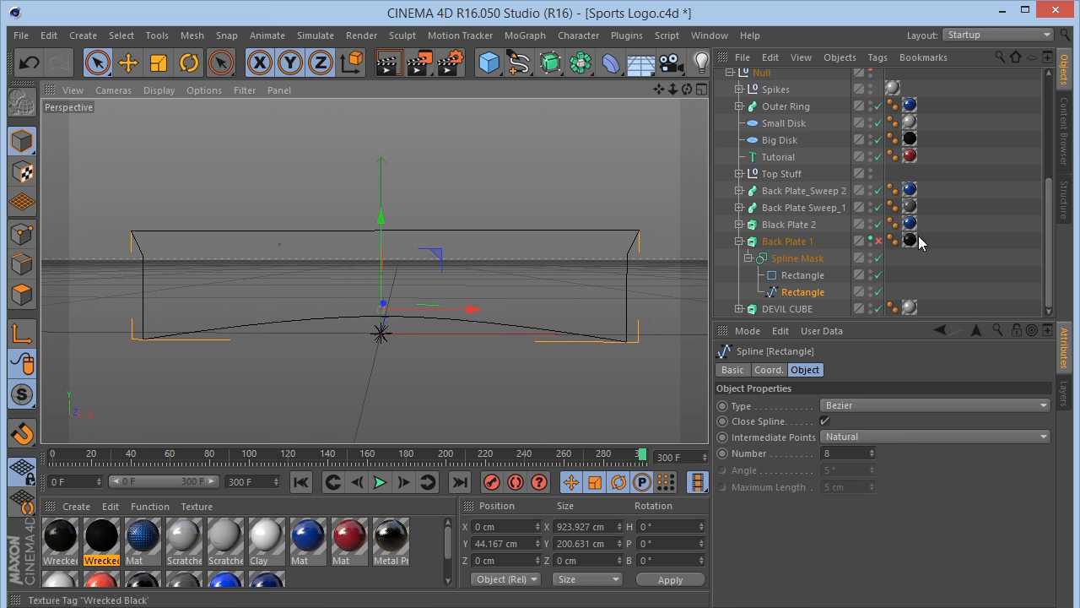
click(878, 241)
Review the object and cap settings of the Back Plate 1 extrude.
click(795, 242)
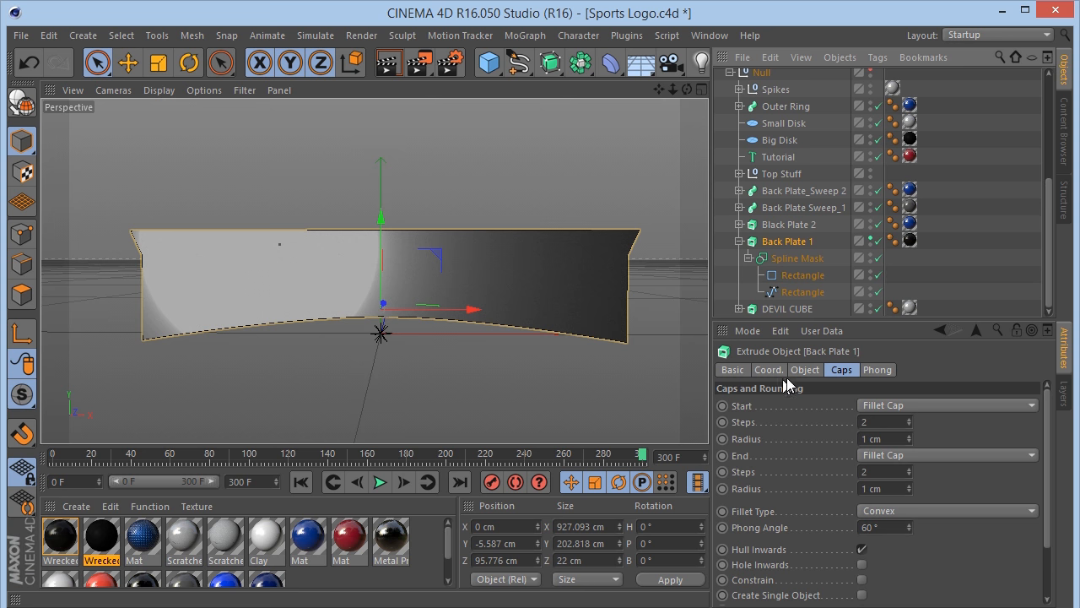
click(806, 370)
click(839, 369)
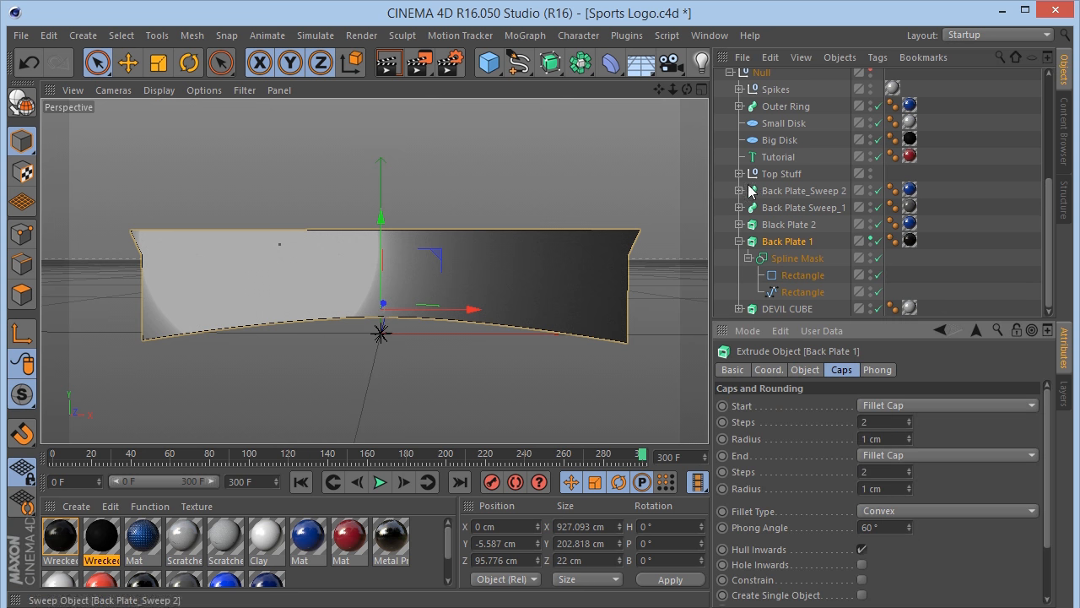
Collapse the Back Plate 1 branch, show Black Plate 2 and view both plates together.
drag(687, 89, 597, 118)
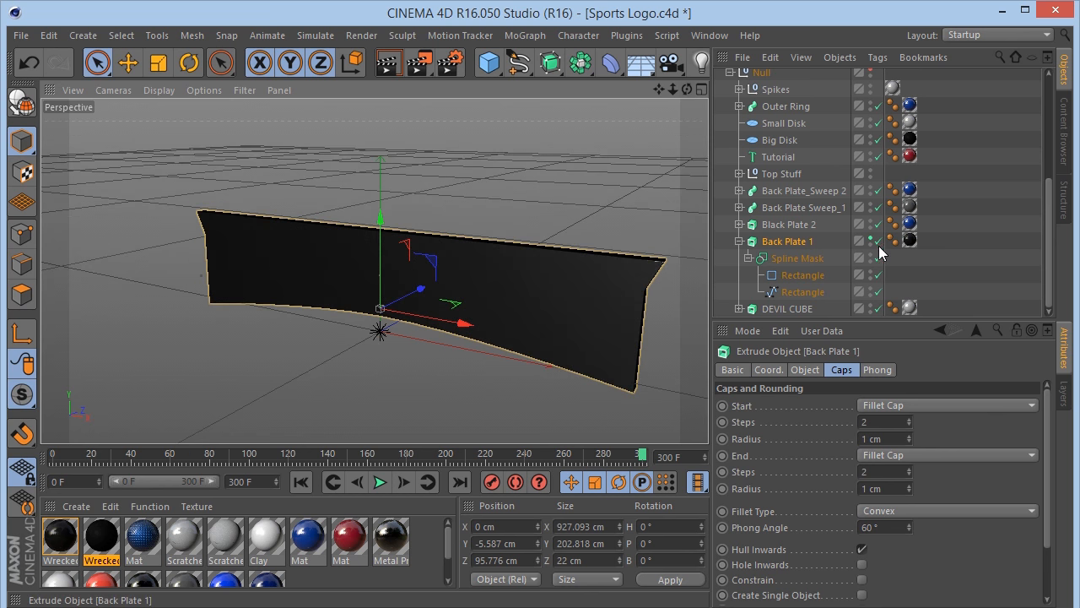
click(740, 242)
click(812, 278)
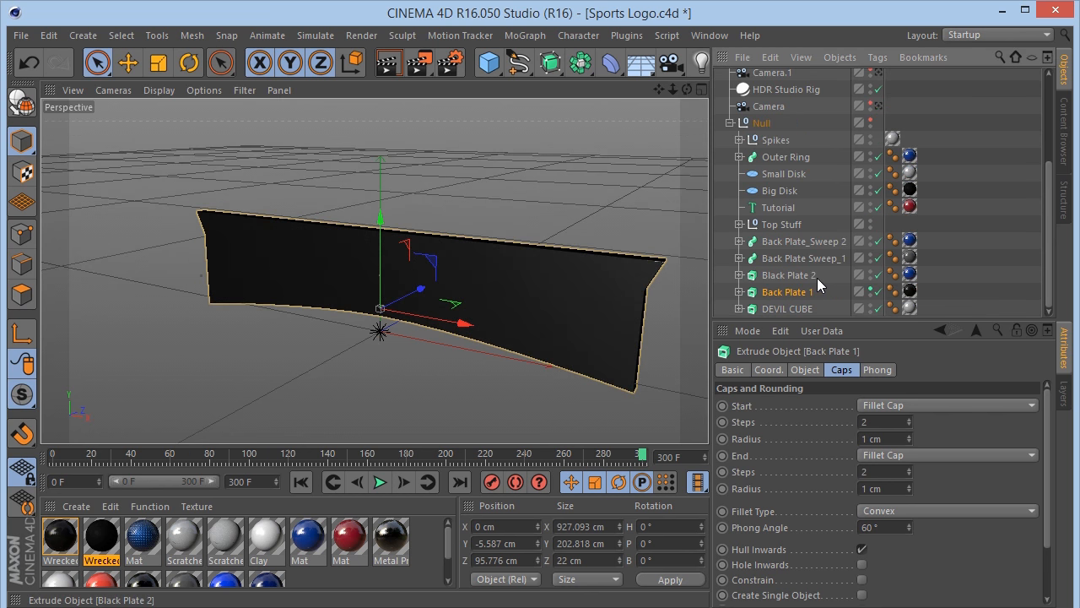
click(871, 273)
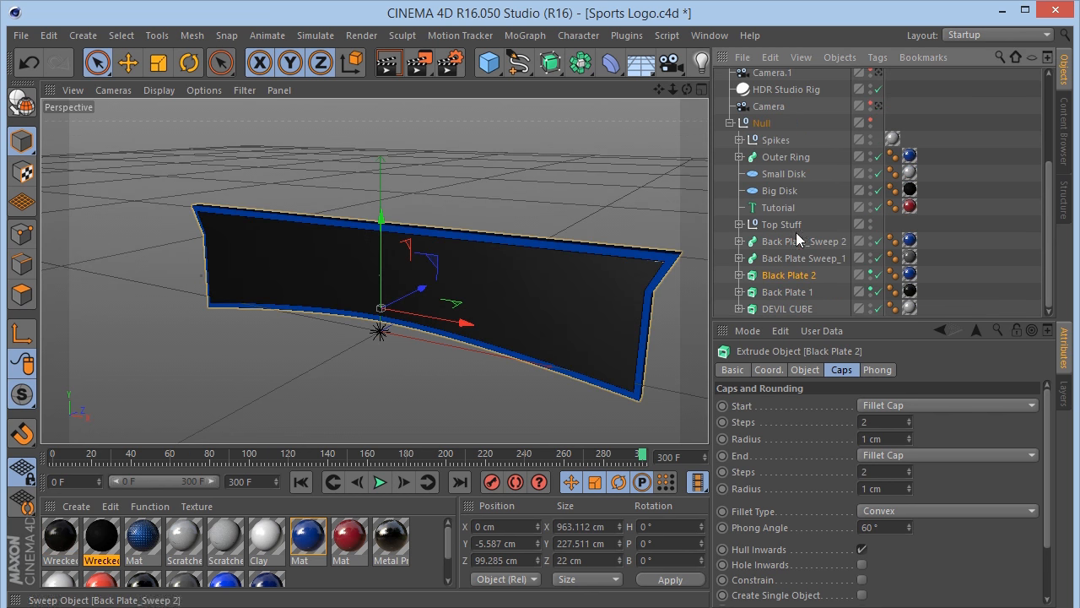
drag(687, 89, 601, 76)
alt+drag(373, 270, 415, 243)
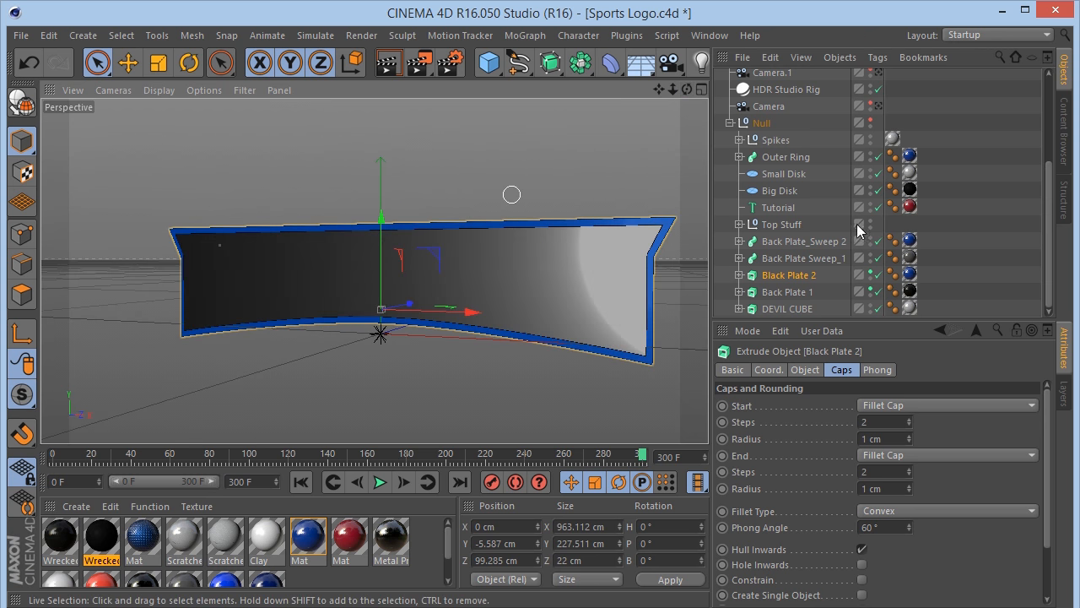
Hide Black Plate 2 and expand the Back Plate 1 branch.
click(870, 273)
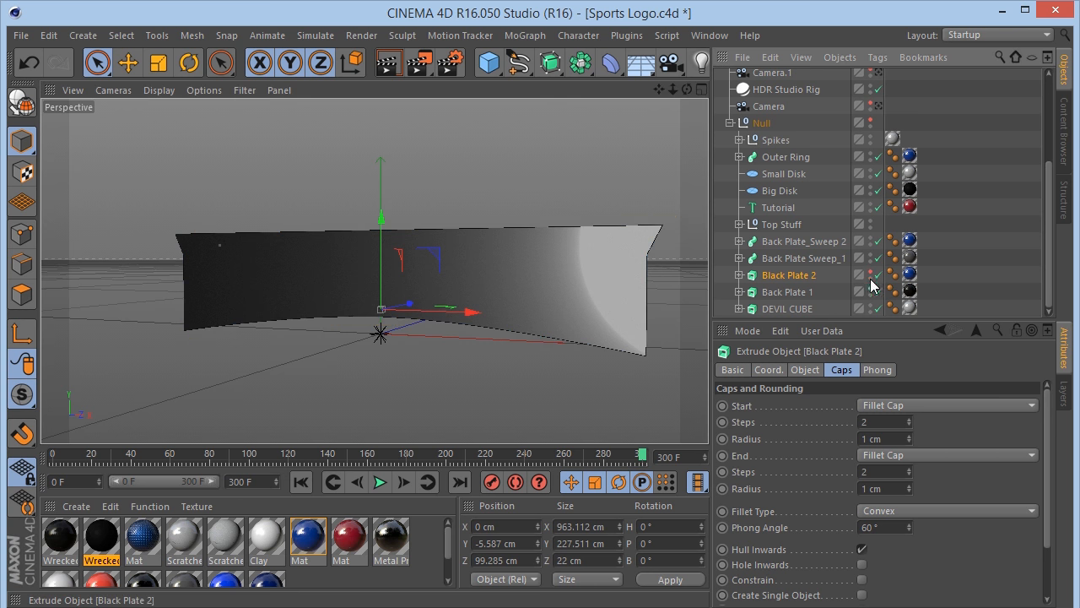
click(785, 292)
click(739, 292)
scroll(825, 278, down, 3)
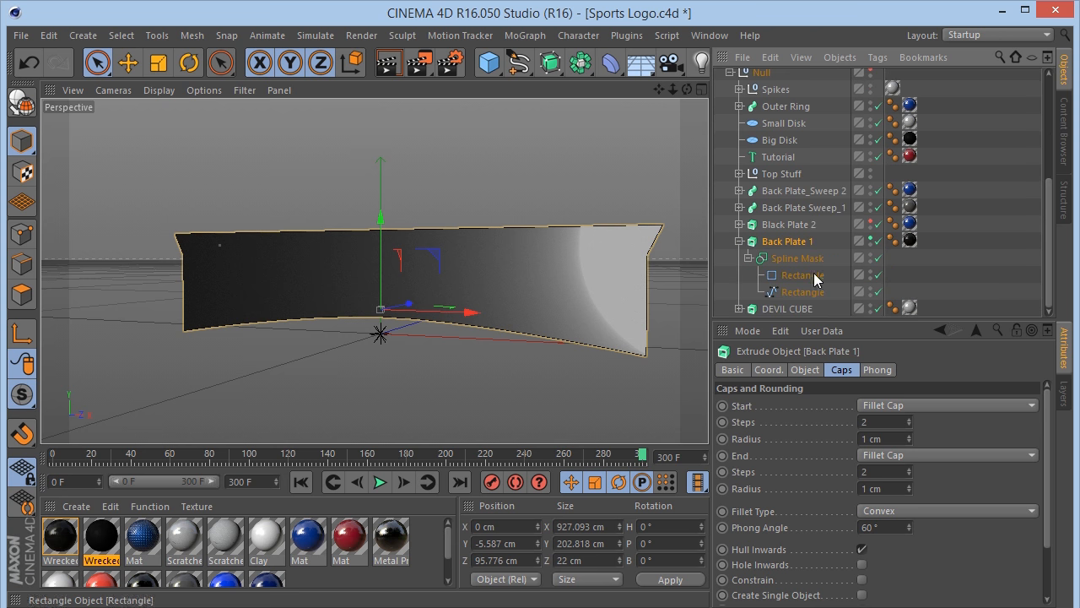
Disable the Back Plate 1 extrude and display its editable Rectangle spline's points in point mode.
click(878, 240)
click(802, 292)
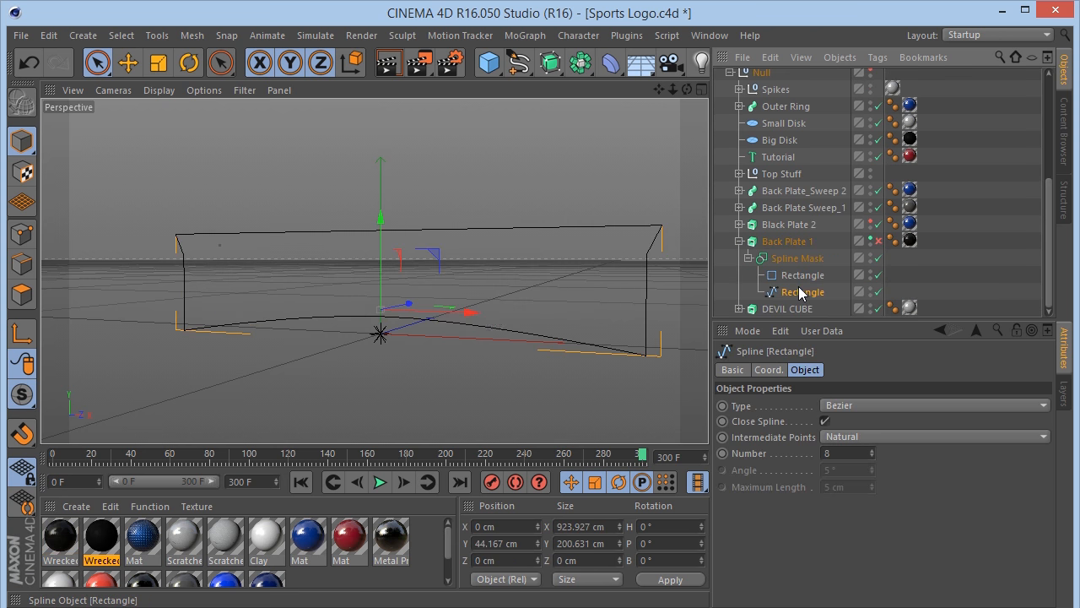
click(22, 233)
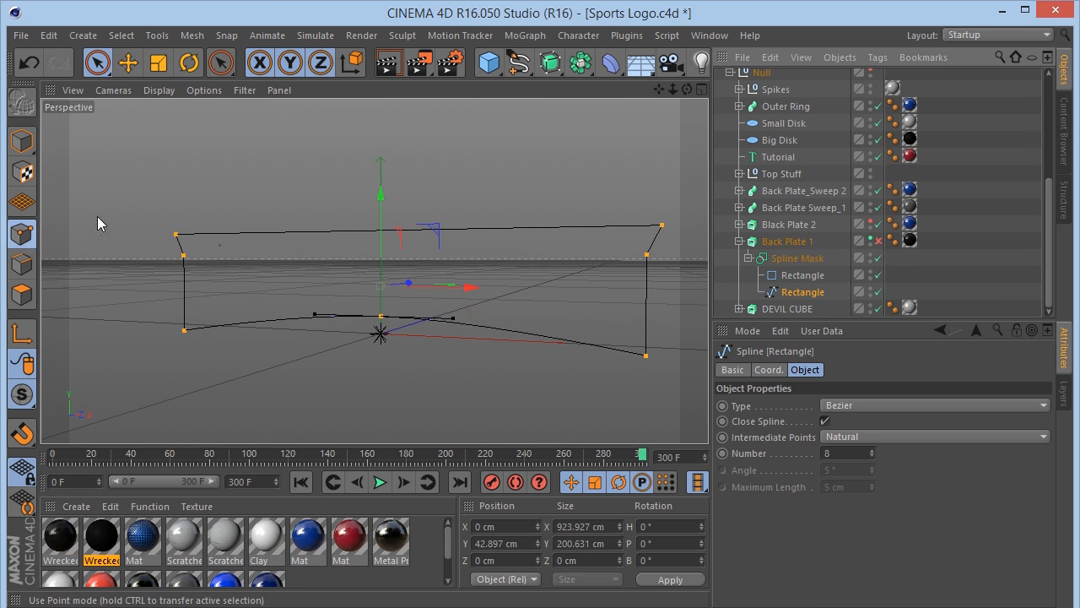
Try Create Outline on the Back Plate 1 Rectangle spline to make a slightly larger copy, and undo it.
right_click(306, 175)
click(300, 172)
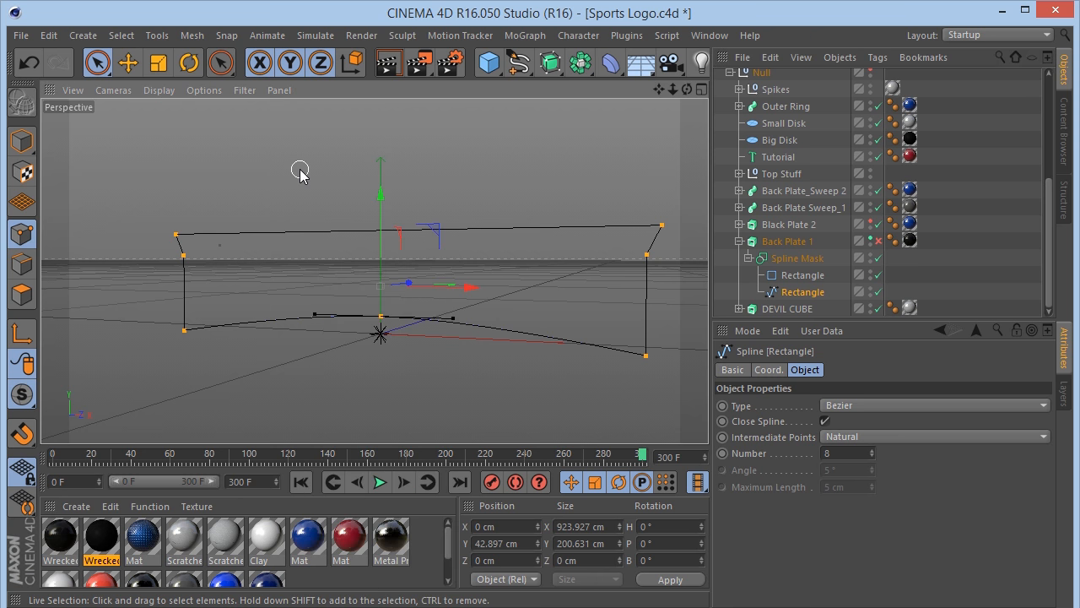
right_click(301, 173)
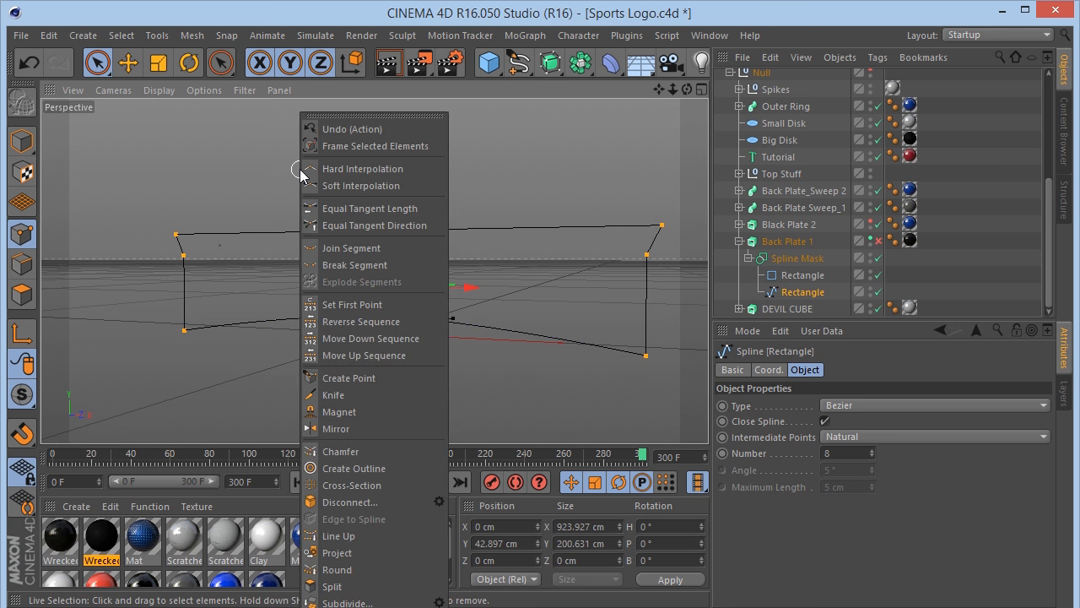
click(358, 467)
mouse_move(319, 367)
mouse_down()
mouse_move(507, 366)
mouse_move(310, 370)
mouse_up()
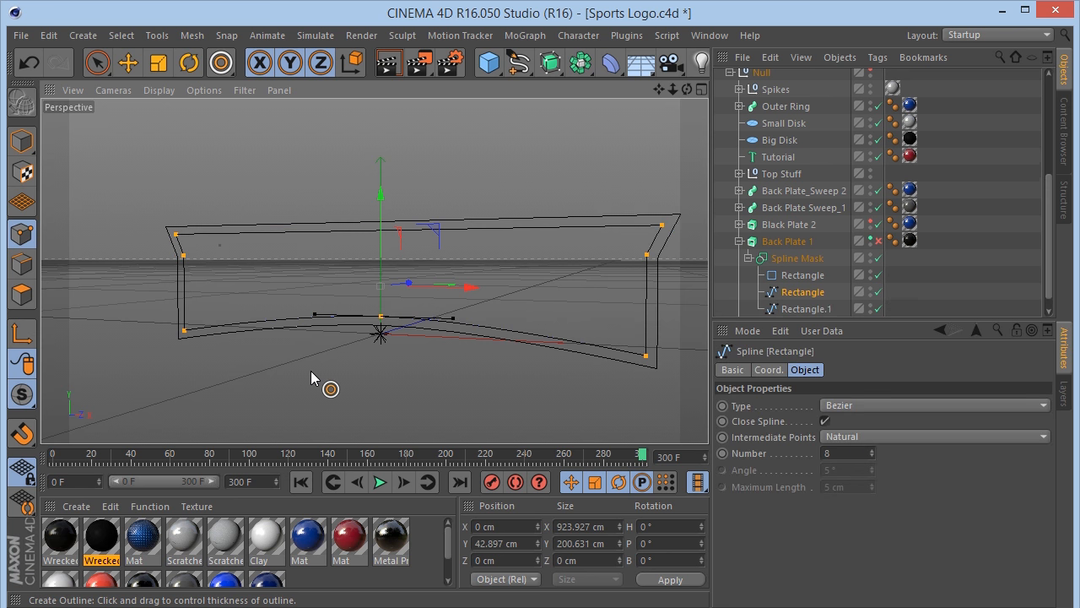
key(ctrl+z)
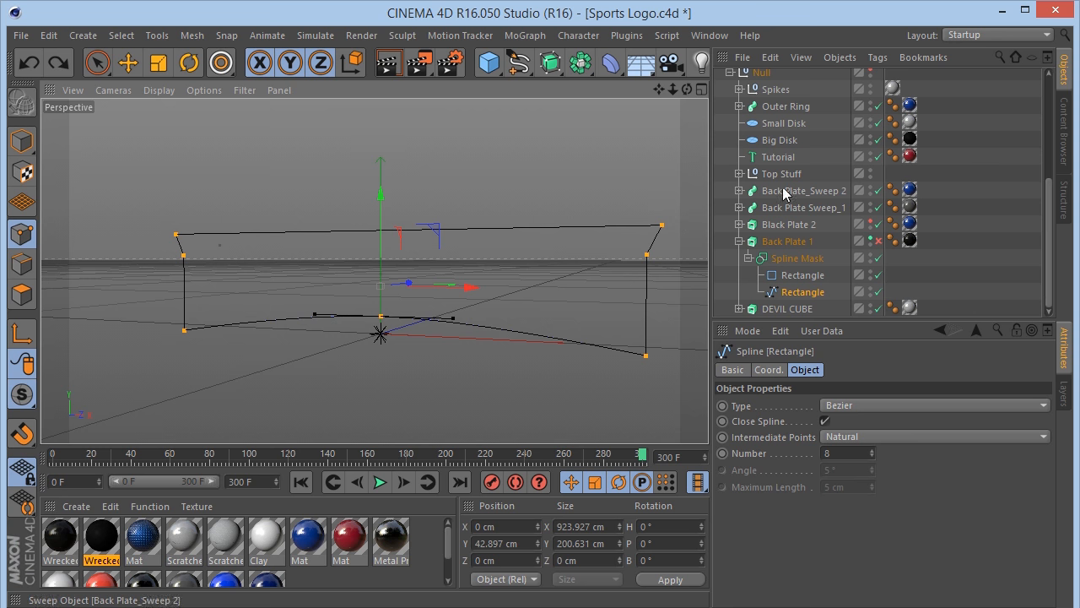
Re-enable the Back Plate 1 extrude but hide it, and show Black Plate 2 alone.
click(770, 242)
click(873, 239)
click(871, 239)
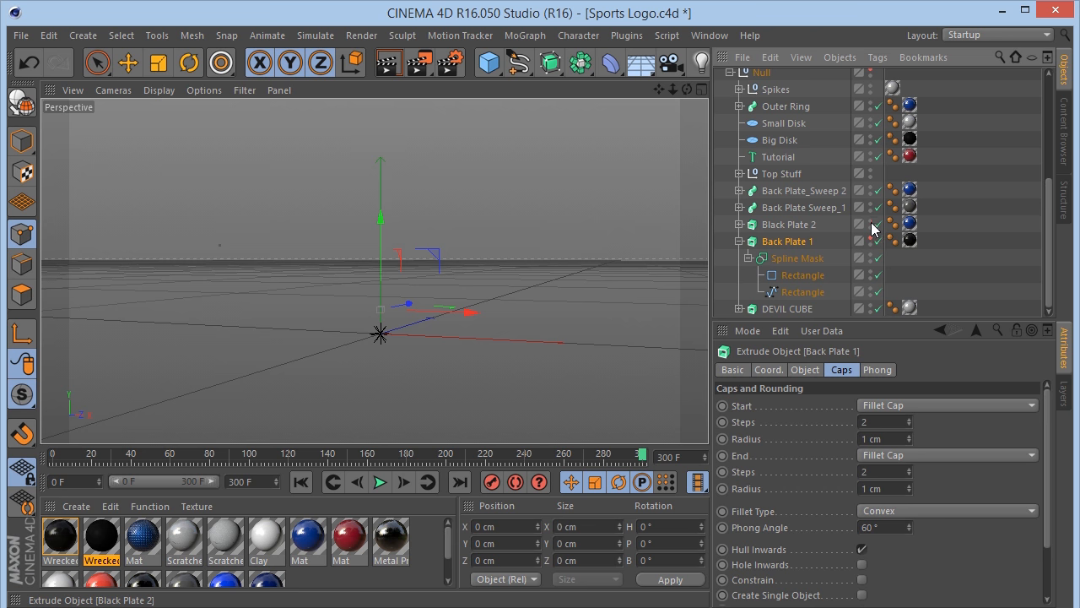
click(871, 224)
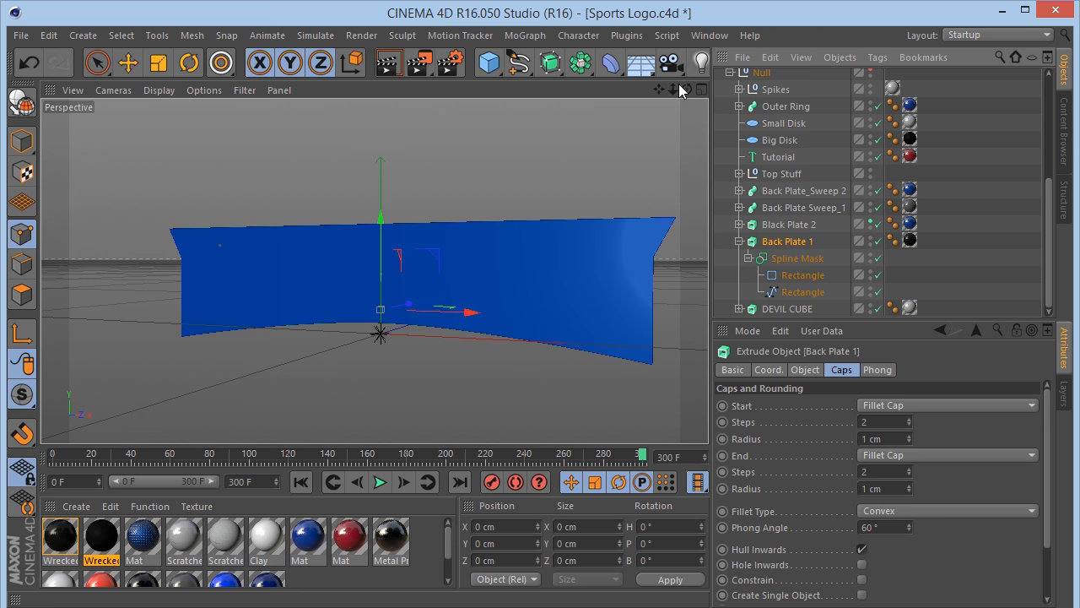
Show Back Plate 1 again, view both plates from the side and switch to Live Selection.
mouse_move(686, 90)
mouse_down()
mouse_move(662, 102)
mouse_move(675, 100)
mouse_up()
click(870, 237)
click(870, 237)
drag(374, 270, 580, 290)
key(space)
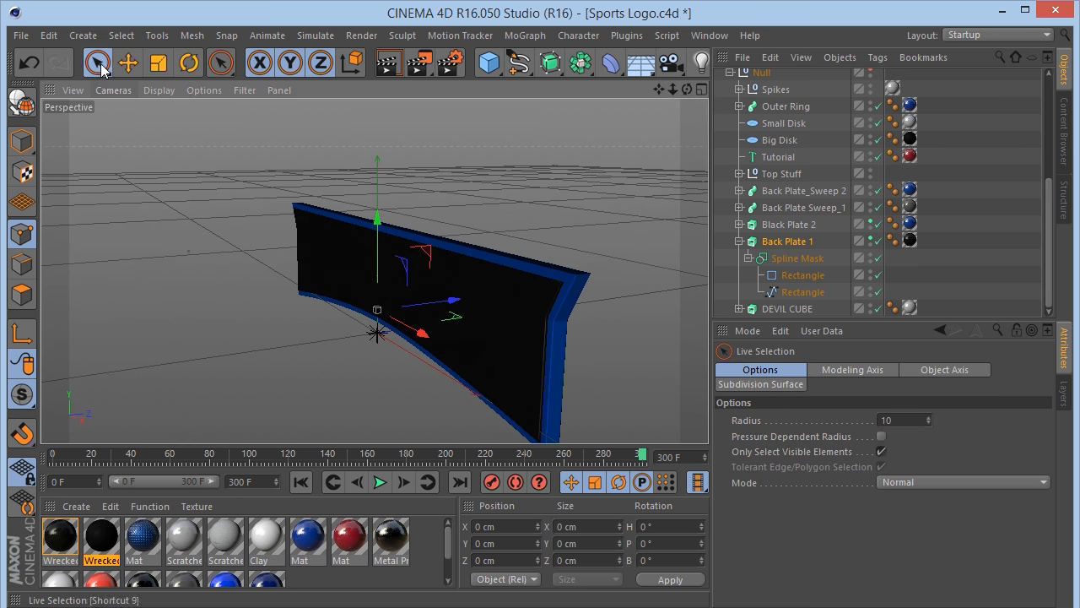
Collapse Back Plate 1, hide both back plates and show only Back Plate Sweep_1.
click(740, 242)
click(870, 289)
click(870, 272)
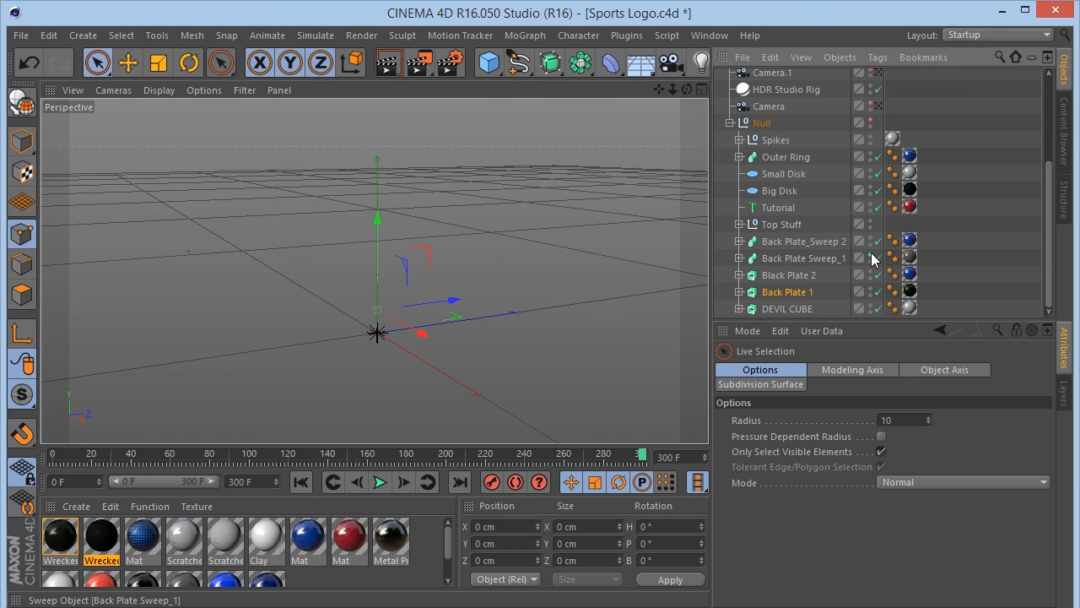
click(870, 257)
drag(687, 88, 798, 64)
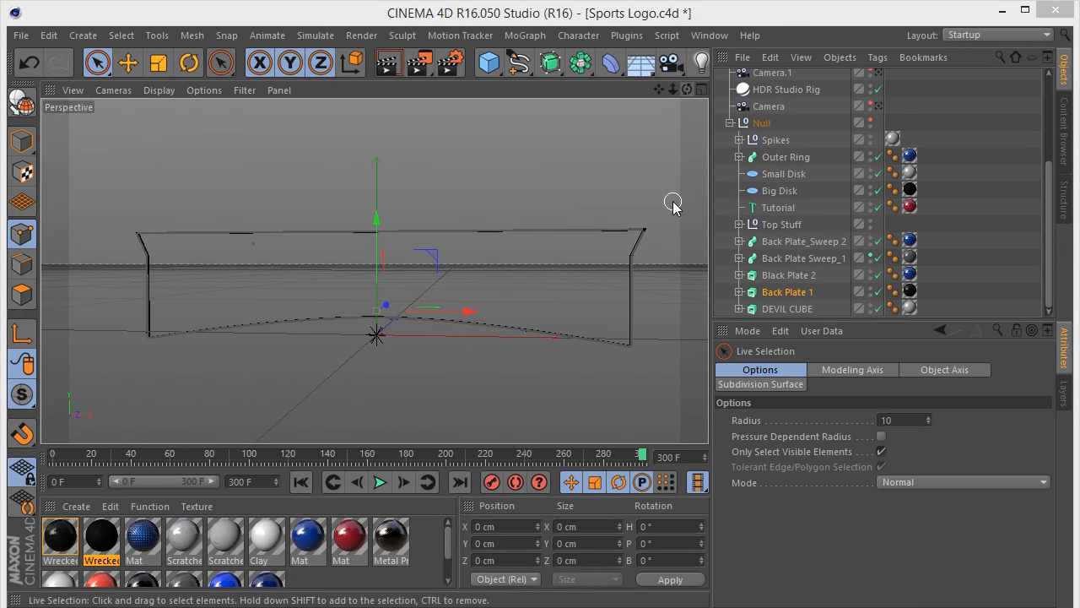
drag(687, 89, 743, 143)
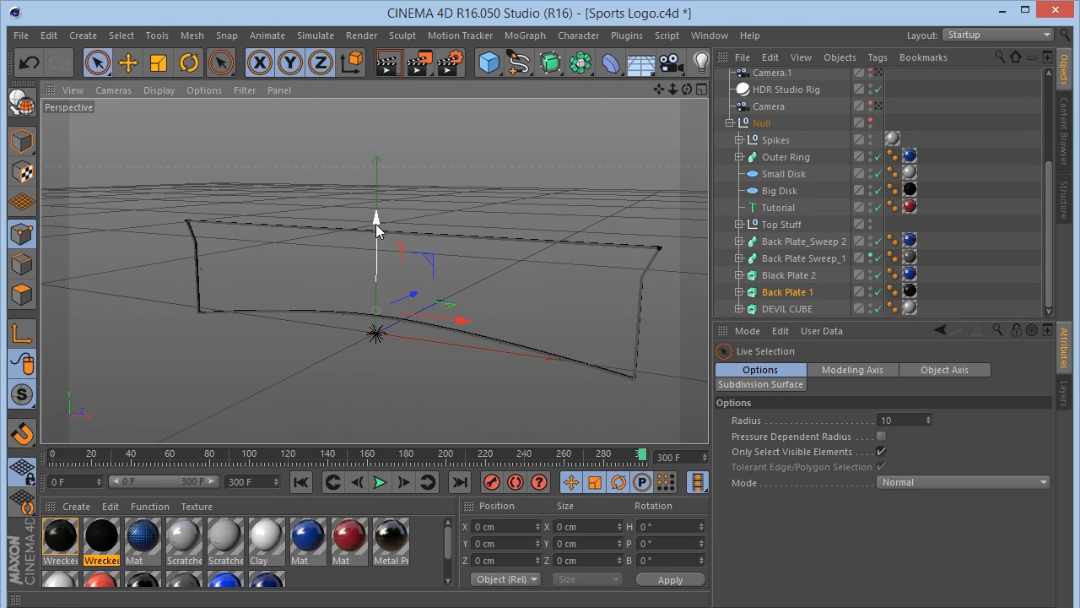
Select the Back Plate Sweep_1 object and expand it to examine its two Rectangle splines.
click(804, 259)
click(739, 258)
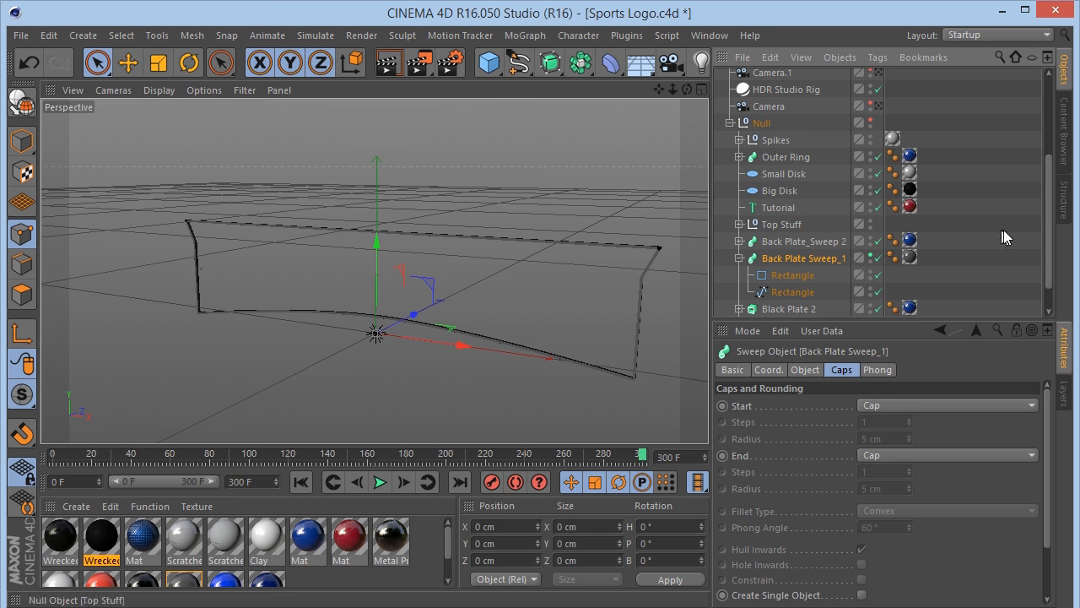
scroll(1051, 225, down, 2)
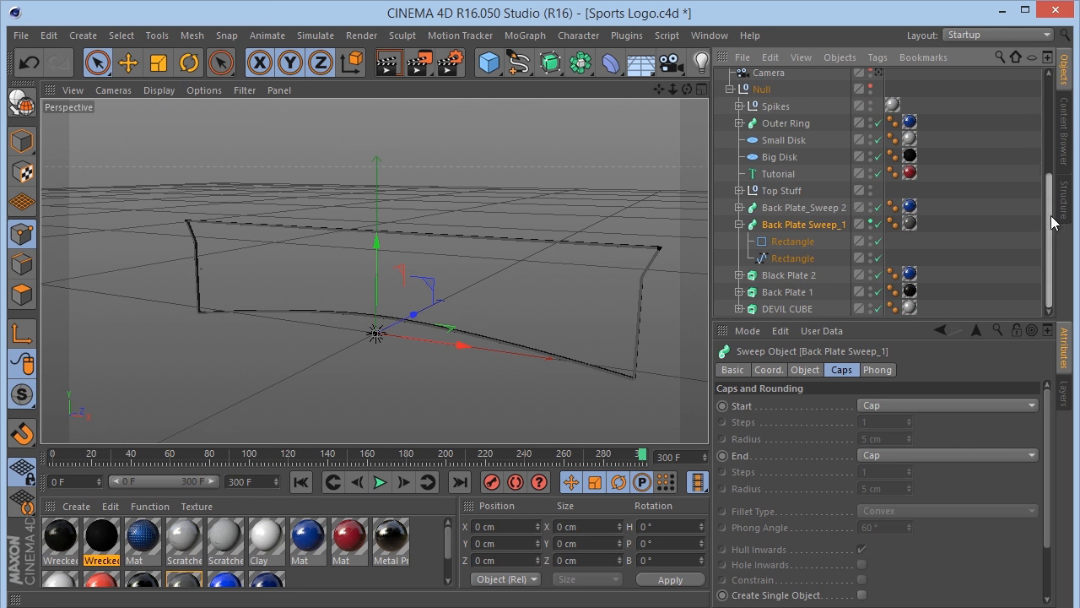
Expand Black Plate 2 down to its Spline Mask and select the Rectangle.1 spline, undoing any accidental change.
click(739, 276)
scroll(1051, 226, down, 2)
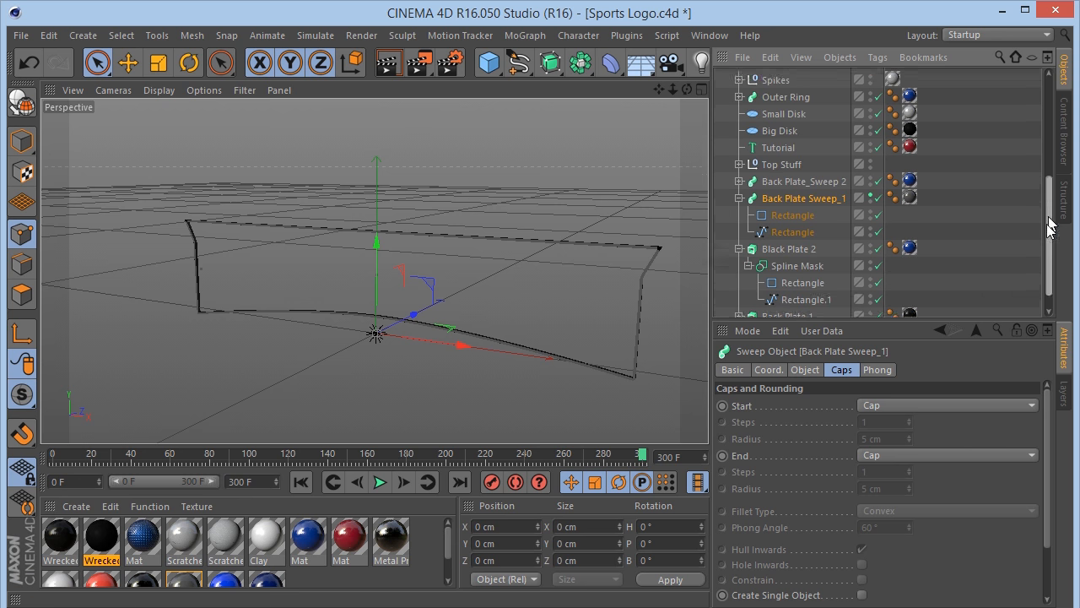
scroll(1050, 226, down, 2)
click(803, 275)
mouse_move(378, 226)
mouse_down()
mouse_move(377, 206)
mouse_move(374, 236)
mouse_up()
key(ctrl+z)
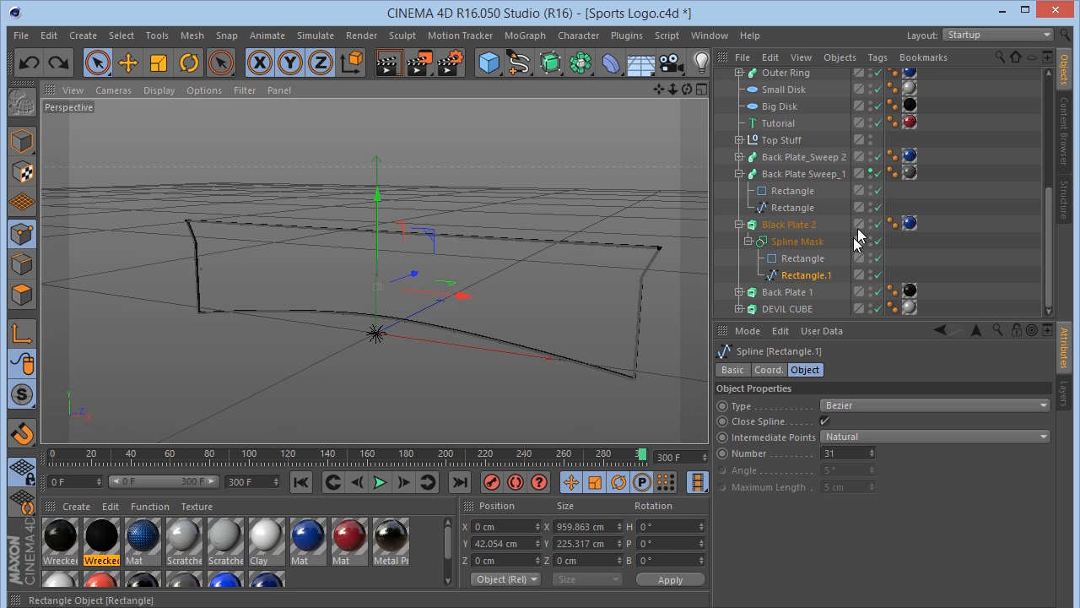
Select the path spline inside Back Plate Sweep_1 and toggle the sweep's viewport visibility off and on.
click(791, 207)
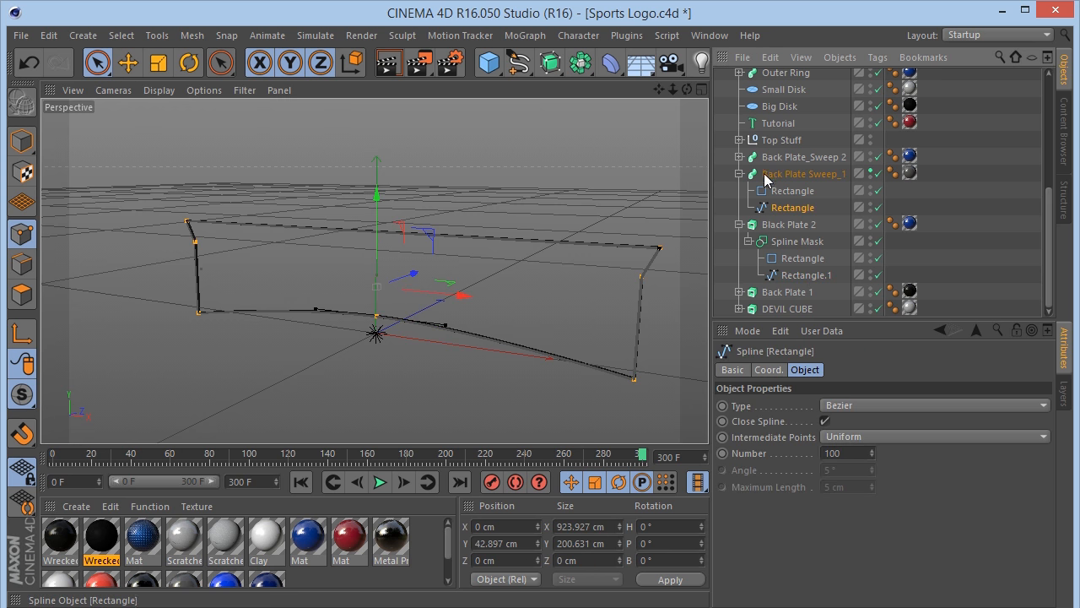
click(872, 173)
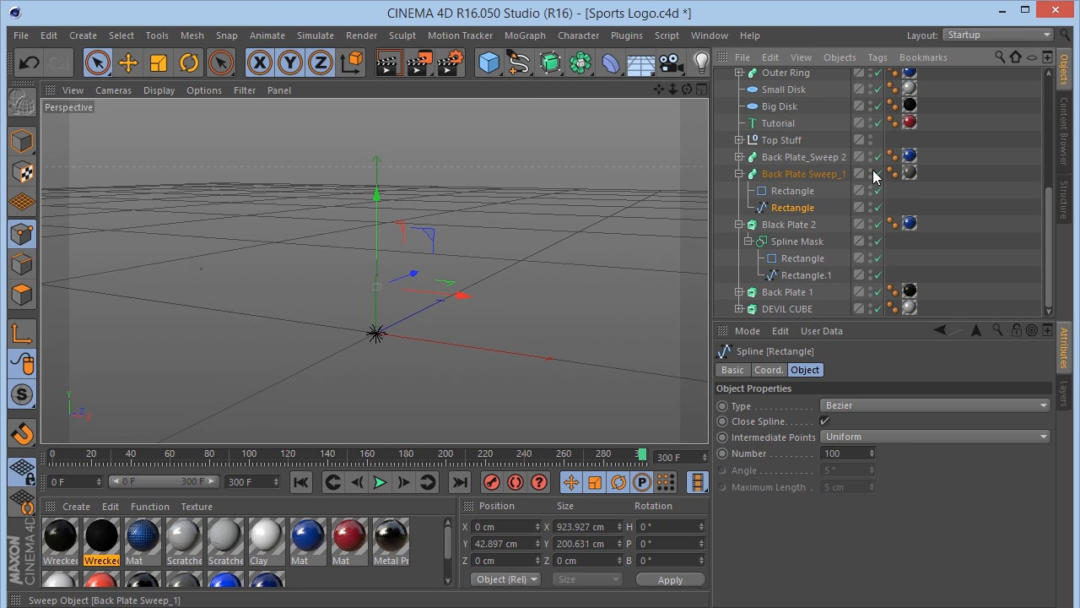
click(872, 173)
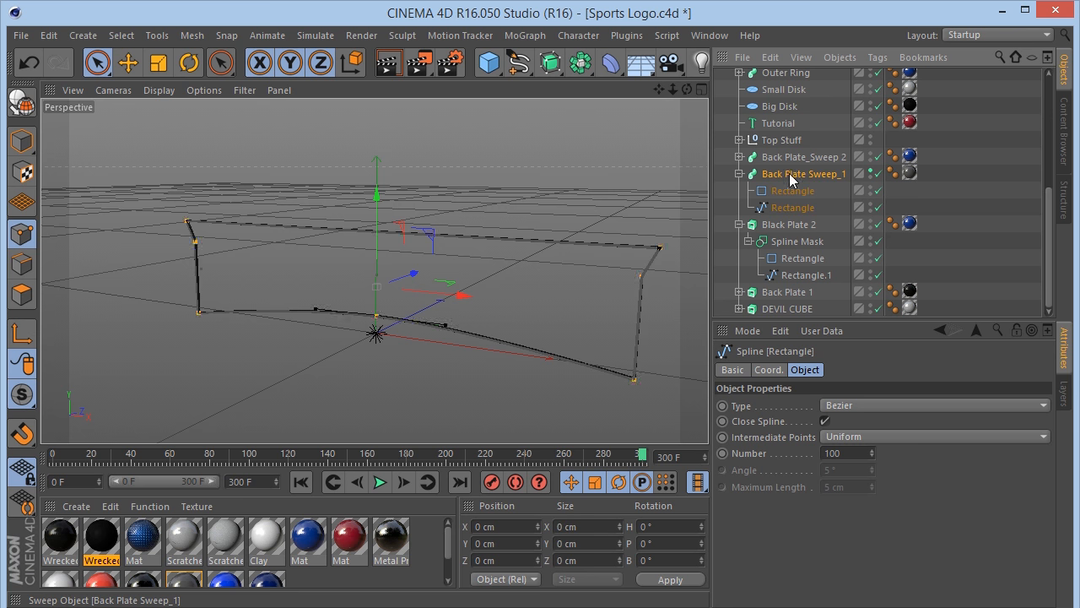
Inspect the Back Plate Sweep_1 border up close from another angle and select its Rectangle profile.
click(801, 174)
click(549, 62)
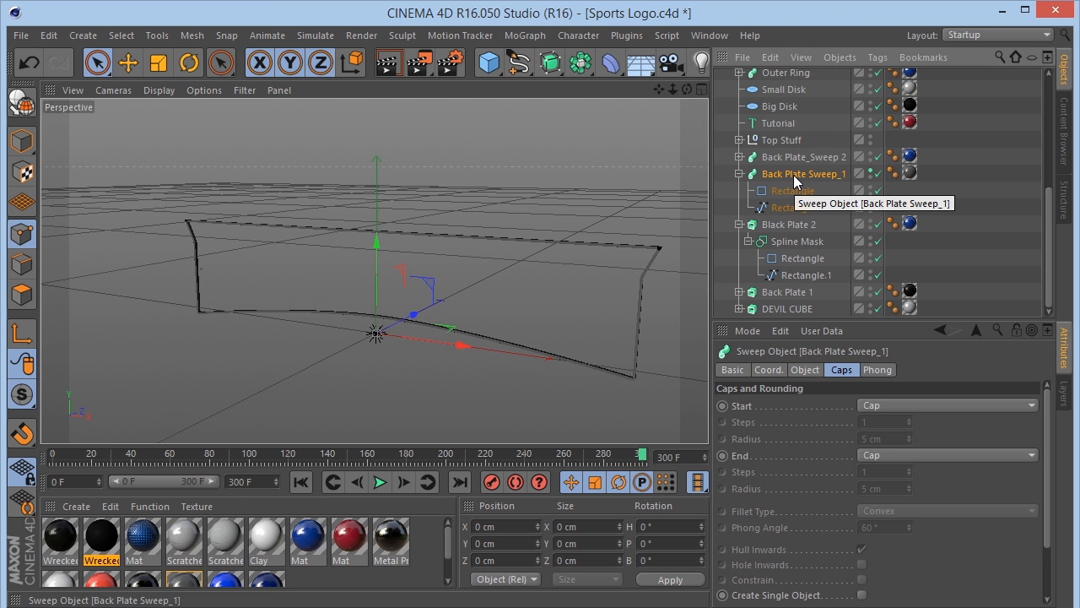
mouse_move(674, 90)
mouse_down()
mouse_move(700, 90)
mouse_move(674, 90)
mouse_up()
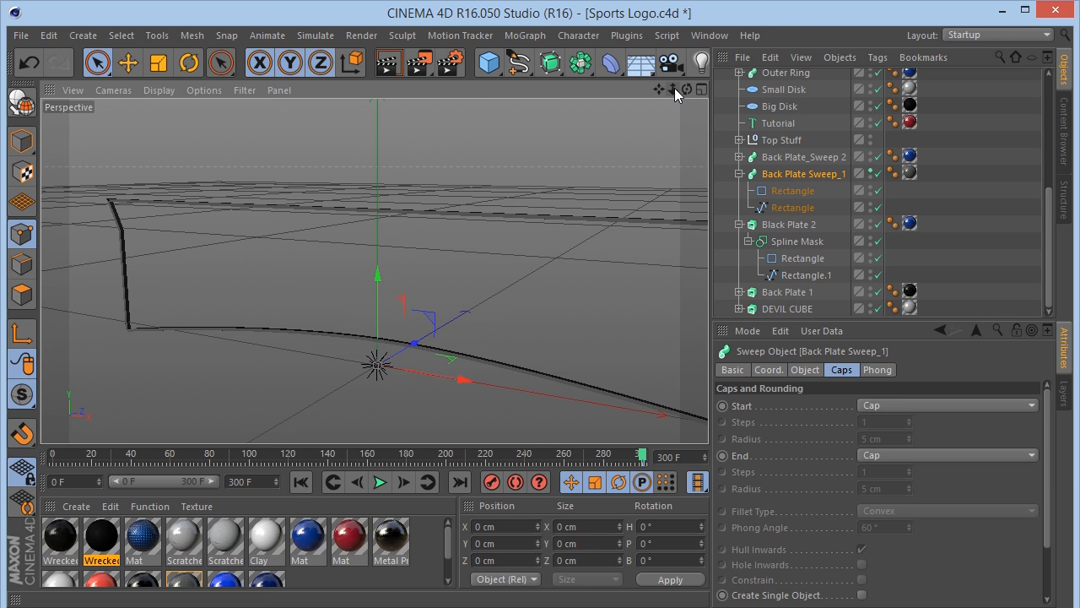
click(791, 192)
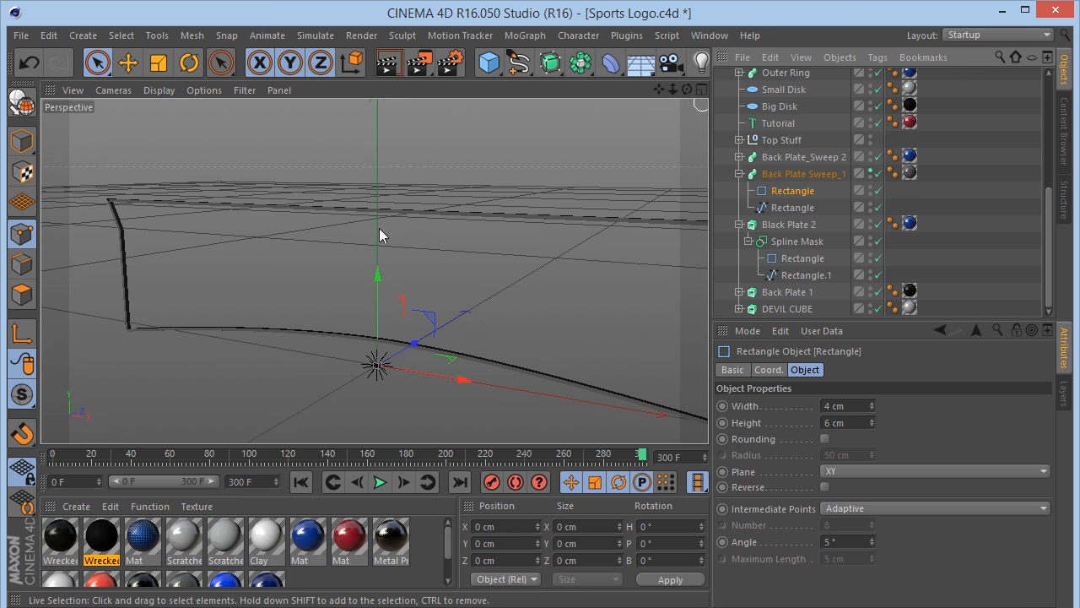
drag(687, 90, 705, 114)
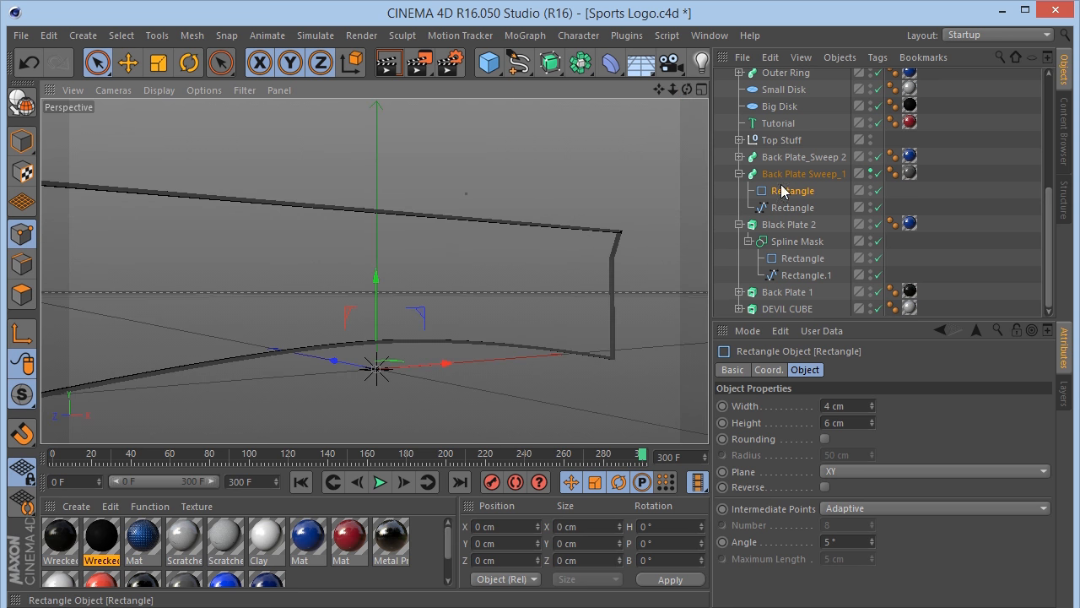
Disable and hide Back Plate Sweep_1, and show only its path spline in full using Model mode.
click(879, 173)
click(870, 170)
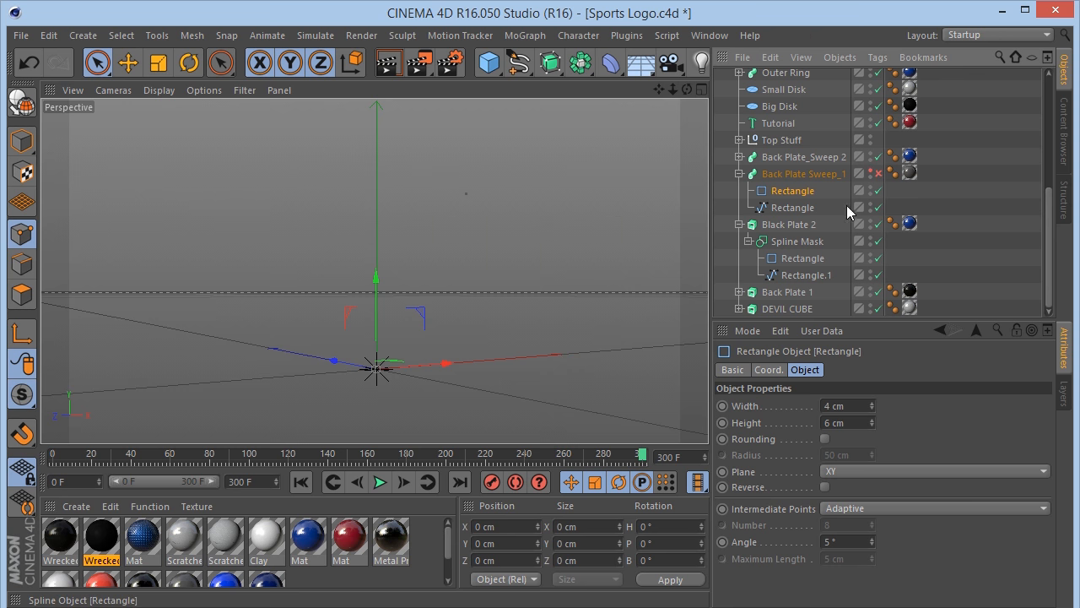
click(801, 210)
click(22, 140)
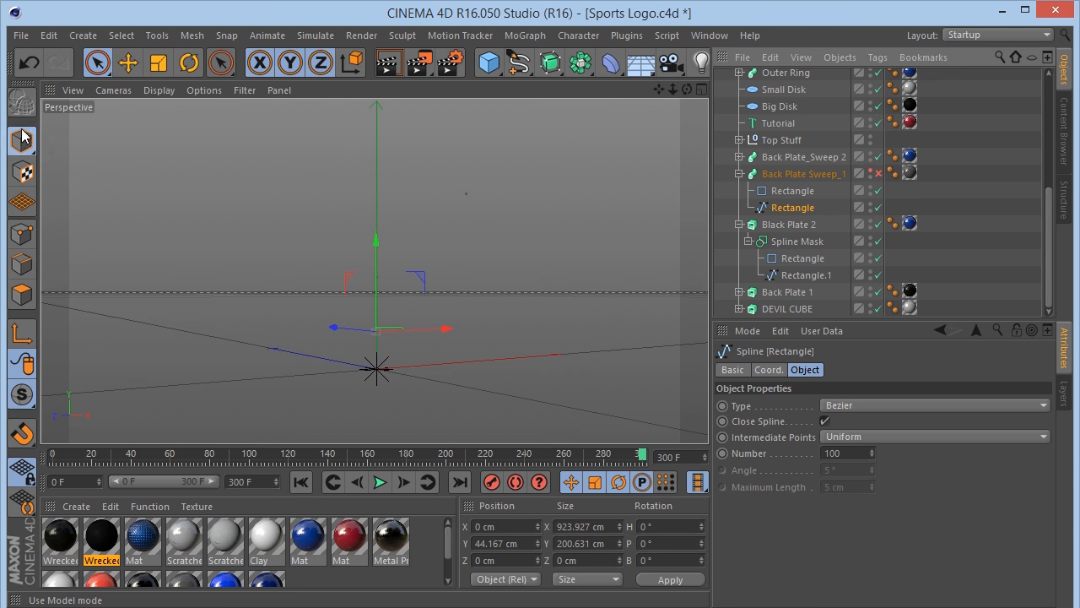
click(871, 204)
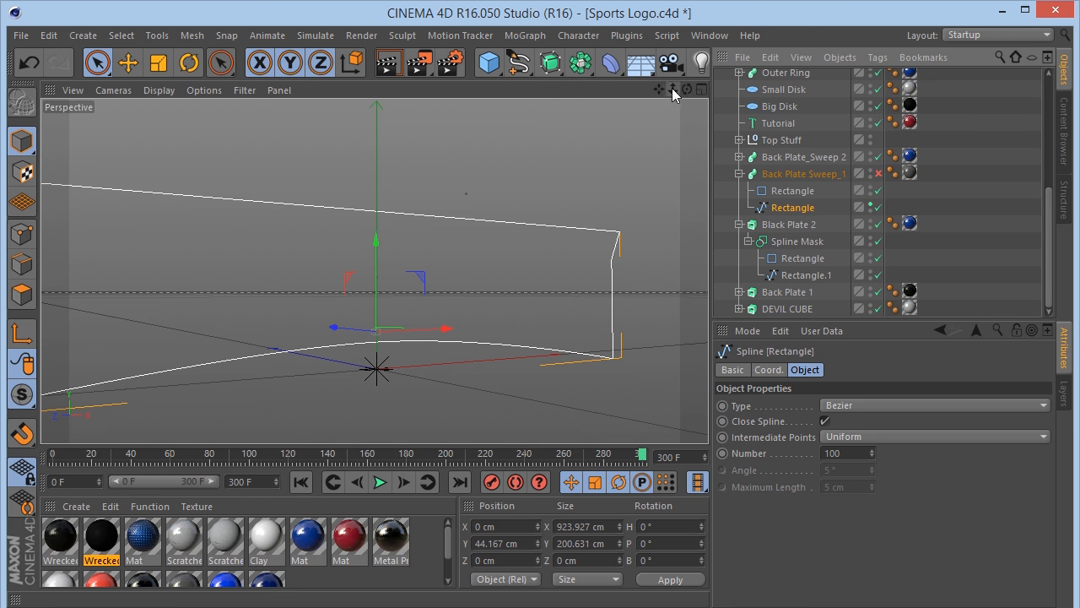
drag(673, 90, 673, 118)
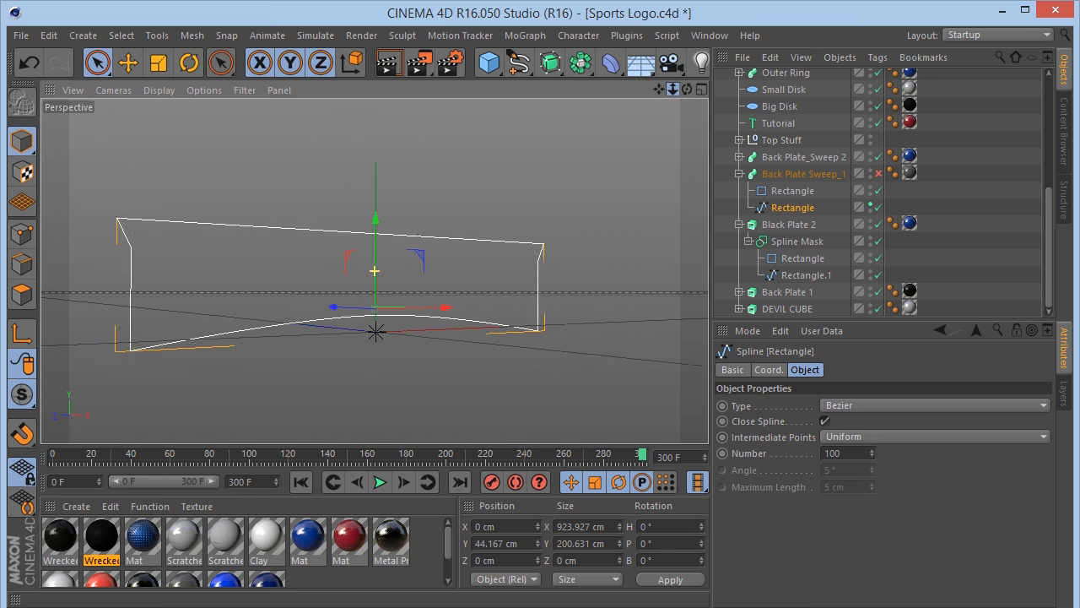
Hide the path spline and show only the sweep's Rectangle profile, inspecting it up close and at its real scale.
click(871, 207)
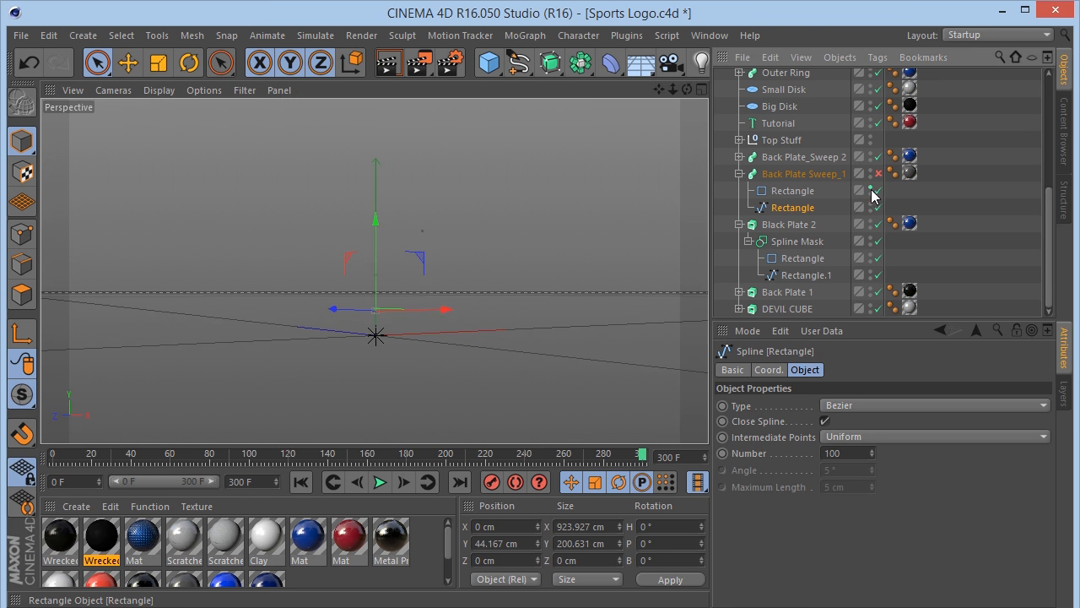
click(799, 194)
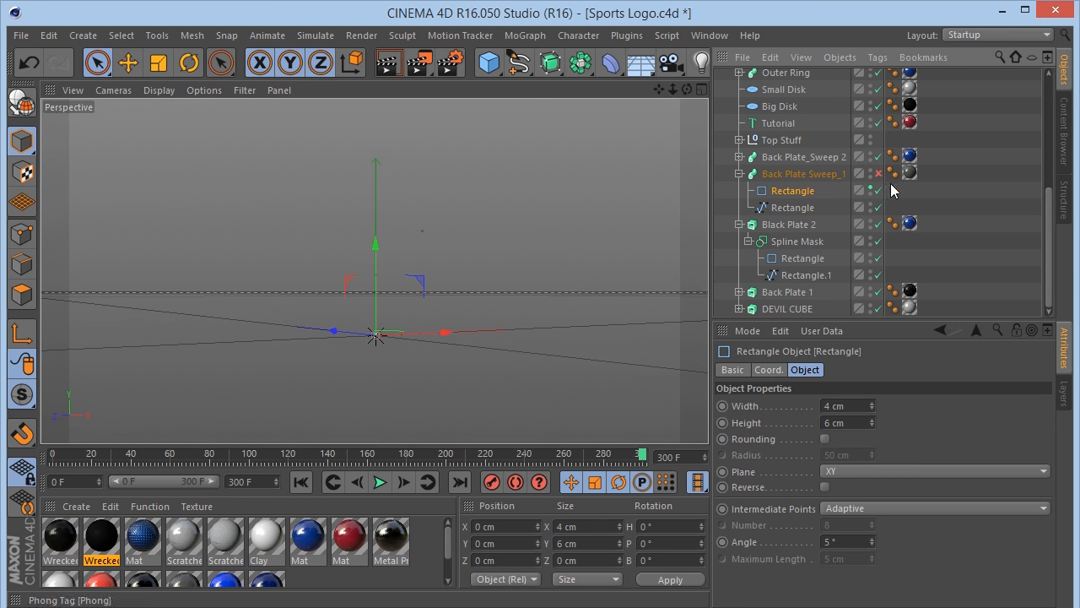
key(o)
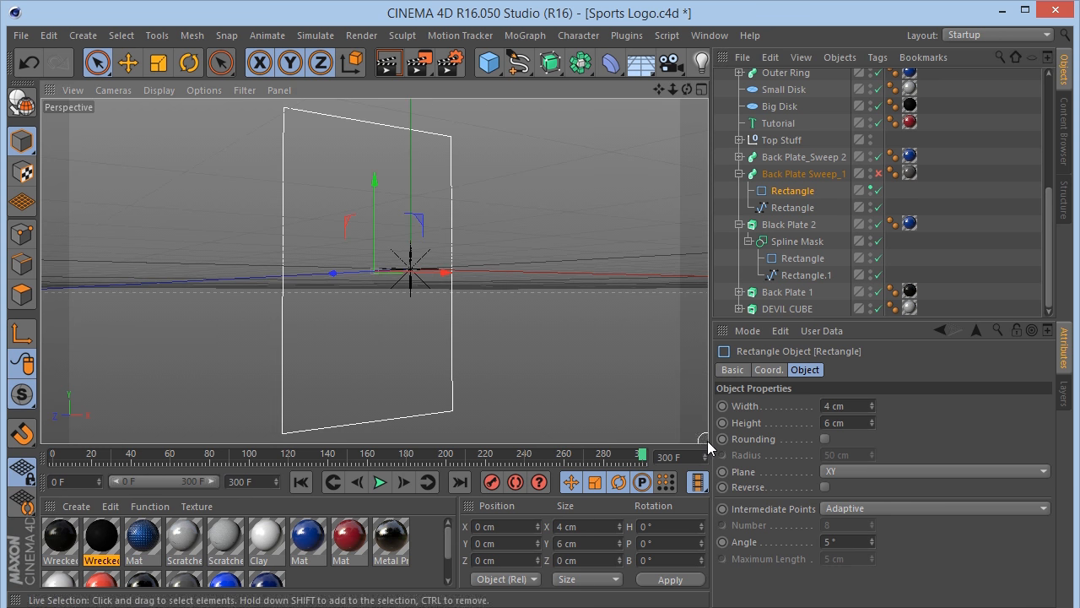
drag(673, 88, 687, 88)
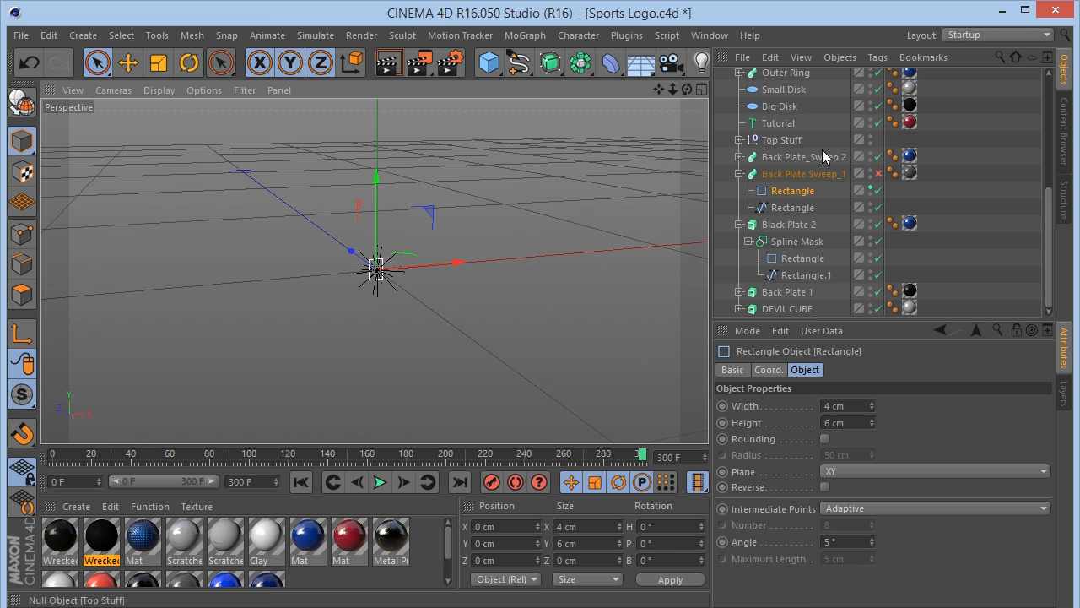
Hide the profile, re-enable and show Back Plate Sweep_1, and inspect the resulting border from several angles.
click(878, 173)
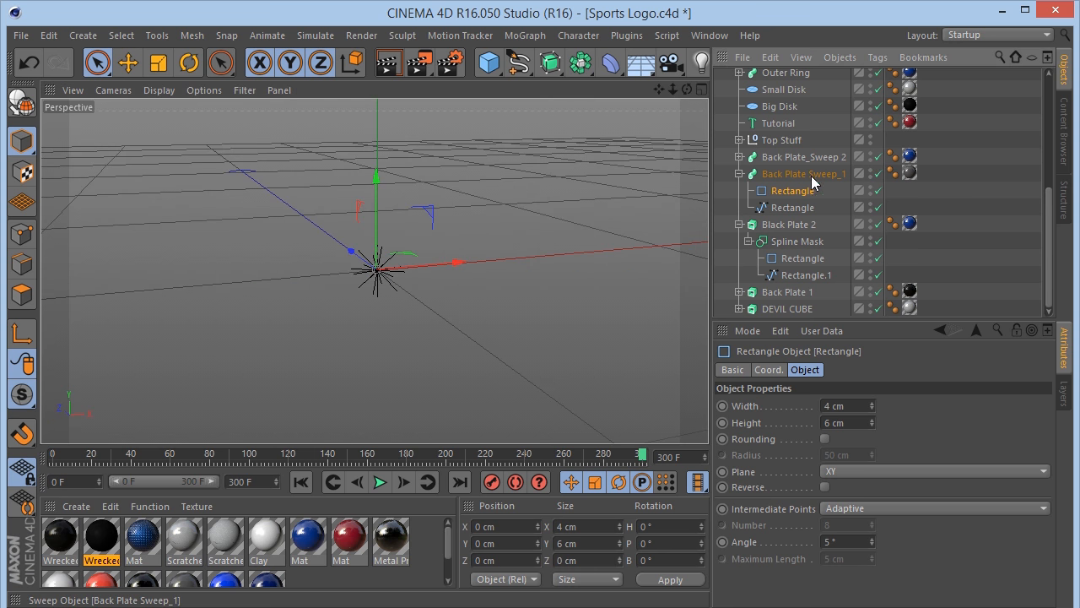
click(812, 174)
click(870, 170)
drag(673, 88, 591, 213)
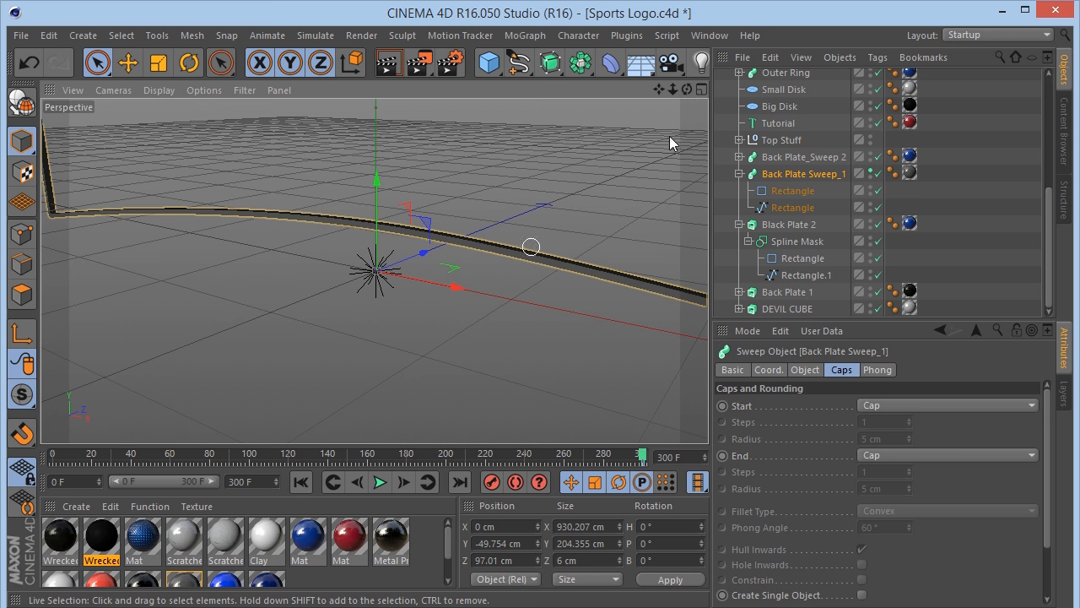
drag(687, 88, 552, 205)
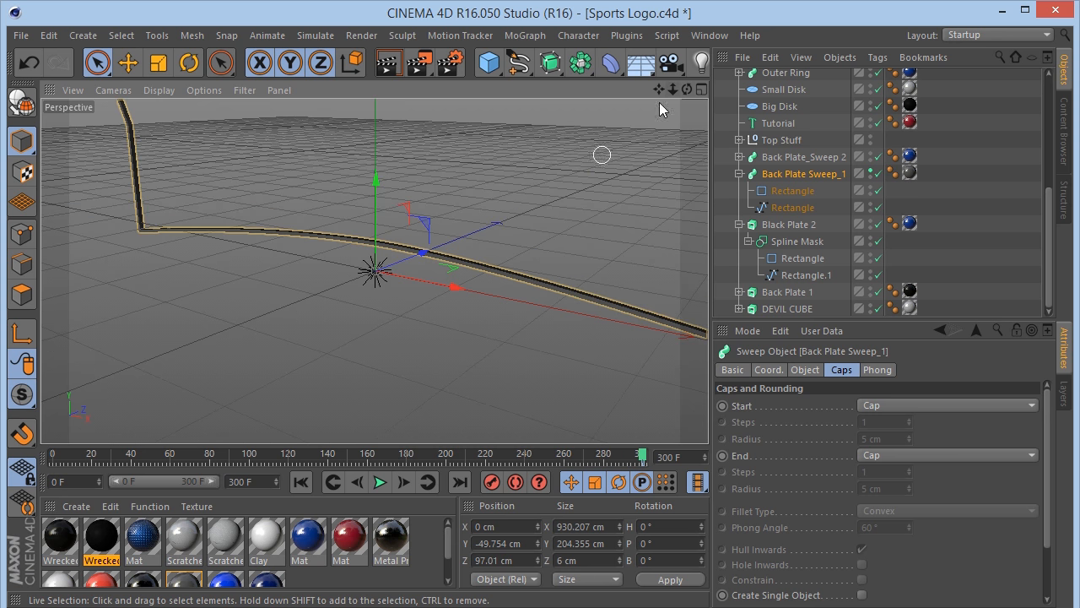
drag(664, 89, 654, 143)
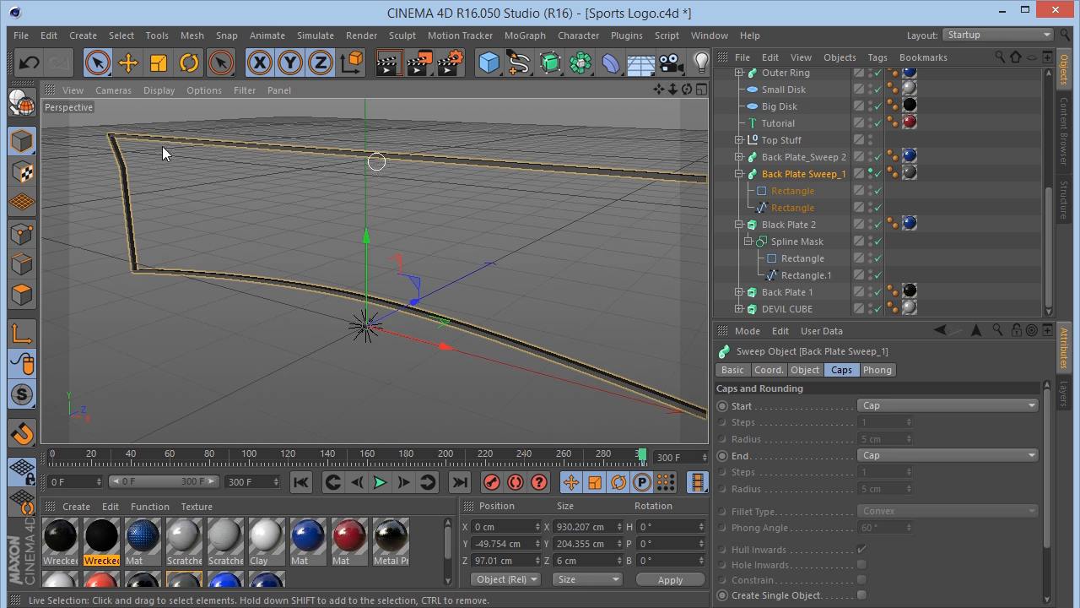
Show Back Plate_Sweep 2 alone, bring back Back Plate Sweep_1 and both back plates, and collapse the expanded objects.
click(870, 169)
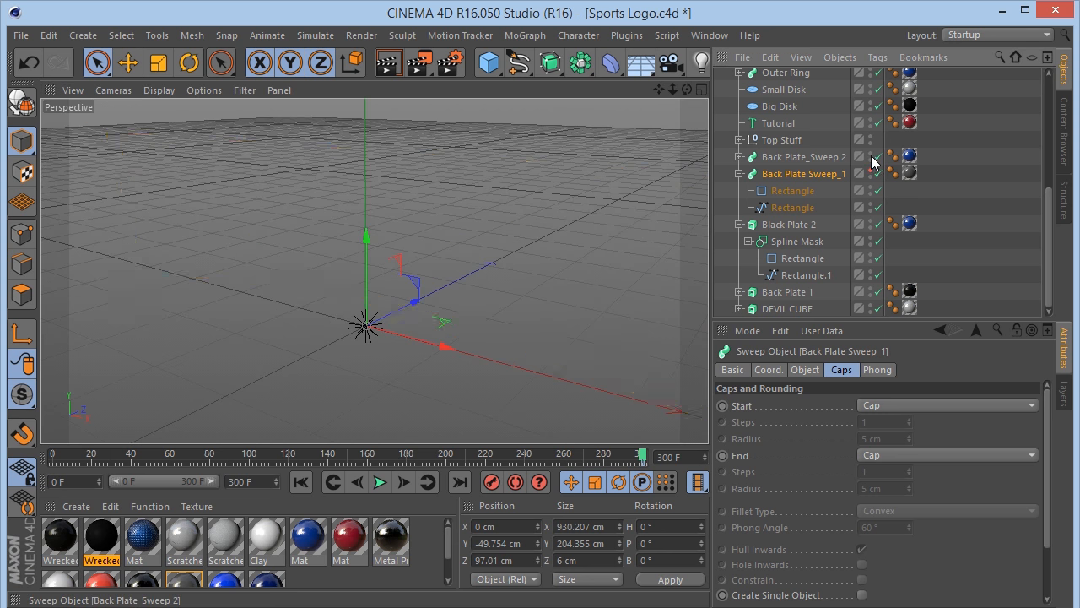
click(739, 173)
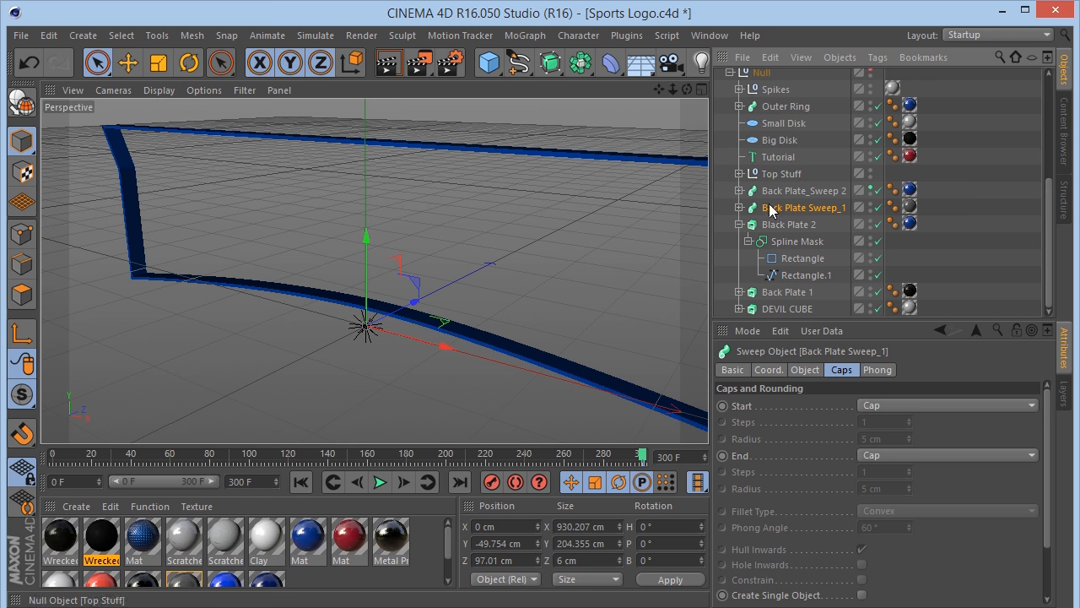
click(871, 206)
click(870, 222)
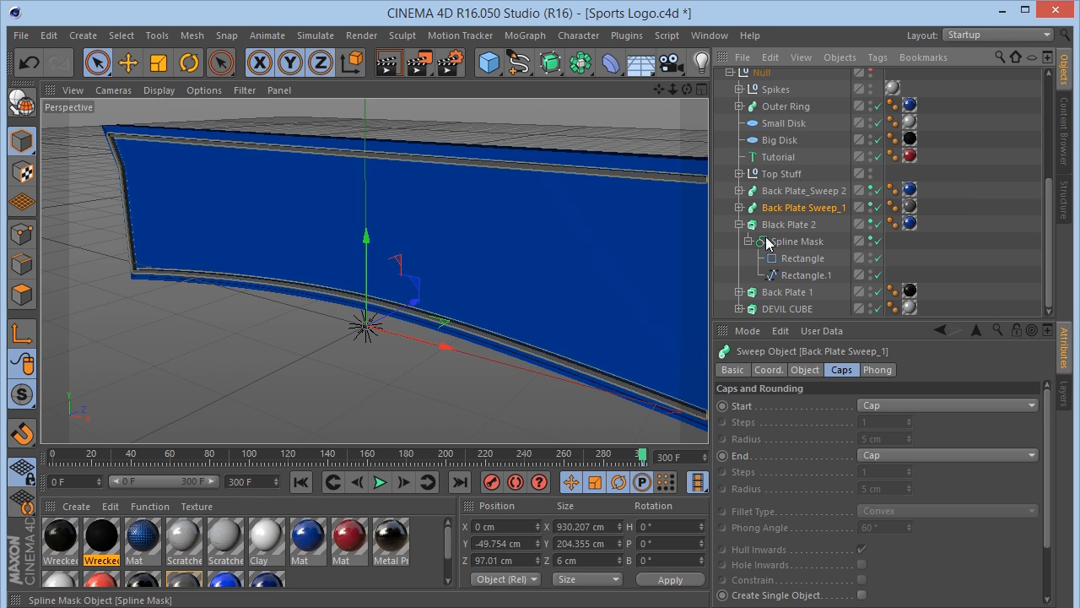
click(739, 225)
click(871, 290)
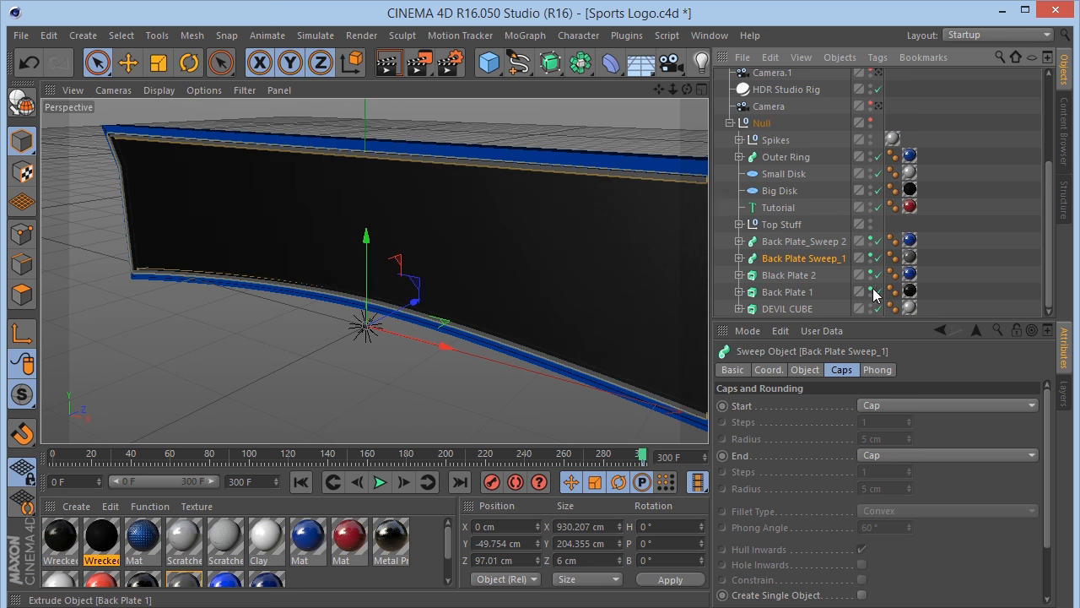
Orbit around the assembled back plates and borders, and select Black Plate 2 together with Back Plate 1.
drag(686, 89, 680, 87)
mouse_move(594, 169)
mouse_down()
mouse_move(514, 253)
mouse_move(538, 213)
mouse_up()
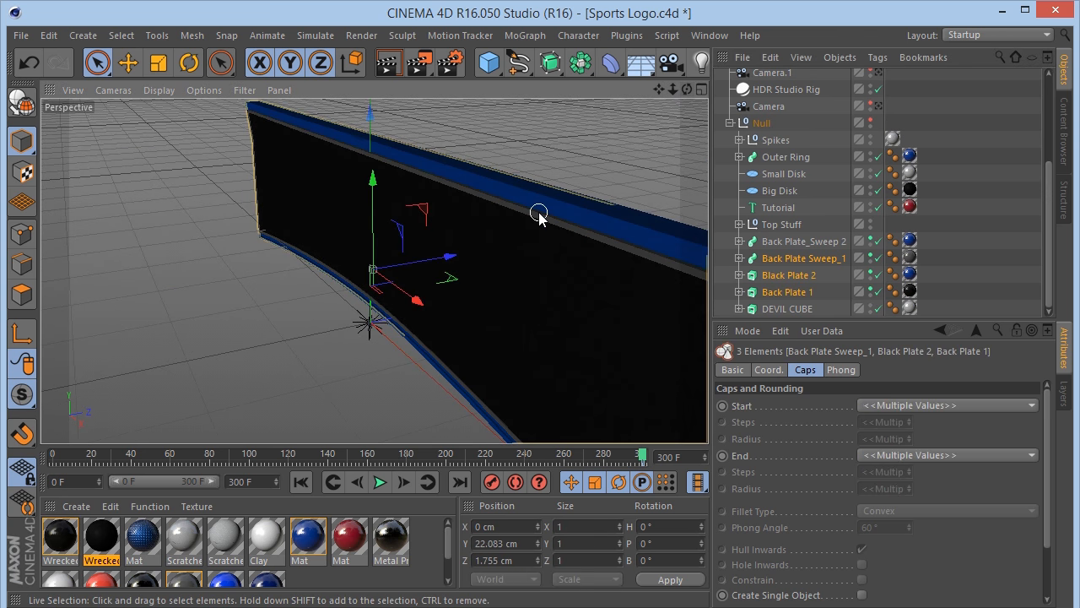
click(796, 241)
ctrl+click(802, 258)
click(792, 275)
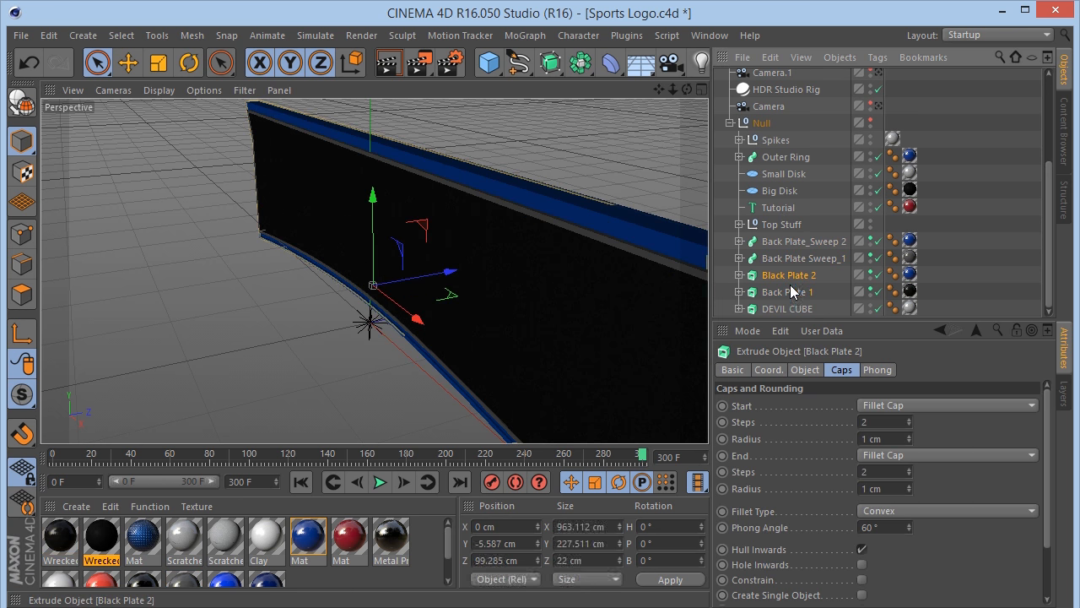
ctrl+click(793, 293)
drag(687, 89, 633, 220)
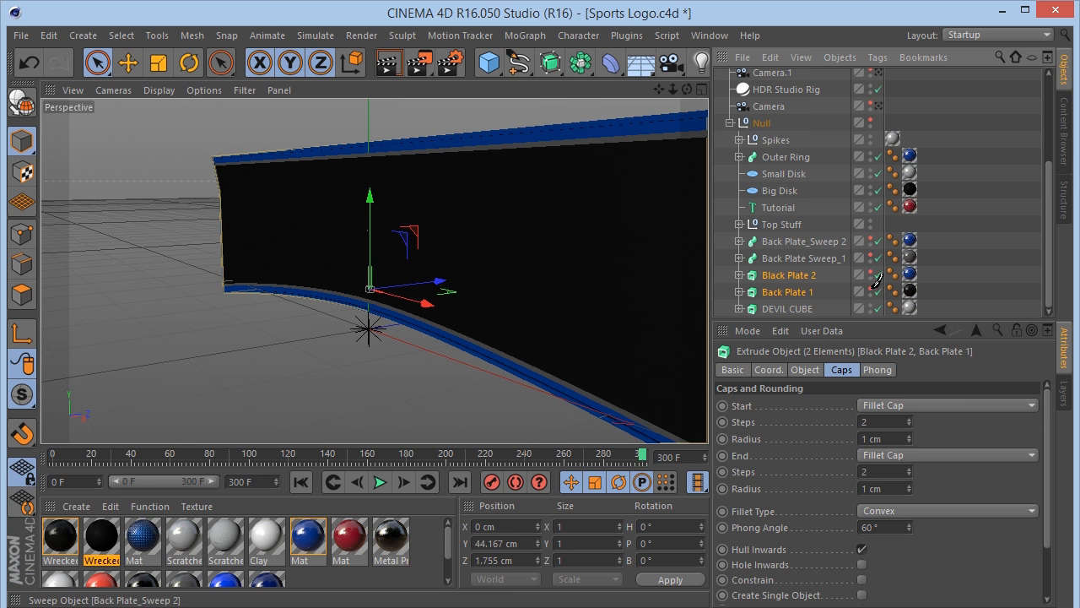
Hide both back plates and their sweeps, show and expand Top Stuff, and frame the CINEMA 4D sign.
drag(871, 273, 872, 289)
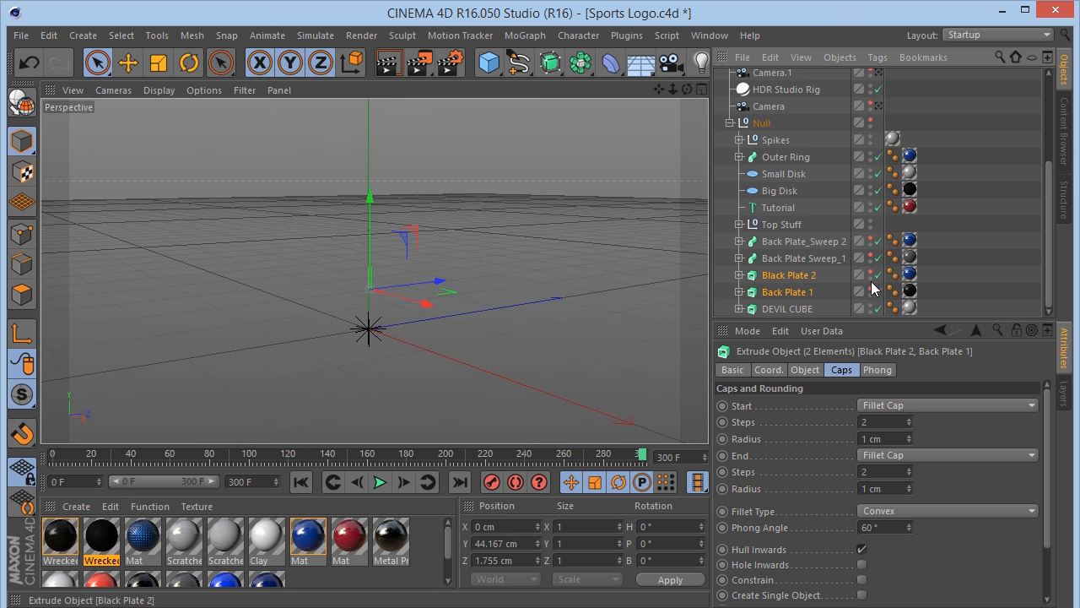
click(870, 221)
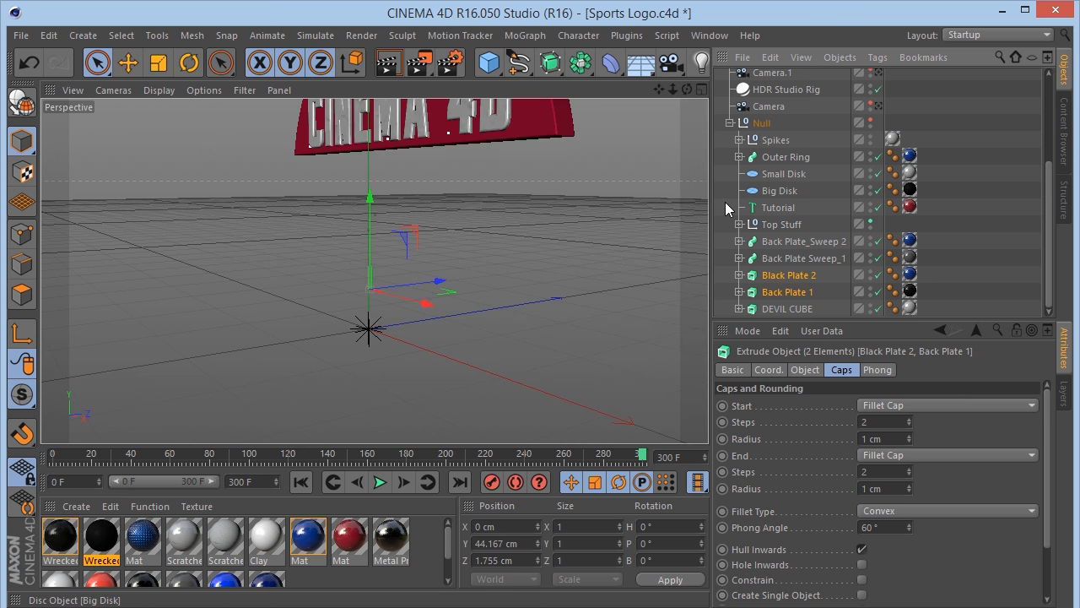
click(739, 225)
click(747, 258)
click(748, 258)
alt+middle_drag(369, 148, 373, 271)
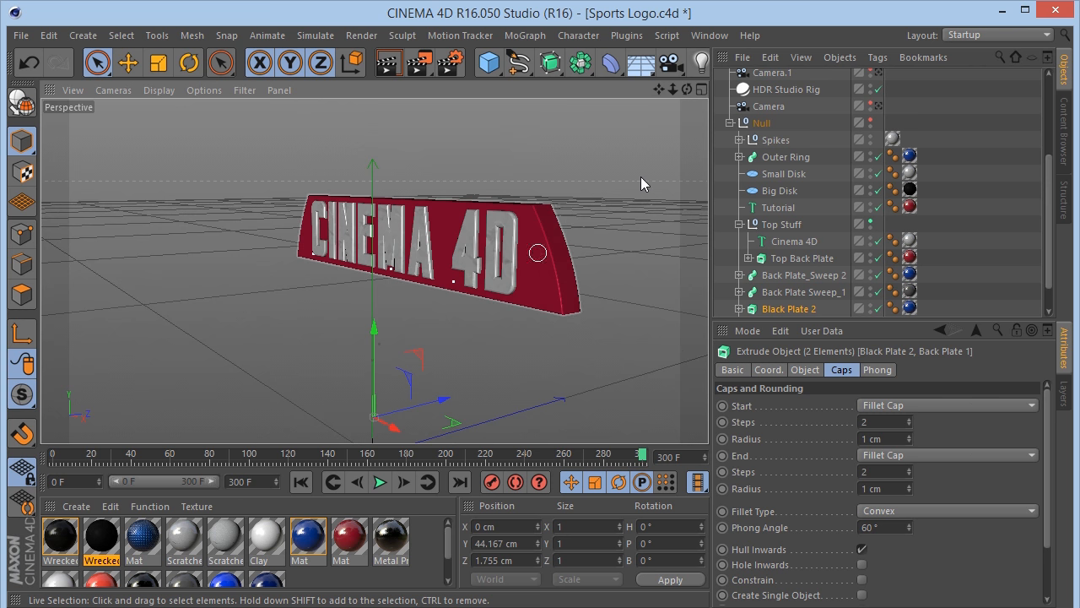
Examine the Cinema 4D MoText object and where MoText is created, and expand Top Back Plate down to its Taper deformer.
click(803, 245)
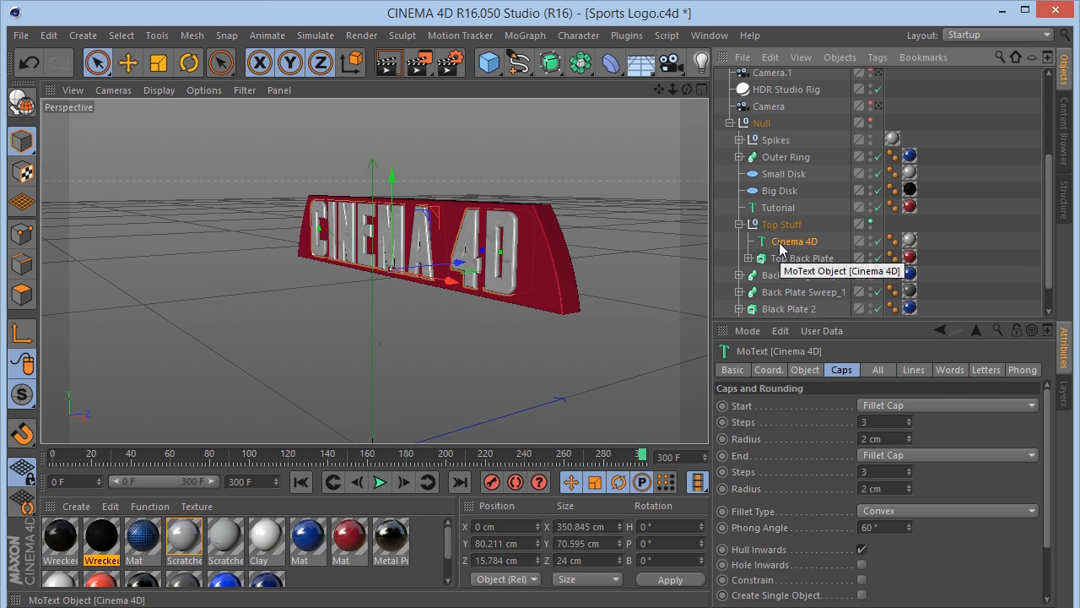
click(522, 38)
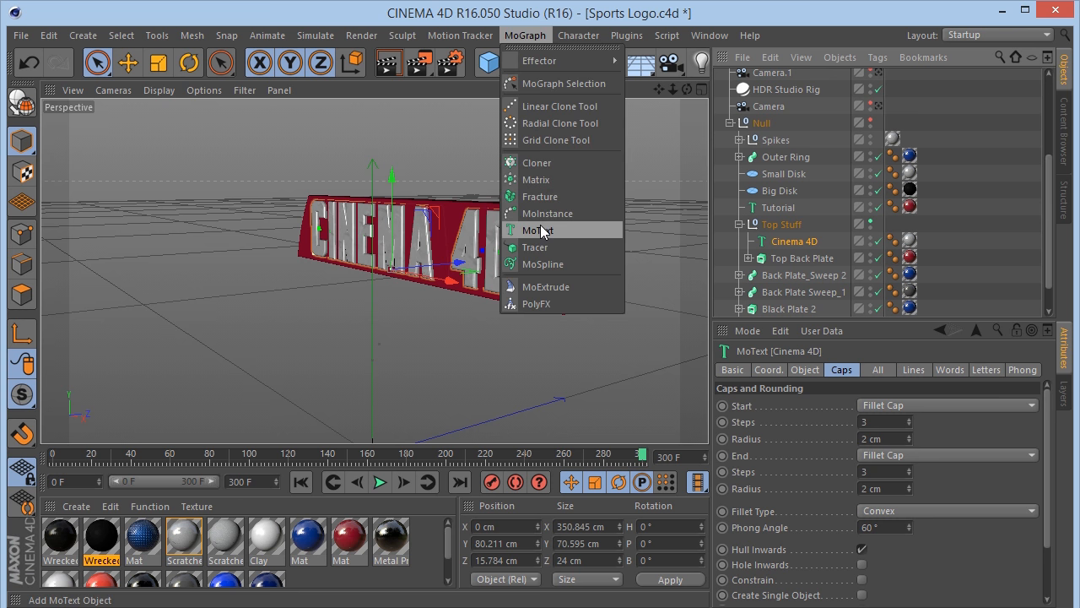
click(971, 225)
click(777, 260)
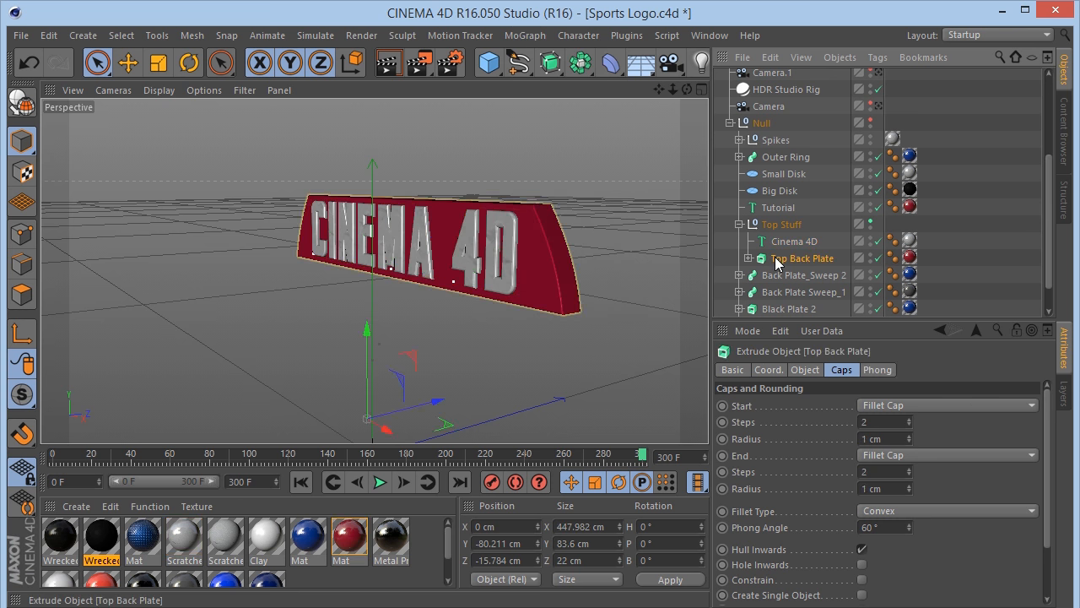
click(748, 258)
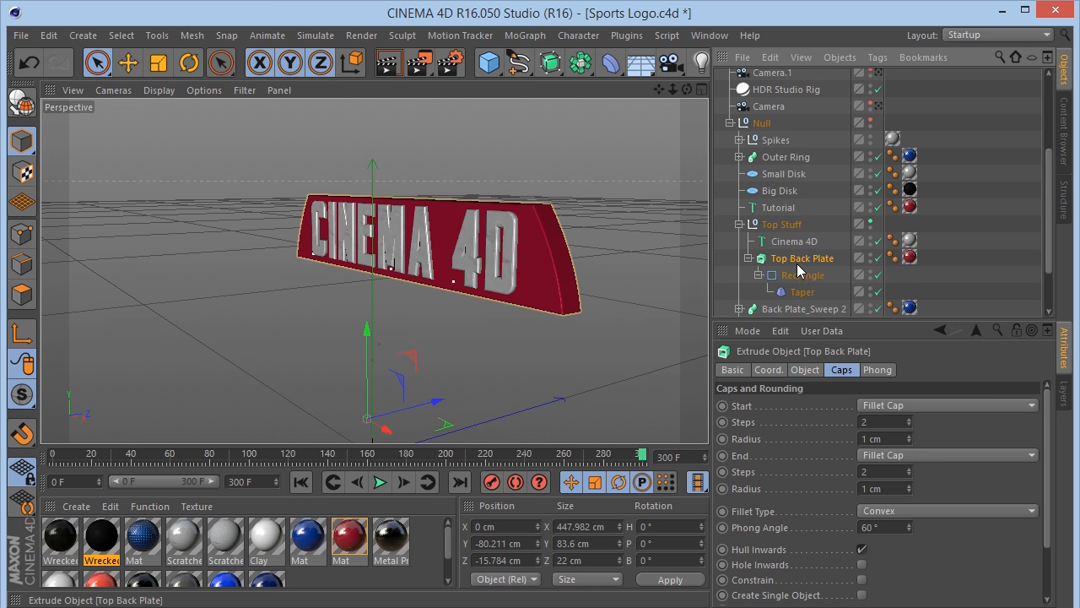
Switch the Top Back Plate's Taper deformer off to compare the plate's shape, and switch it back on.
click(879, 291)
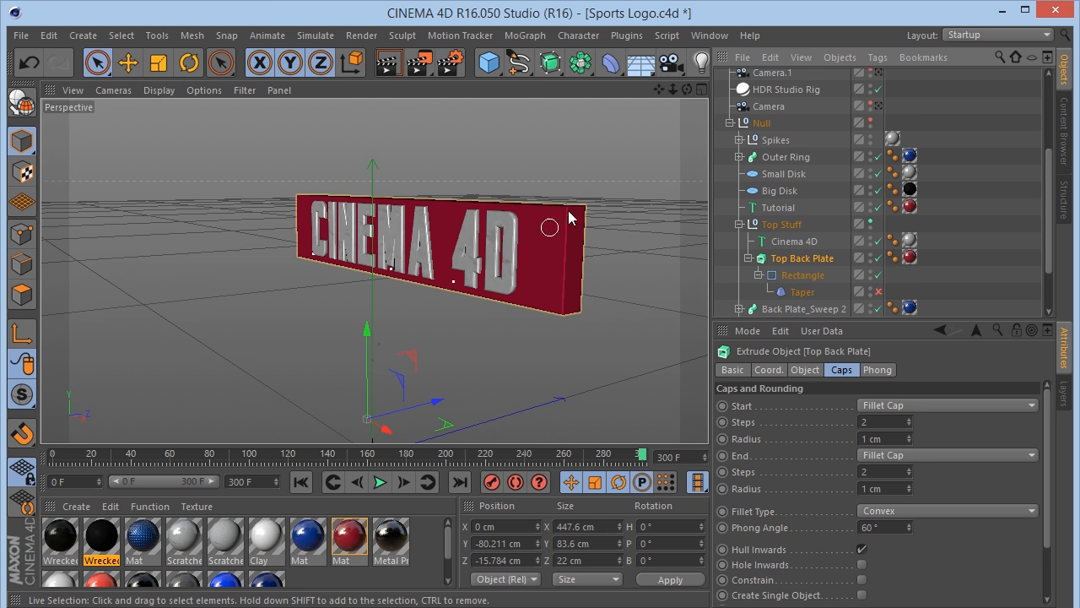
click(801, 277)
click(796, 257)
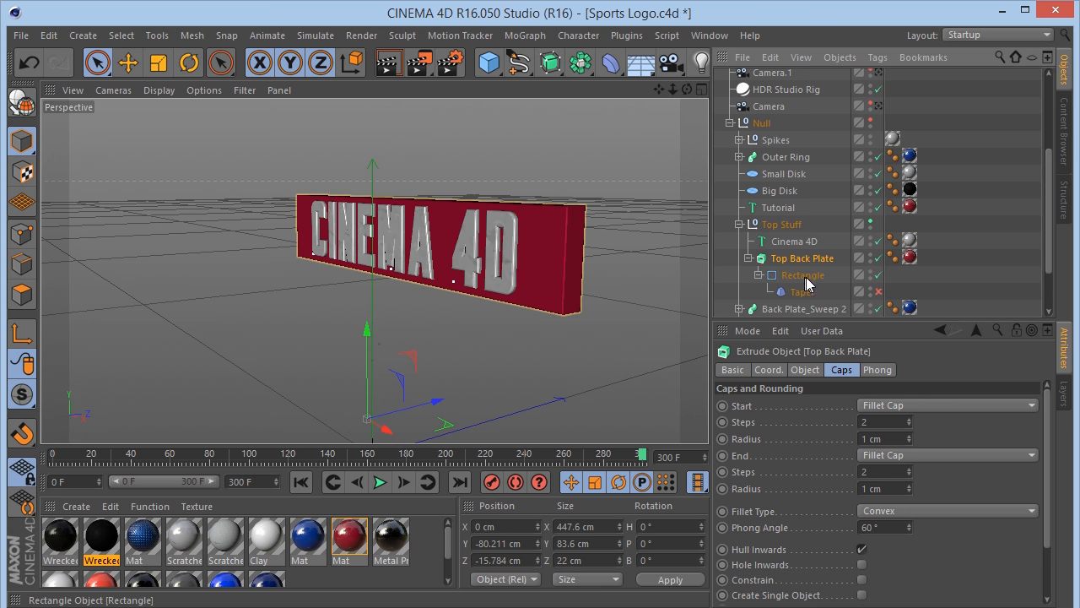
click(879, 292)
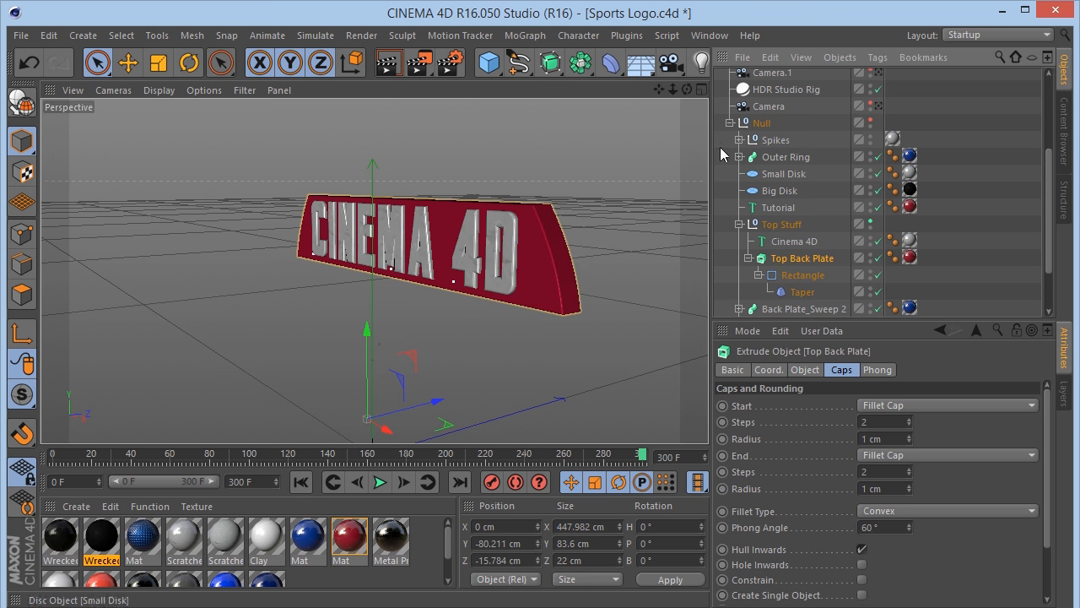
Examine where the Taper deformer is created and its object properties, trying a different Strength and undoing it.
click(610, 62)
click(906, 345)
click(802, 291)
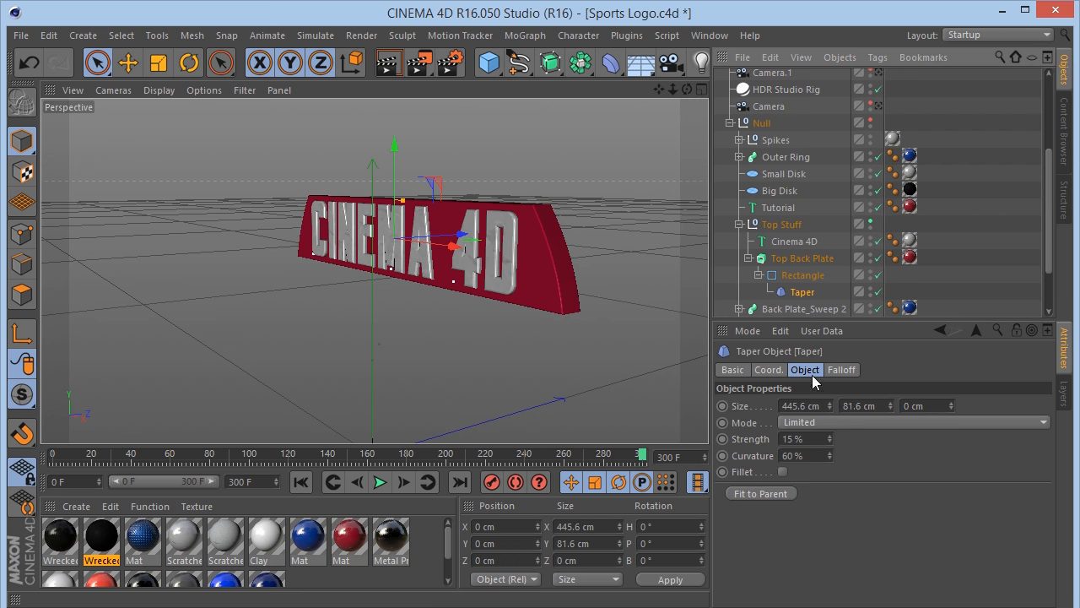
mouse_move(831, 438)
mouse_down()
mouse_move(831, 466)
mouse_move(831, 435)
mouse_up()
drag(685, 89, 691, 91)
key(ctrl+z)
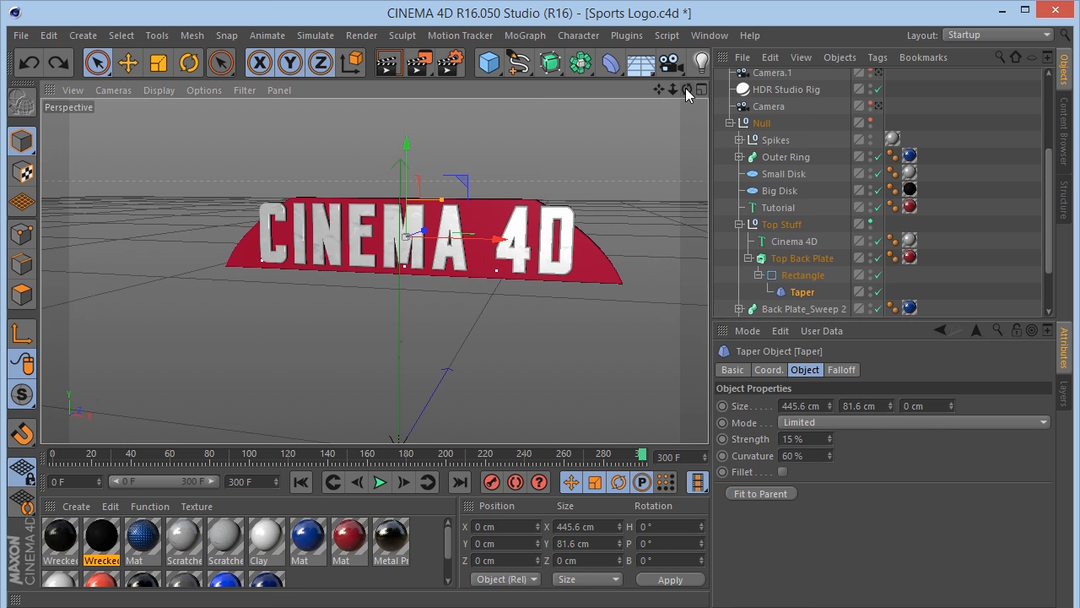
Collapse and hide Top Stuff, show the Tutorial text alone, and frame it in the perspective view.
click(739, 224)
click(784, 208)
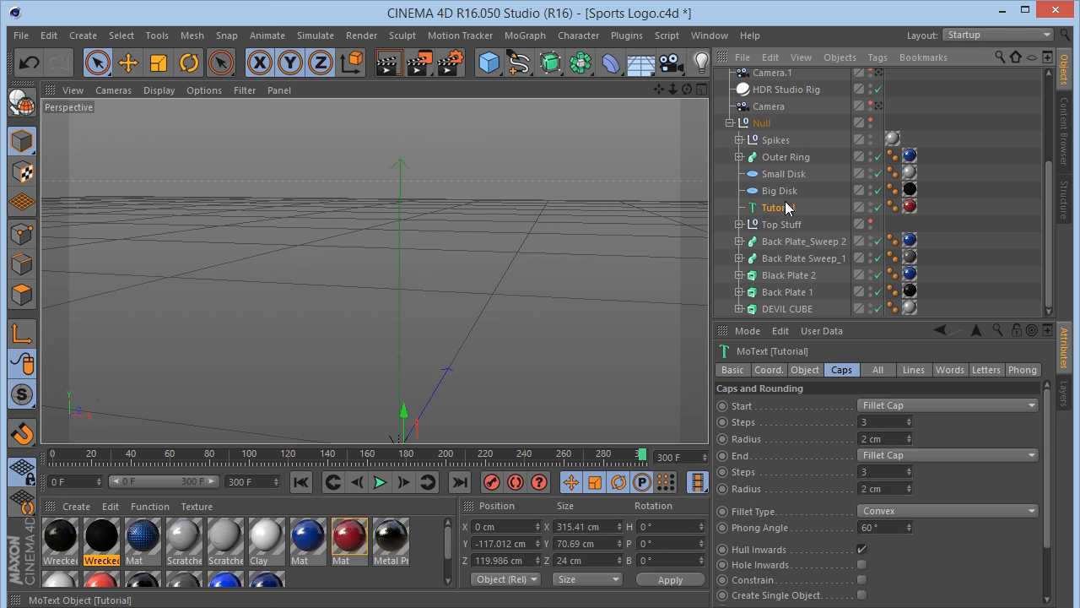
click(871, 224)
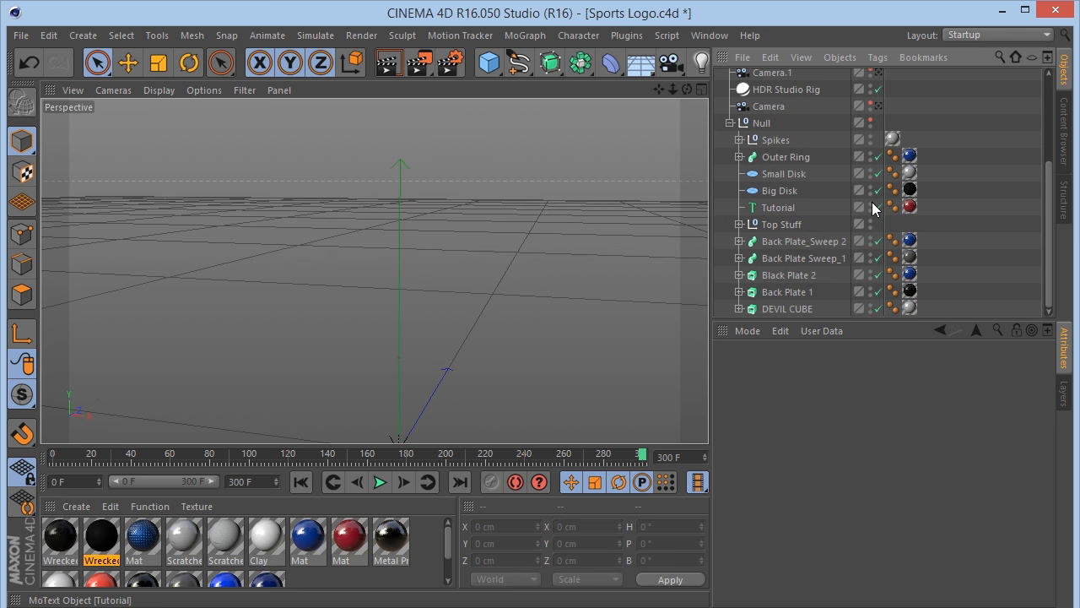
click(870, 203)
drag(659, 88, 628, 4)
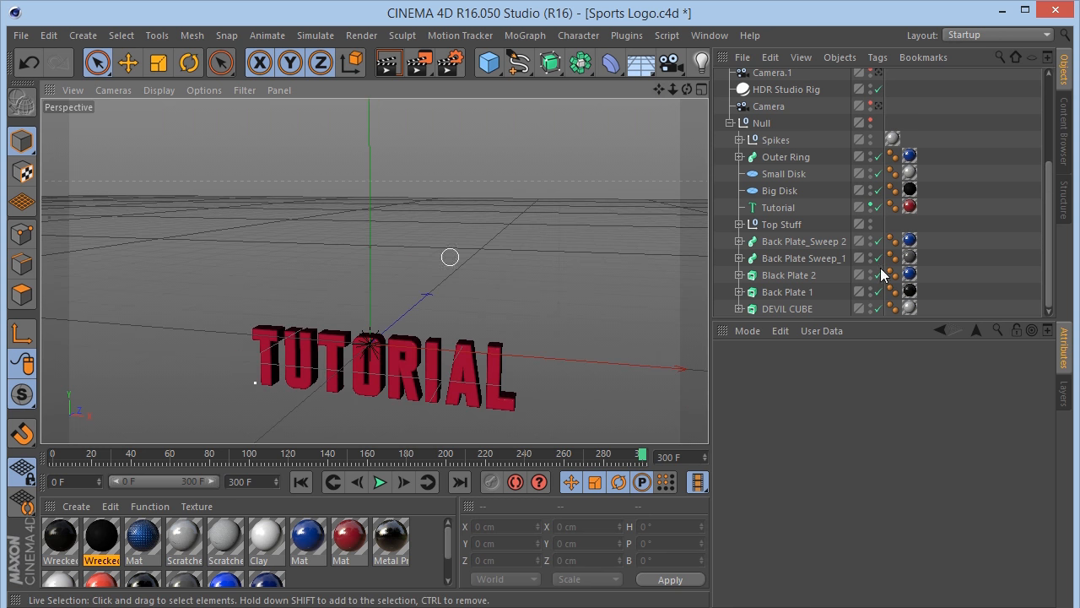
Show Top Stuff, both back plate sweeps, Black Plate 2, Back Plate 1 and DEVIL CUBE again, and frame the assembled logo.
click(870, 221)
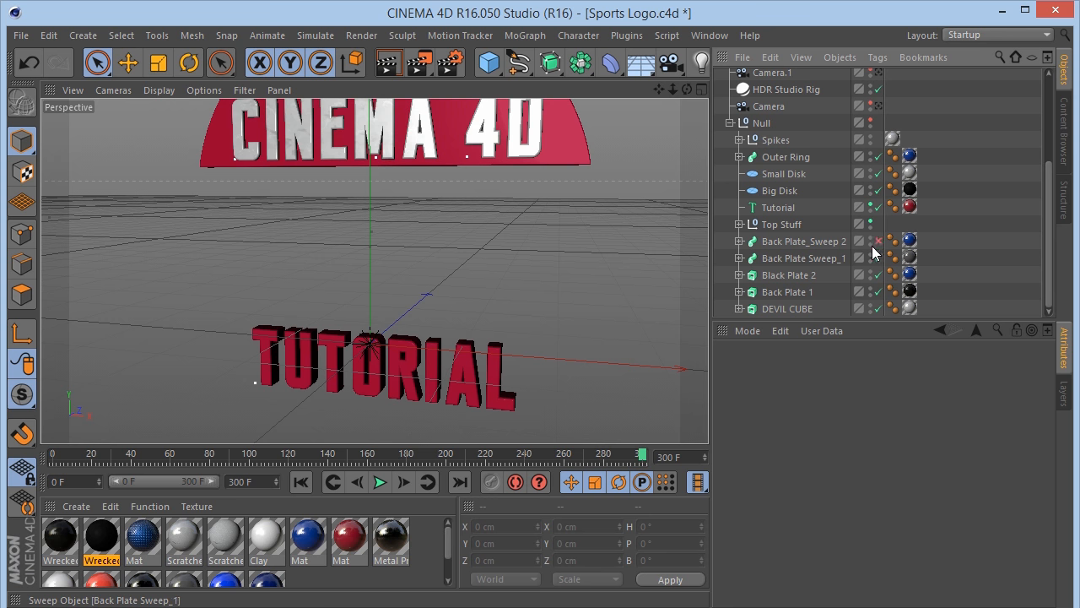
click(870, 238)
click(870, 255)
click(870, 272)
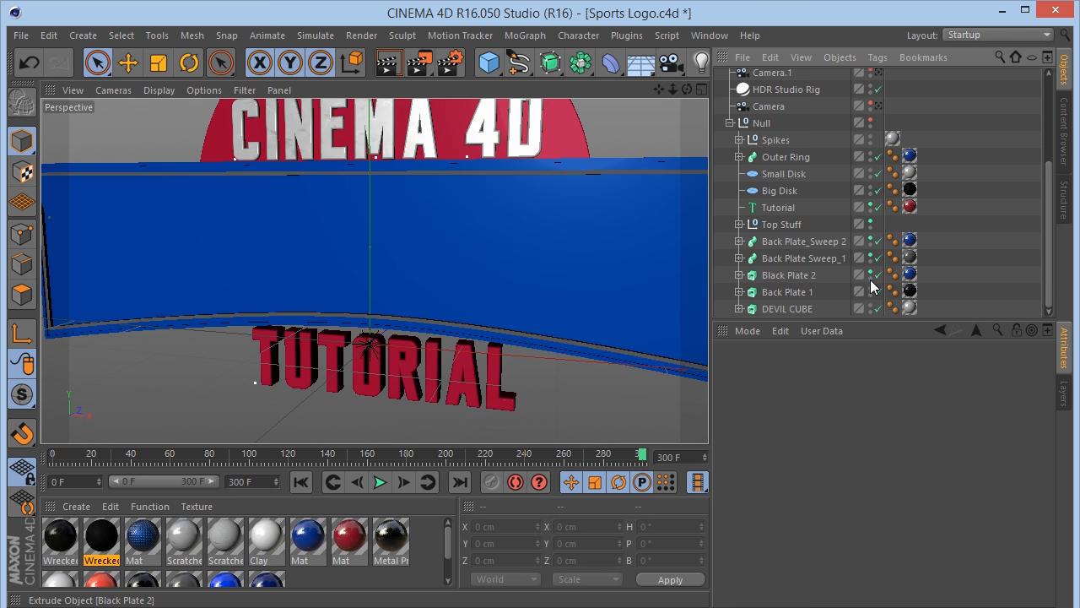
click(871, 289)
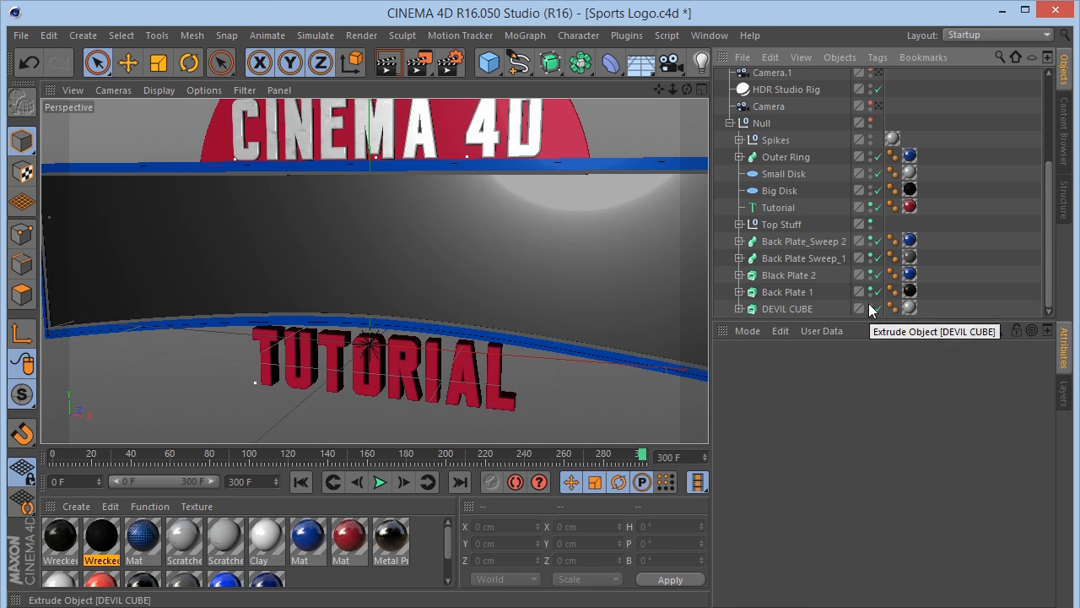
click(870, 306)
drag(673, 89, 644, 172)
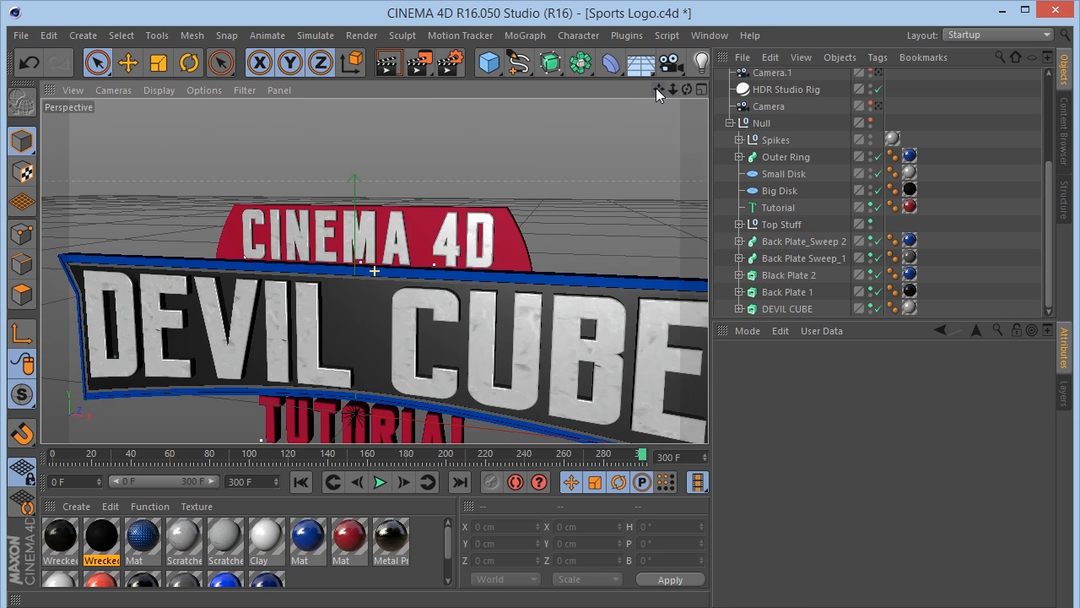
Show Big Disk, Small Disk and Outer Ring behind the lettering, and view the disks from different angles.
click(870, 186)
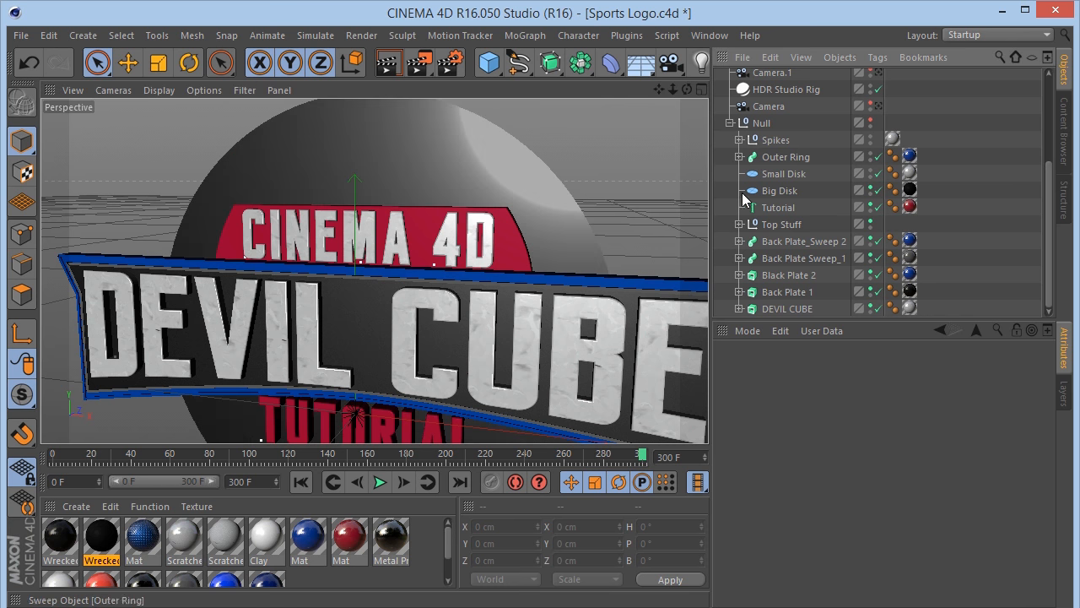
click(778, 191)
drag(687, 89, 650, 88)
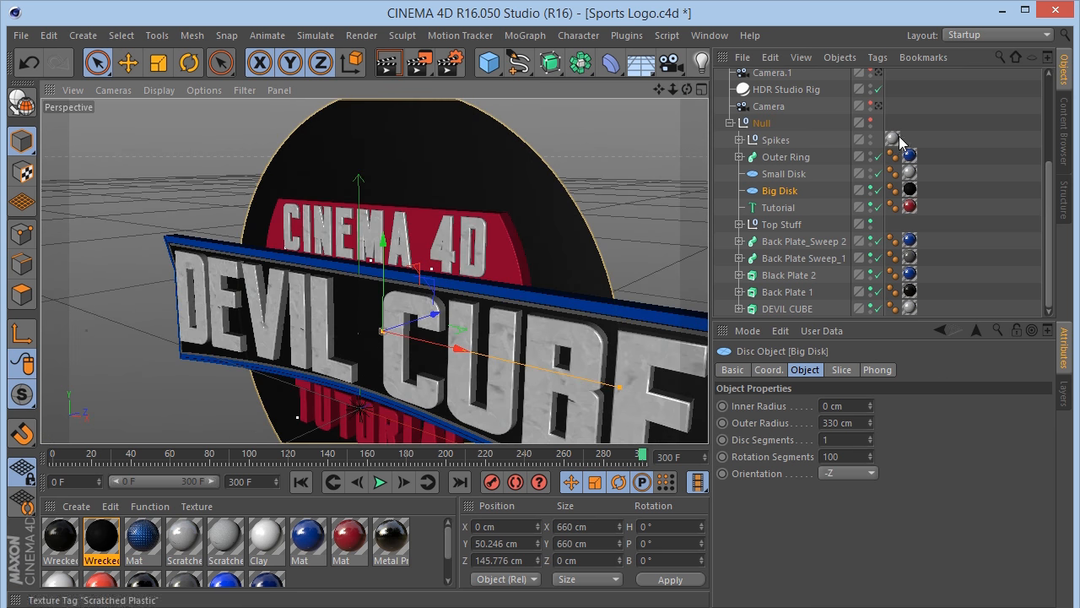
drag(685, 90, 657, 90)
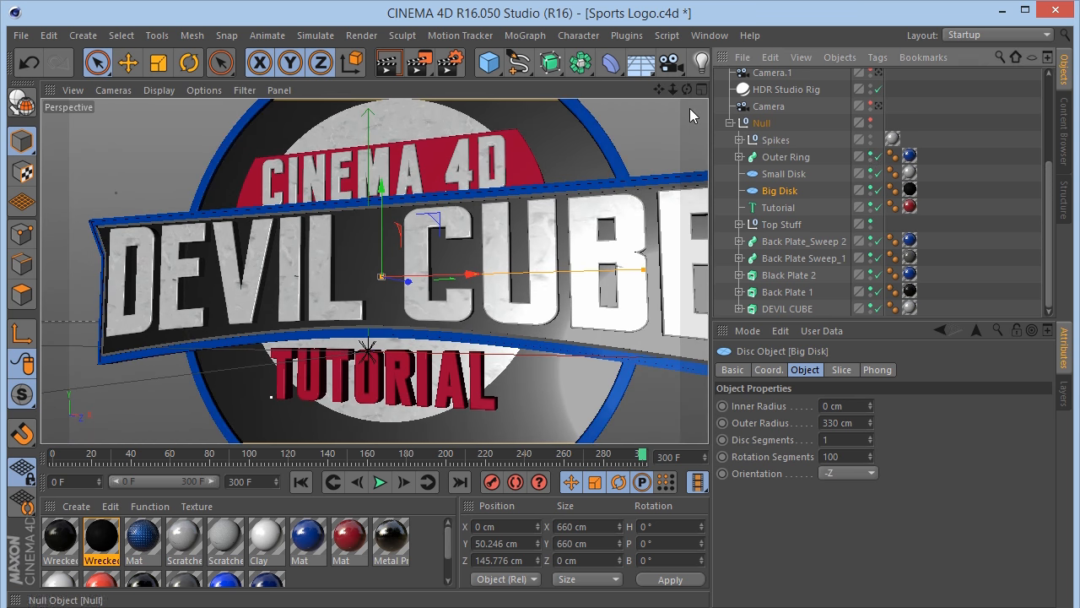
drag(659, 89, 659, 208)
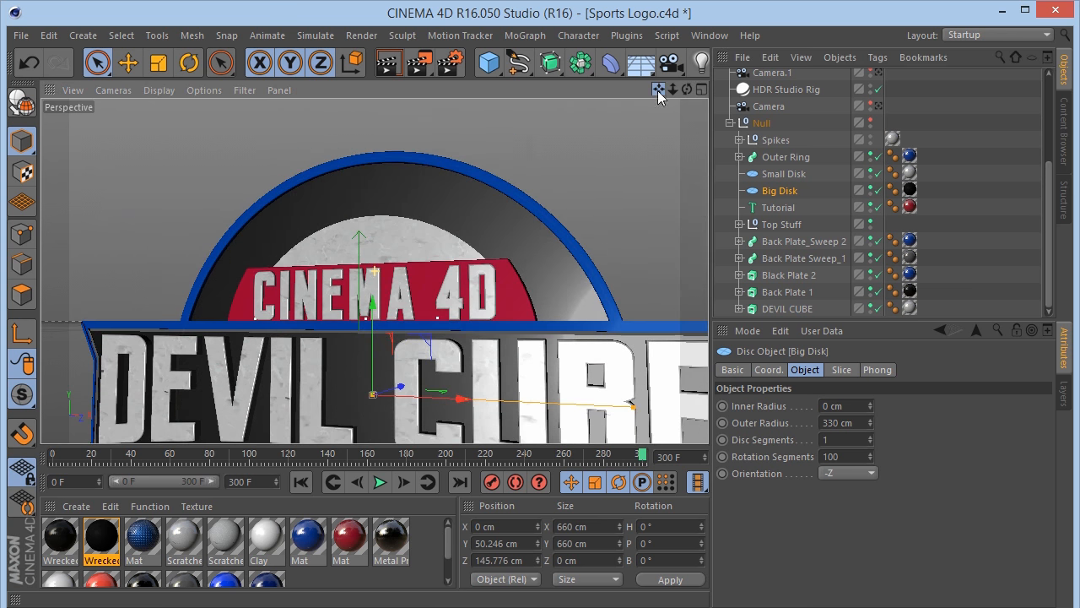
Toggle Outer Ring's visibility off and on, expand it, and examine its Circle and Rectangle splines.
click(870, 154)
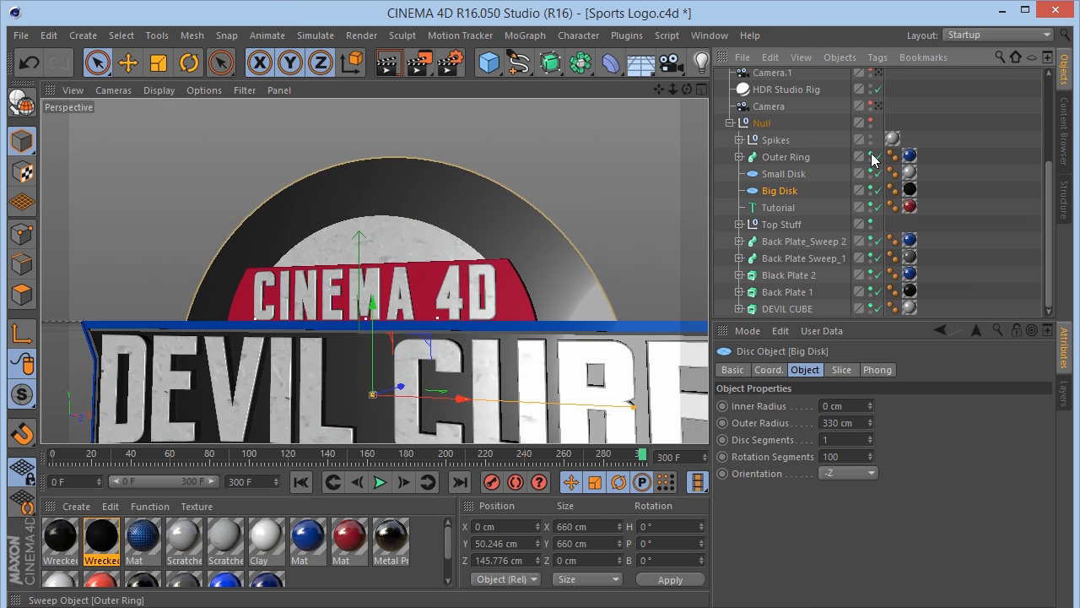
click(872, 155)
click(766, 162)
click(739, 158)
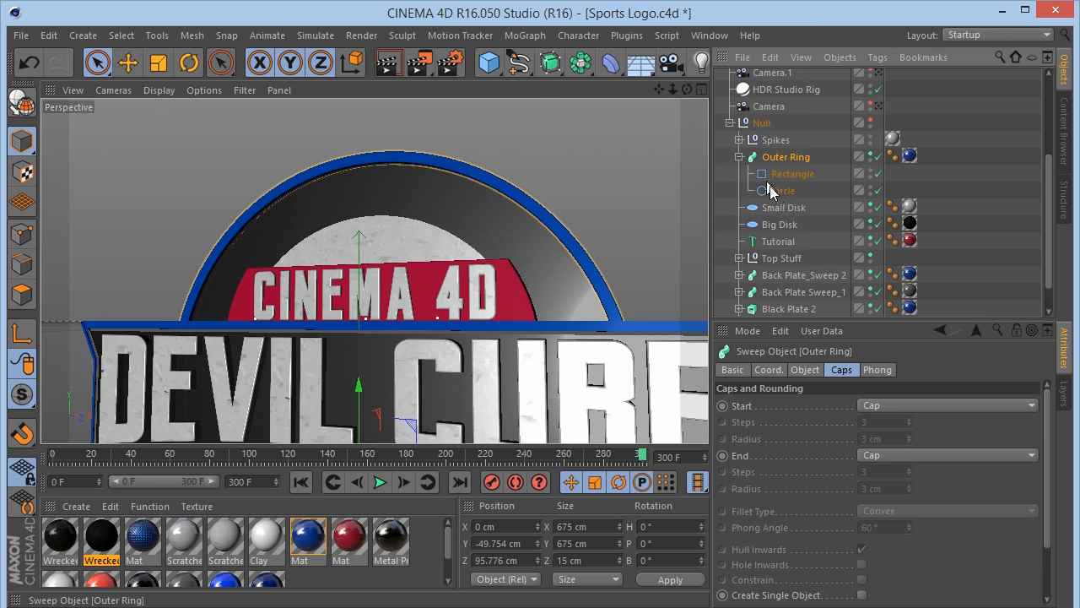
click(777, 192)
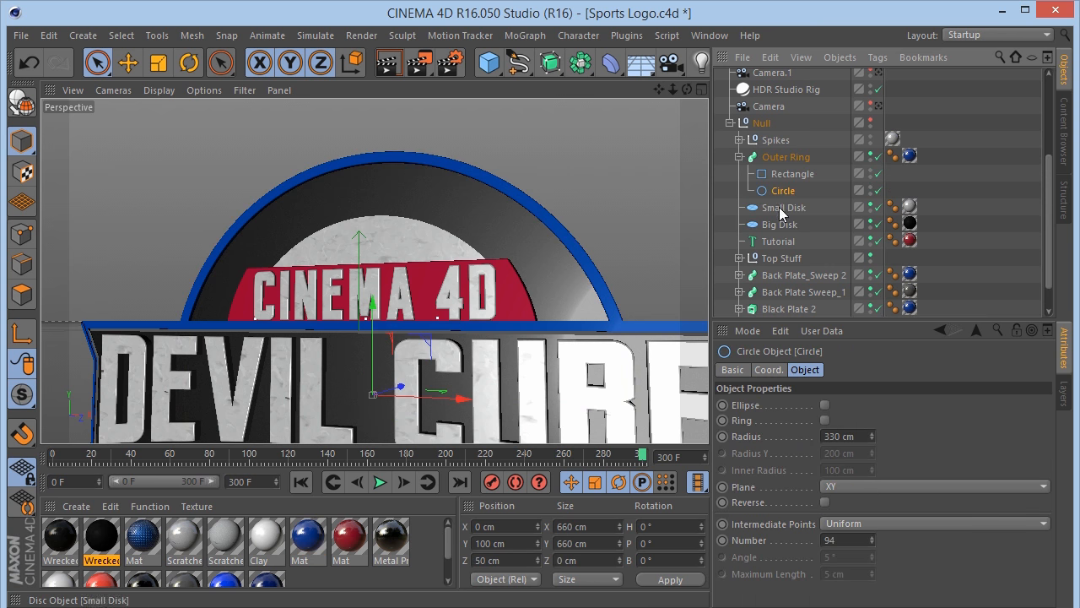
click(787, 174)
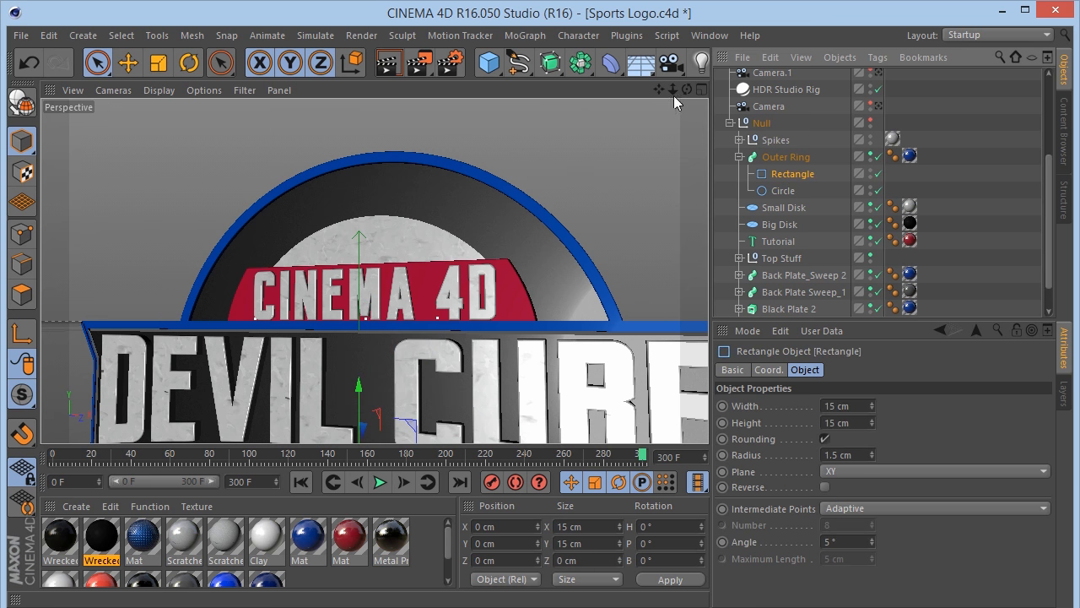
drag(659, 89, 670, 71)
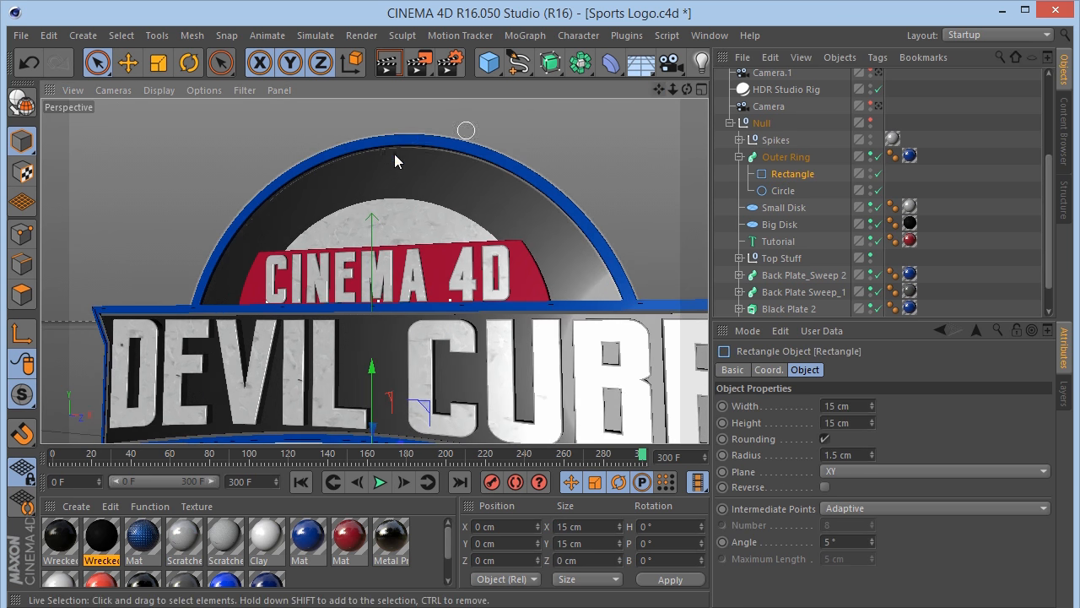
Try out the Start Growth of the Outer Ring sweep with the whole logo in view, returning it to 0%.
click(786, 157)
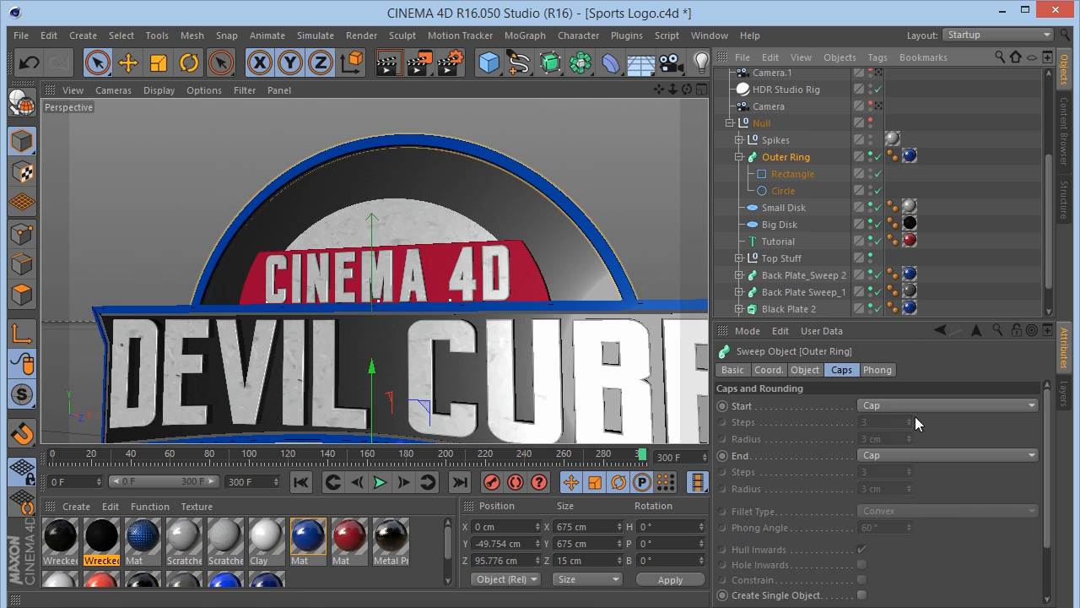
click(805, 371)
drag(875, 460, 877, 453)
drag(673, 89, 609, 90)
drag(875, 456, 875, 439)
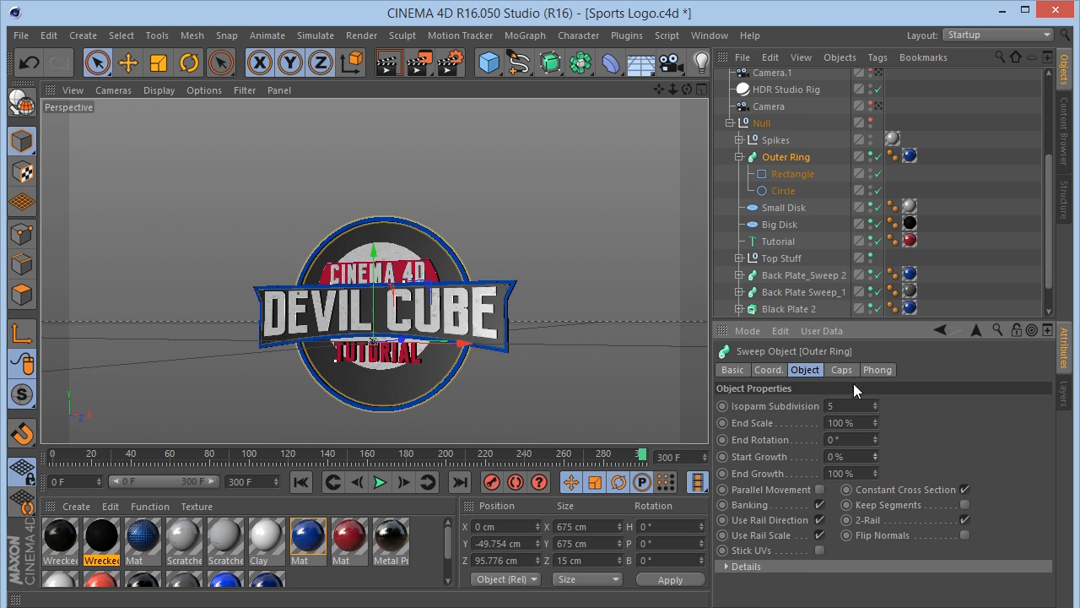
Collapse Outer Ring and try out the Start Growth of Back Plate_Sweep 2, returning it to 0%.
click(741, 157)
click(788, 246)
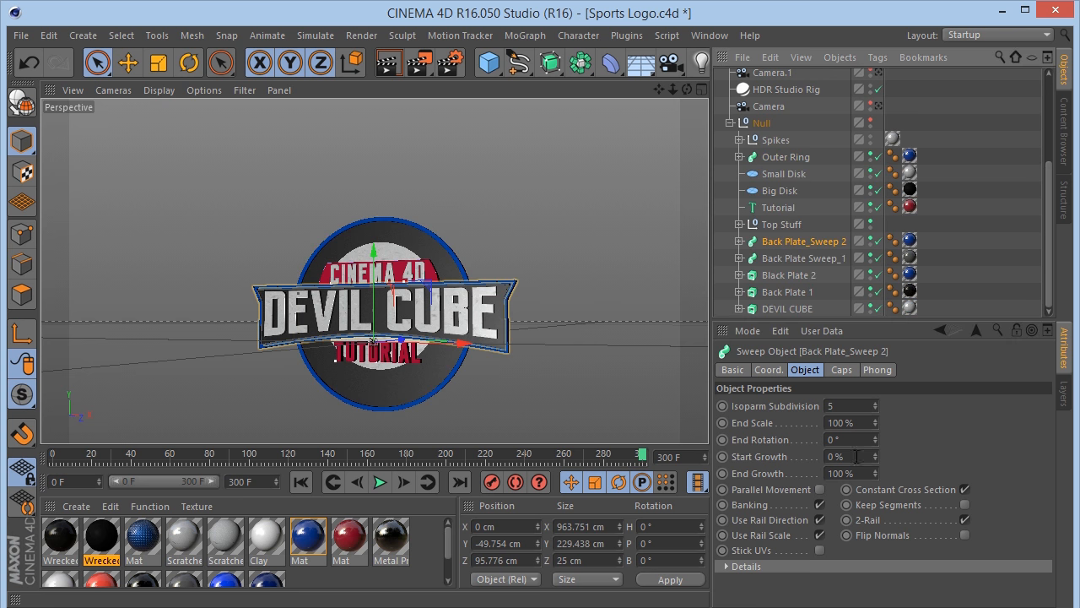
drag(875, 460, 875, 454)
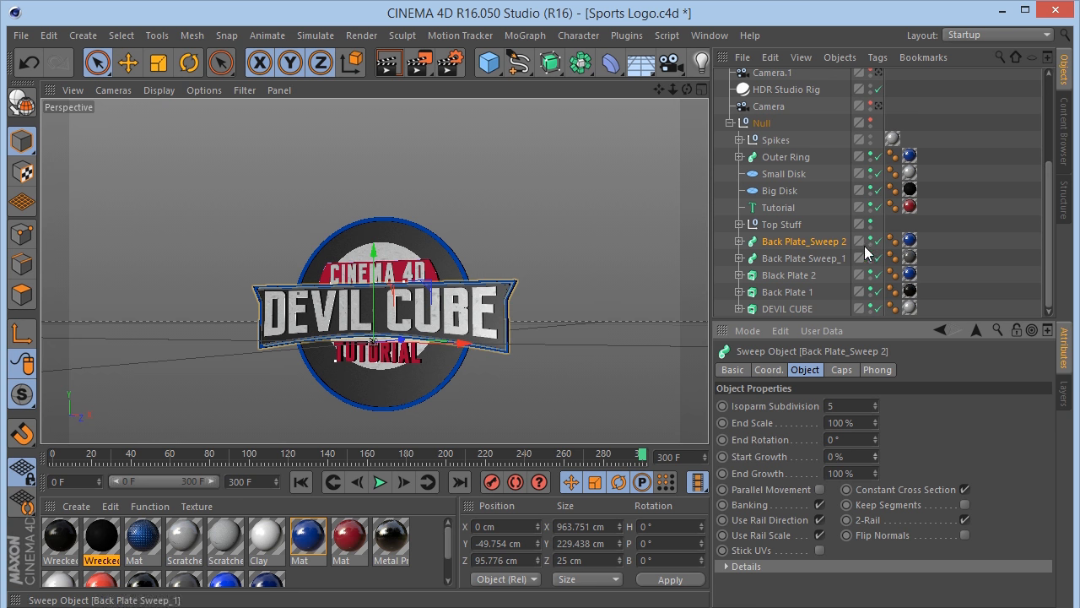
Show the Spikes group and frame the spikes around the upper part of the ring.
click(775, 140)
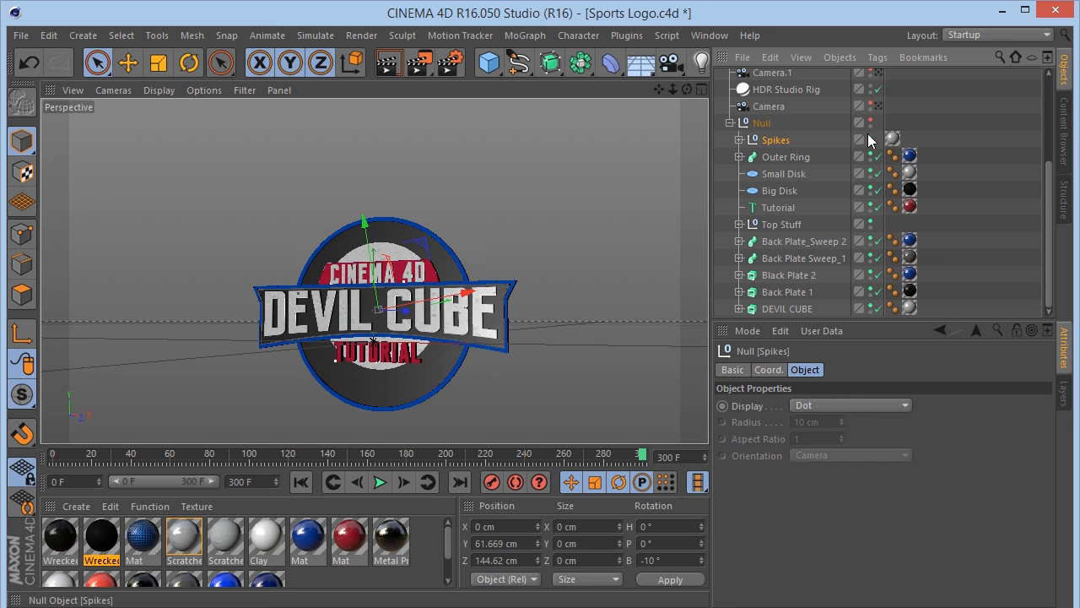
scroll(397, 241, up, 1)
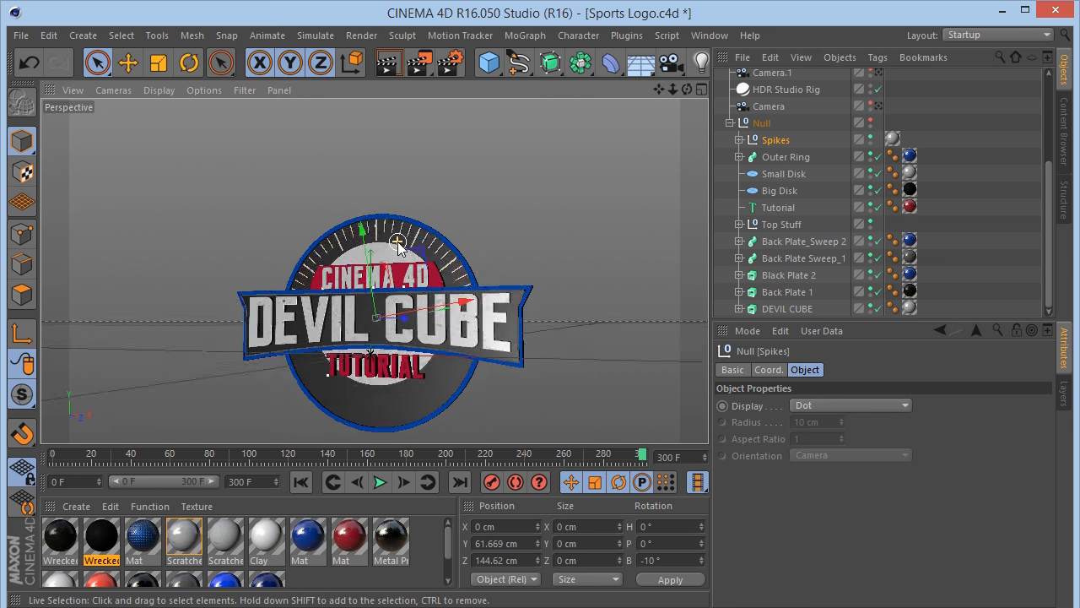
scroll(398, 241, up, 4)
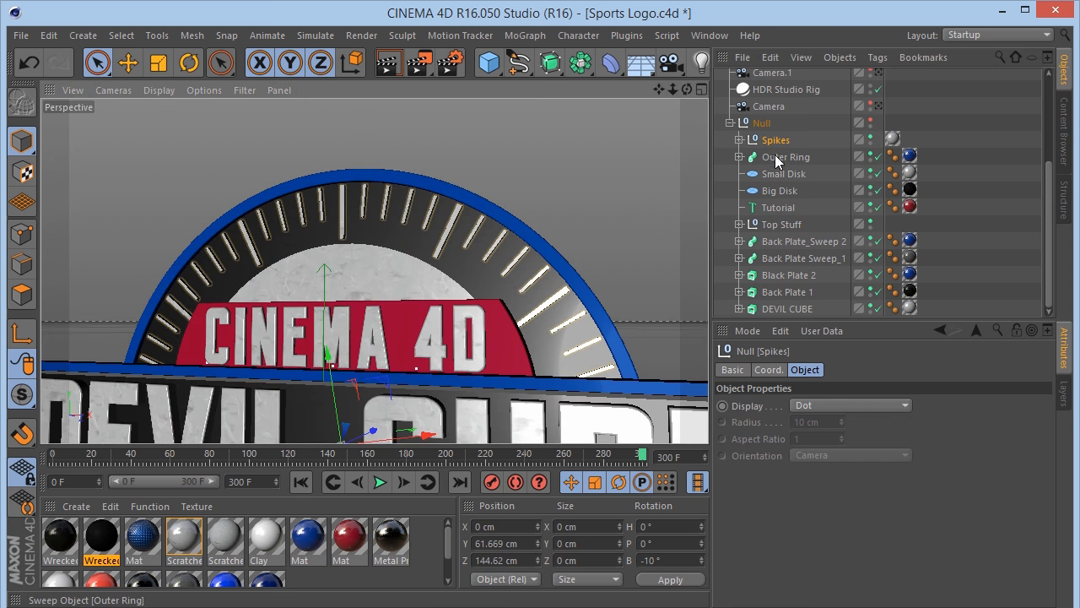
Expand Spikes and its Cloner, and examine the Wrap deformer's properties and where deformers are created.
click(740, 140)
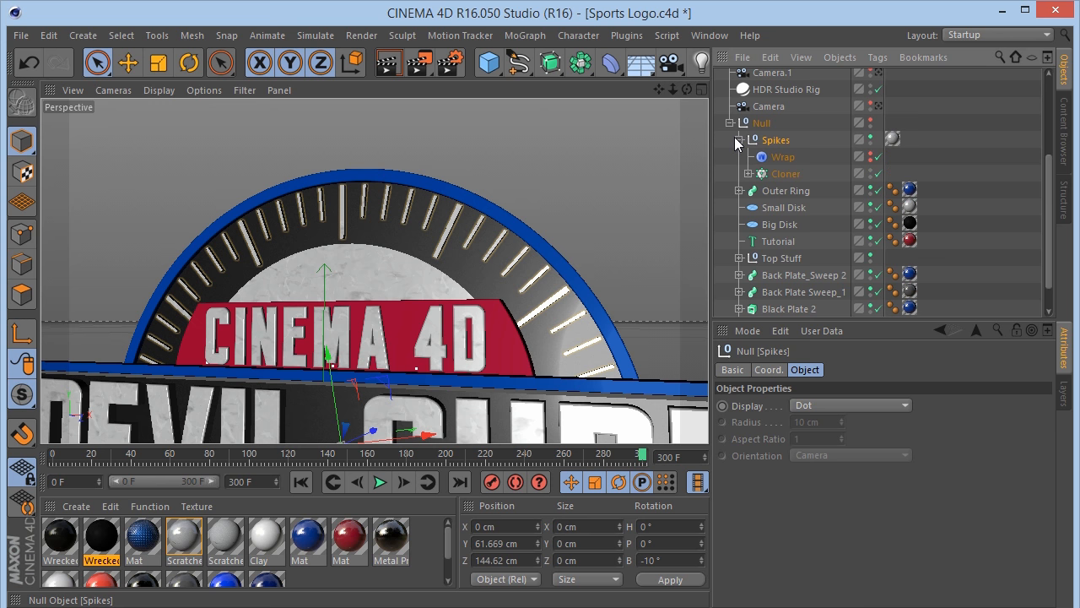
click(781, 158)
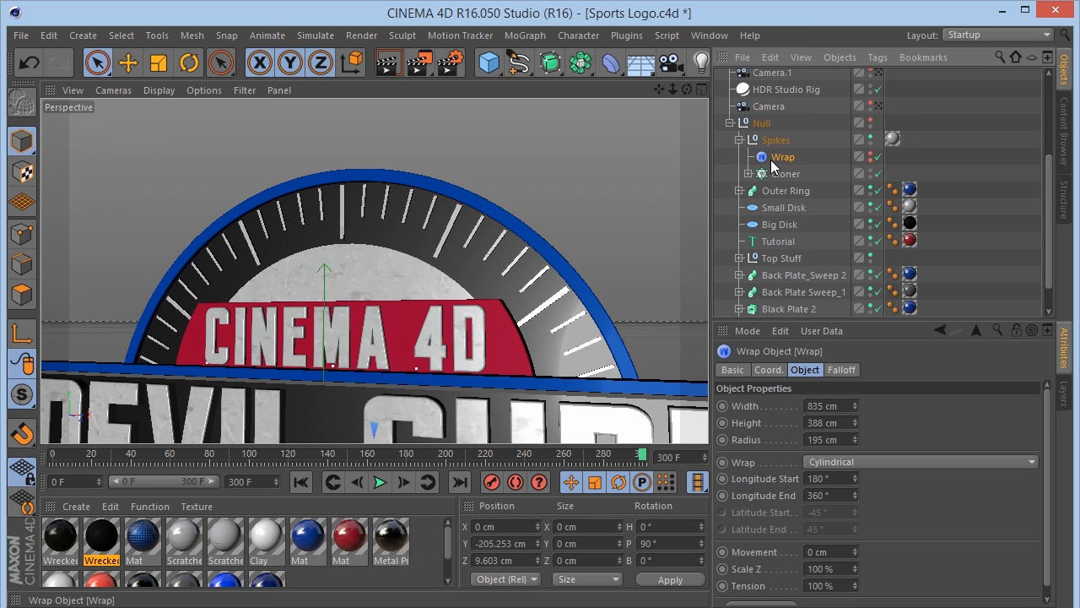
click(614, 62)
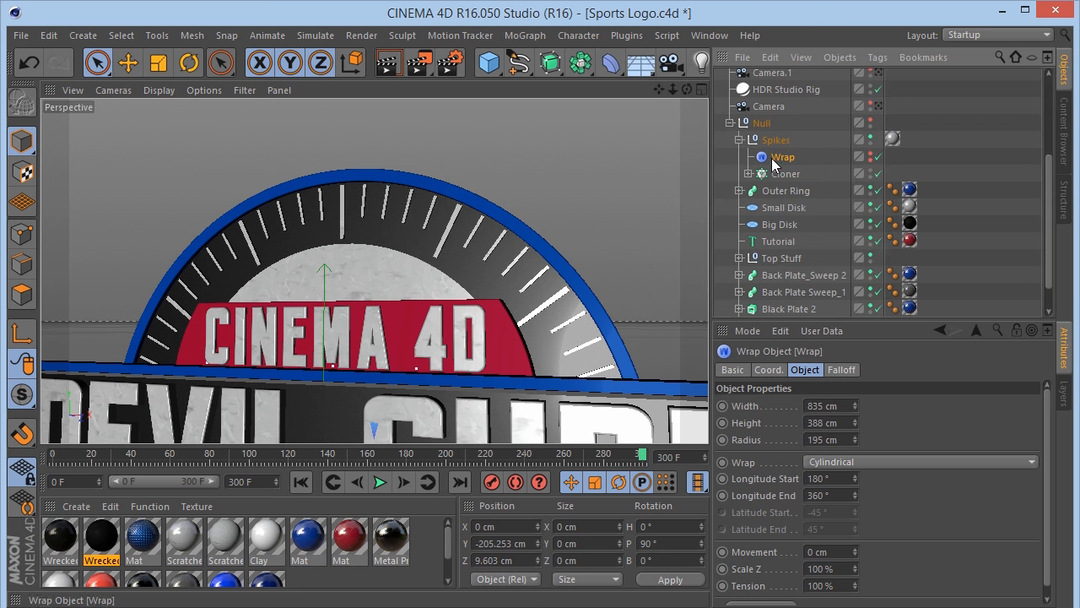
click(748, 174)
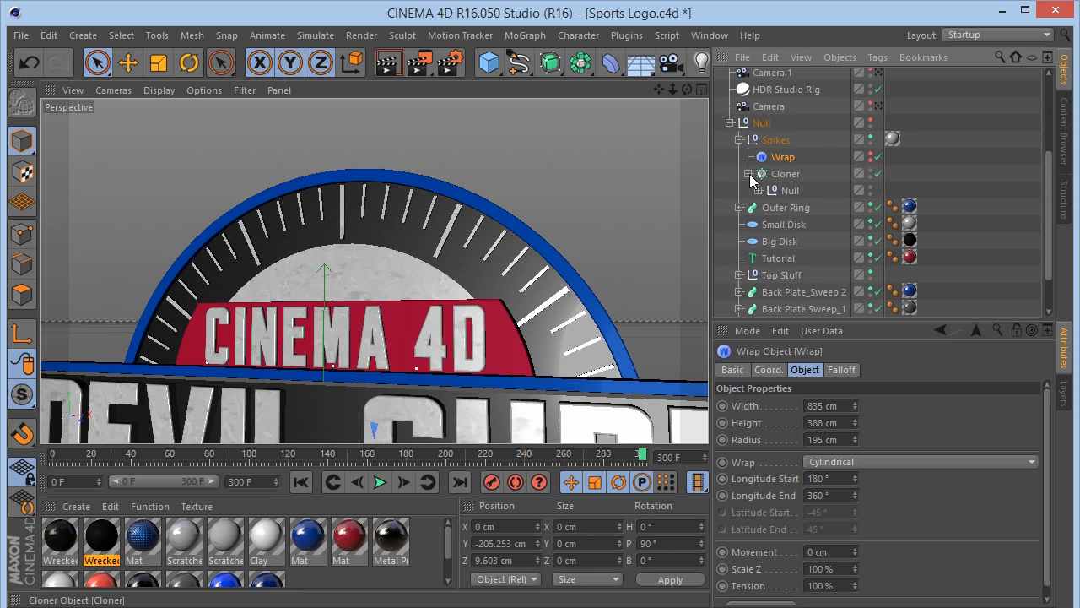
Turn off the Wrap deformer, expand the Null inside the Cloner and examine Cube.4's properties.
click(878, 157)
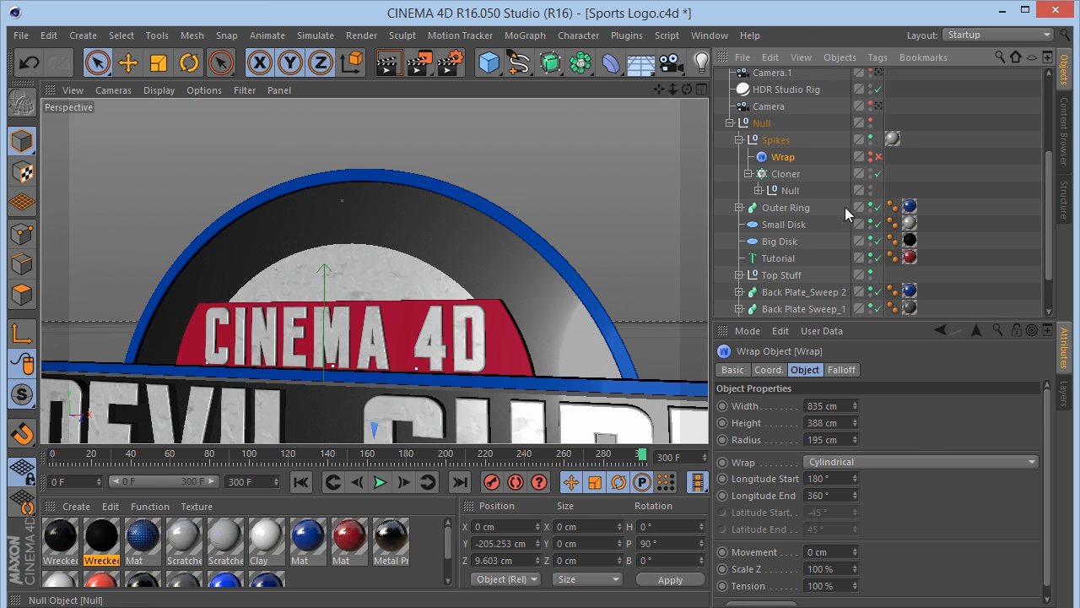
click(778, 175)
click(758, 191)
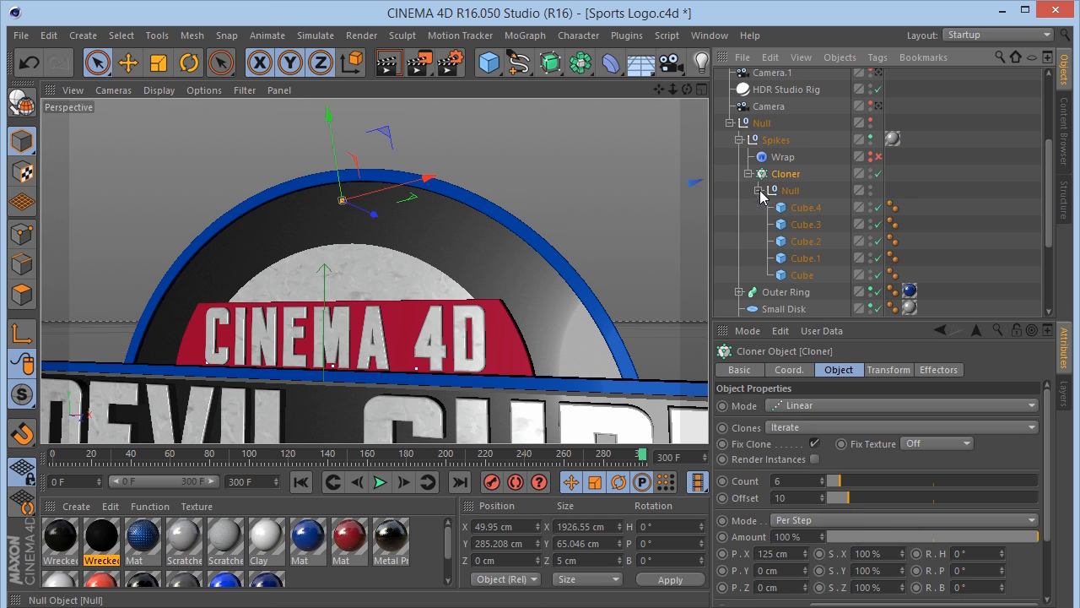
click(802, 207)
Frame Cube.4 with the upper arc of the ring around it in the viewport.
drag(659, 89, 597, 265)
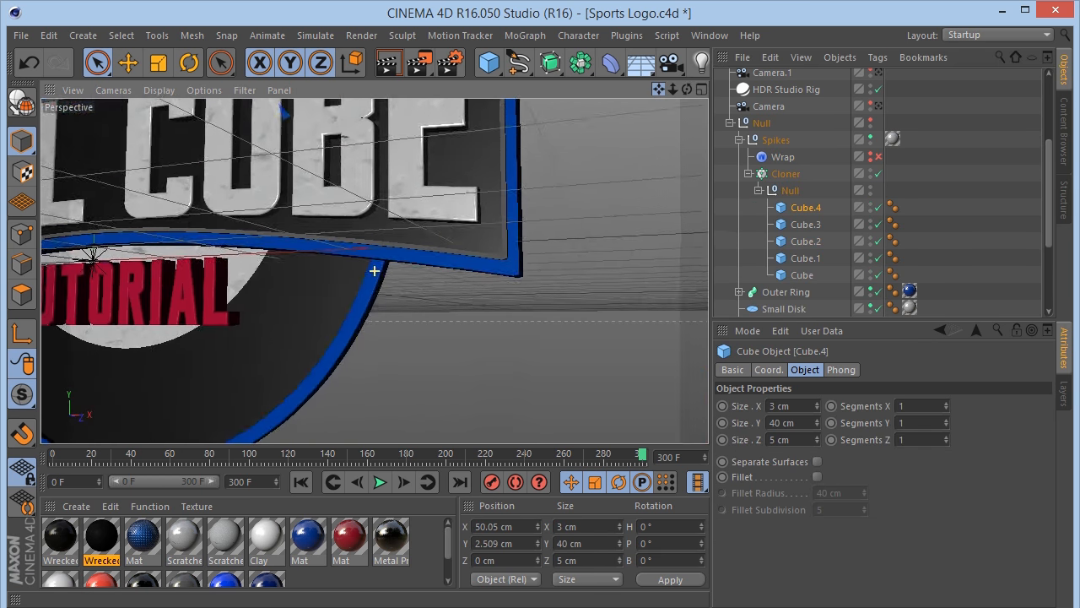
right_drag(659, 88, 540, 89)
drag(659, 89, 685, 211)
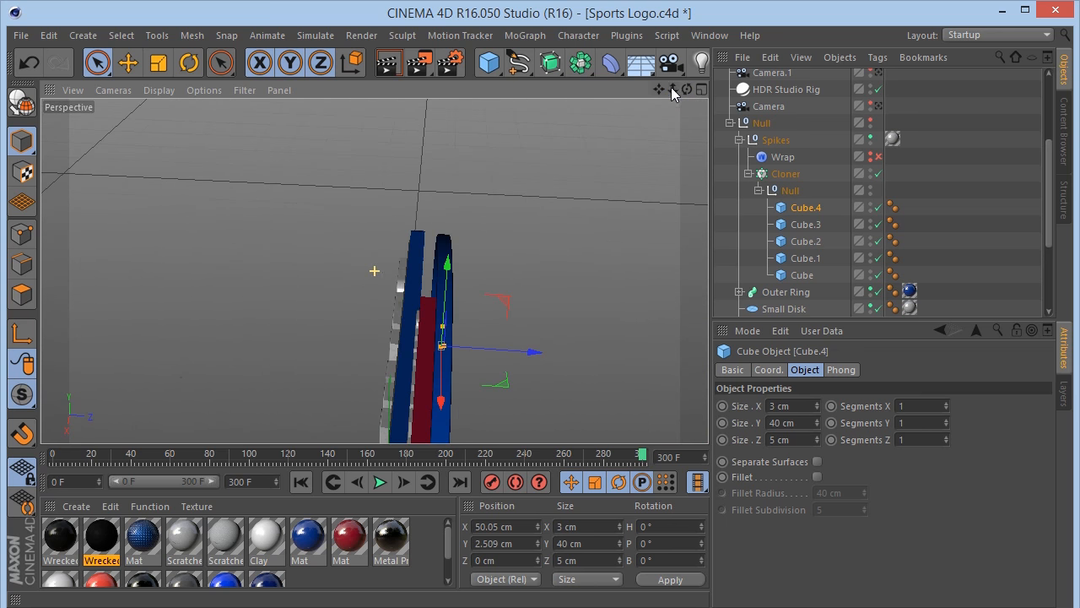
drag(687, 89, 836, 47)
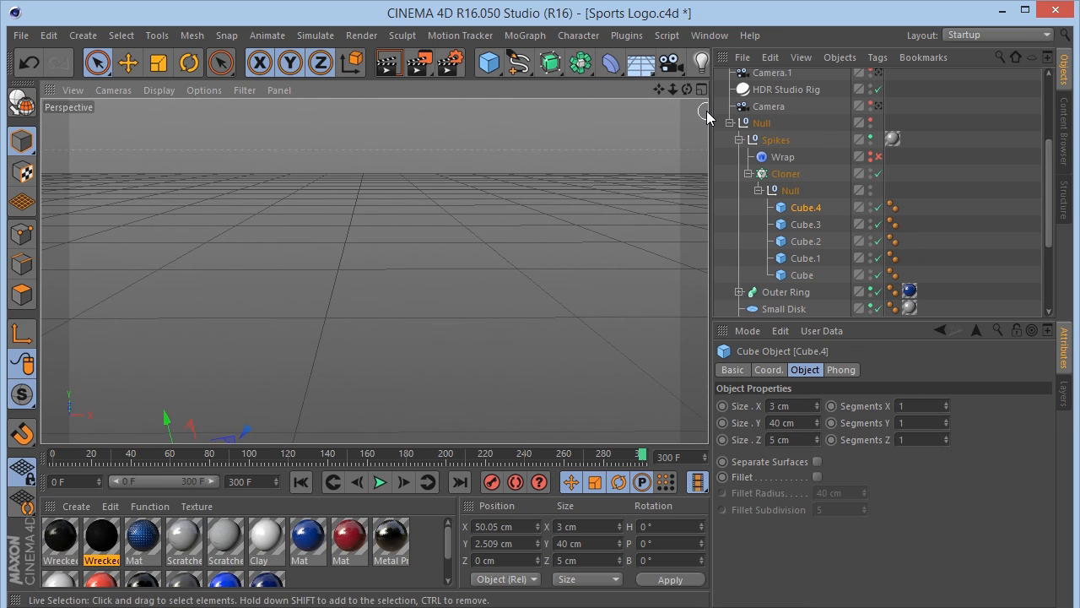
key(s)
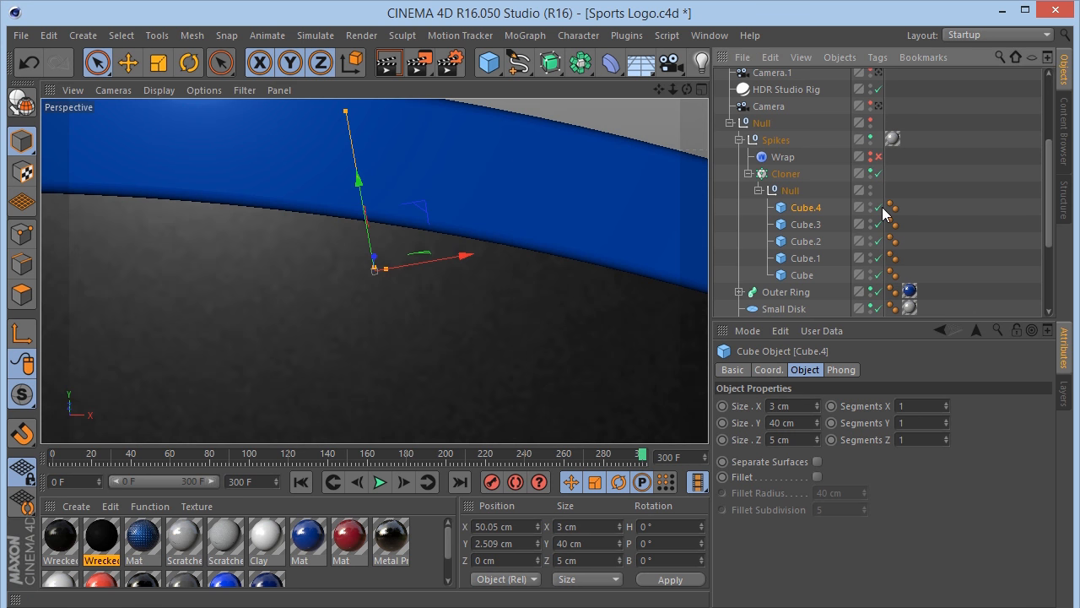
drag(673, 89, 675, 95)
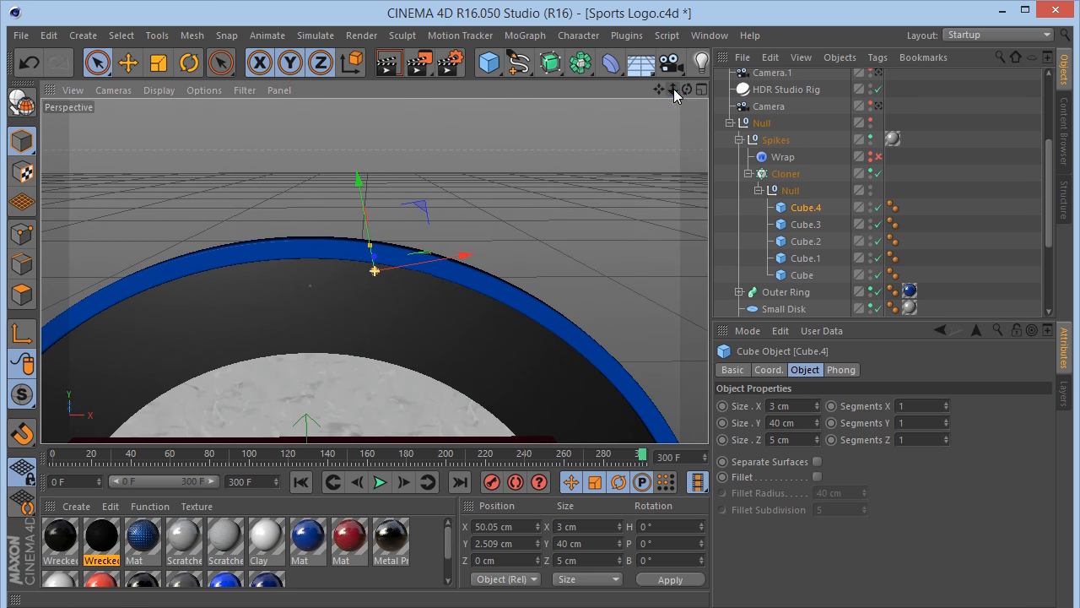
Reset the visibility of every logo part from Outer Ring down to DEVIL CUBE to default, leaving only Spikes forced visible.
click(739, 141)
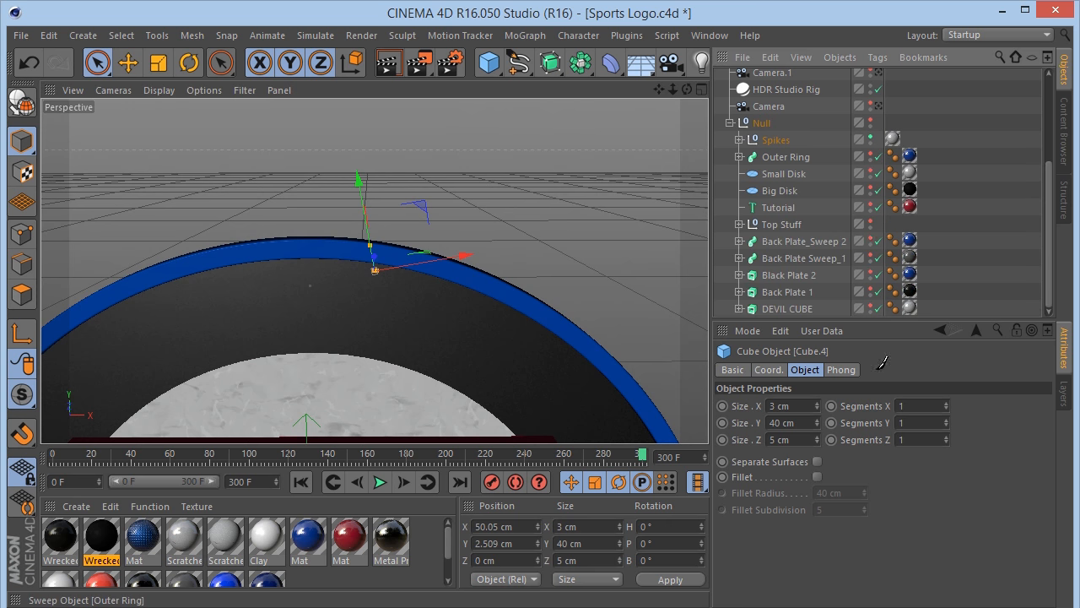
drag(871, 155, 879, 380)
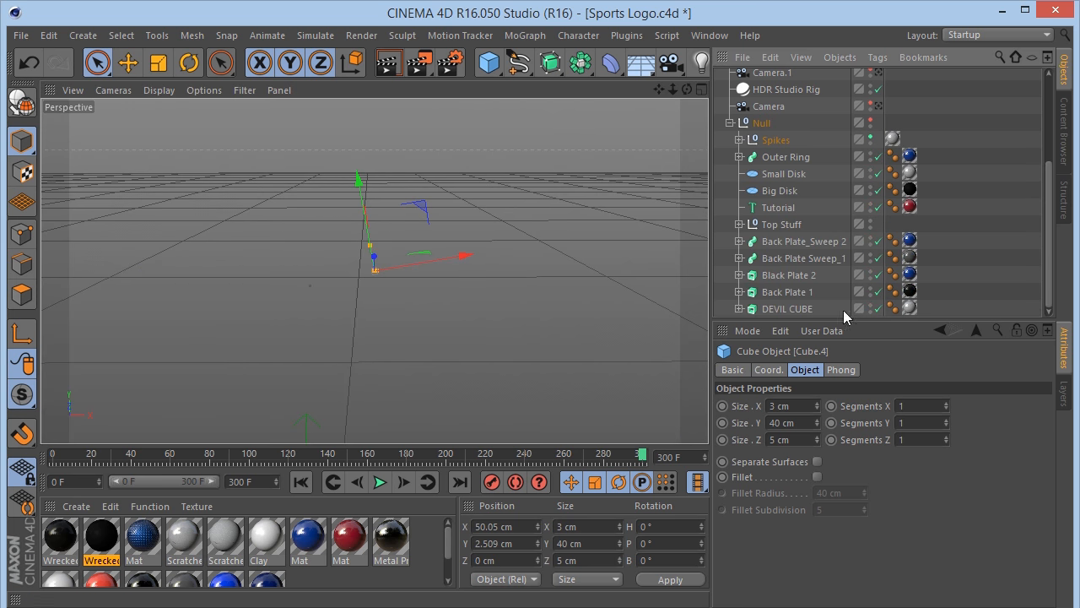
click(739, 140)
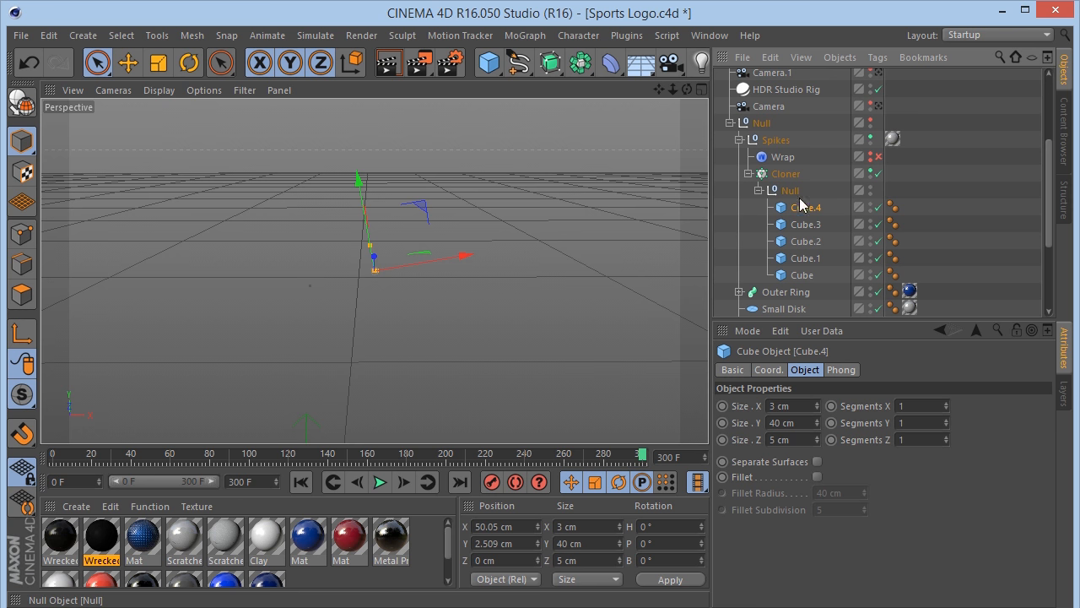
Turn off the Cloner, frame its five source cubes and compare the sizes of the thin cubes and the larger Cube.
click(802, 275)
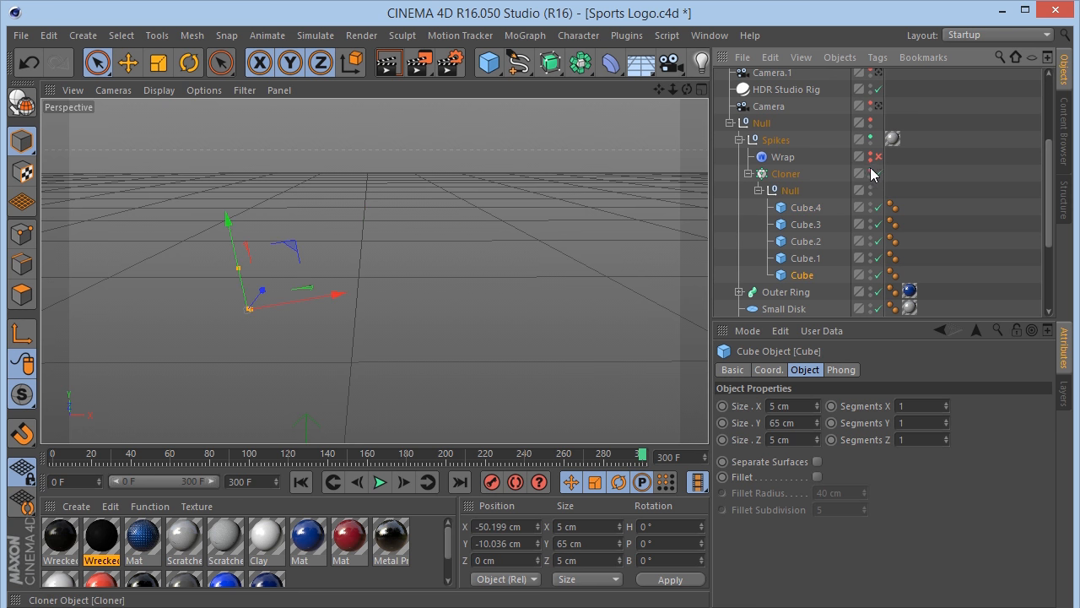
click(806, 207)
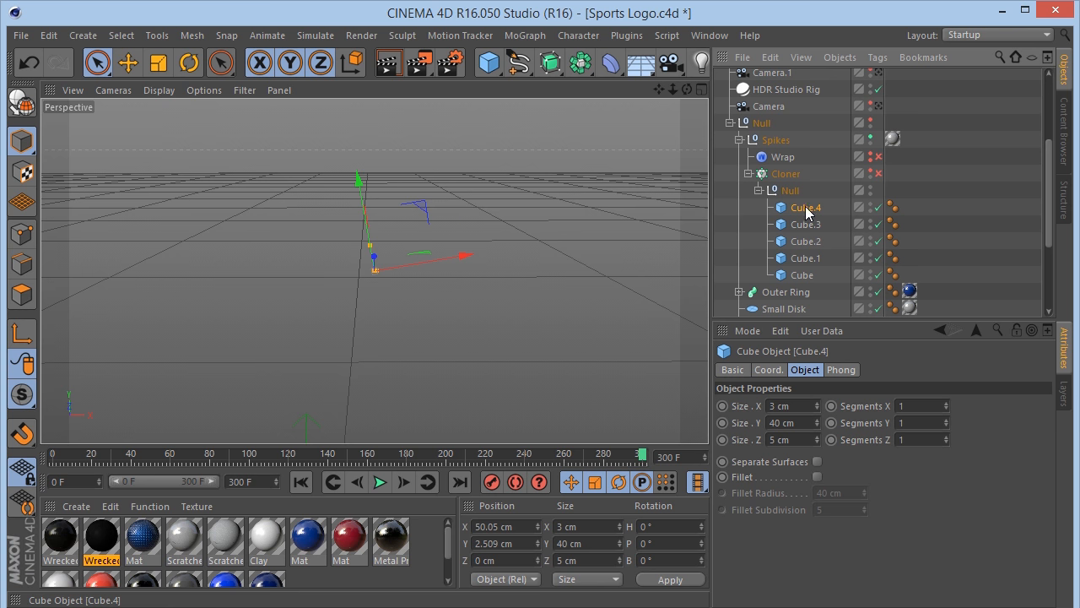
click(870, 172)
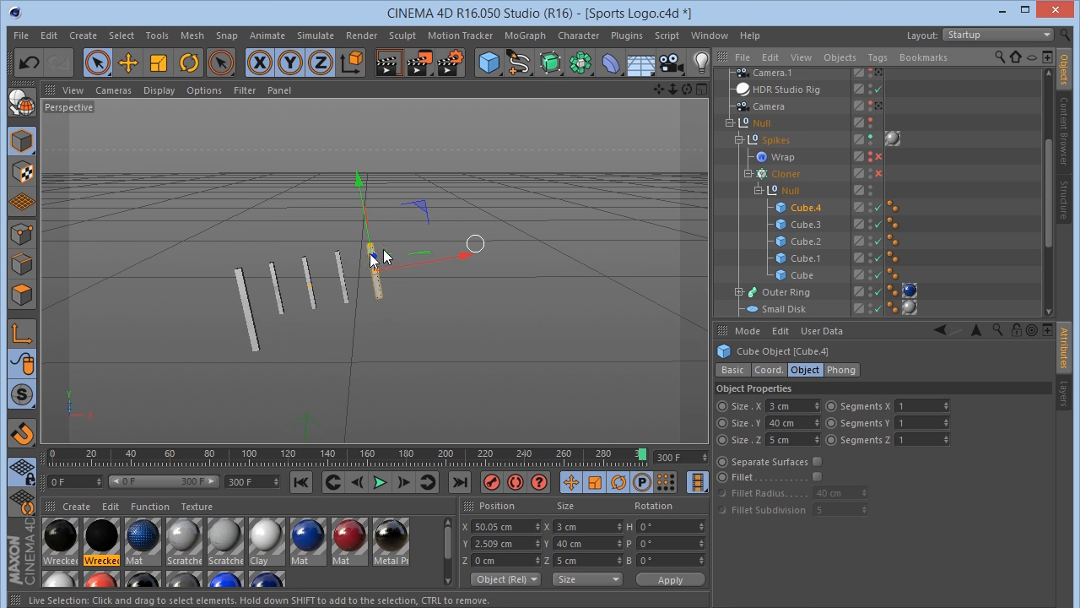
scroll(336, 272, up, 4)
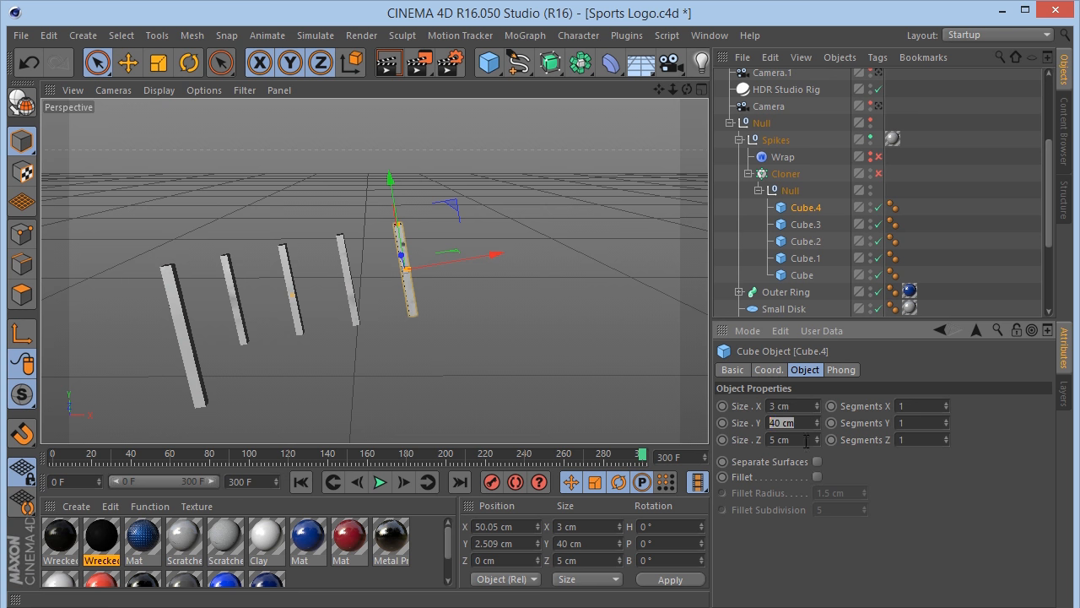
click(811, 225)
click(804, 257)
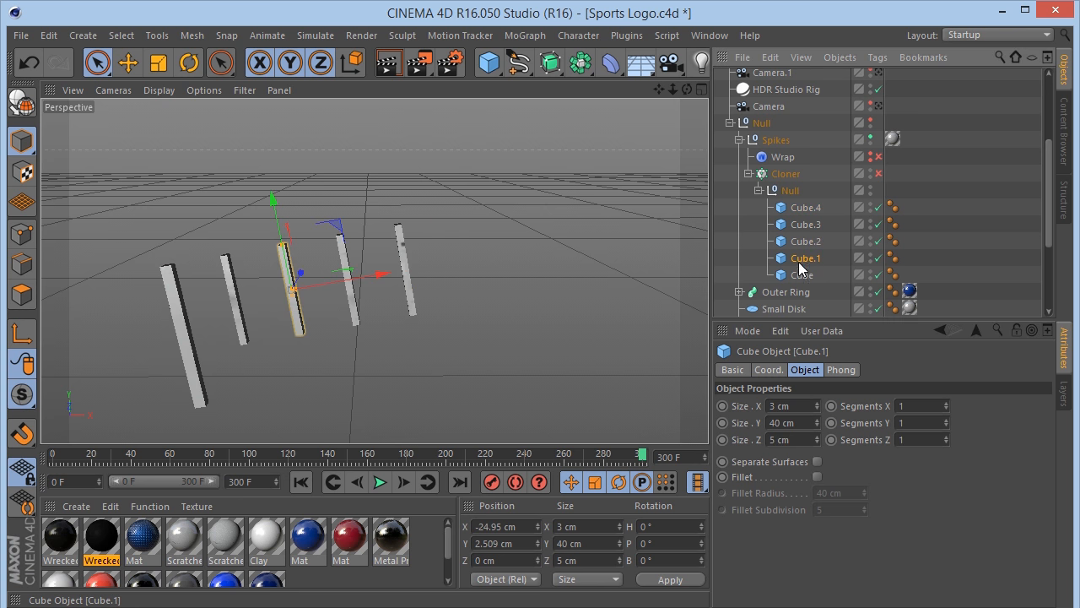
click(800, 275)
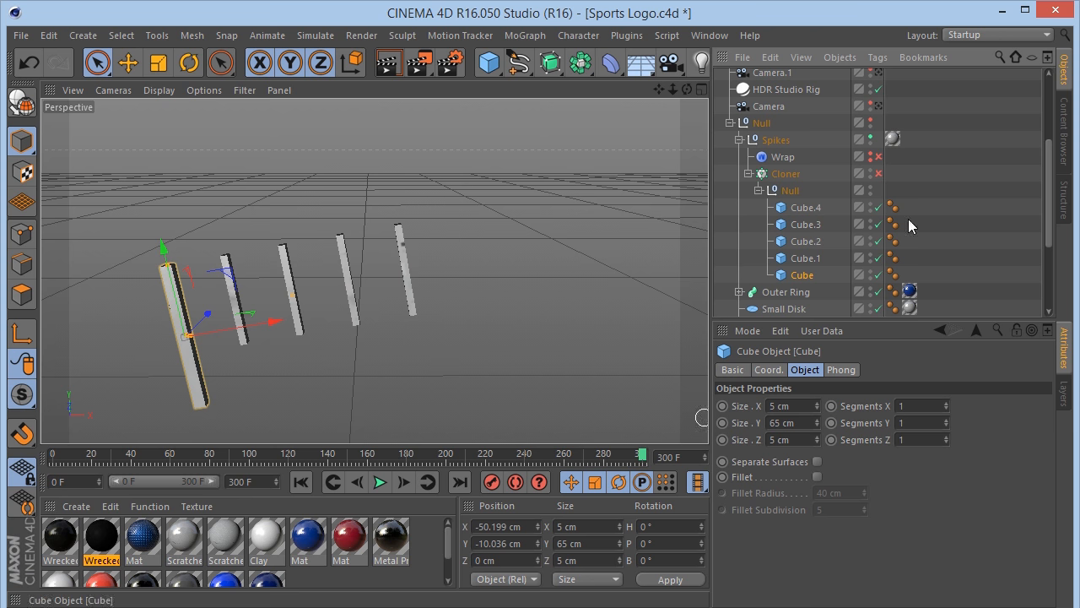
Re-enable the Cloner with the Wrap deformer off, frame the straight row of clones and open the Cloner's properties.
click(878, 173)
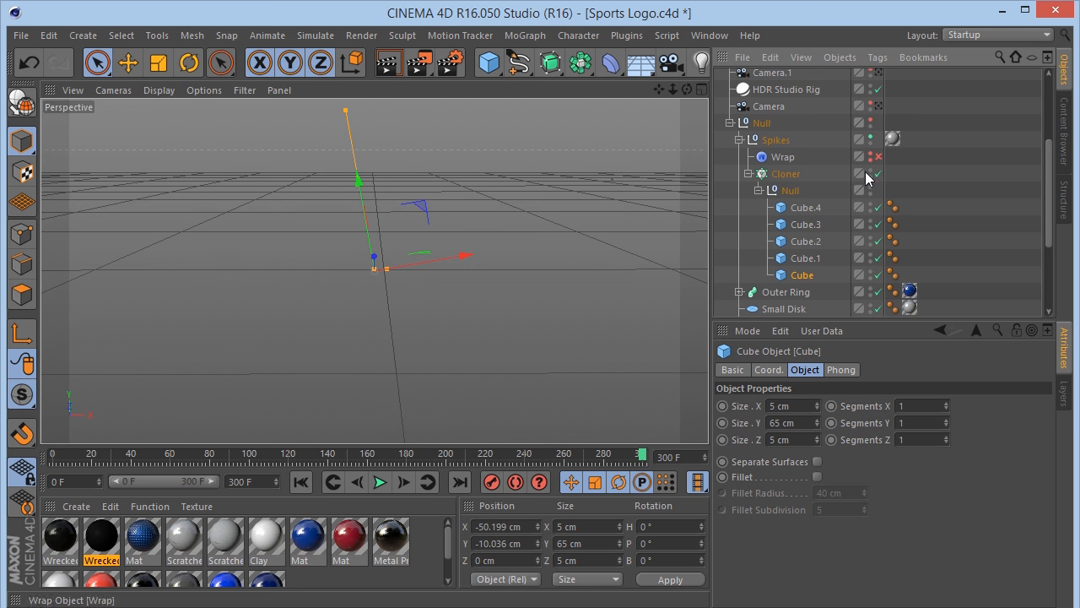
click(878, 156)
drag(673, 89, 590, 89)
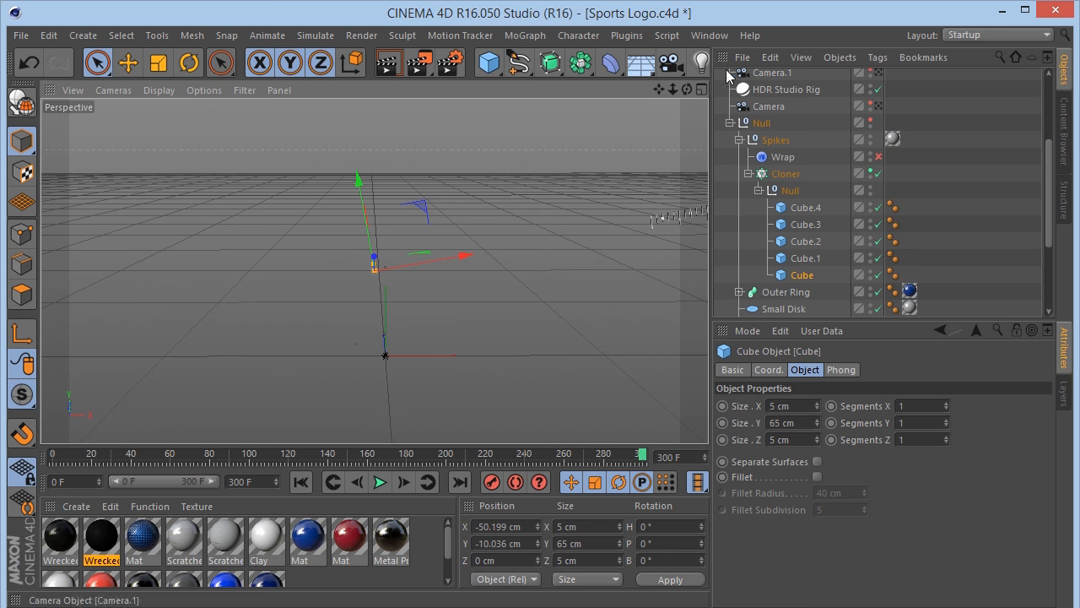
mouse_move(659, 90)
mouse_down()
mouse_move(540, 181)
mouse_move(477, 169)
mouse_move(663, 91)
mouse_move(700, 94)
mouse_move(666, 95)
mouse_up()
click(791, 171)
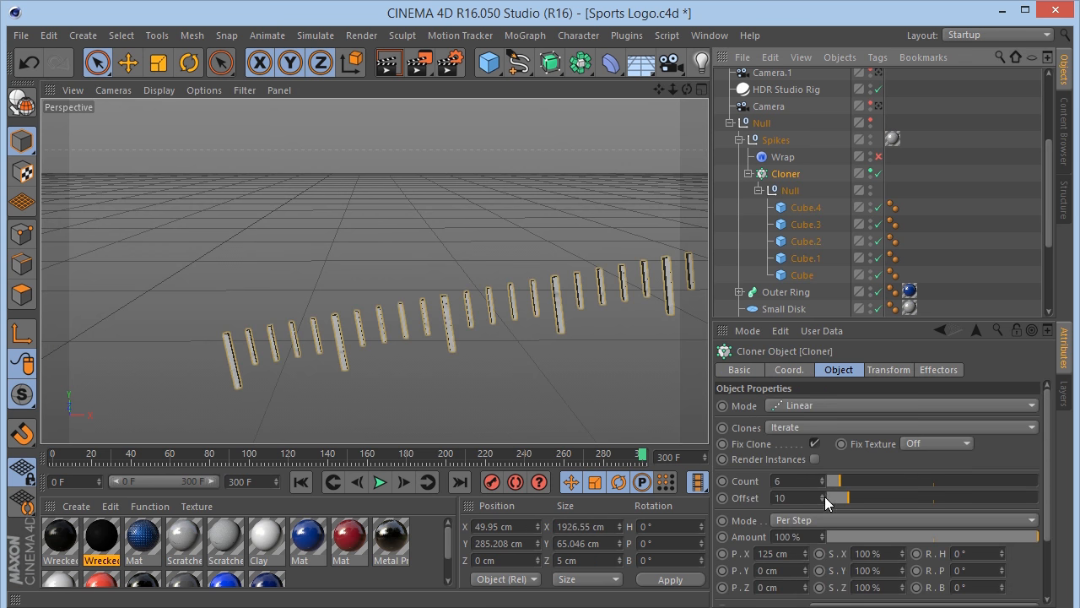
Try out the Cloner's Offset value on the row of spikes and undo the change.
mouse_move(852, 497)
mouse_down()
mouse_move(861, 497)
mouse_move(831, 501)
mouse_move(858, 494)
mouse_move(847, 496)
mouse_up()
drag(672, 90, 674, 90)
key(ctrl+z)
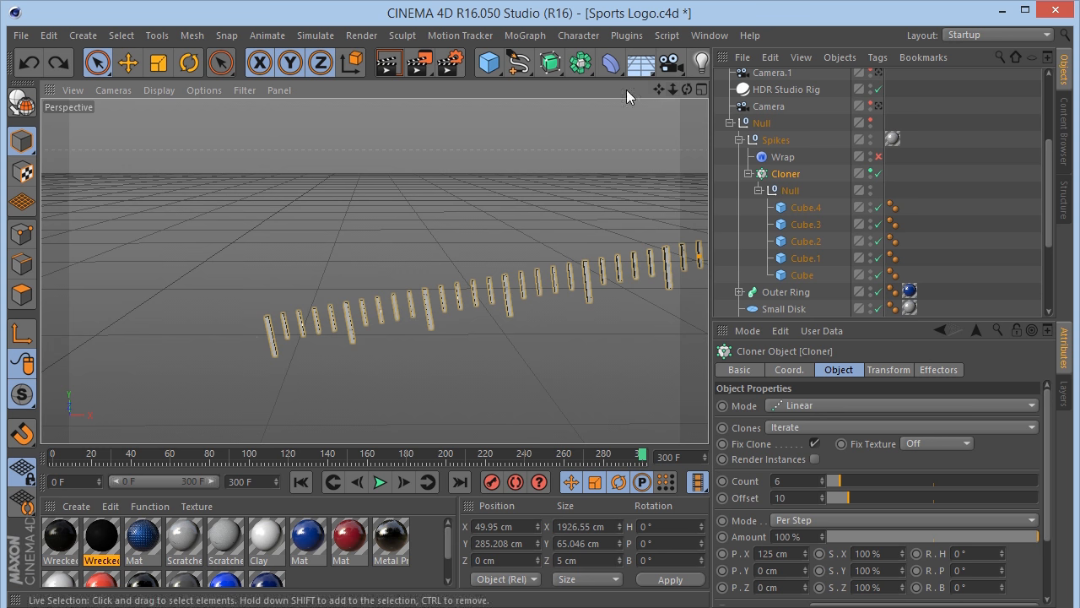
drag(660, 89, 755, 135)
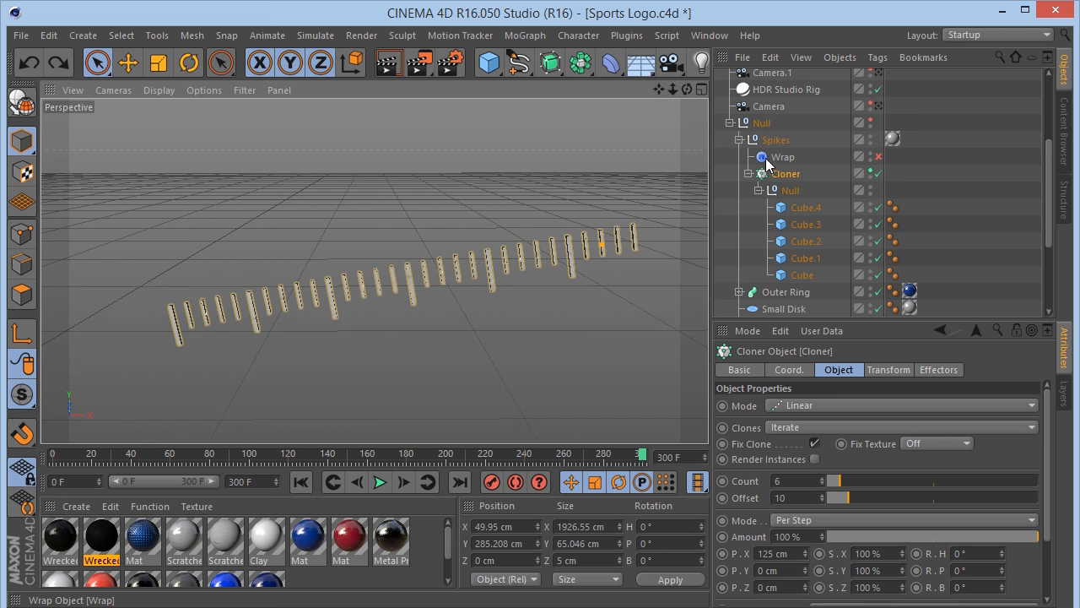
Re-enable the Wrap deformer to bend the spikes into an arc, and show its cage in the viewport.
click(775, 157)
click(782, 174)
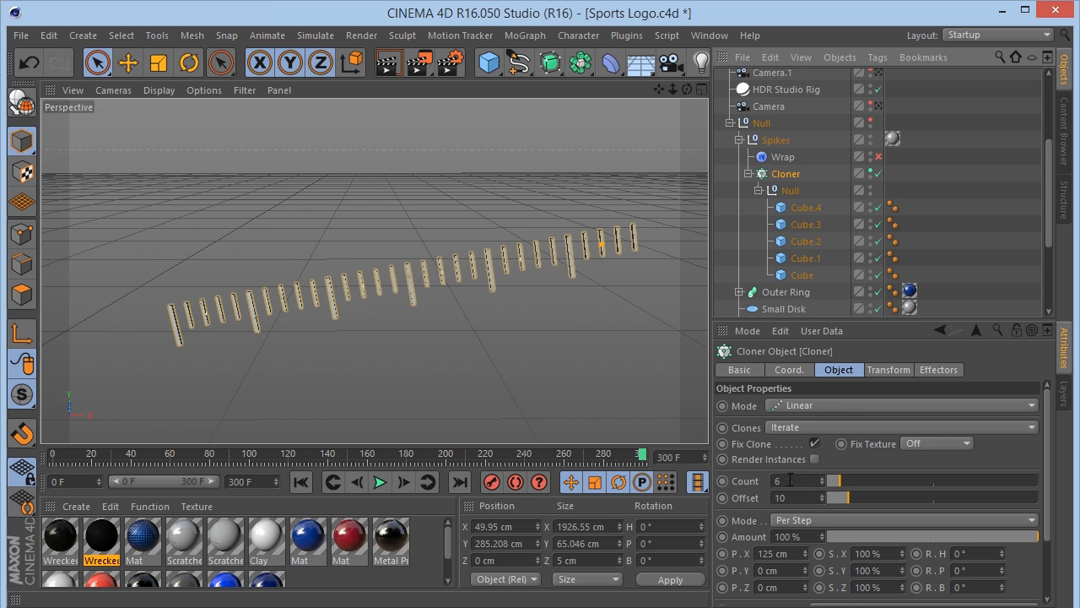
click(879, 158)
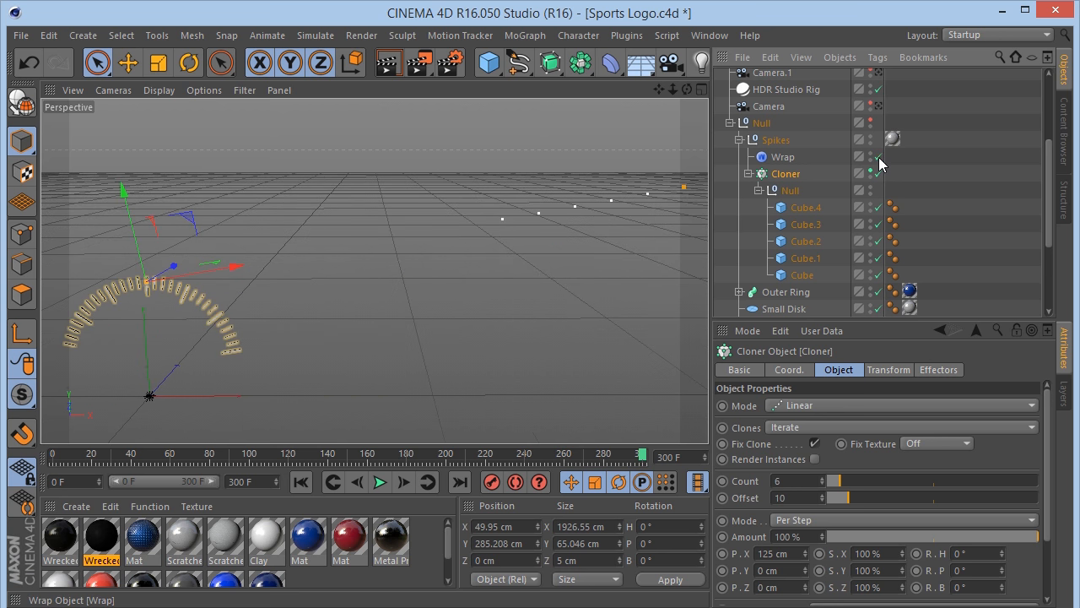
drag(657, 90, 848, 89)
drag(659, 89, 794, 64)
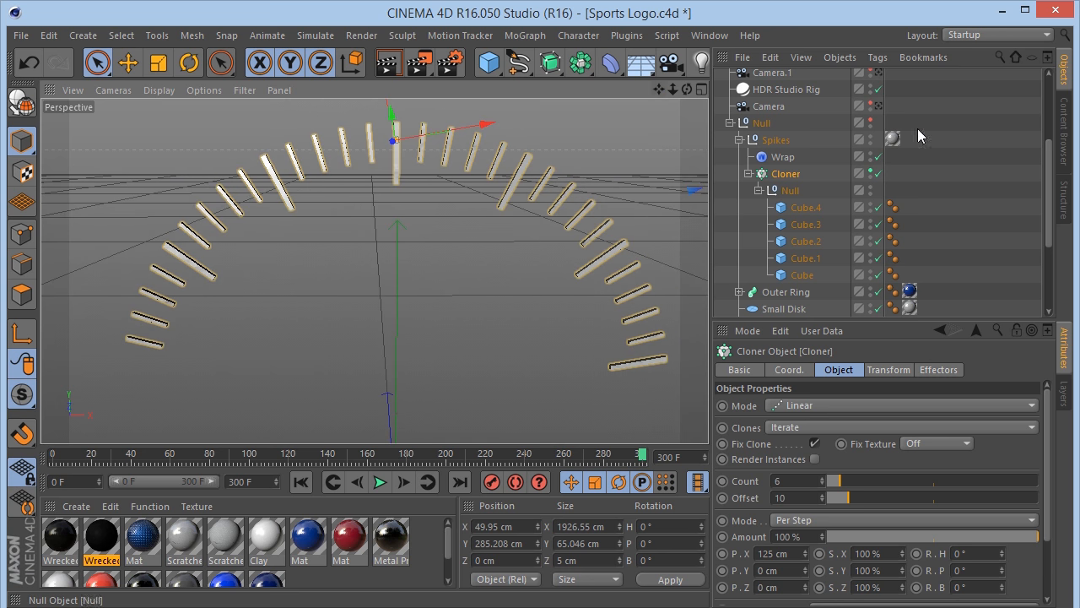
click(871, 153)
drag(673, 89, 575, 90)
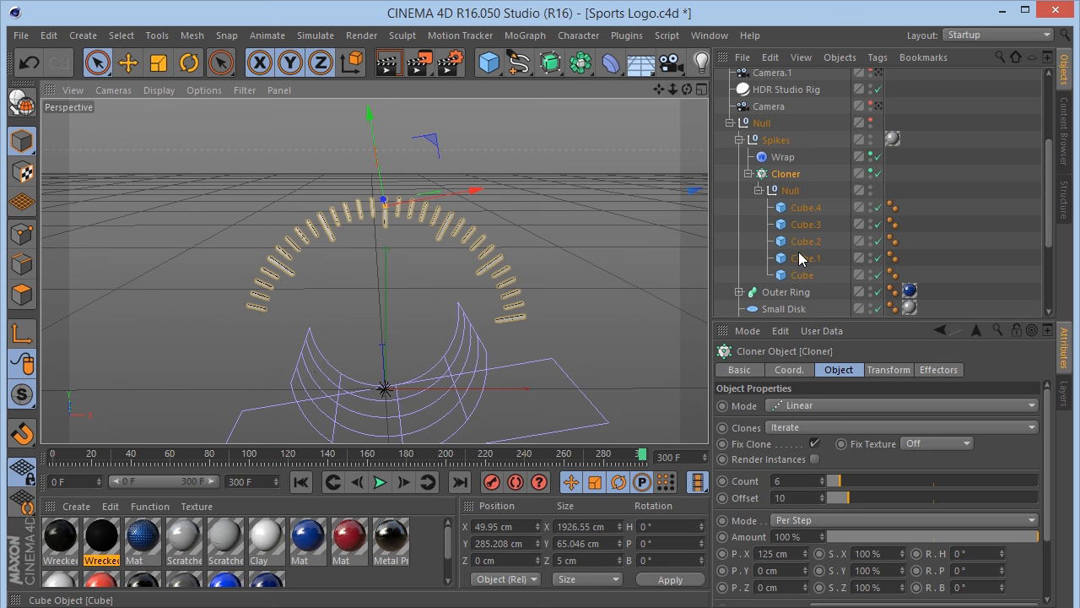
Try out the Wrap deformer's Width and Radius on the arc of spikes, undoing each change.
click(782, 157)
mouse_move(856, 404)
mouse_down()
mouse_move(778, 424)
mouse_move(854, 403)
mouse_move(855, 414)
mouse_move(855, 394)
mouse_up()
key(ctrl+z)
key(ctrl+z)
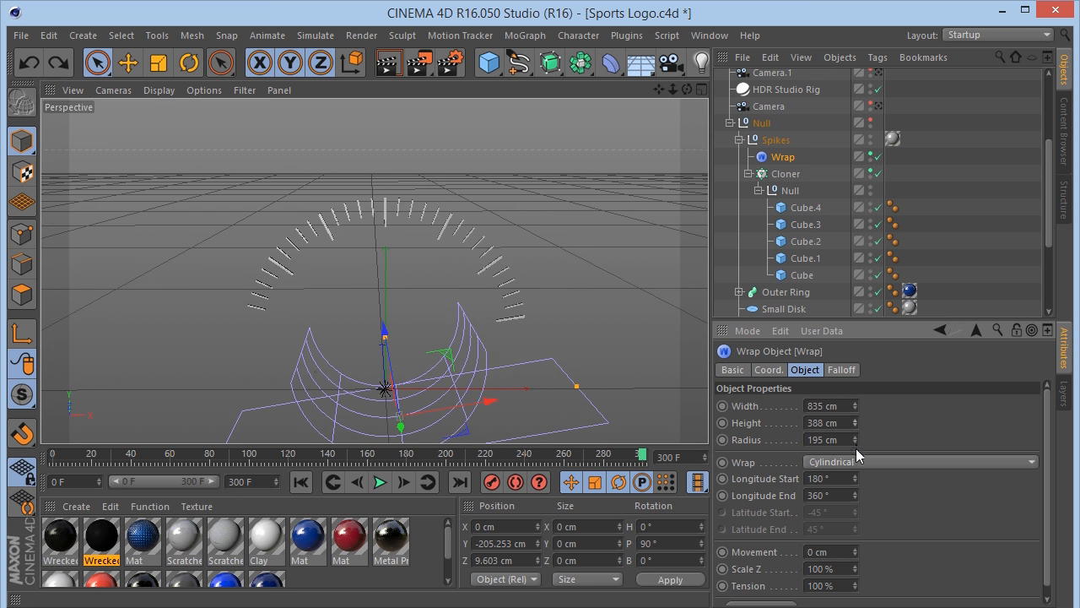
mouse_move(855, 440)
mouse_down()
mouse_move(855, 421)
mouse_move(855, 435)
mouse_up()
key(ctrl+z)
Check the available wrap types, keeping Cylindrical, and try out the Longitude Start before undoing the change.
click(953, 464)
click(953, 464)
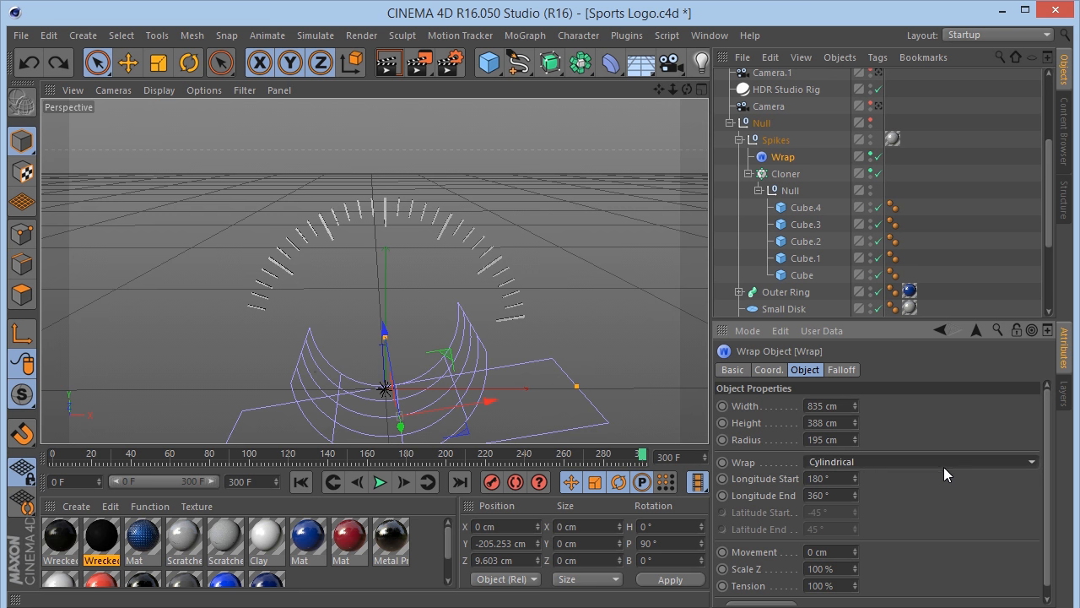
drag(855, 473, 855, 492)
key(ctrl+z)
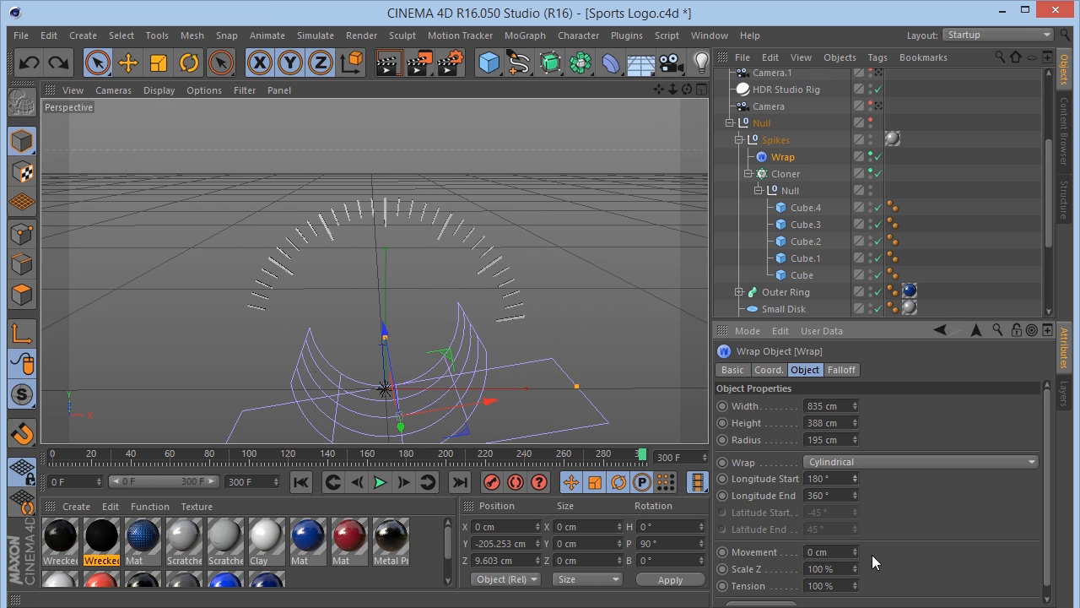
Try out the Wrap deformer's Scale Z and Movement values and undo the change.
drag(856, 572, 859, 572)
mouse_move(856, 552)
mouse_down()
mouse_move(856, 538)
mouse_move(857, 547)
mouse_up()
key(ctrl+z)
Reset the Wrap deformer's visibility, collapse Spikes and show the whole logo again through its parent Null.
click(872, 157)
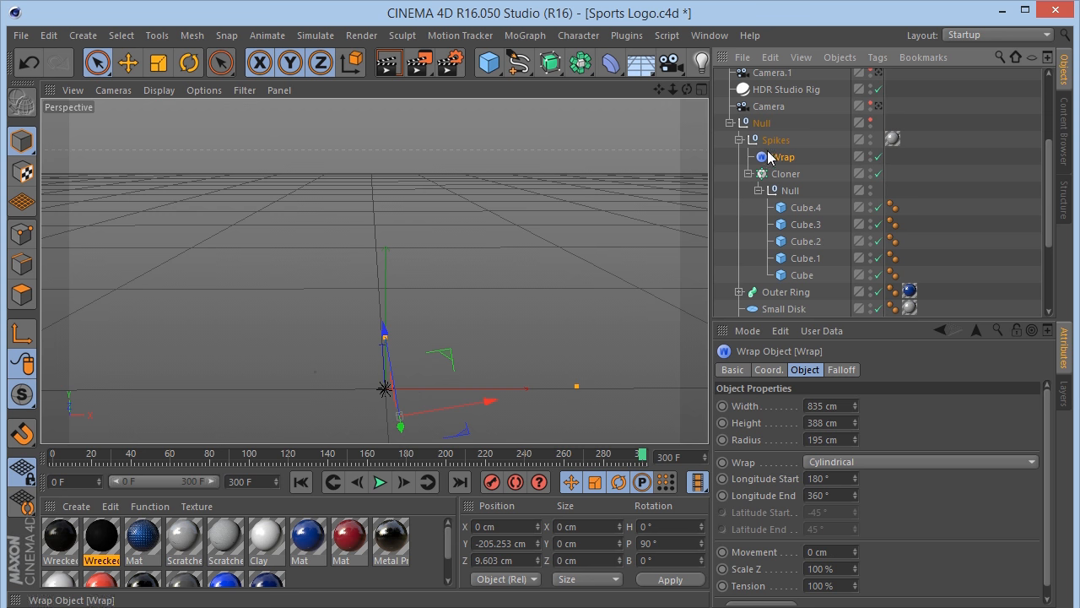
click(740, 140)
click(871, 123)
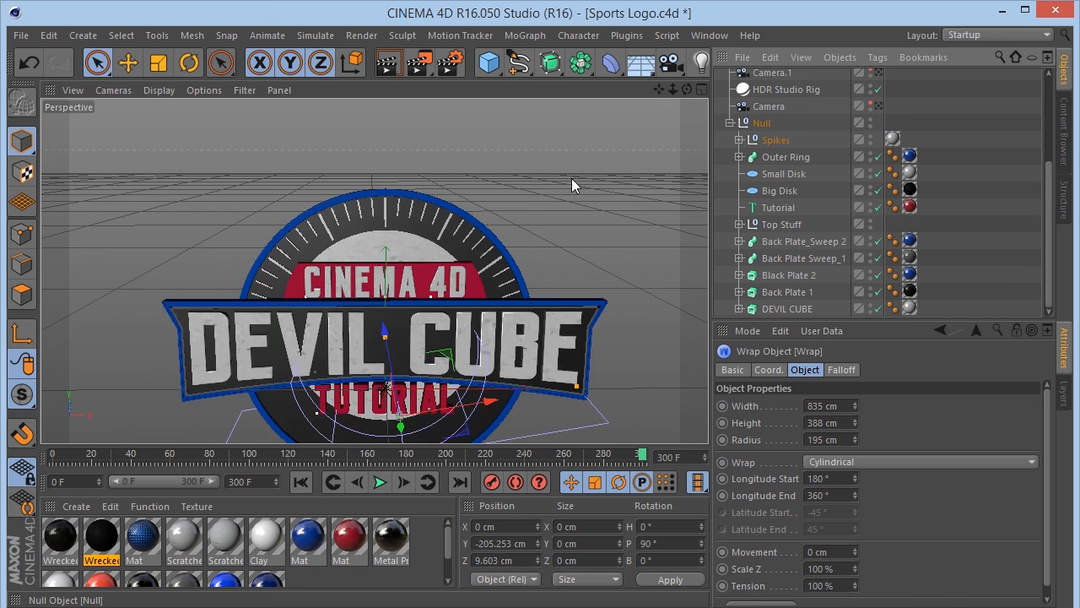
View the whole logo at an angle, select Back Plate 1, and examine Back Plate Sweep_1's object properties and coordinates.
drag(687, 89, 672, 0)
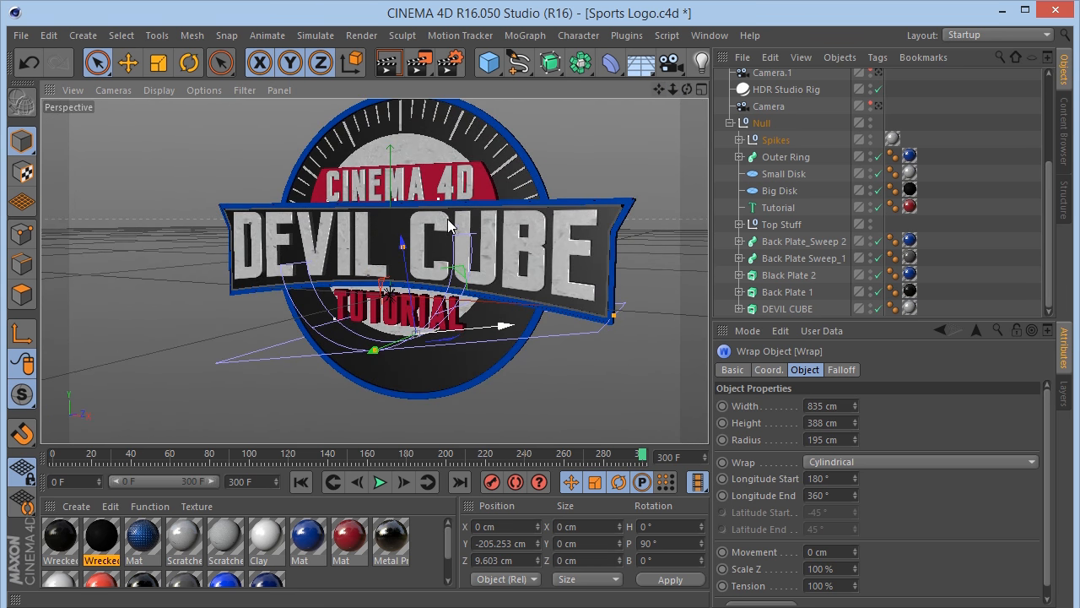
scroll(449, 234, up, 2)
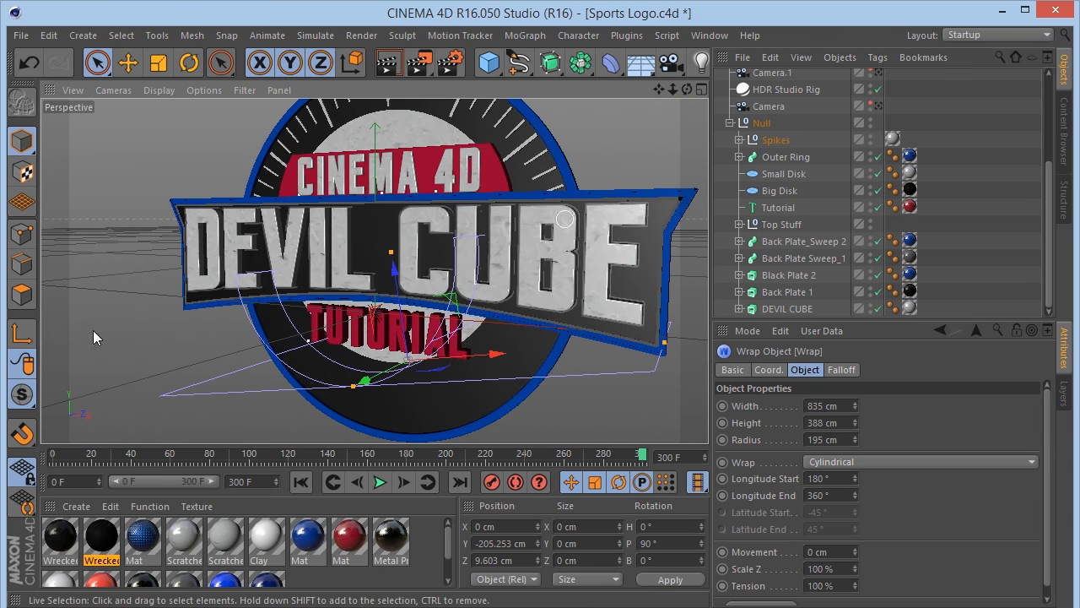
click(378, 245)
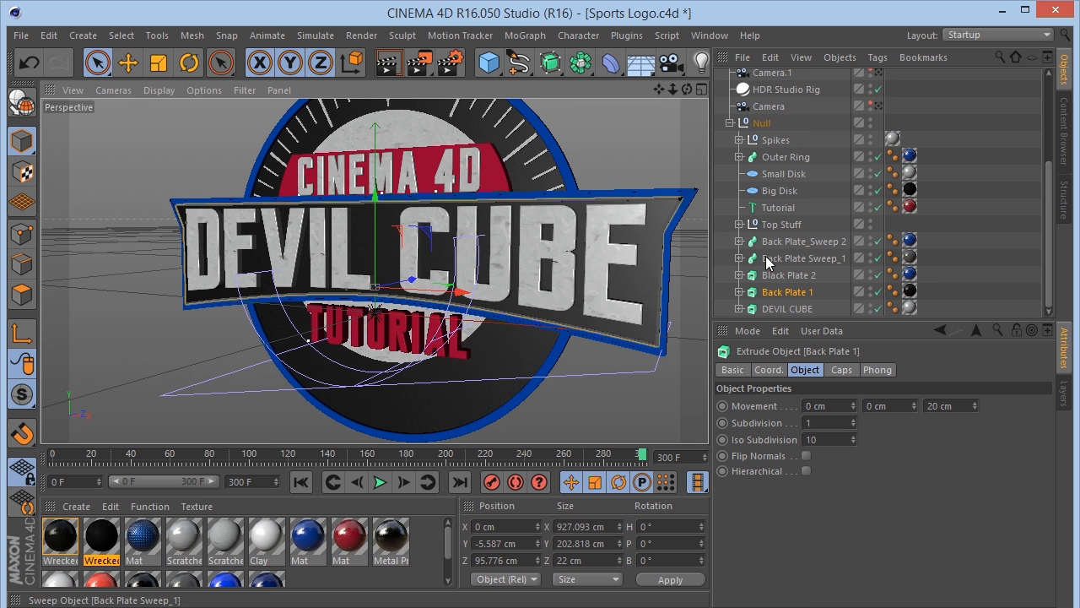
click(806, 258)
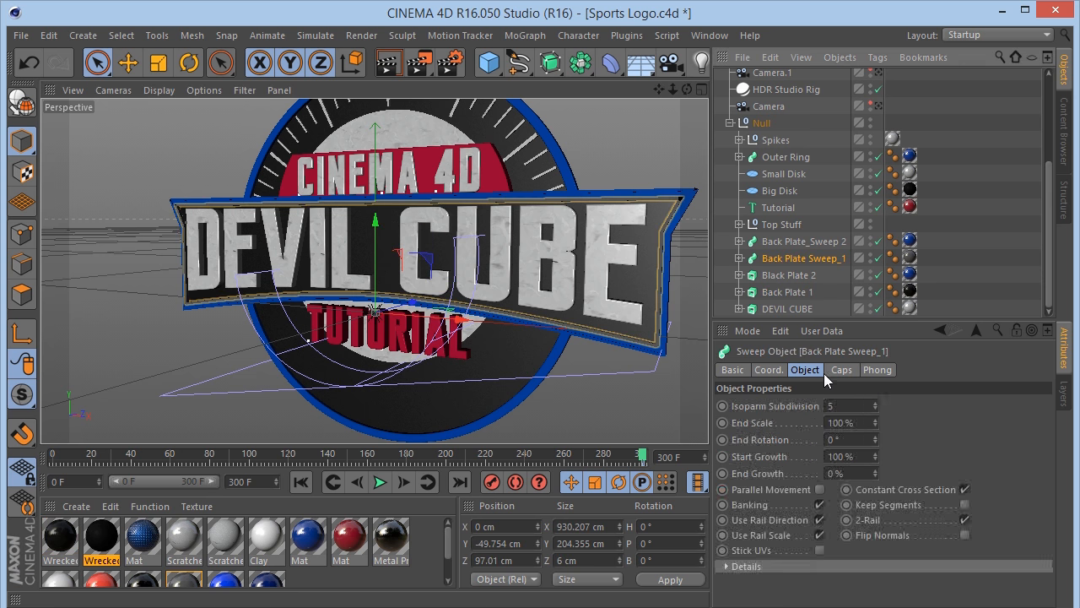
click(769, 369)
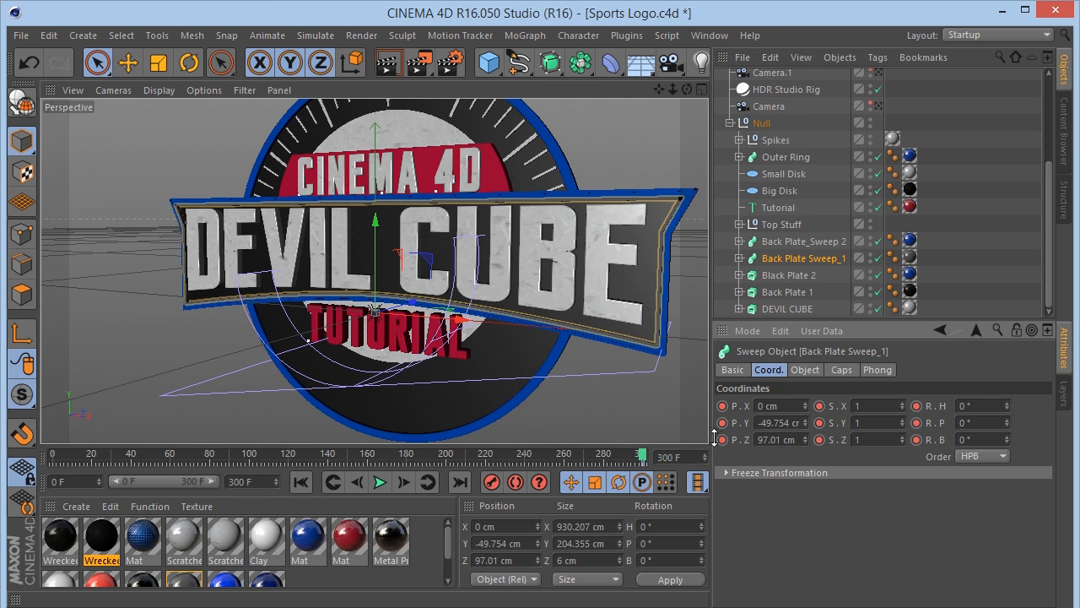
Try out a scale of 0 on the X and Y axes of Back Plate Sweep_1, undoing each change.
drag(881, 409, 726, 405)
text(0)
key(Return)
key(ctrl+z)
key(Tab)
text(0)
key(Return)
key(ctrl+z)
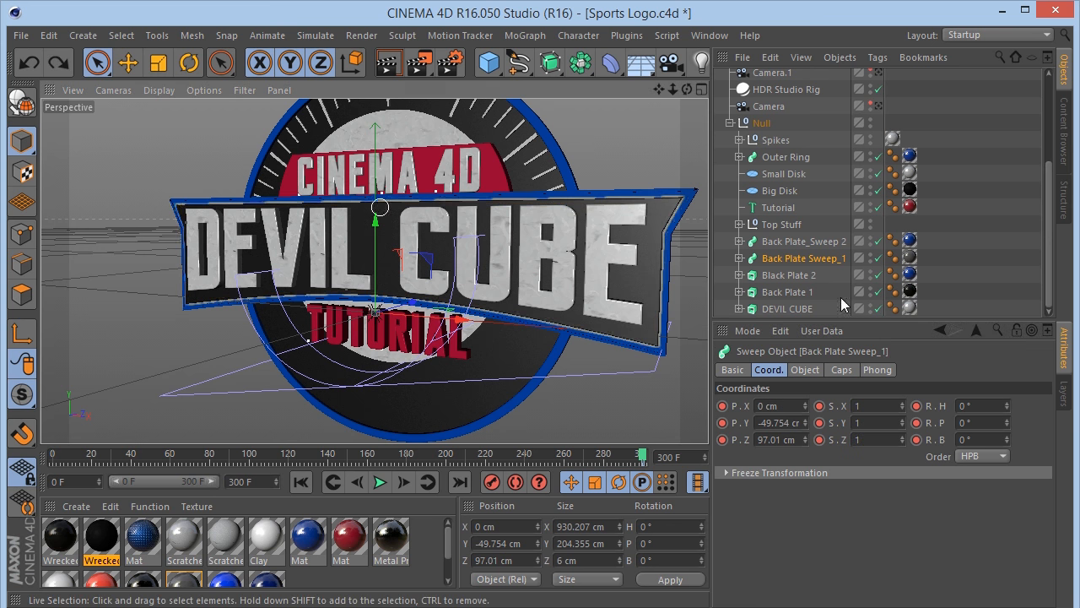
Try out a scale of 0 on the Z and Y axes of Black Plate 2 and undo all scale changes.
click(799, 281)
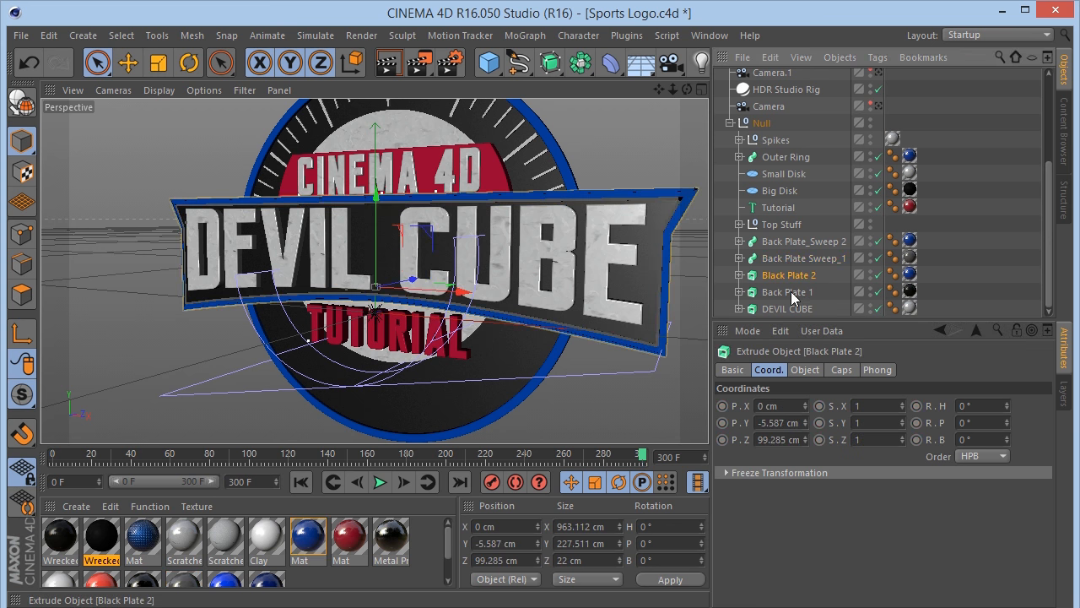
double_click(872, 439)
text(0)
key(Return)
key(ctrl+z)
drag(869, 422, 814, 424)
text(0)
key(Return)
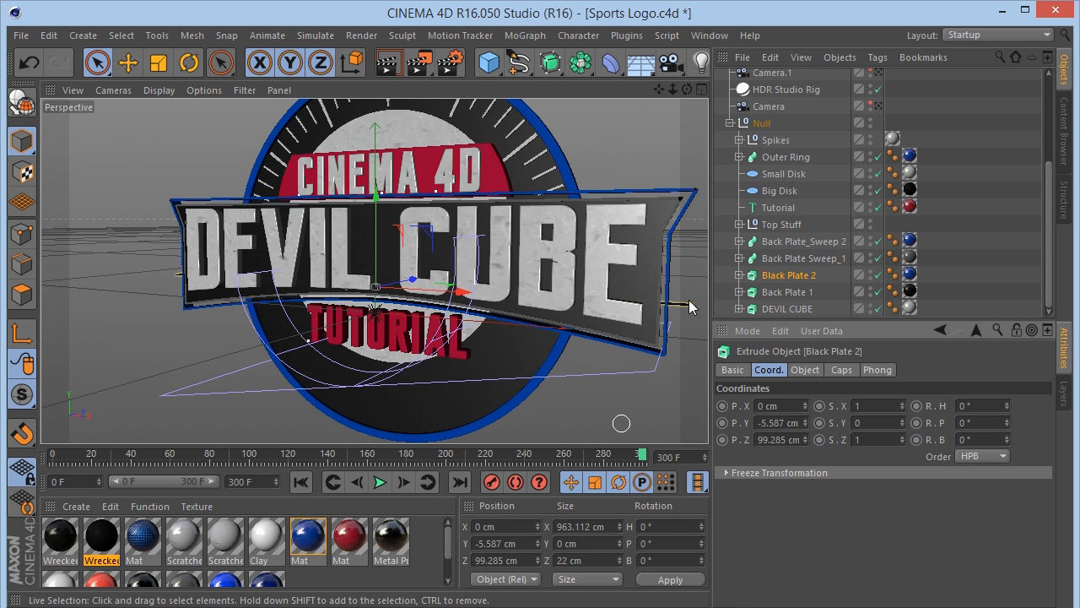
key(ctrl+z)
drag(901, 422, 901, 403)
key(ctrl+z)
key(ctrl+z)
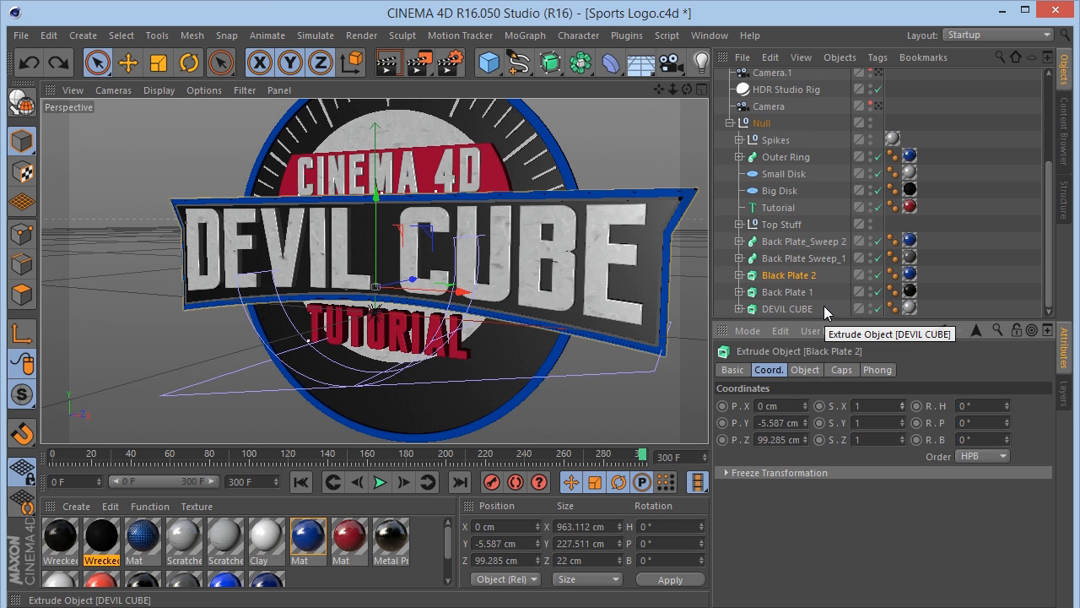
Try out the Small Disk's Outer Radius in its object properties and undo the change.
click(416, 134)
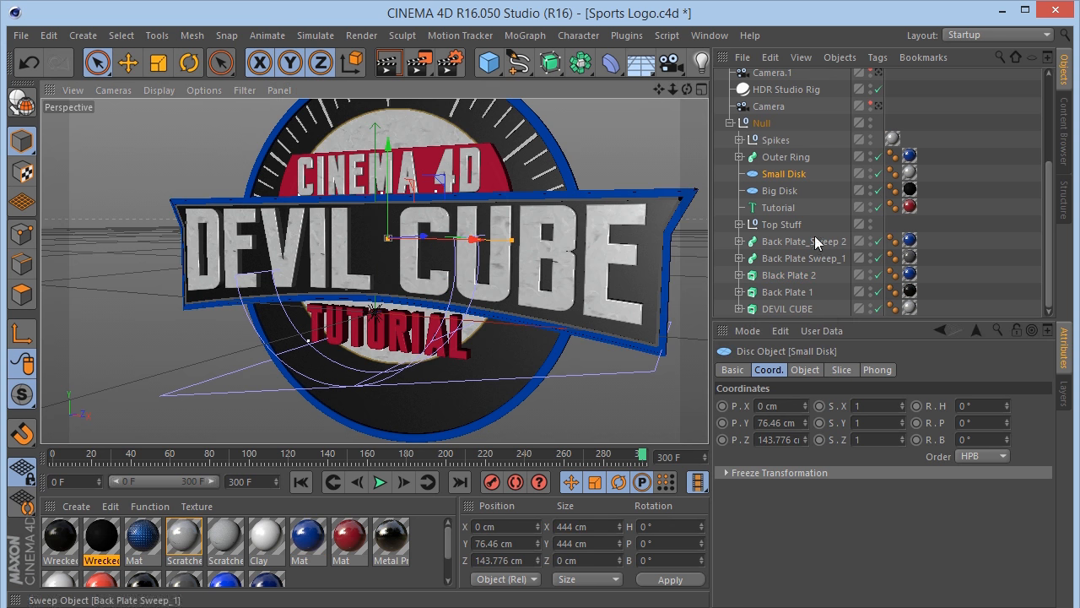
click(804, 369)
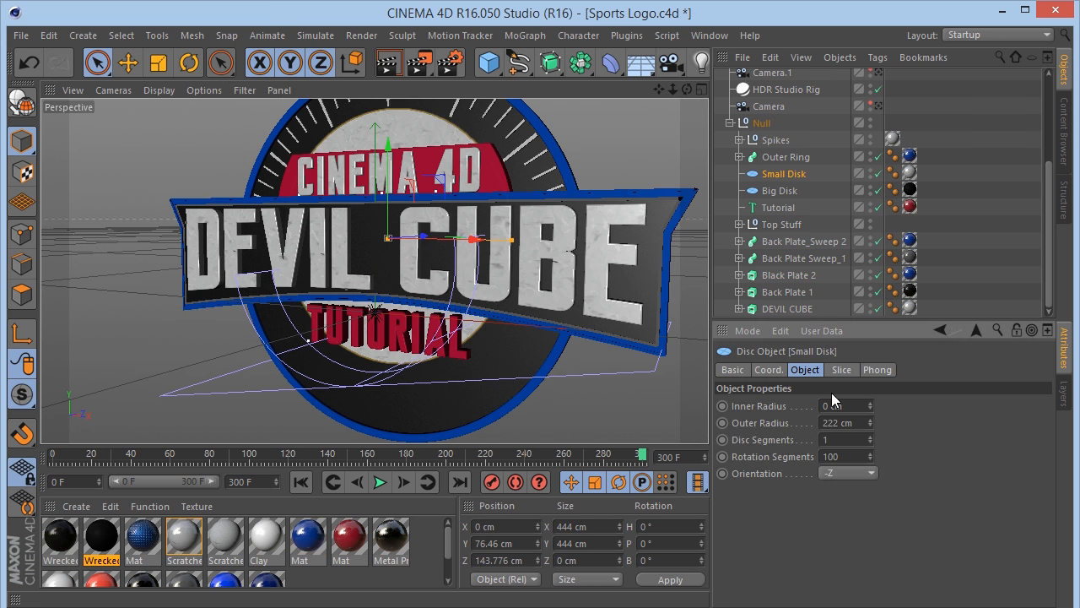
drag(870, 421, 867, 418)
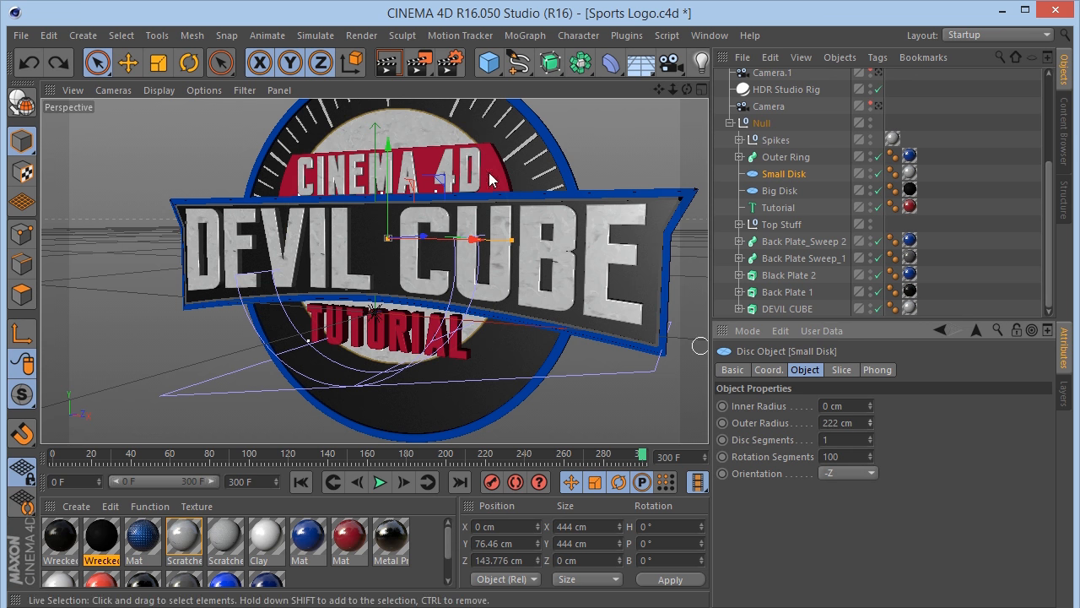
key(ctrl+z)
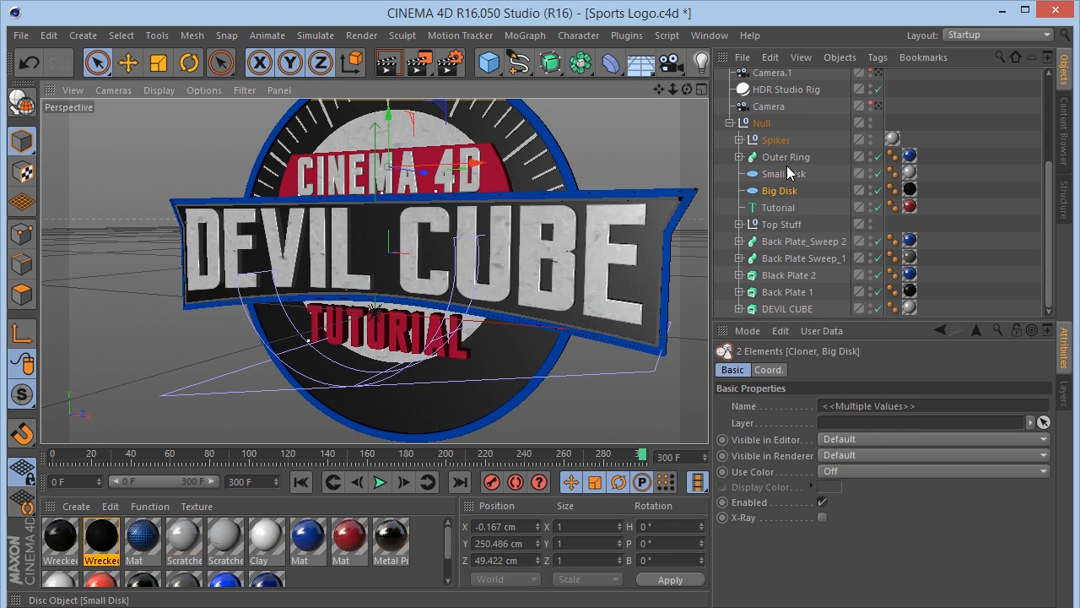
Examine the object properties of the Big Disk and the Outer Ring sweep.
click(785, 174)
click(780, 190)
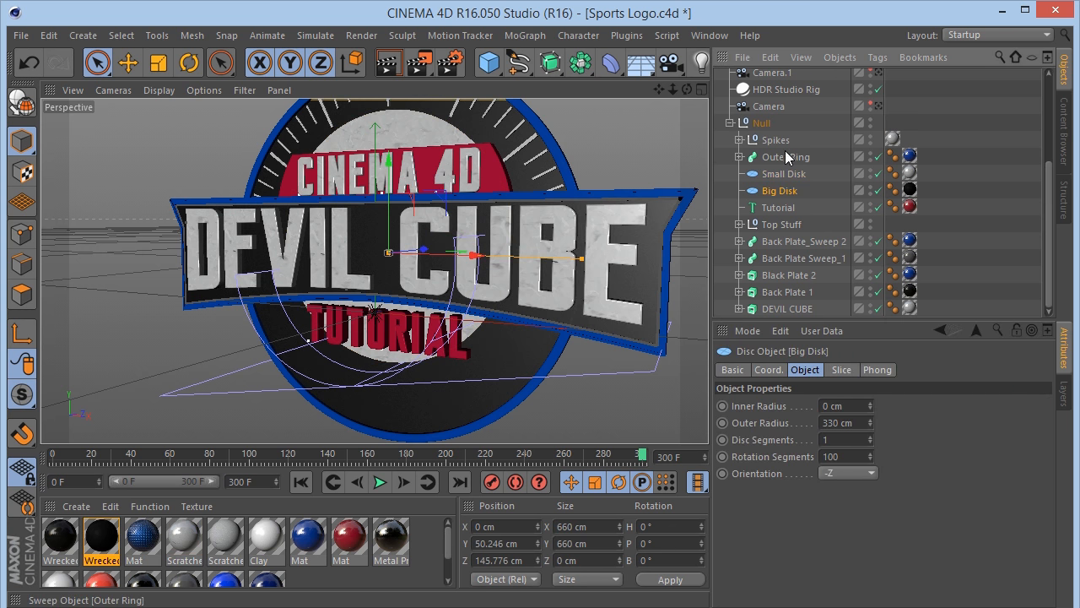
click(785, 157)
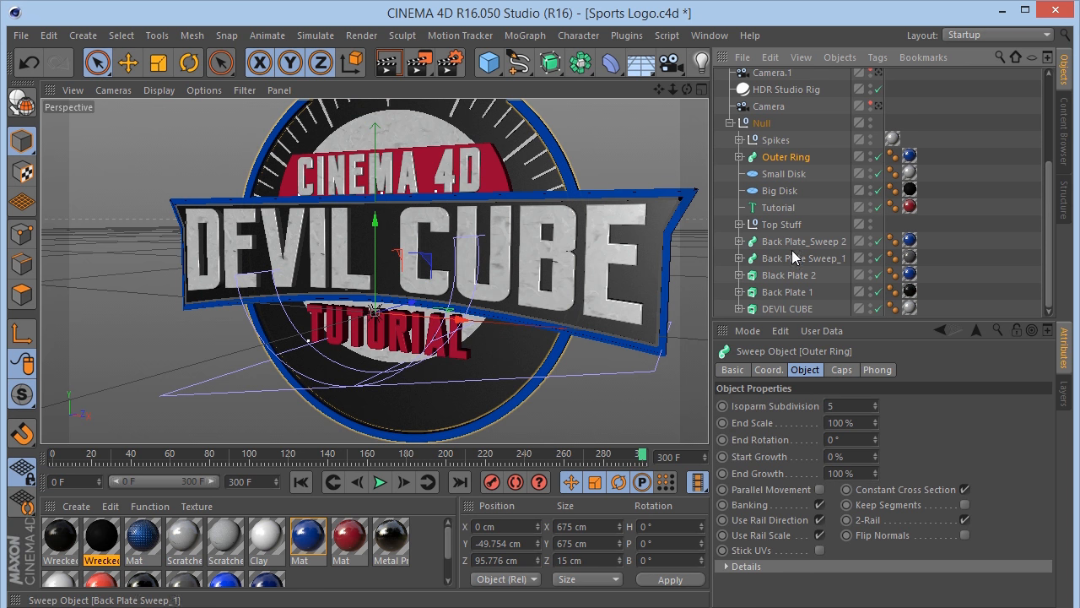
click(785, 241)
click(770, 158)
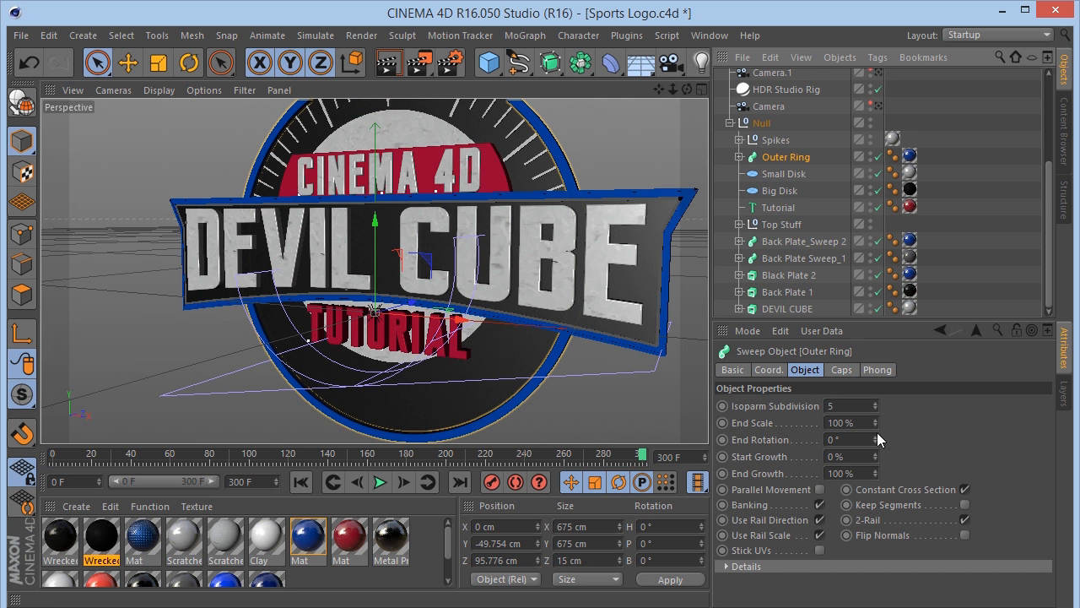
Try out the Outer Ring's Start Growth and moving Spikes, undo the change and reselect the Outer Ring.
drag(875, 457, 875, 432)
click(775, 140)
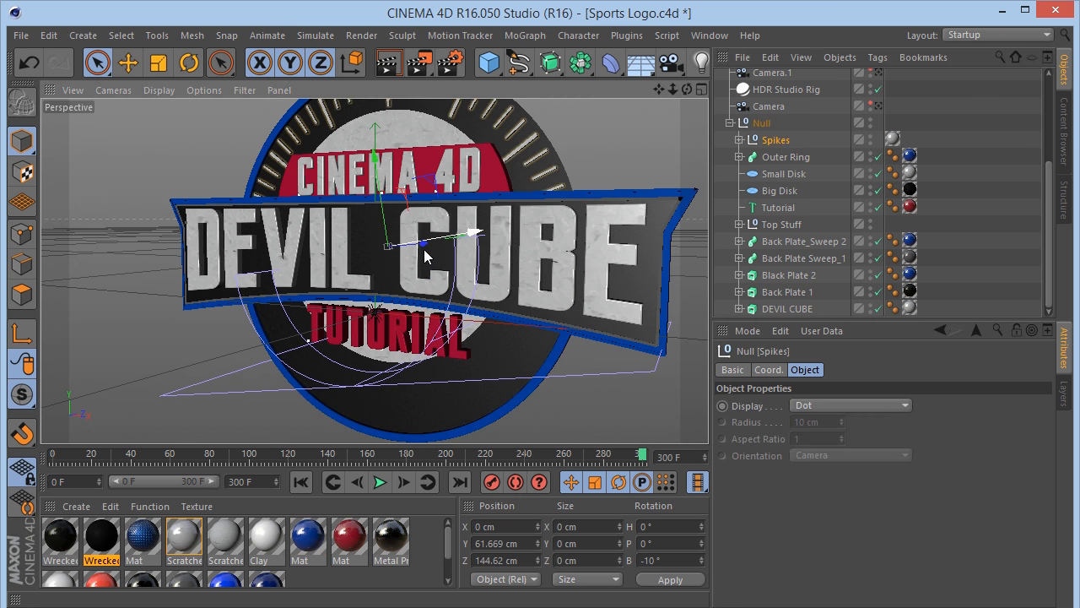
drag(430, 249, 418, 258)
key(ctrl+z)
click(786, 157)
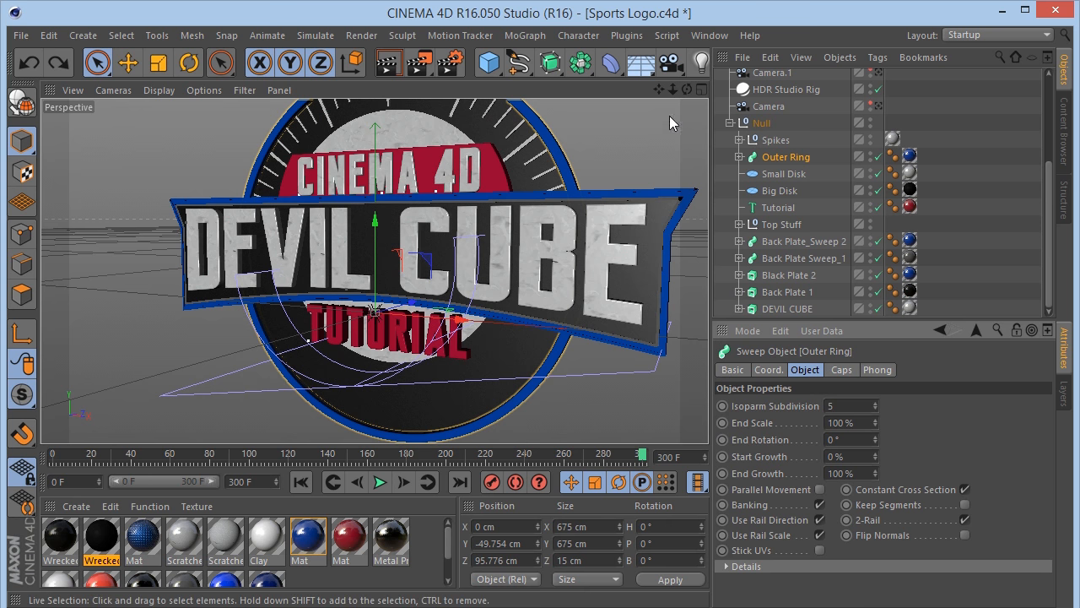
Collapse the logo's inner Null and examine the HDR Studio Rig controls.
drag(658, 89, 647, 156)
click(730, 123)
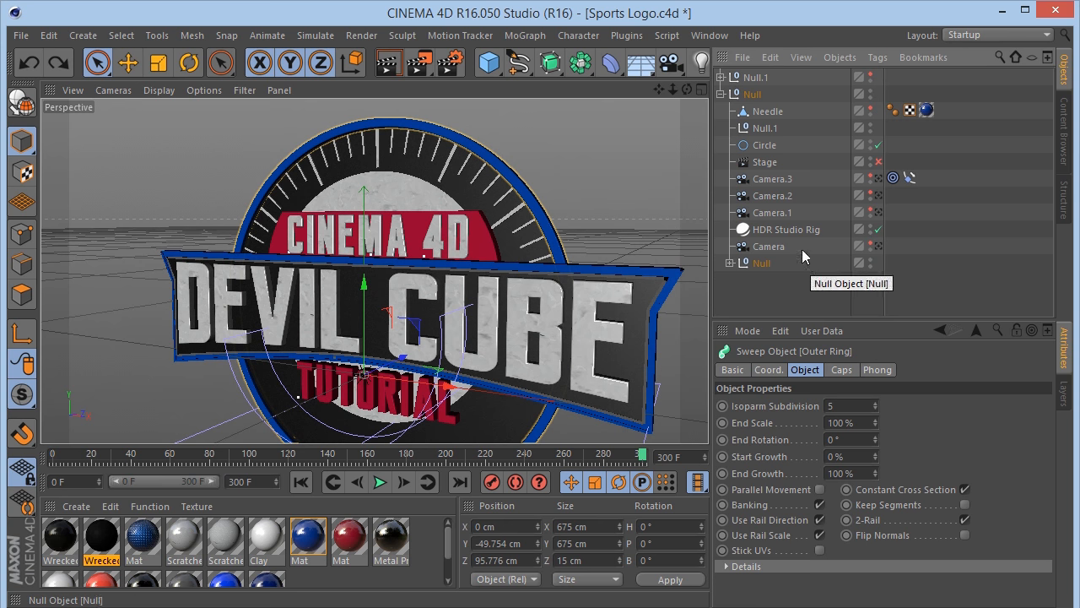
click(786, 230)
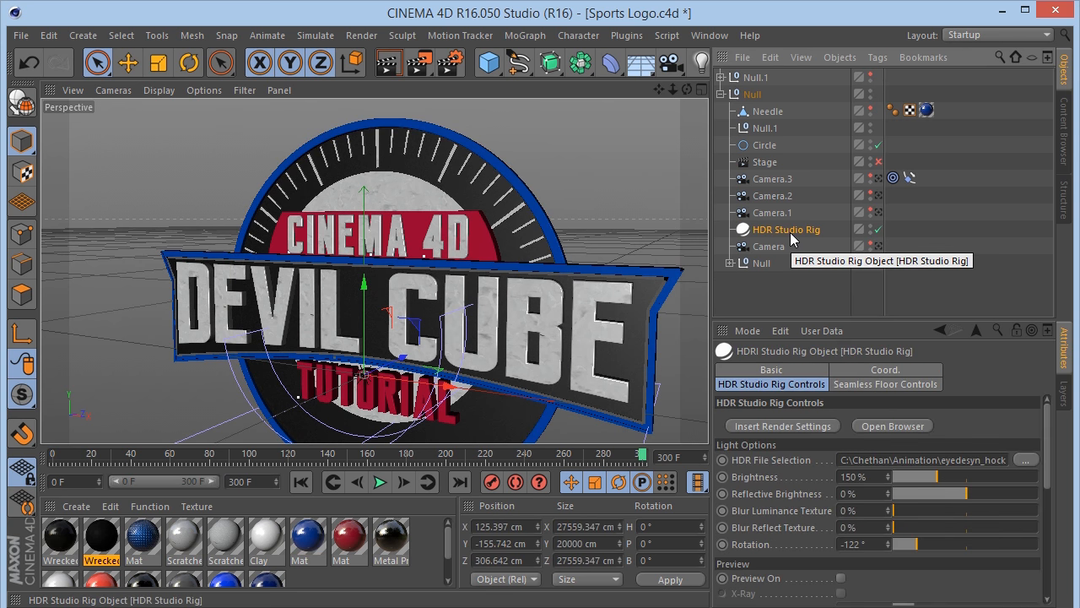
Expand the Null.1 light group, enable its three lights and examine Light.2's general settings.
click(722, 76)
click(764, 95)
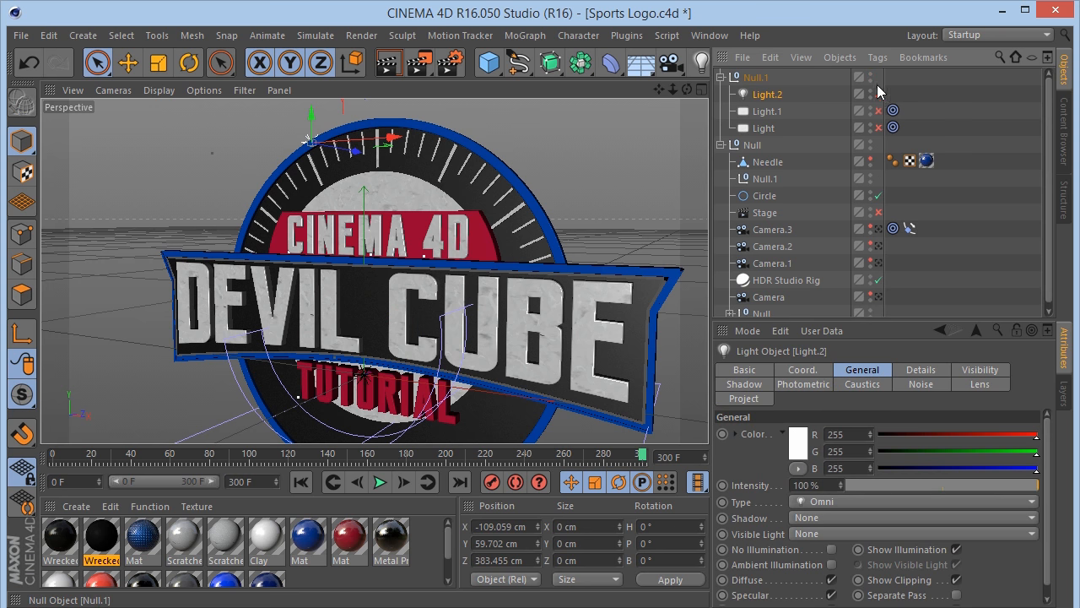
mouse_move(673, 89)
mouse_down()
mouse_move(624, 89)
mouse_move(673, 89)
mouse_up()
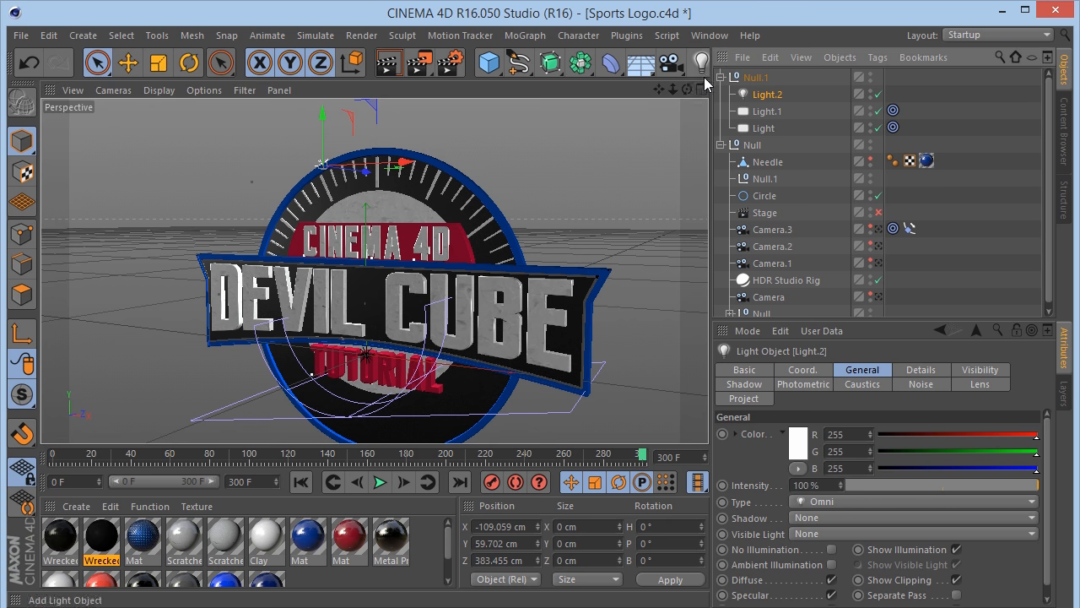
click(912, 374)
click(977, 375)
click(855, 375)
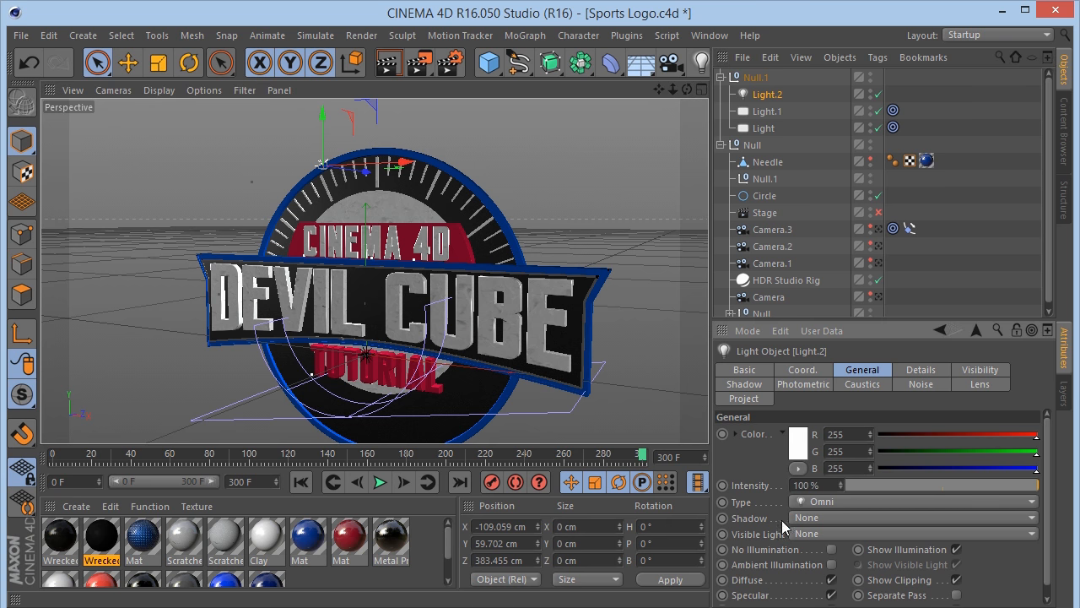
View the lights around the logo and examine Light.1's coordinates and details and the settings of Light.
drag(687, 89, 498, 110)
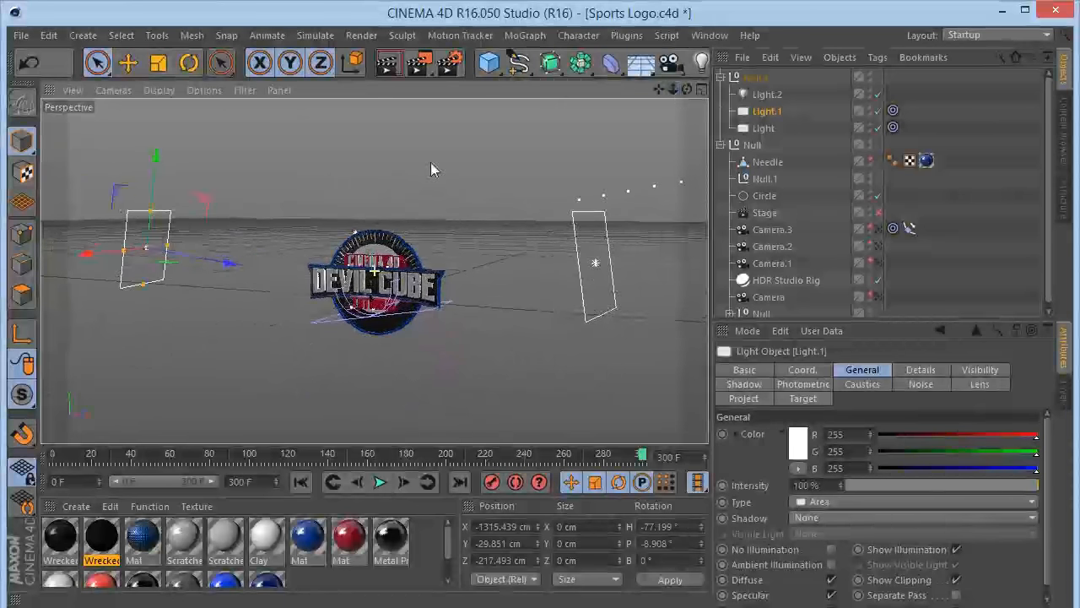
click(806, 370)
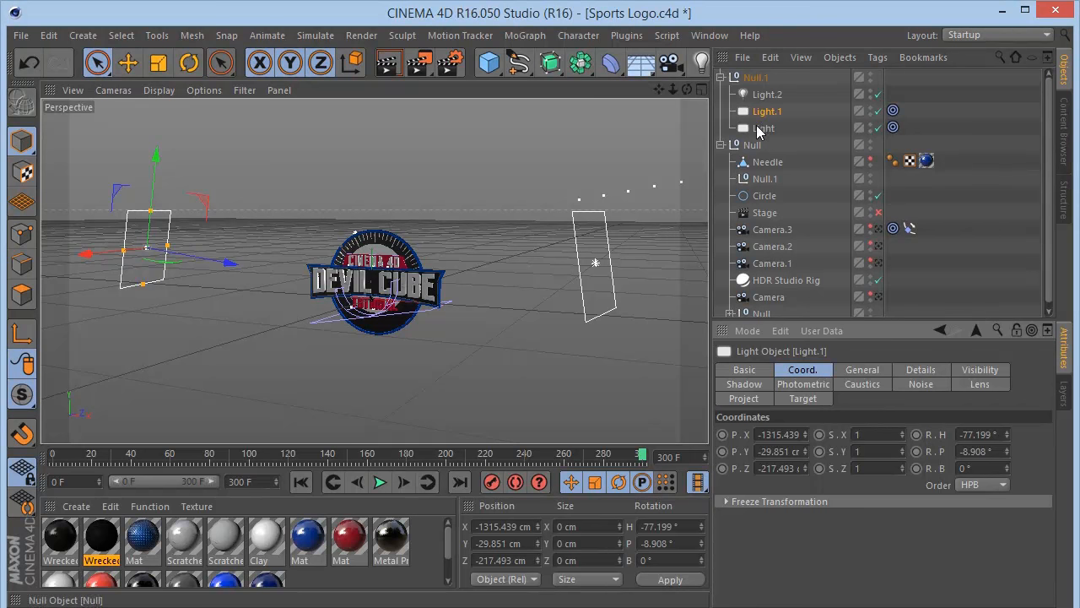
click(922, 373)
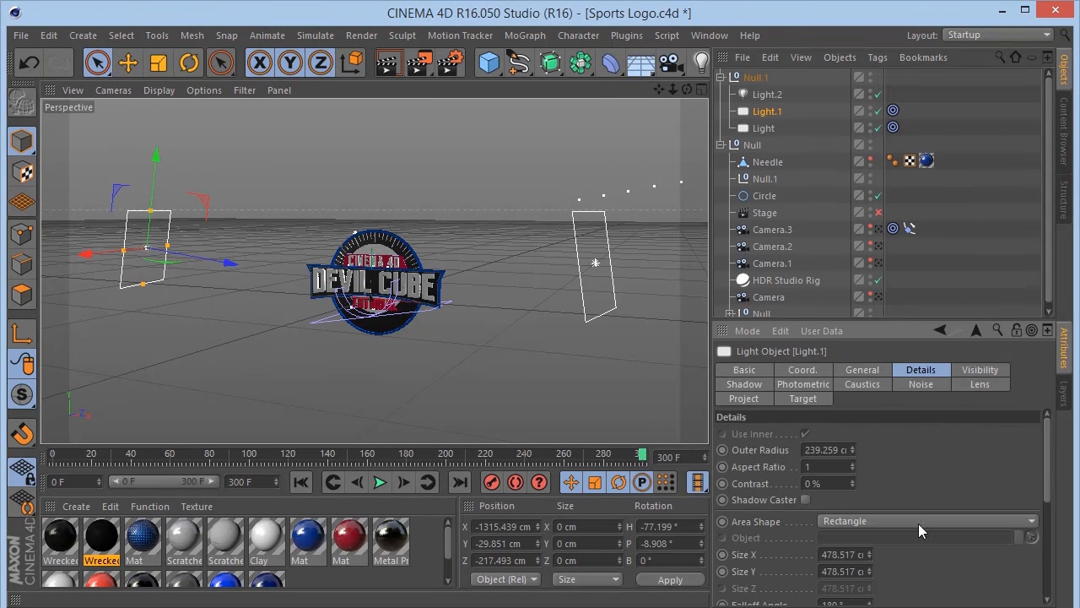
scroll(930, 512, down, 5)
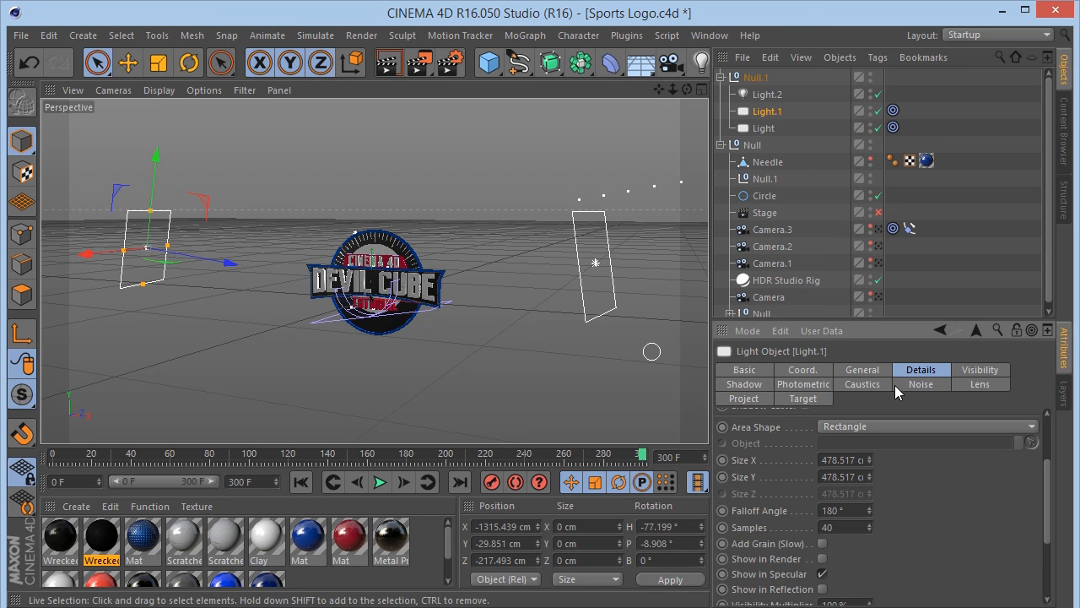
click(765, 133)
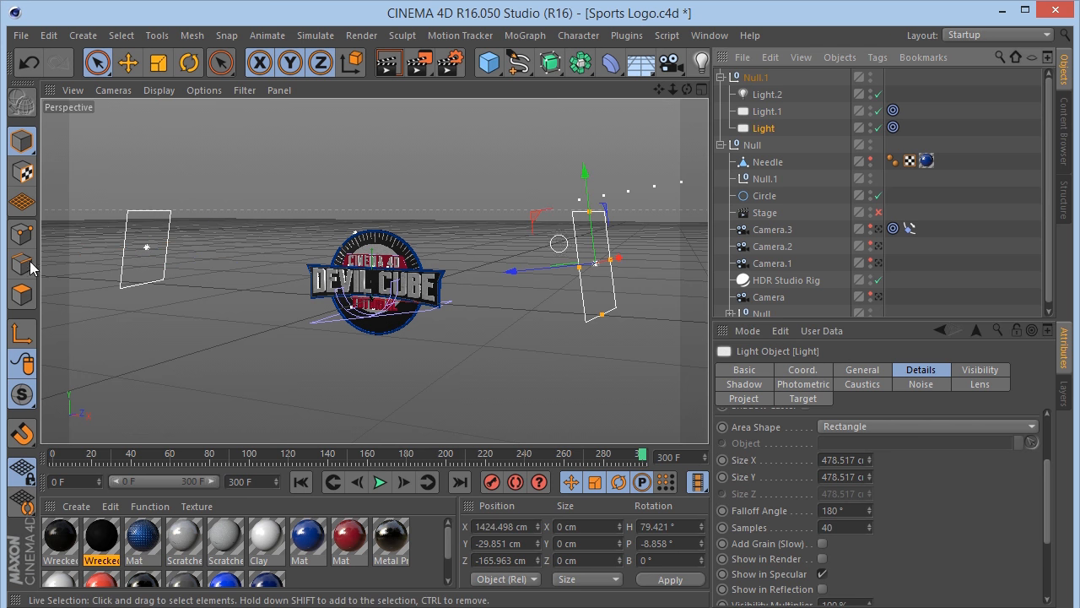
click(861, 370)
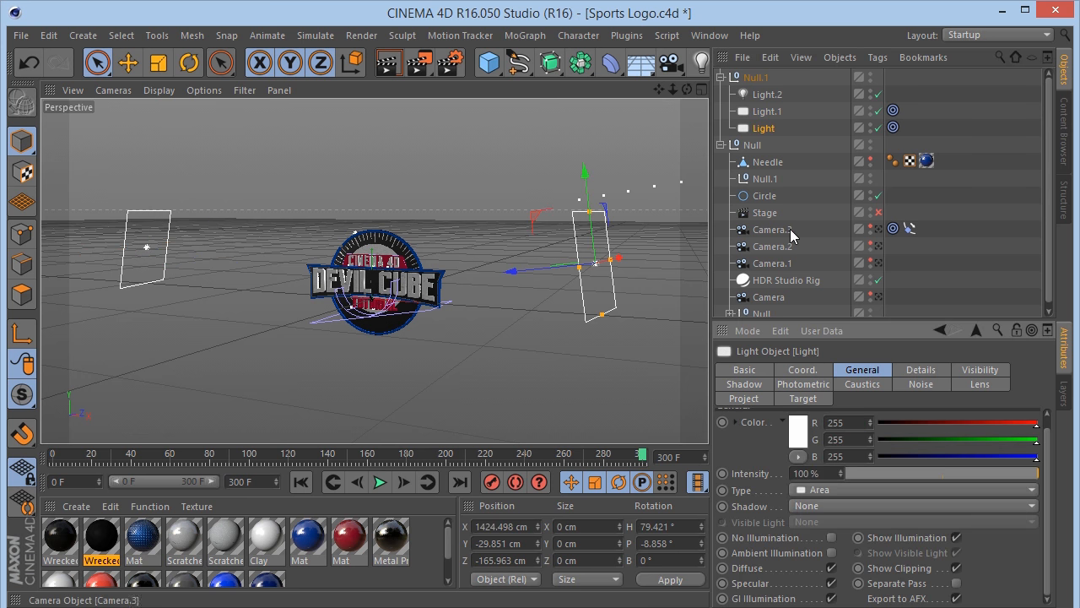
Hide the Null.1 light group in the viewport and collapse it.
click(756, 76)
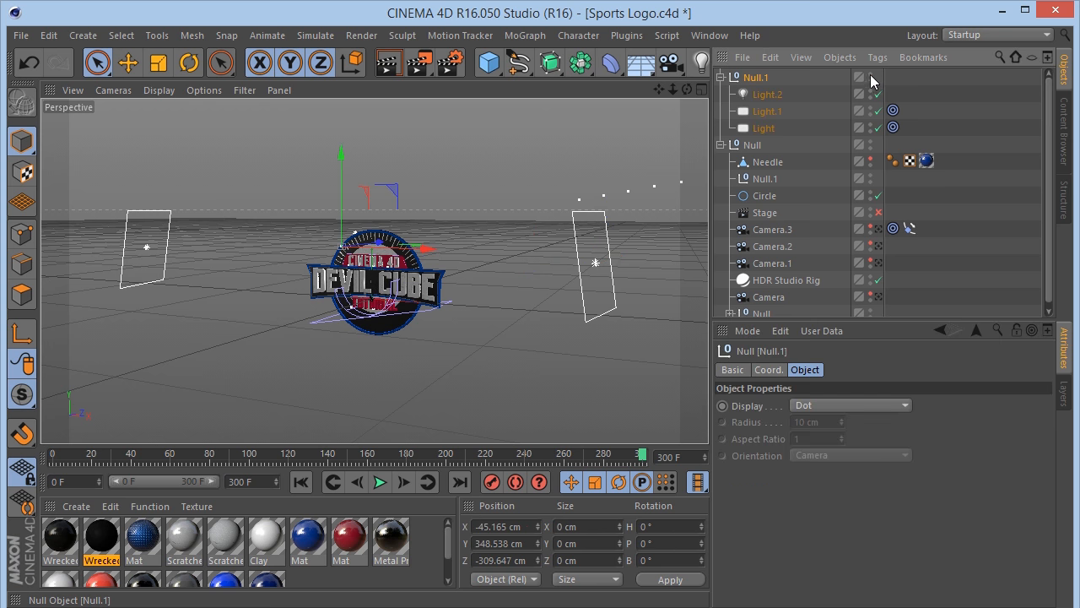
click(870, 74)
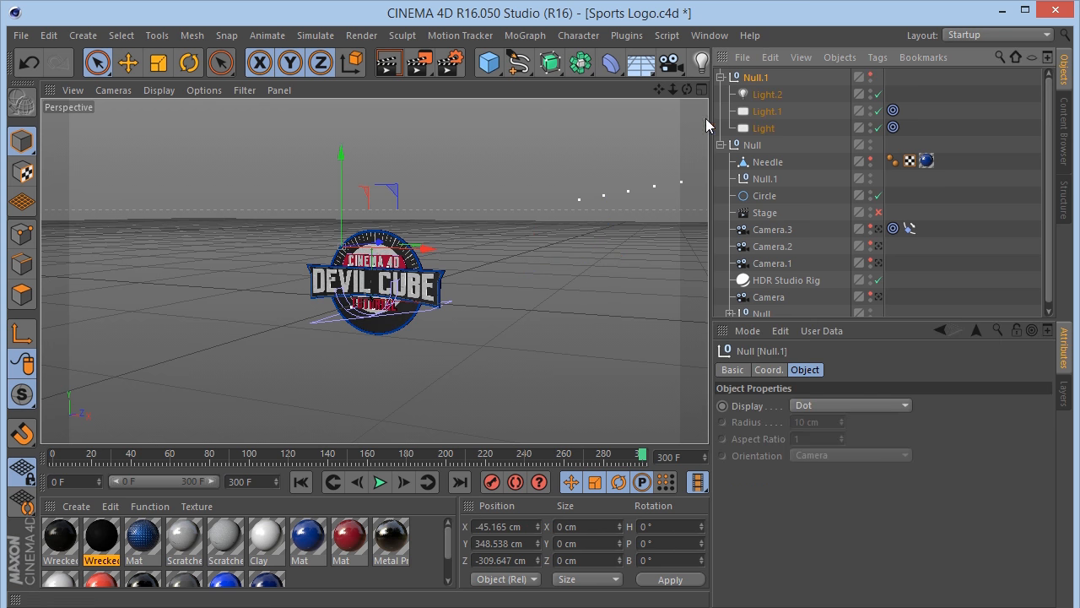
click(723, 77)
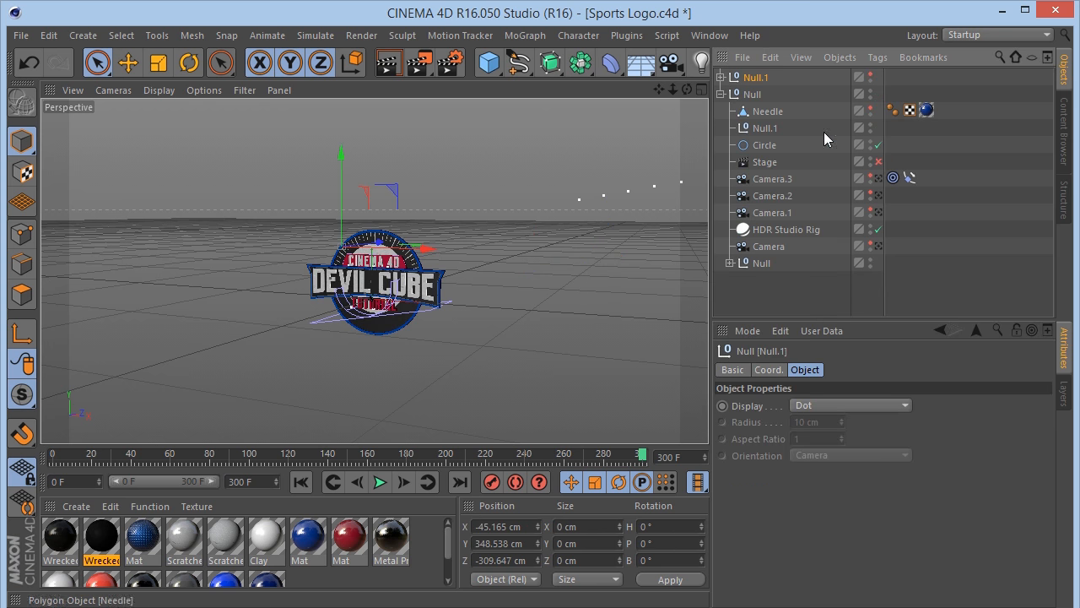
Collapse the main Null hierarchy and add a Sky object to the scene.
click(813, 228)
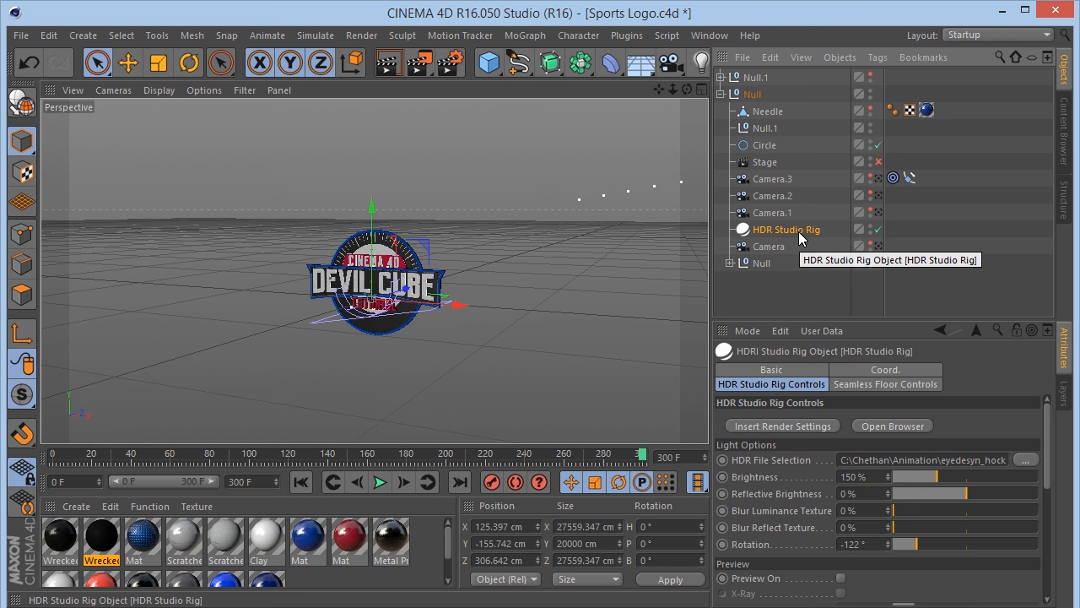
click(610, 64)
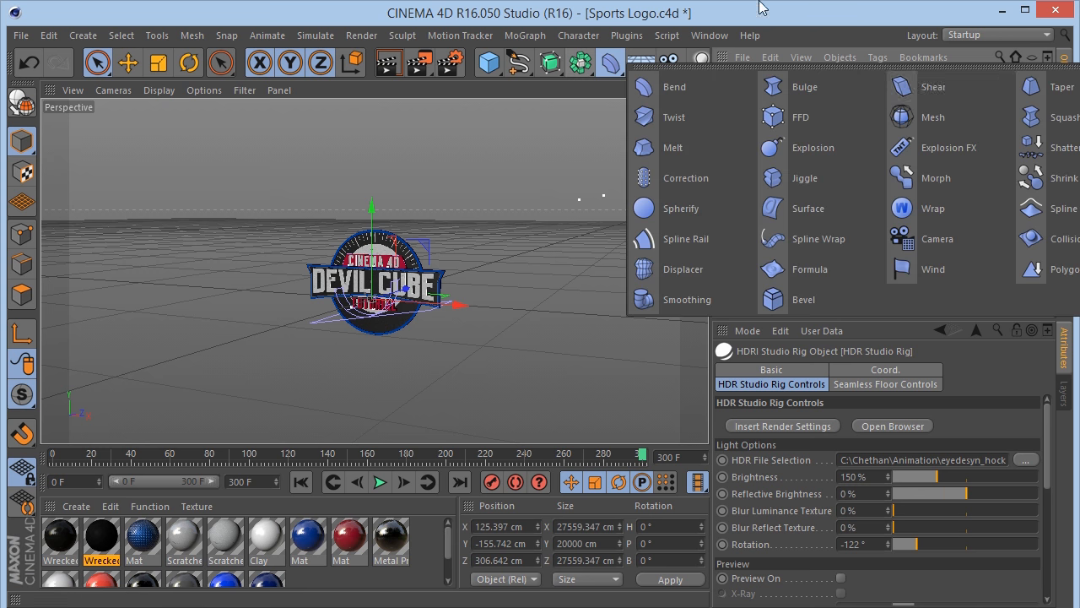
click(641, 63)
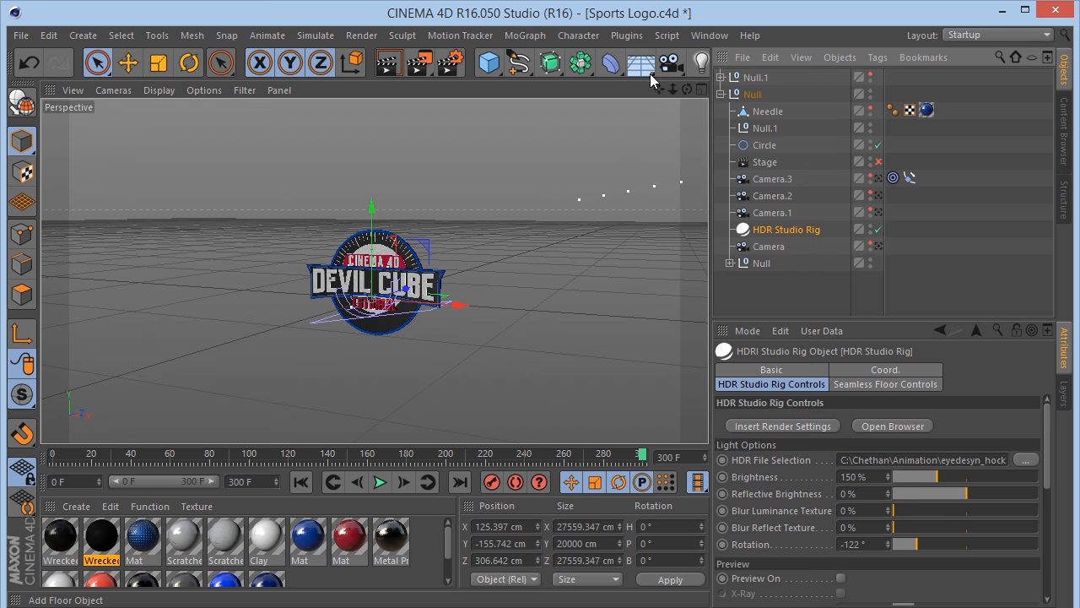
click(721, 93)
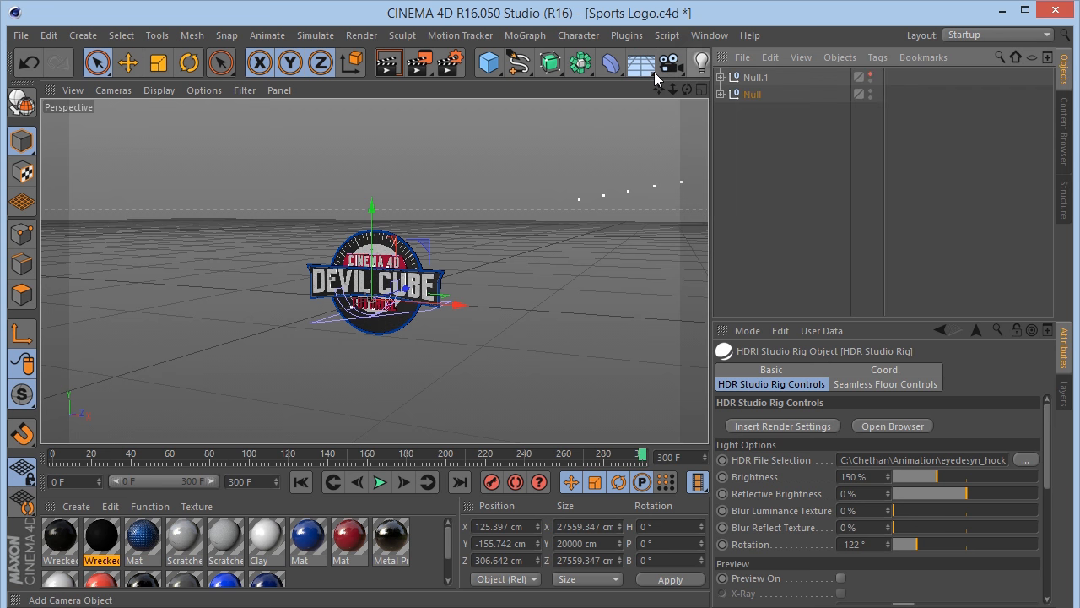
drag(646, 61, 384, 284)
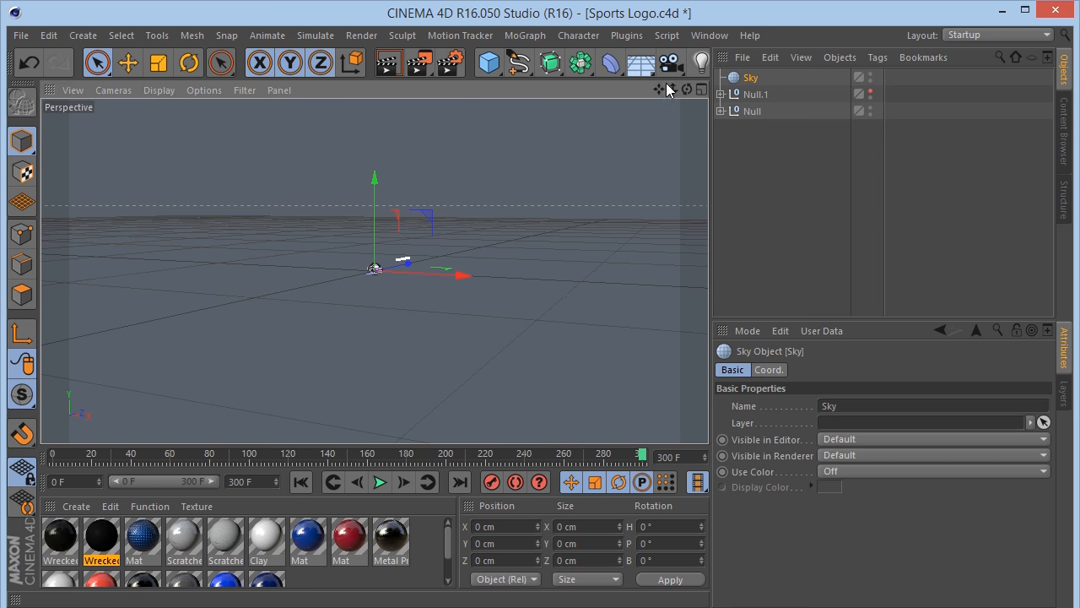
Zoom back in on the logo and add a Compositing tag to the Sky object.
drag(672, 89, 675, 95)
right_click(748, 82)
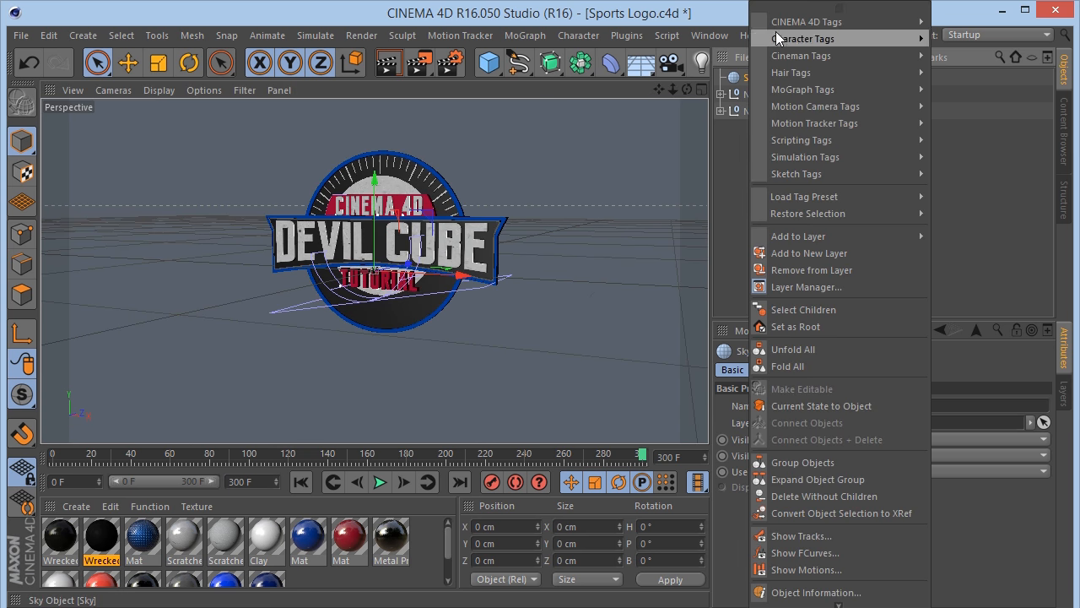
mouse_move(776, 27)
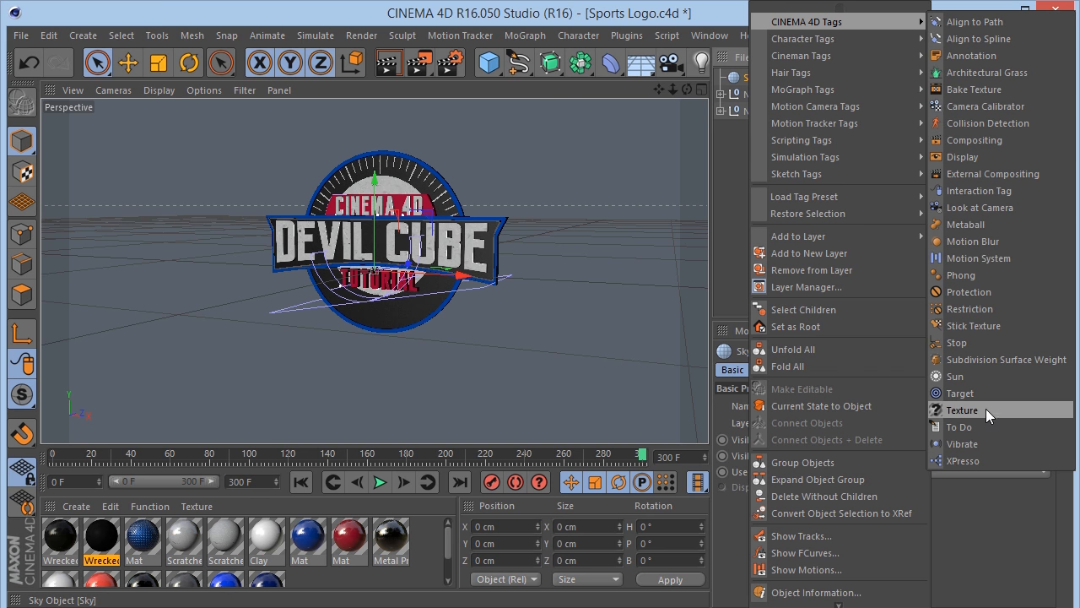
click(986, 138)
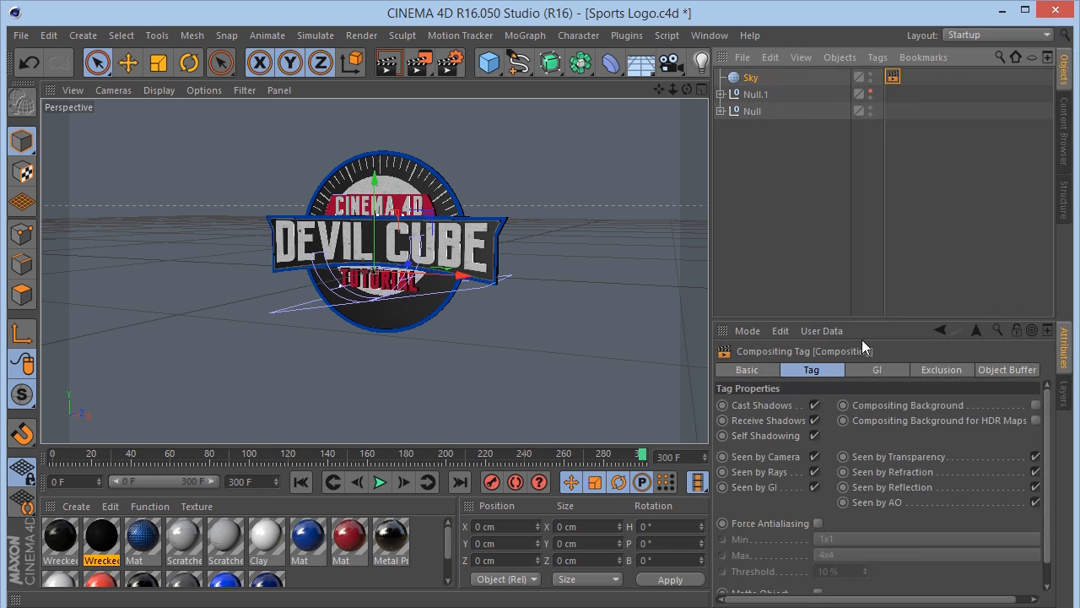
Turn off Seen by Camera in the Sky's Compositing tag and create a new material.
click(816, 457)
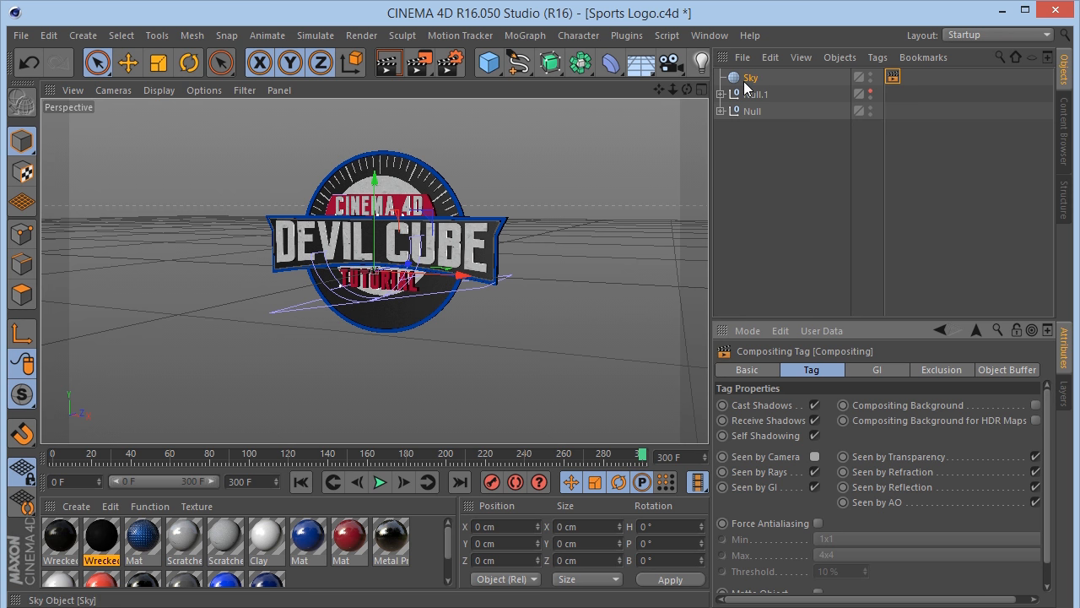
double_click(374, 583)
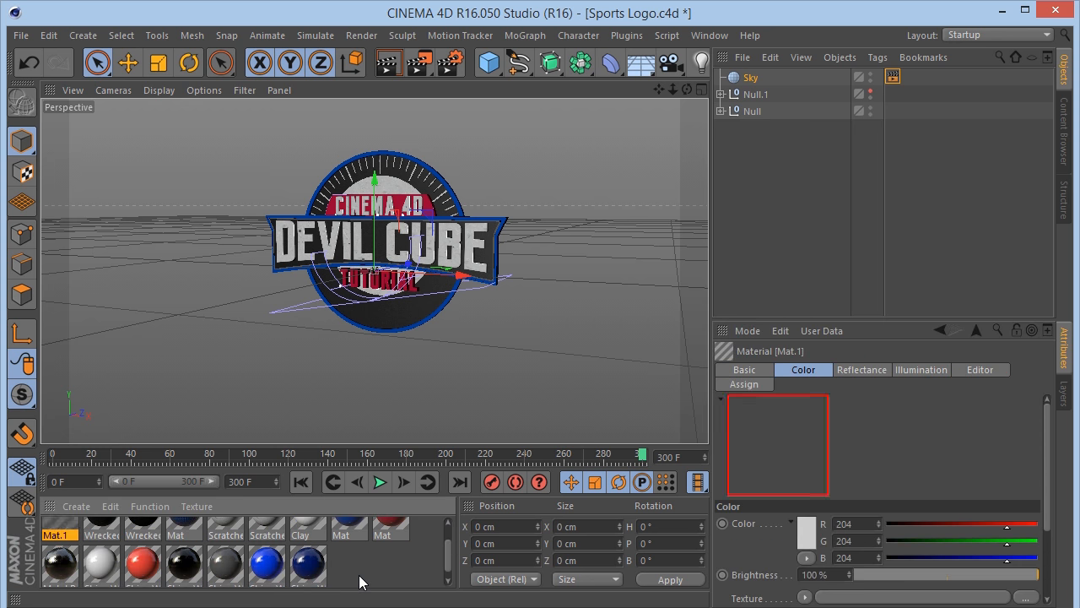
scroll(444, 545, up, 2)
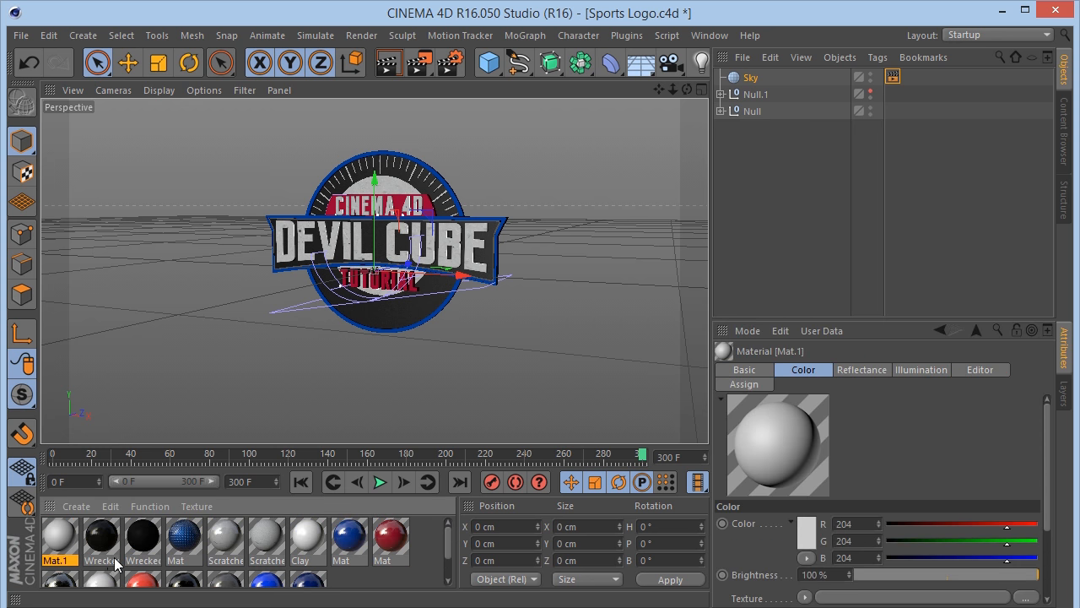
Disable Color and Reflectance on the new material, enable Luminance, and view the texture options for that channel.
double_click(56, 532)
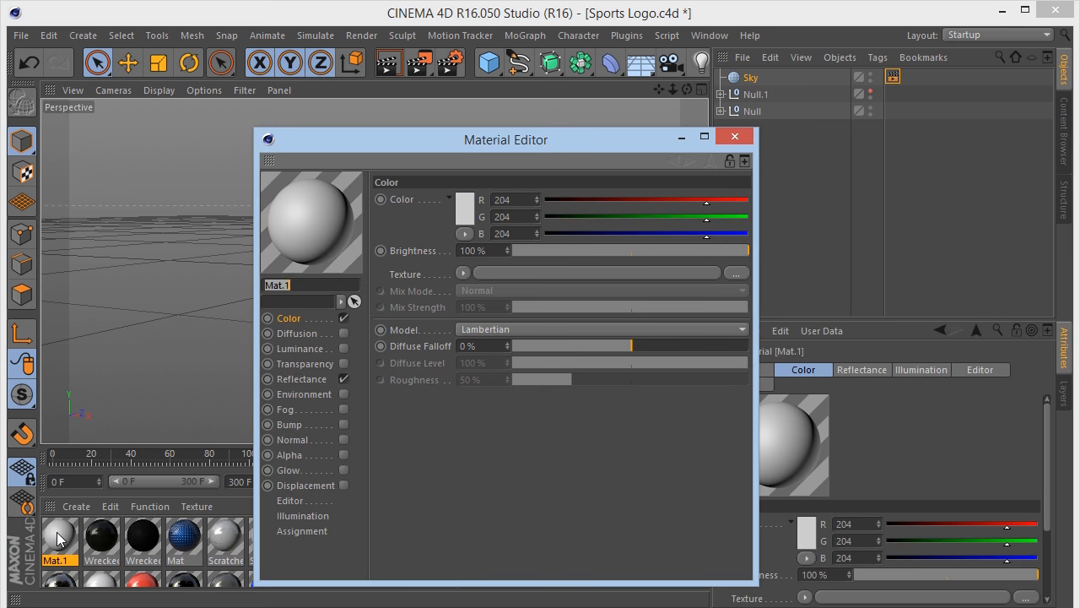
click(343, 318)
click(343, 379)
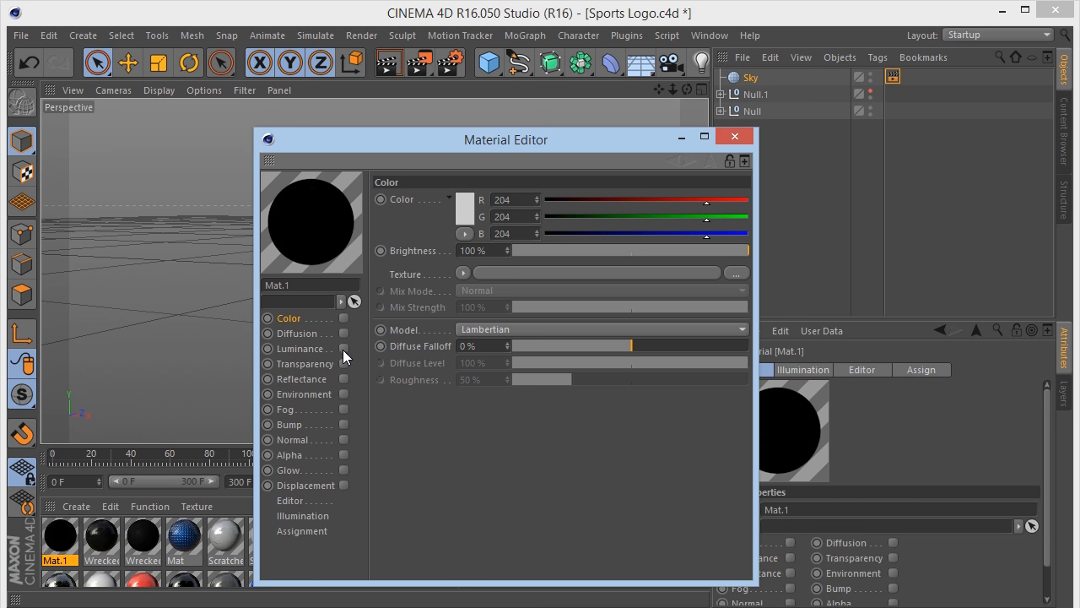
click(343, 348)
click(456, 272)
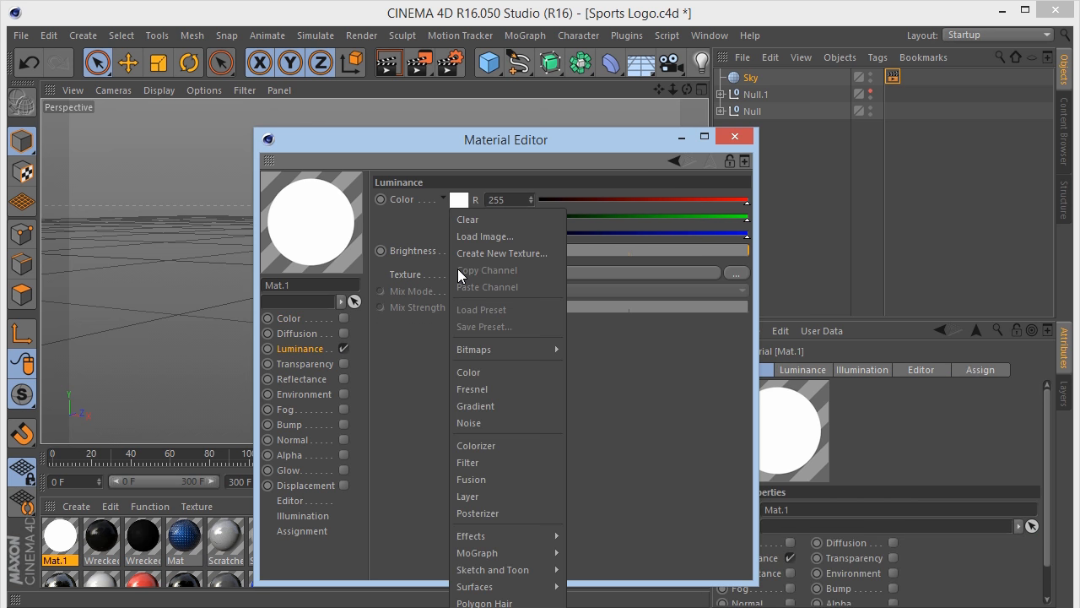
click(416, 393)
click(719, 140)
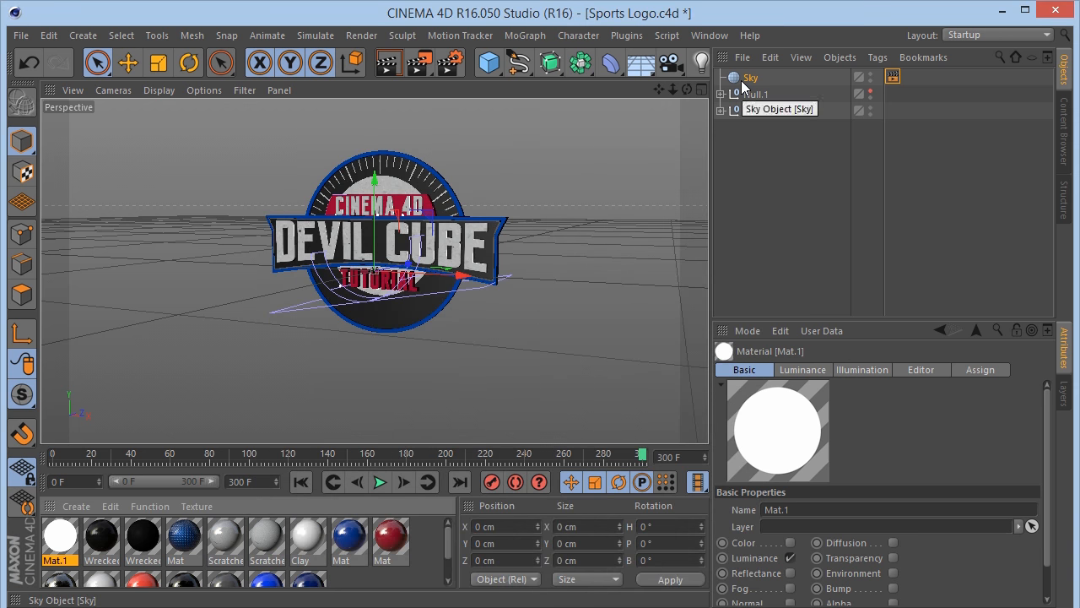
Delete the Sky object and view the file selection for the HDR Studio Rig inside the Null group.
key(Delete)
click(720, 95)
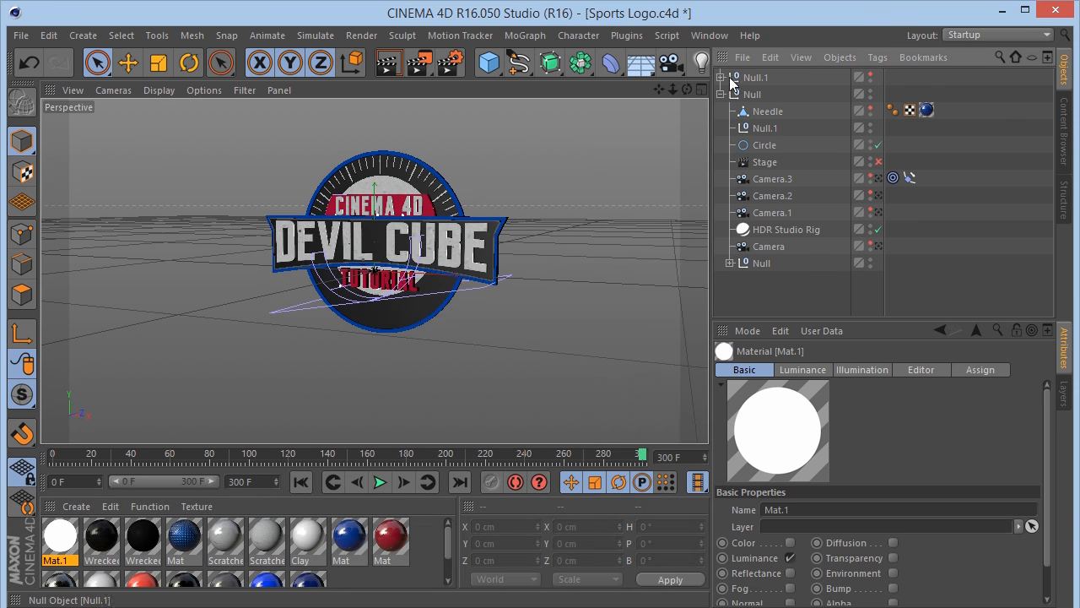
click(783, 229)
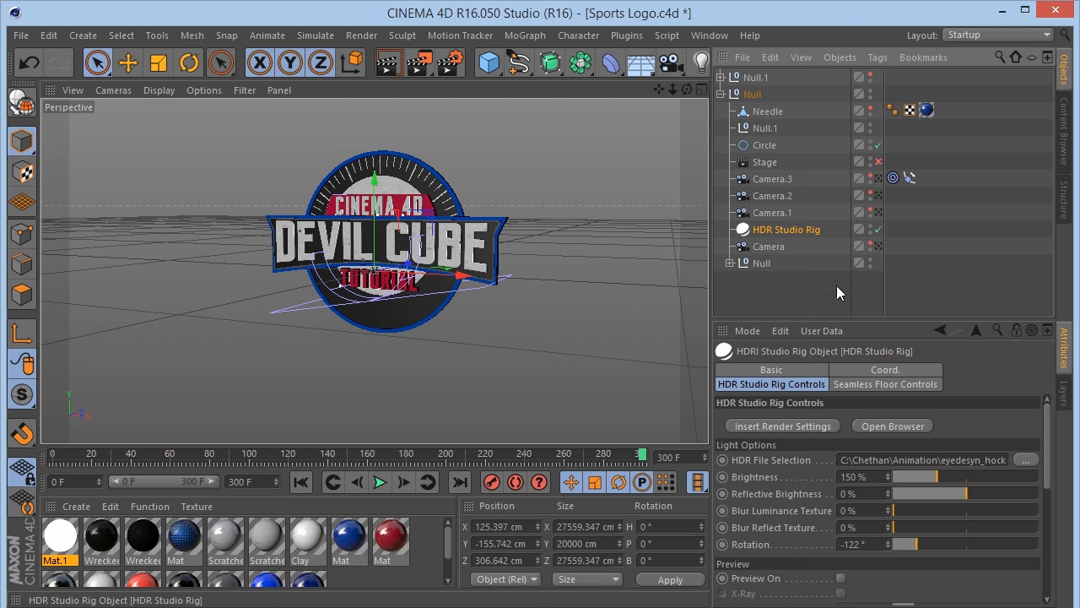
click(1023, 459)
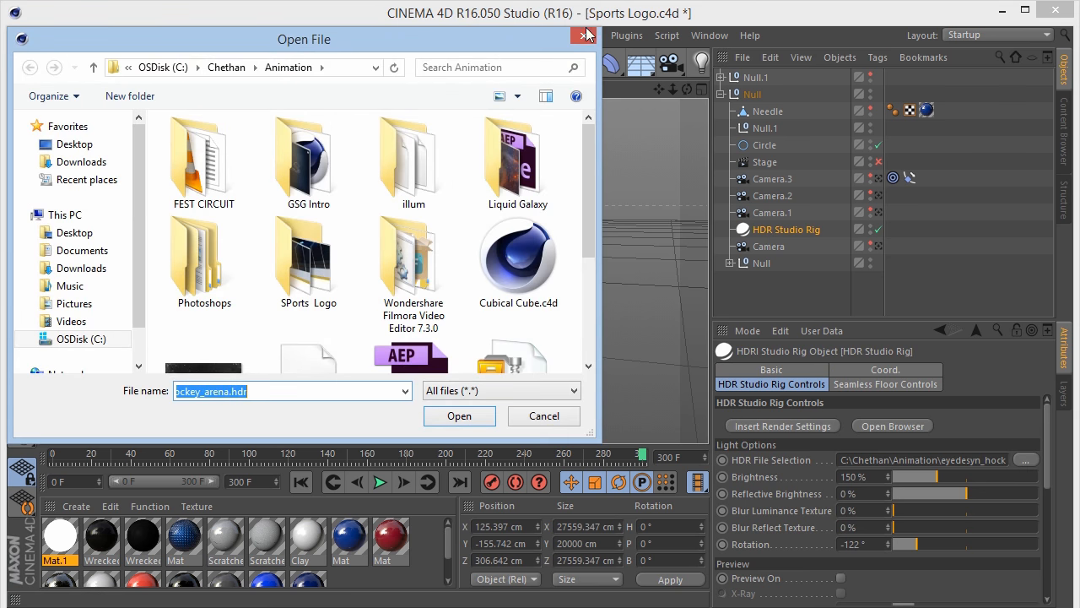
click(586, 35)
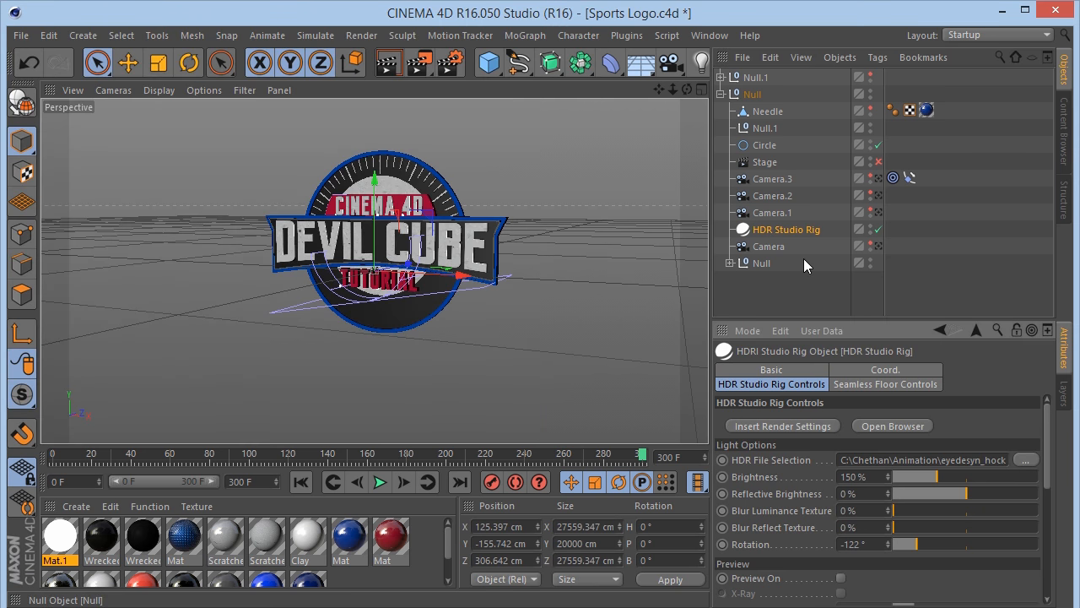
Examine the HDR Studio Rig's light, preview, fill light and color correction settings, and its Seamless Floor Controls.
scroll(938, 549, down, 3)
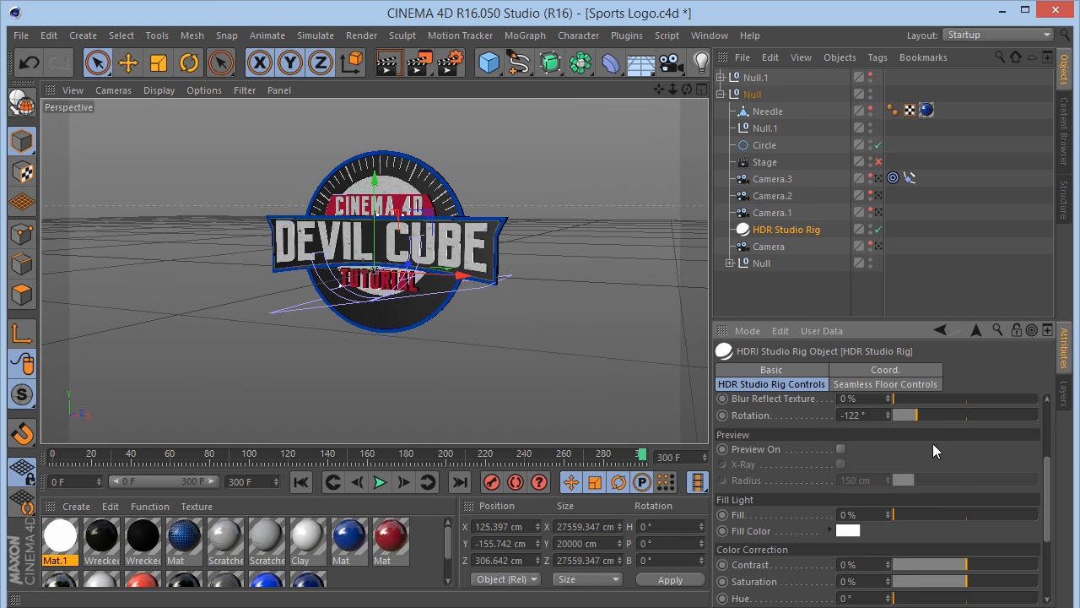
scroll(895, 475, up, 2)
scroll(897, 472, down, 1)
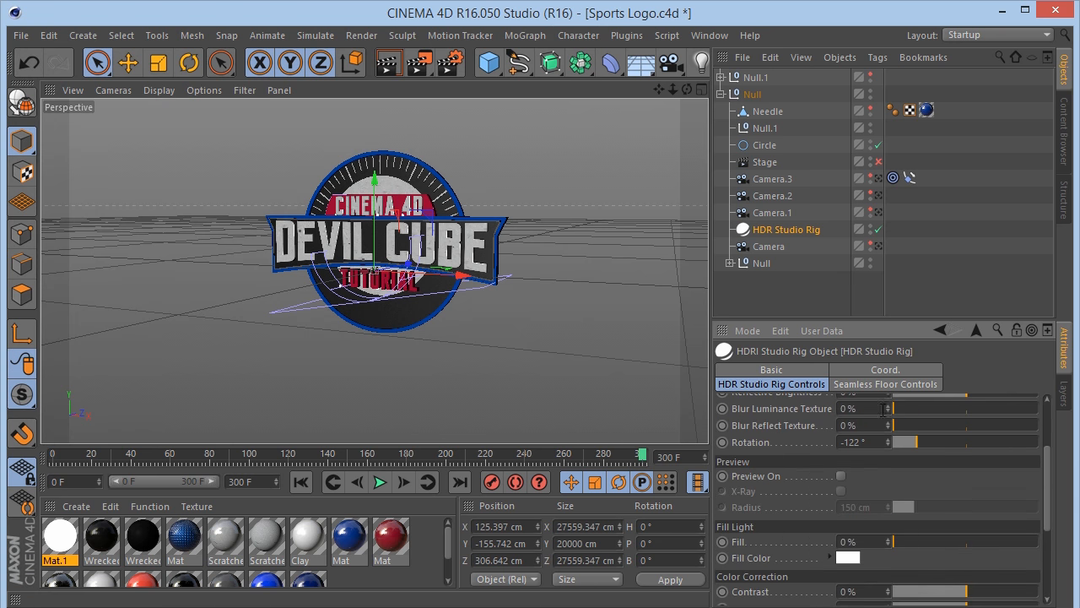
click(877, 385)
click(790, 384)
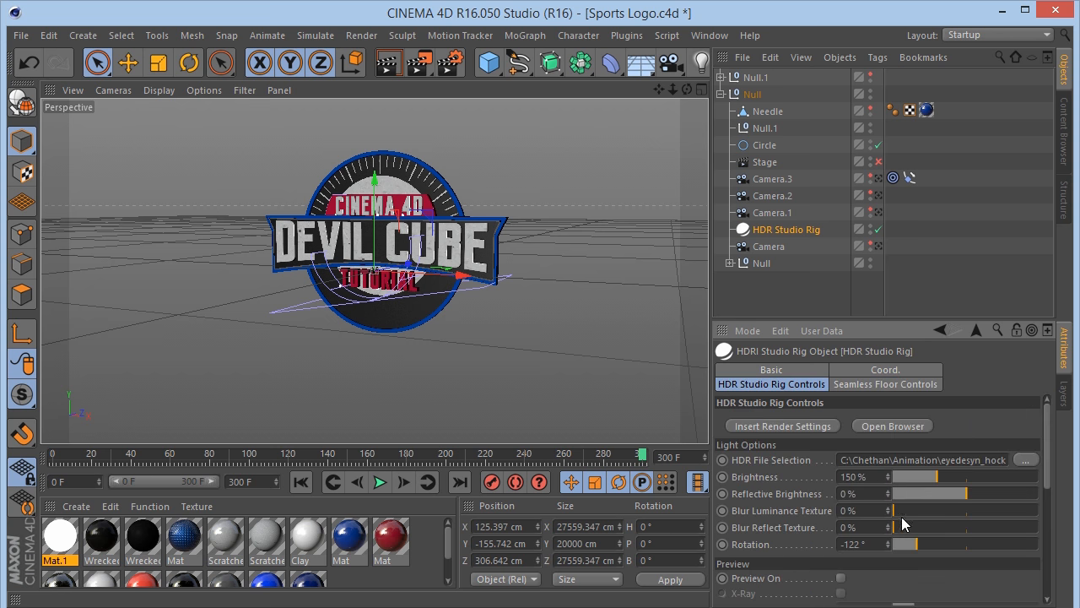
scroll(979, 425, down, 5)
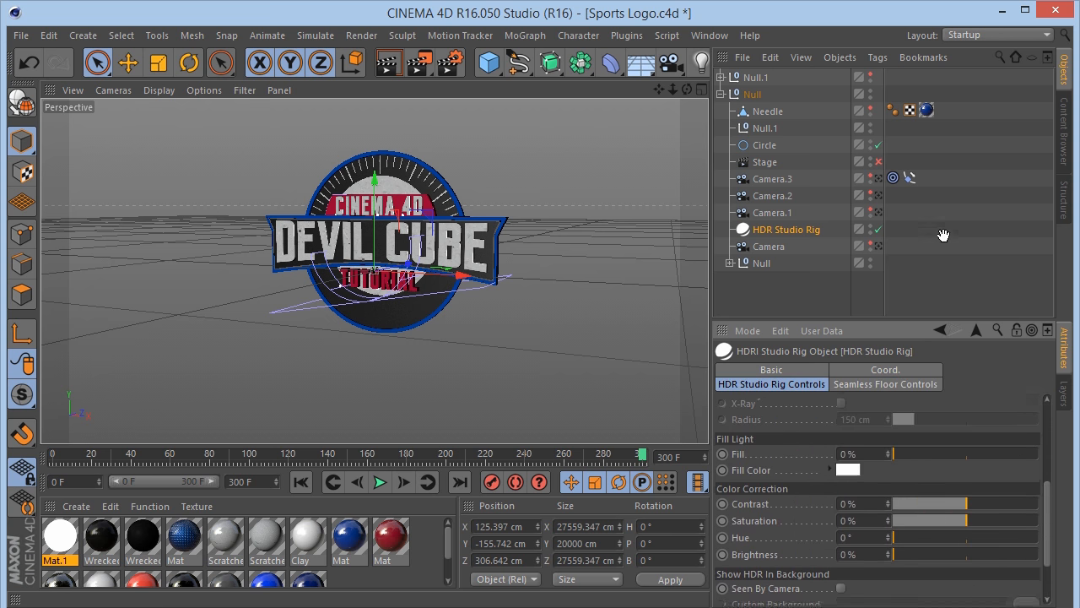
scroll(895, 405, up, 2)
Turn on the HDR Studio Rig's preview and view the preview sphere up close from an angle.
click(842, 469)
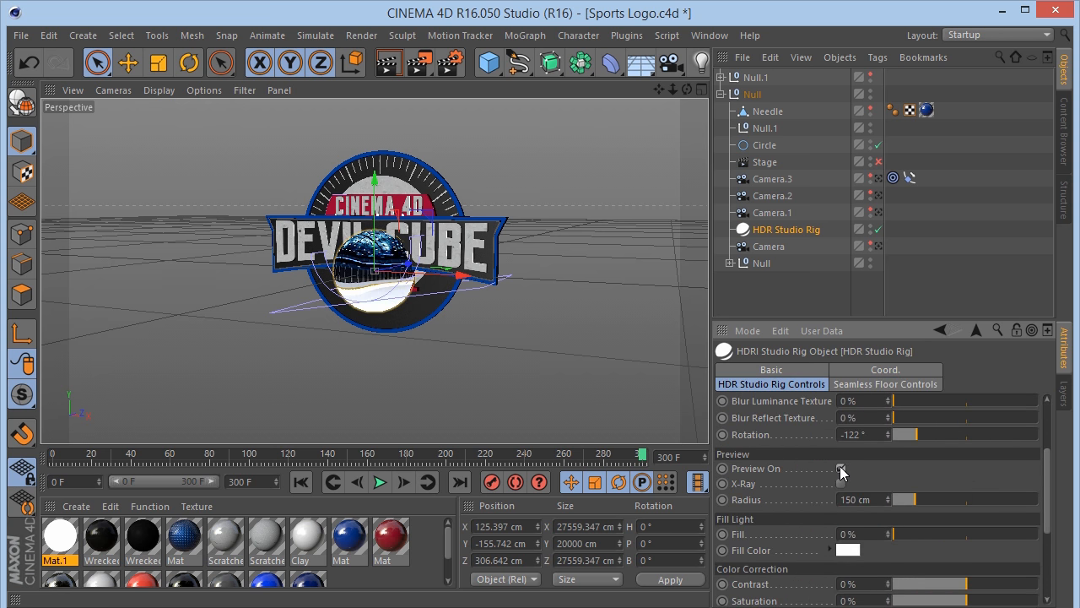
scroll(373, 272, up, 3)
scroll(373, 270, up, 1)
drag(686, 89, 540, 89)
alt+drag(374, 270, 422, 216)
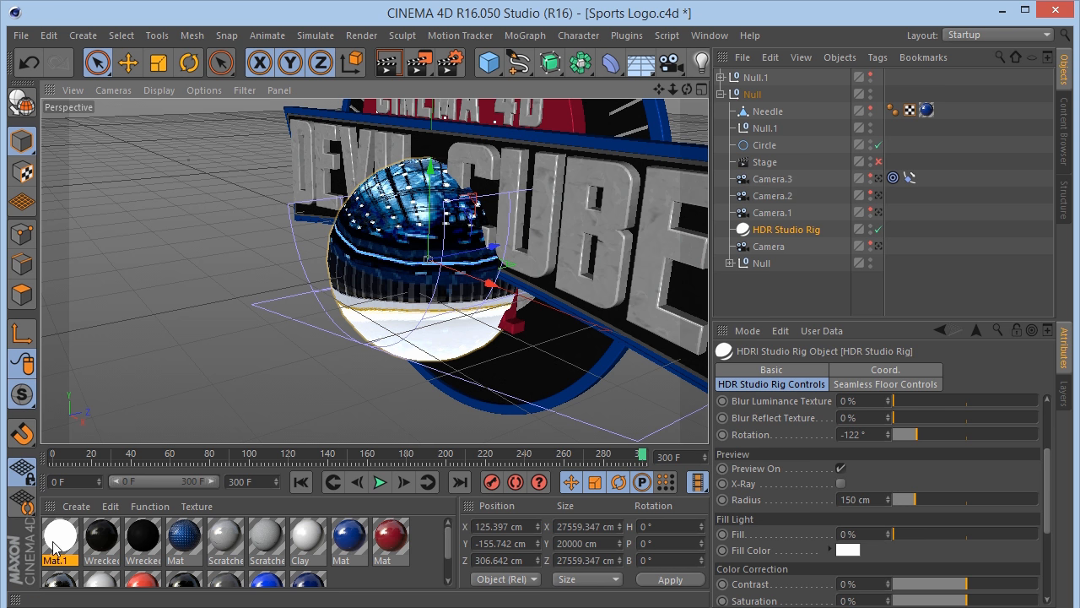
Reopen the luminance-only material Mat.1 to view its texture options, and delete the material.
double_click(60, 536)
click(448, 245)
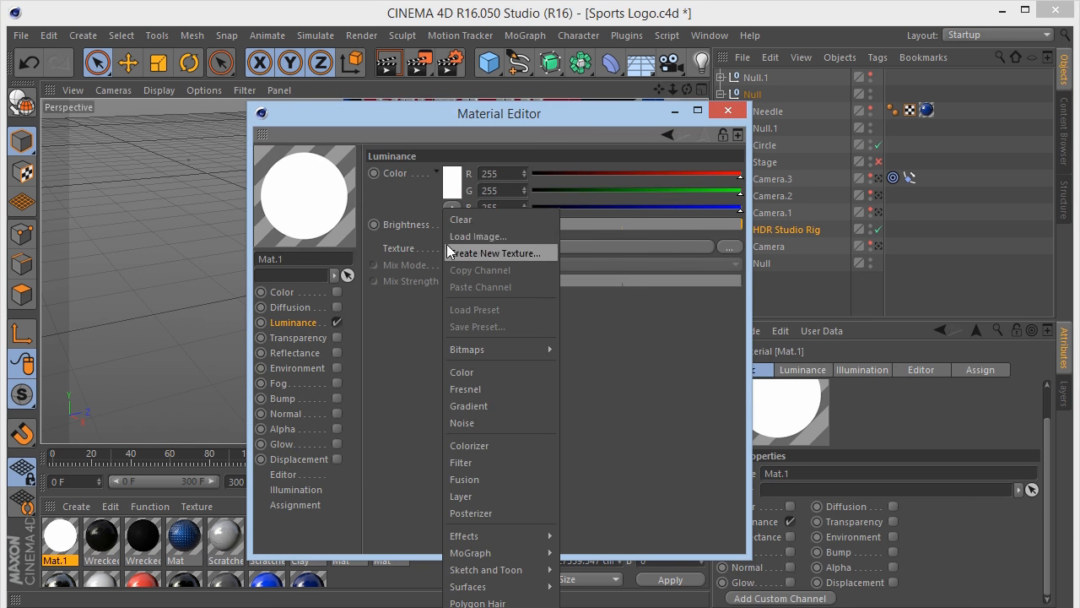
click(726, 120)
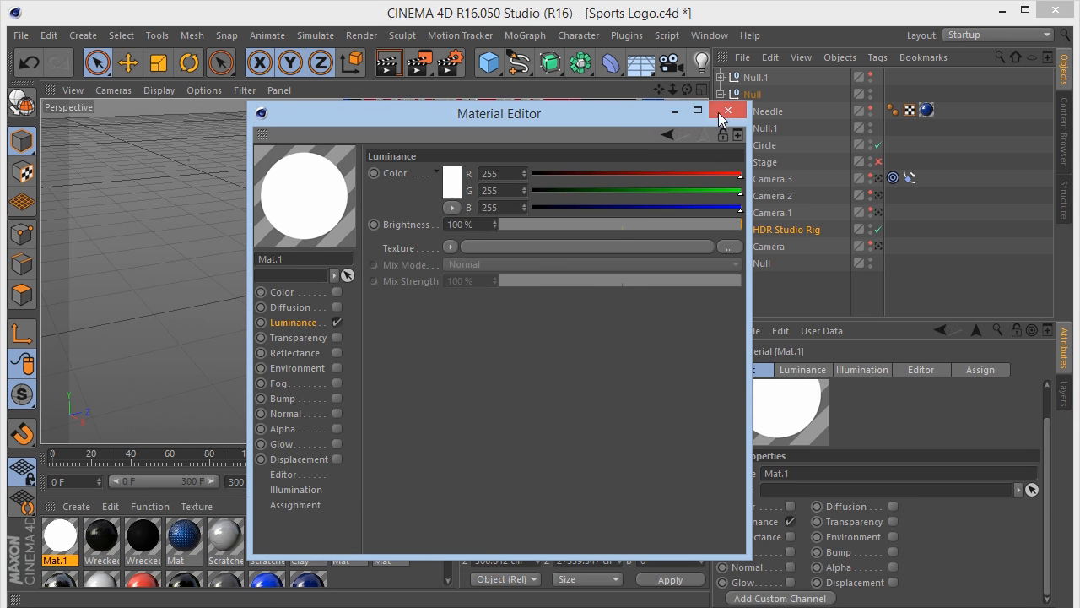
click(727, 110)
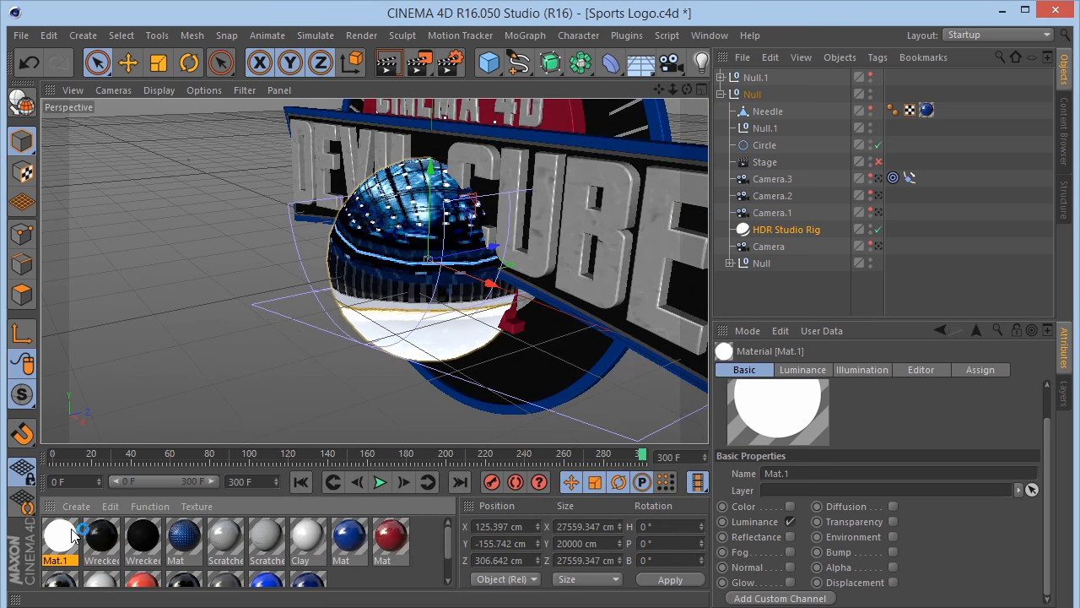
key(Delete)
Turn off the HDR Studio Rig's preview and check the Null group's contents.
click(800, 226)
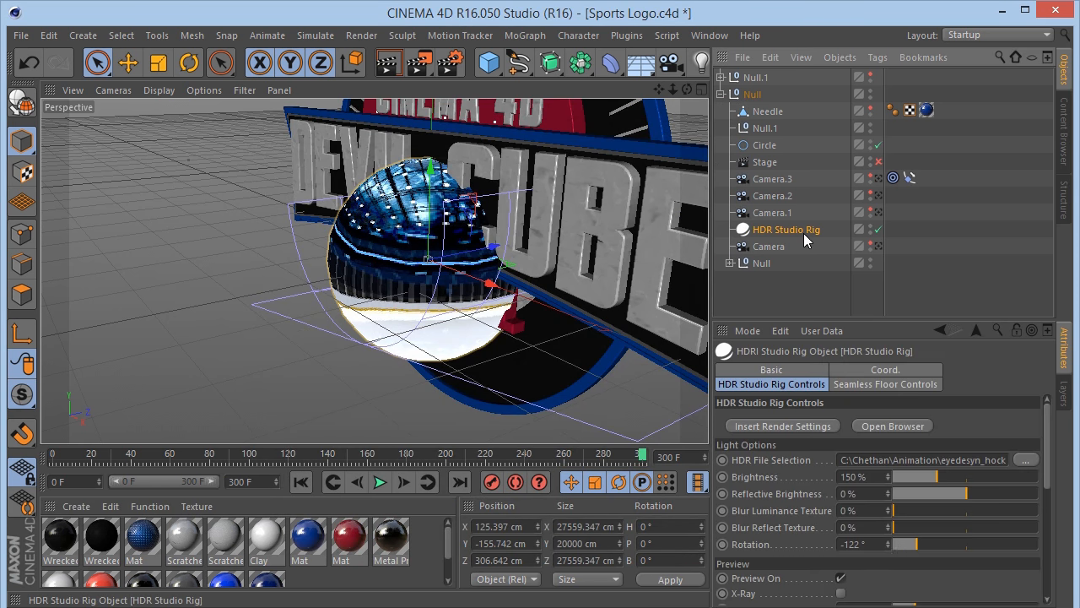
click(841, 579)
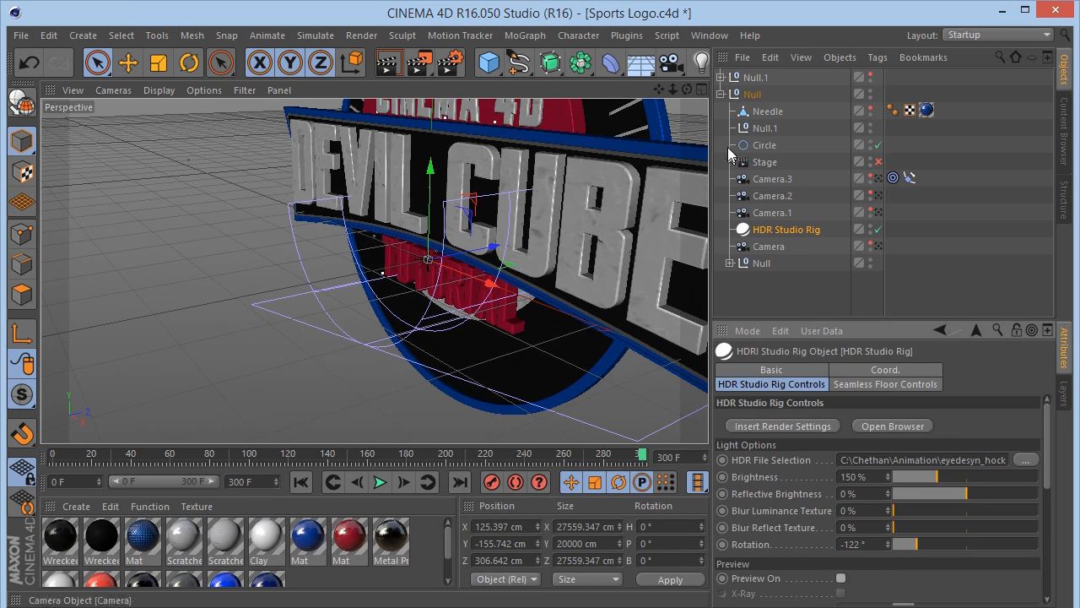
click(721, 95)
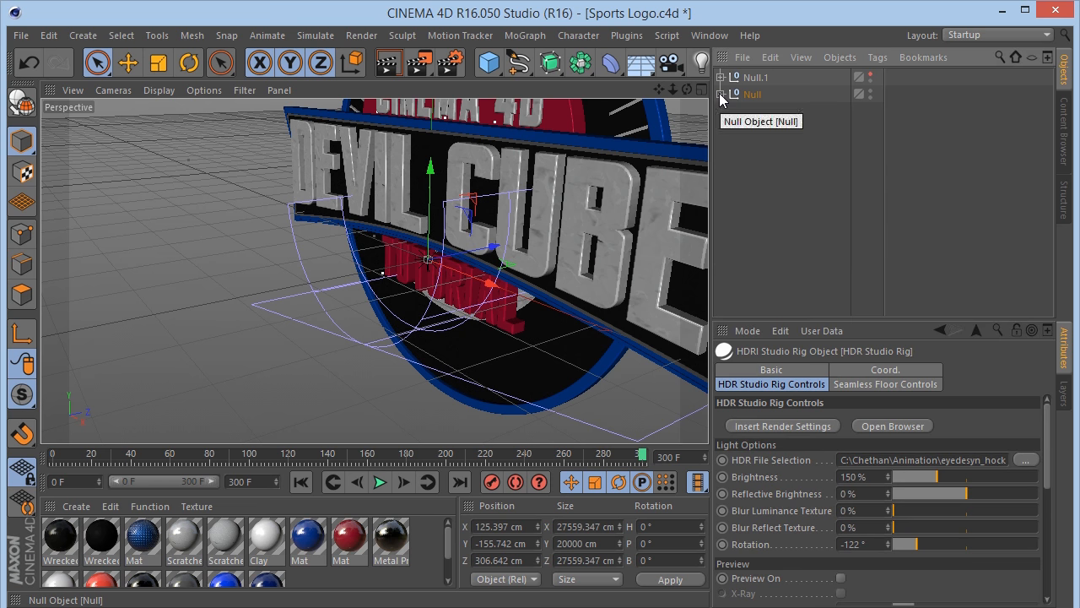
click(720, 96)
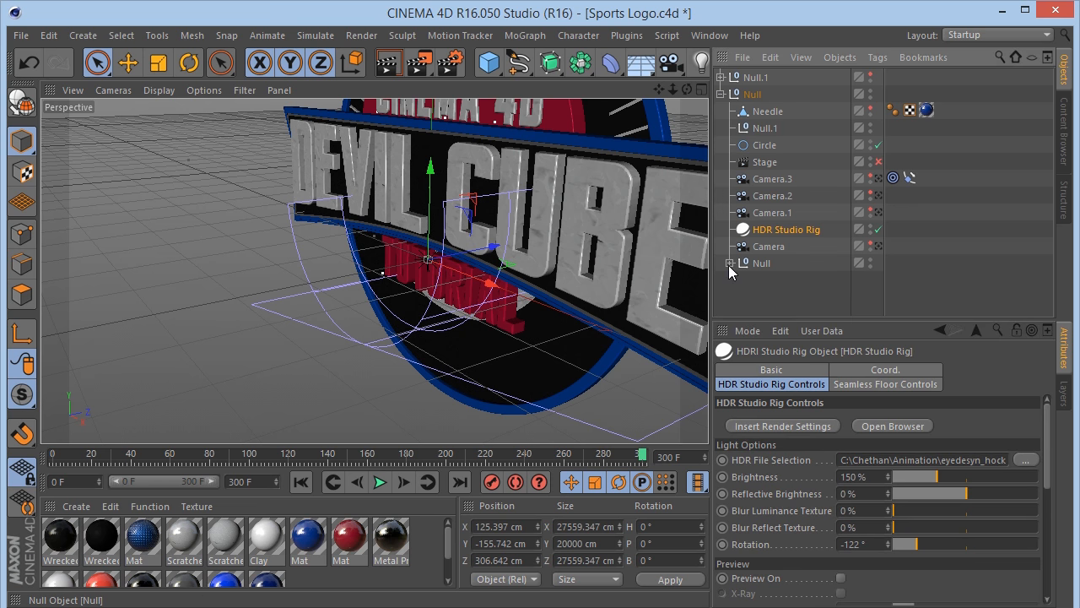
Select the Needle object, toggle its editor visibility and view the logo's dial from the front.
drag(659, 90, 649, 247)
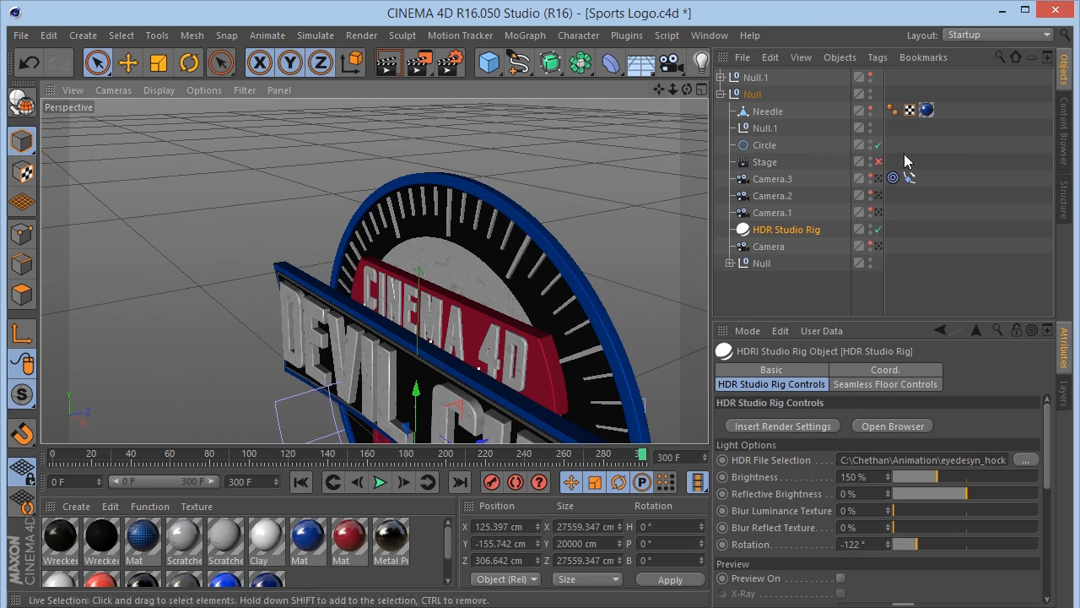
click(770, 112)
click(870, 108)
drag(686, 90, 254, 299)
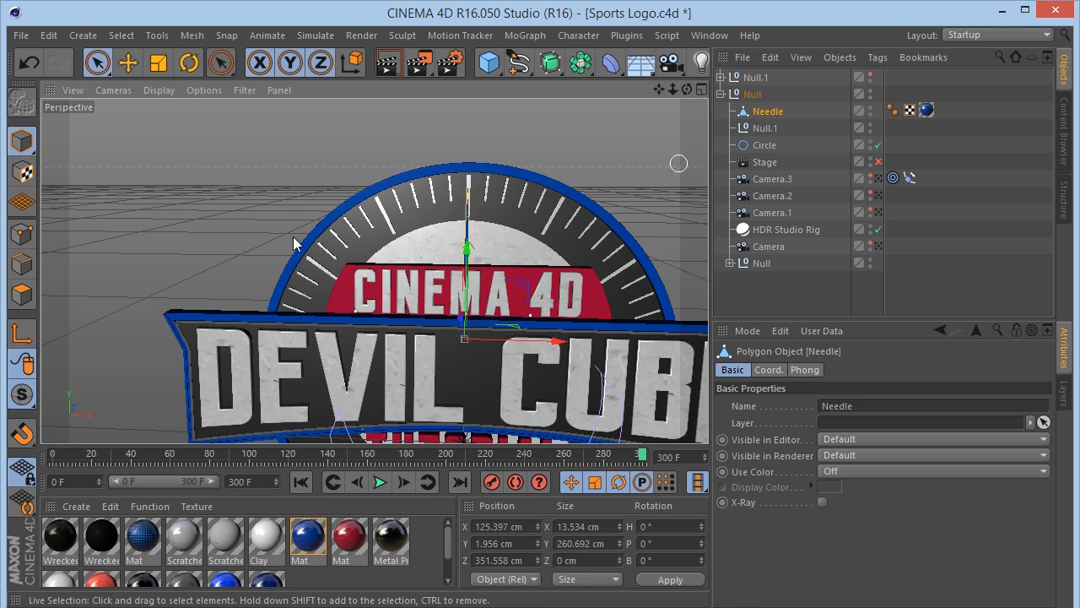
click(22, 233)
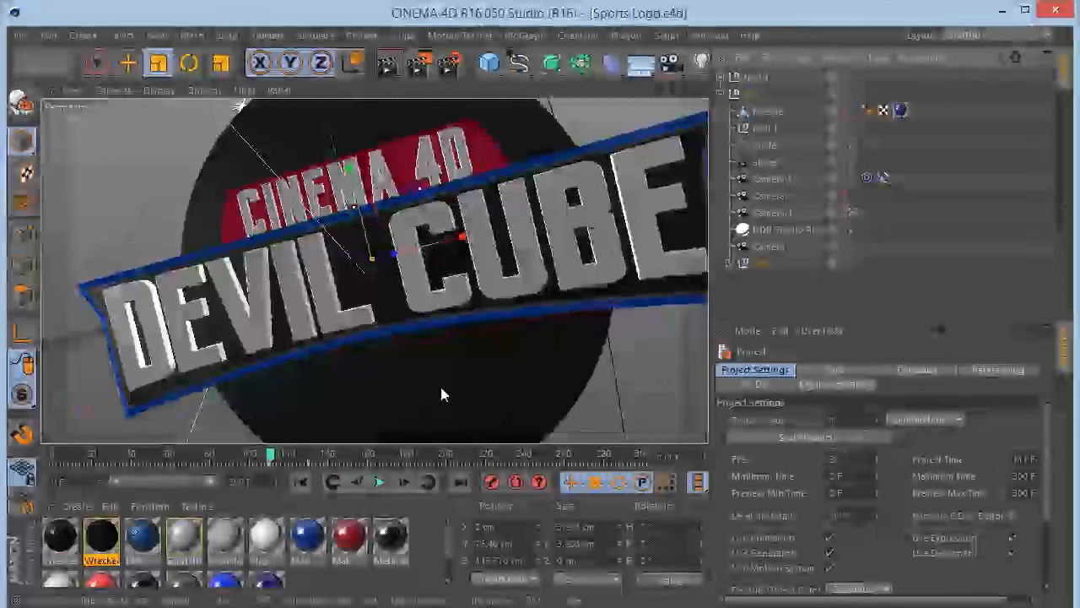
Move the timeline to frame 0 and select Camera, Camera.1, Camera.2 and Camera.3 together.
drag(270, 458, 52, 477)
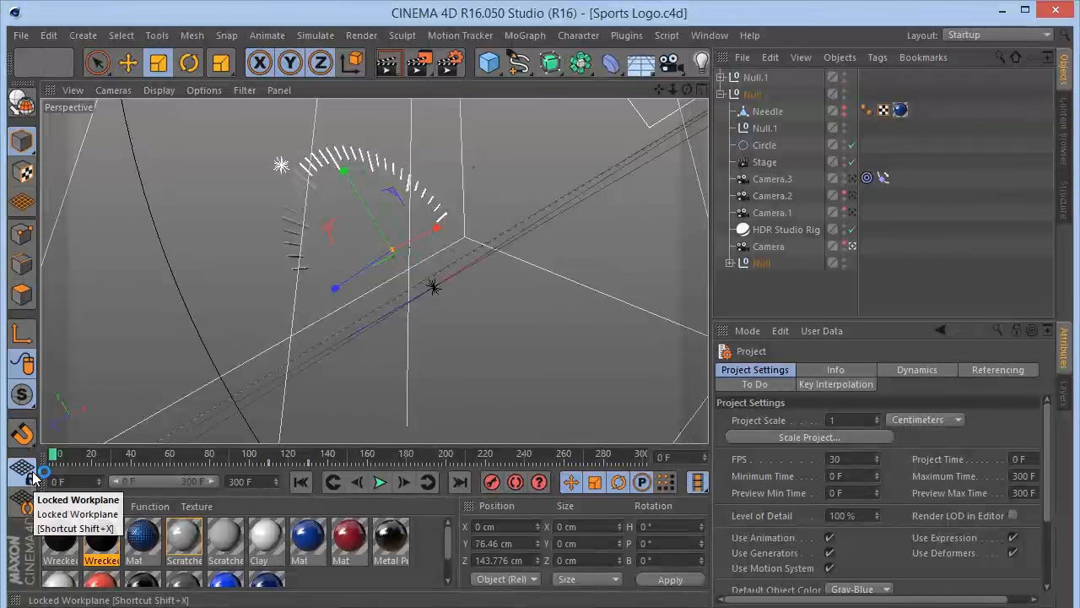
click(792, 246)
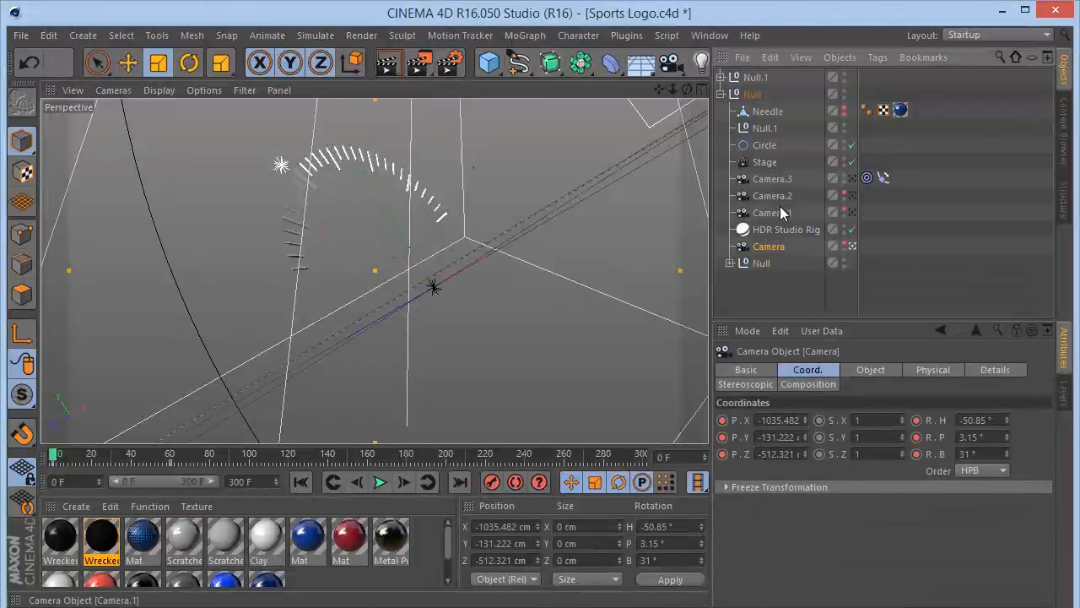
ctrl+click(781, 213)
ctrl+click(775, 196)
ctrl+click(777, 179)
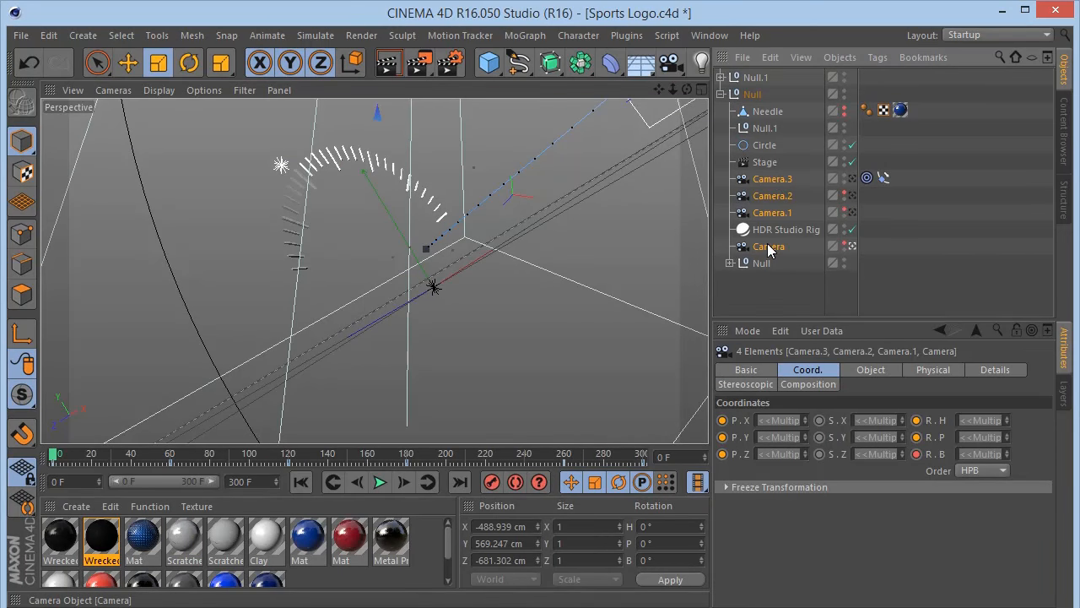
Select the Stage object, look through the camera and scene object choices, and view the Stage's object properties.
click(768, 164)
click(670, 63)
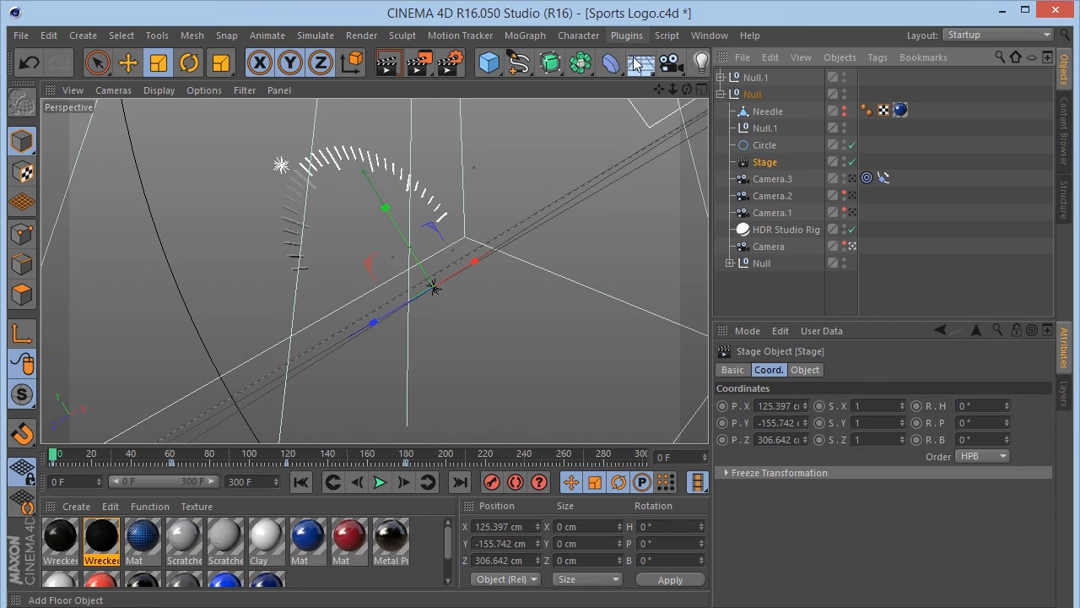
click(642, 62)
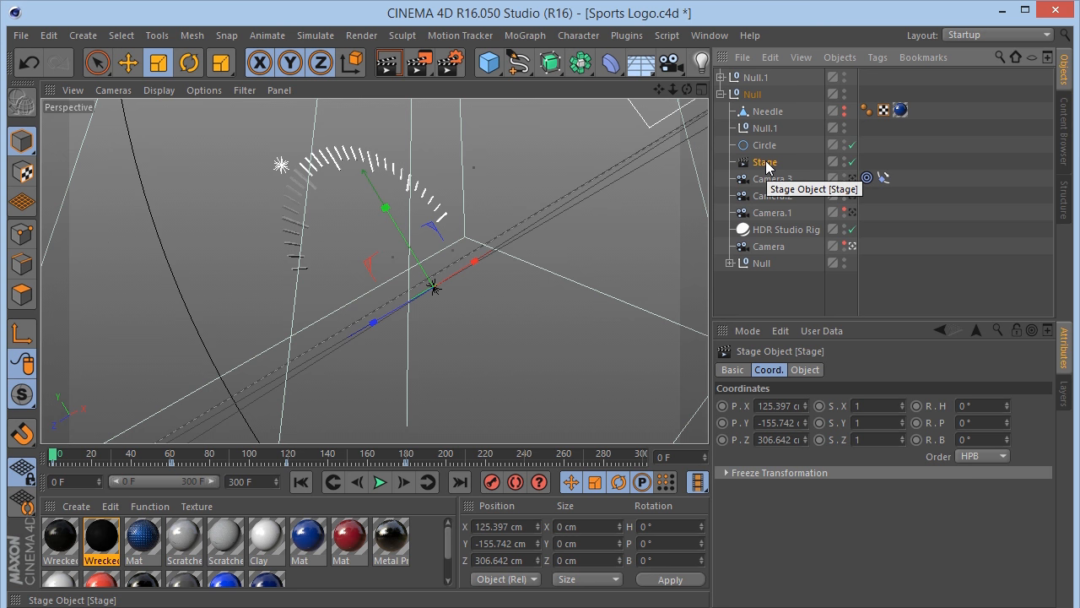
click(808, 372)
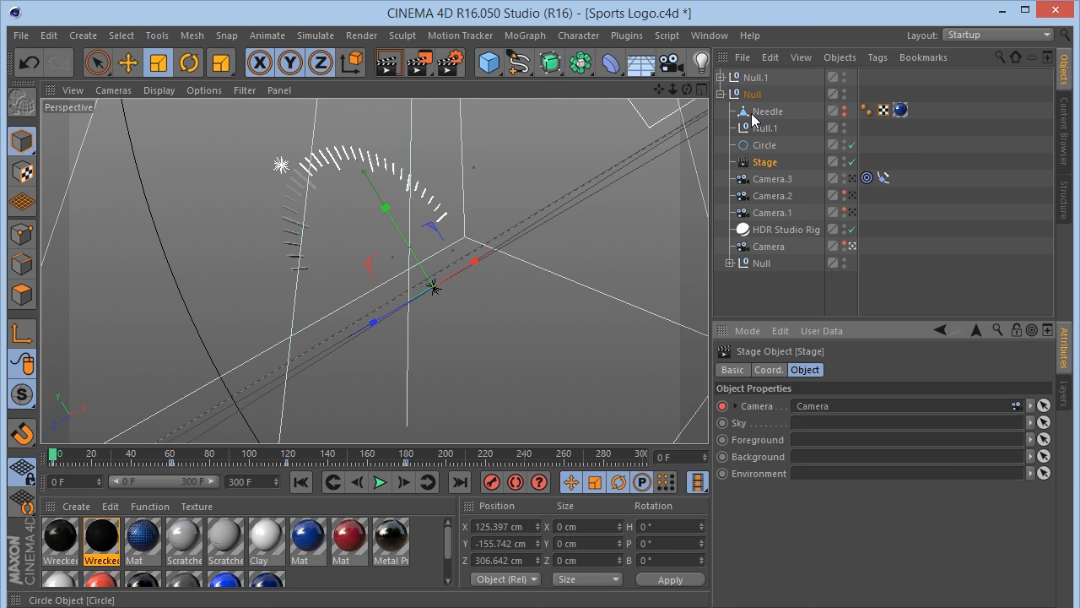
Compare the Camera and Stage objects and view Camera.1's object properties.
click(768, 247)
click(768, 164)
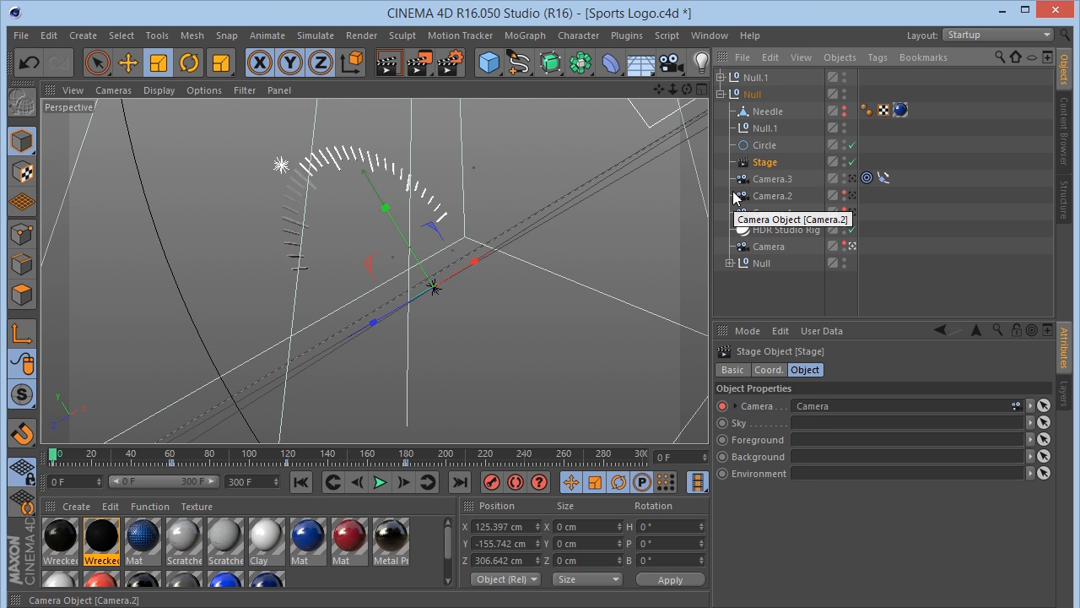
click(773, 247)
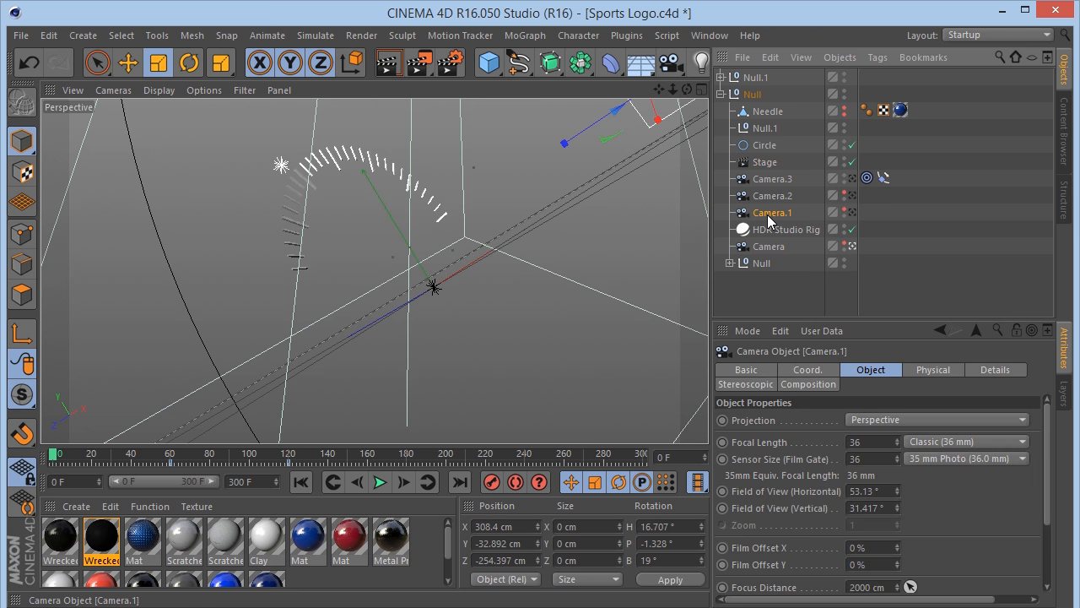
Select the Stage object and assign Camera.1 as its camera at frame 0.
click(768, 165)
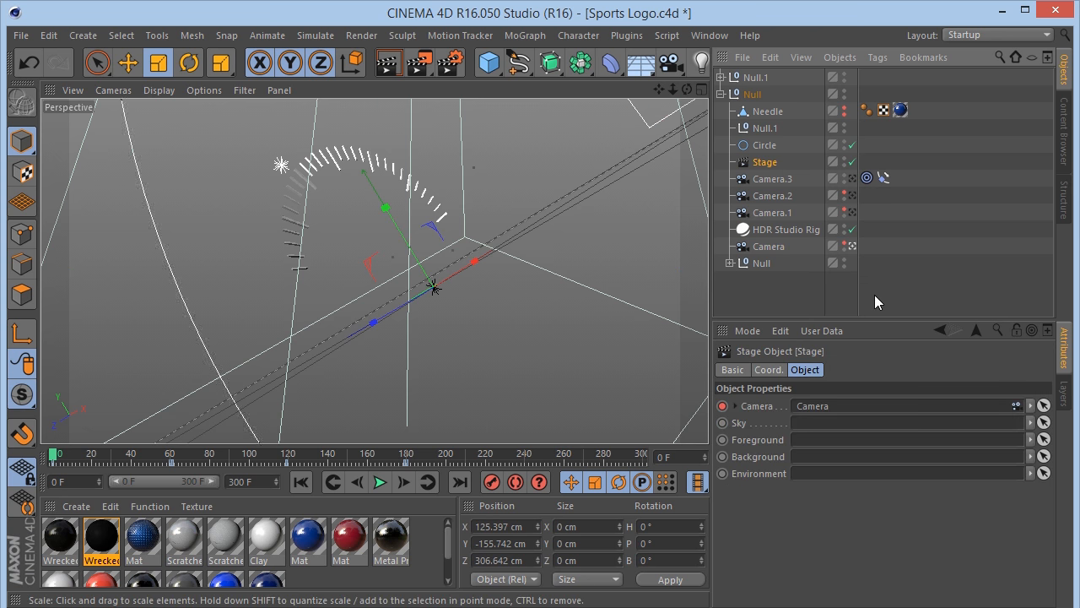
drag(815, 411, 813, 409)
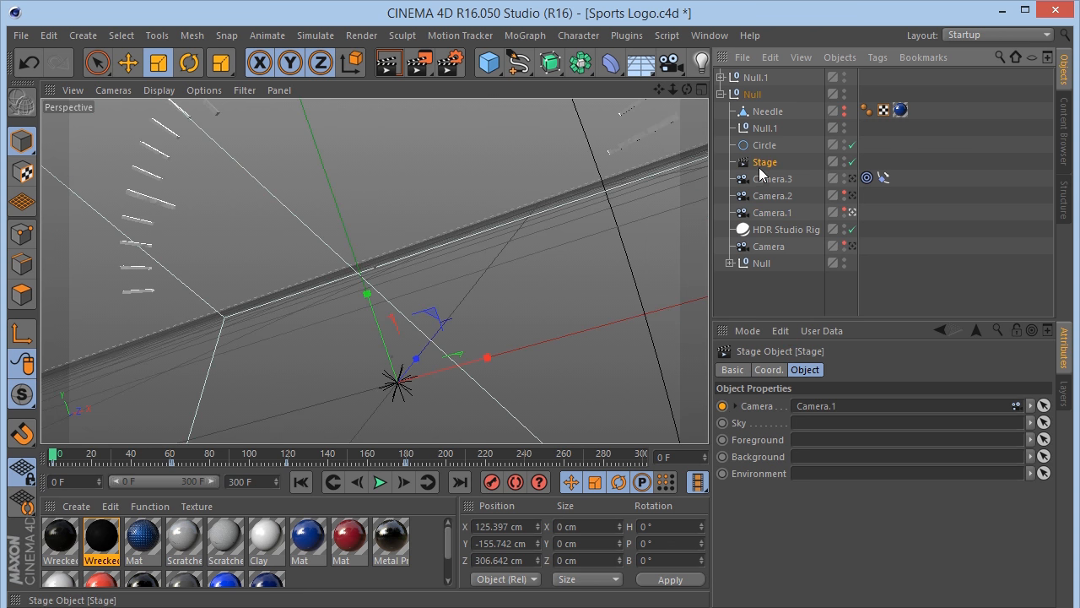
Select Camera and check the output frame rate in the render settings.
click(766, 246)
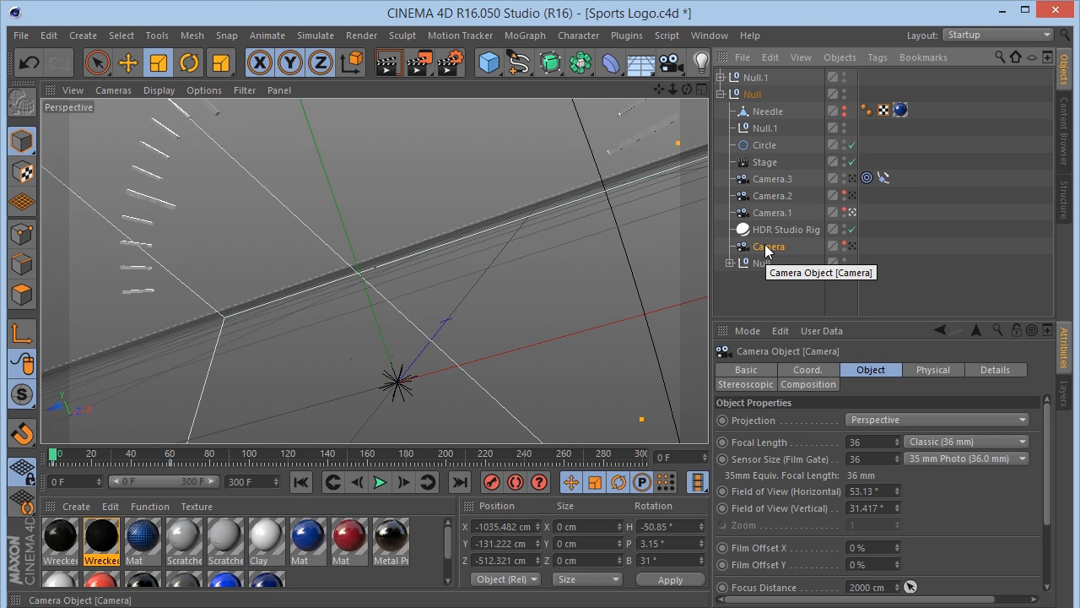
click(452, 64)
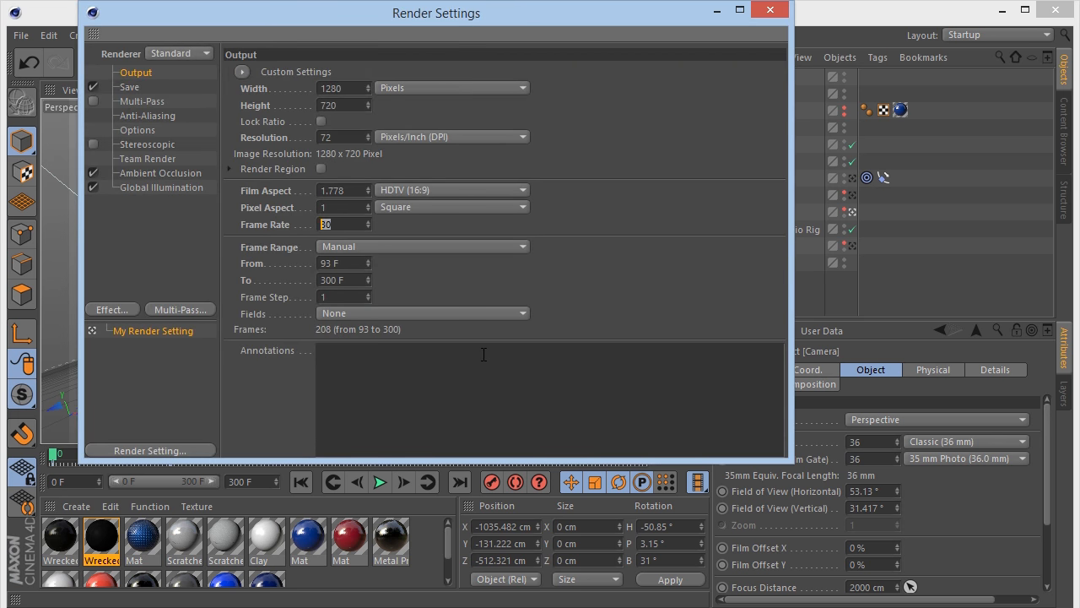
click(770, 11)
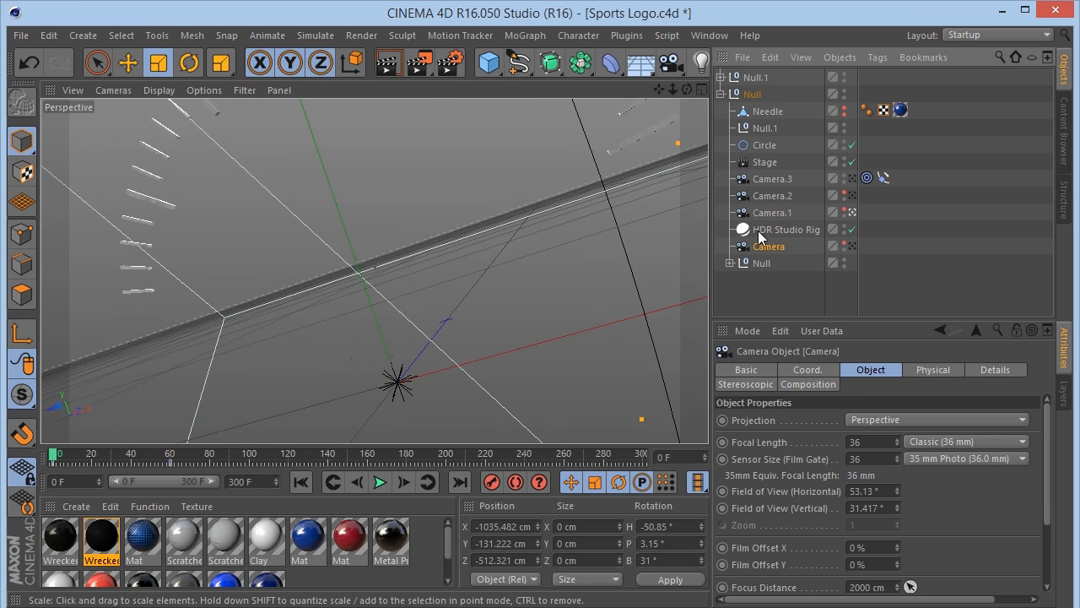
View Camera's coordinates and scrub the animation from frame 0 to frame 60.
click(851, 245)
click(812, 370)
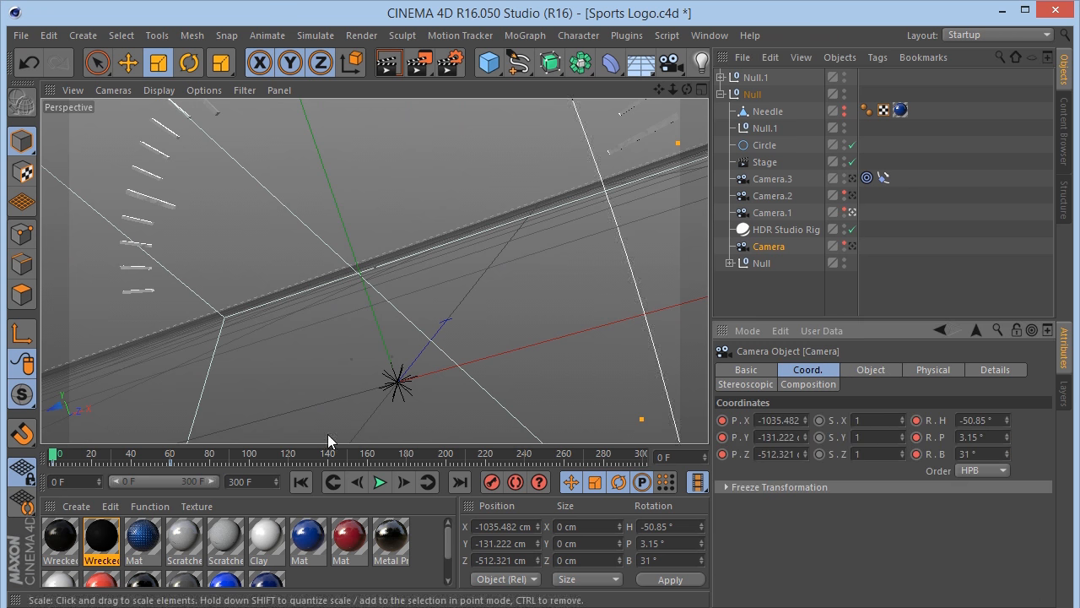
click(65, 459)
mouse_move(65, 455)
mouse_down()
mouse_move(94, 455)
mouse_move(53, 456)
mouse_up()
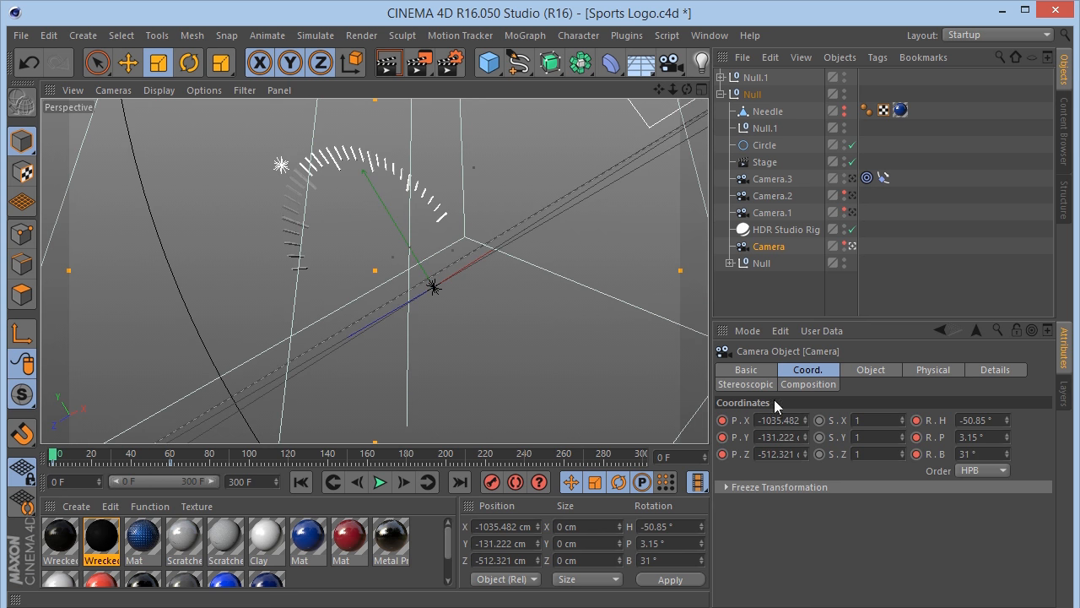
drag(54, 457, 171, 480)
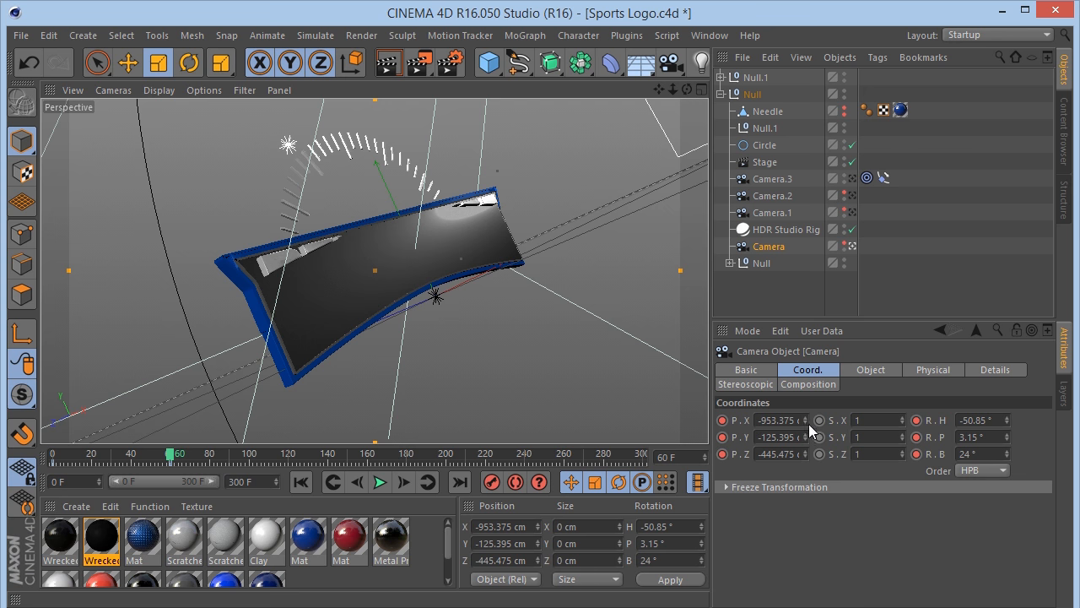
Advance to frame 61 and check which camera the Stage object uses there, comparing it with Camera.1.
click(769, 163)
click(404, 482)
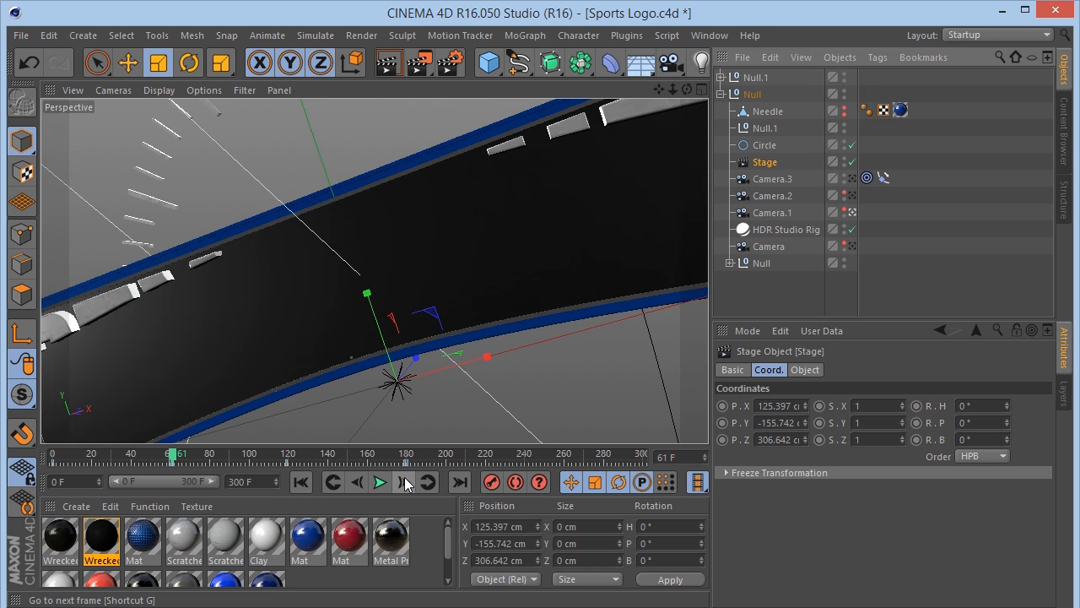
click(784, 211)
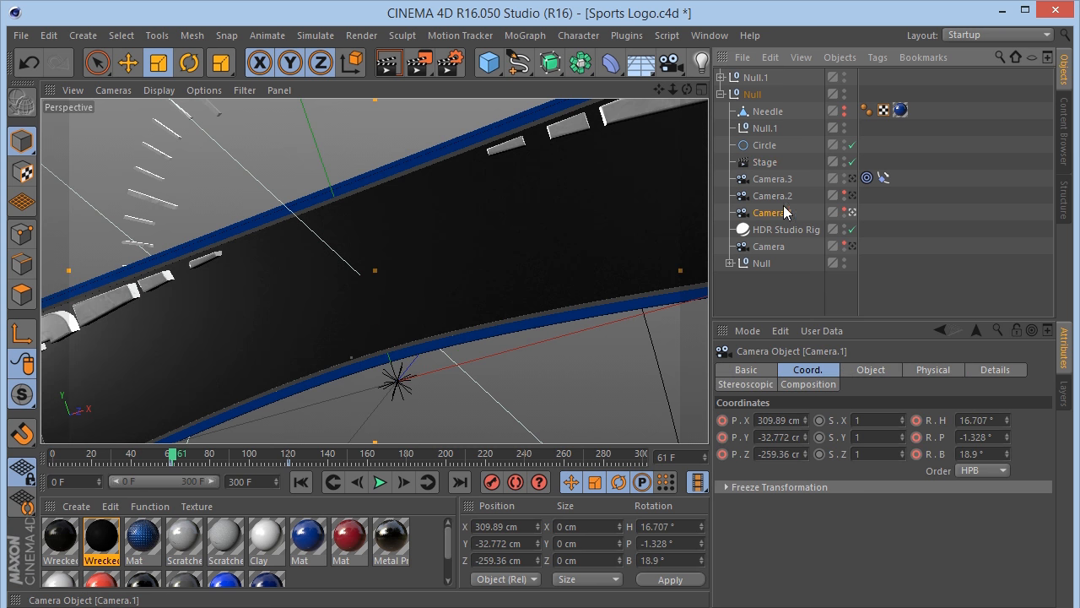
click(766, 161)
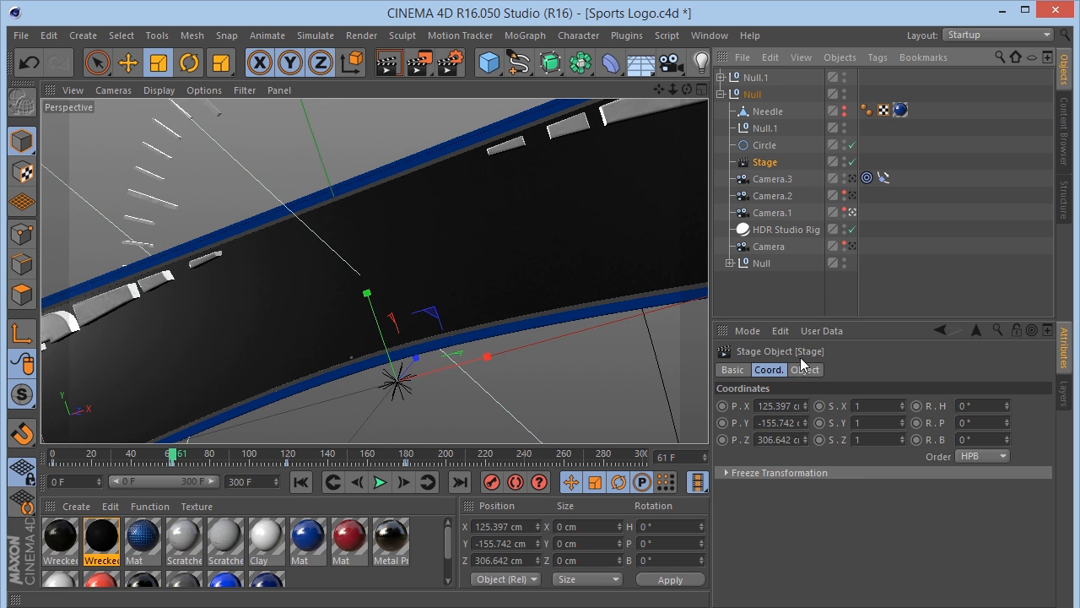
click(801, 370)
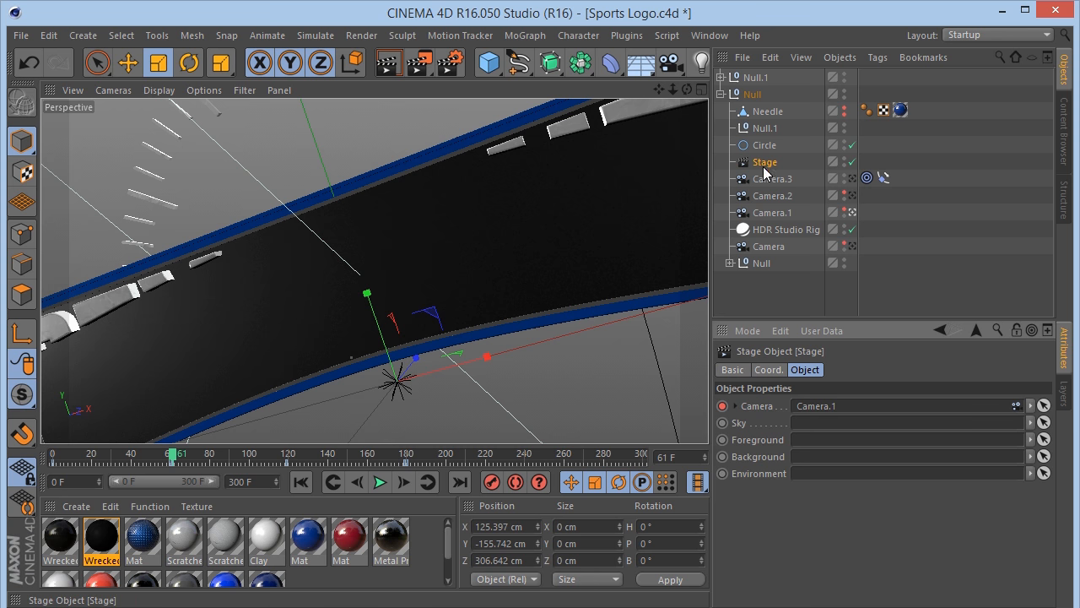
View Camera.1's coordinates and scrub the animation to frame 120.
click(771, 214)
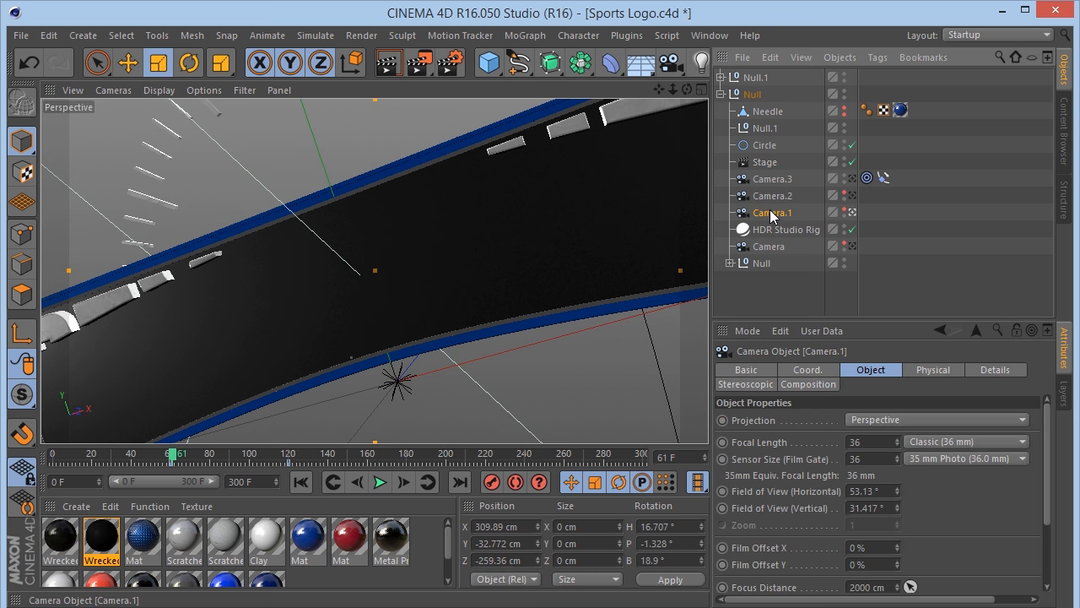
click(799, 372)
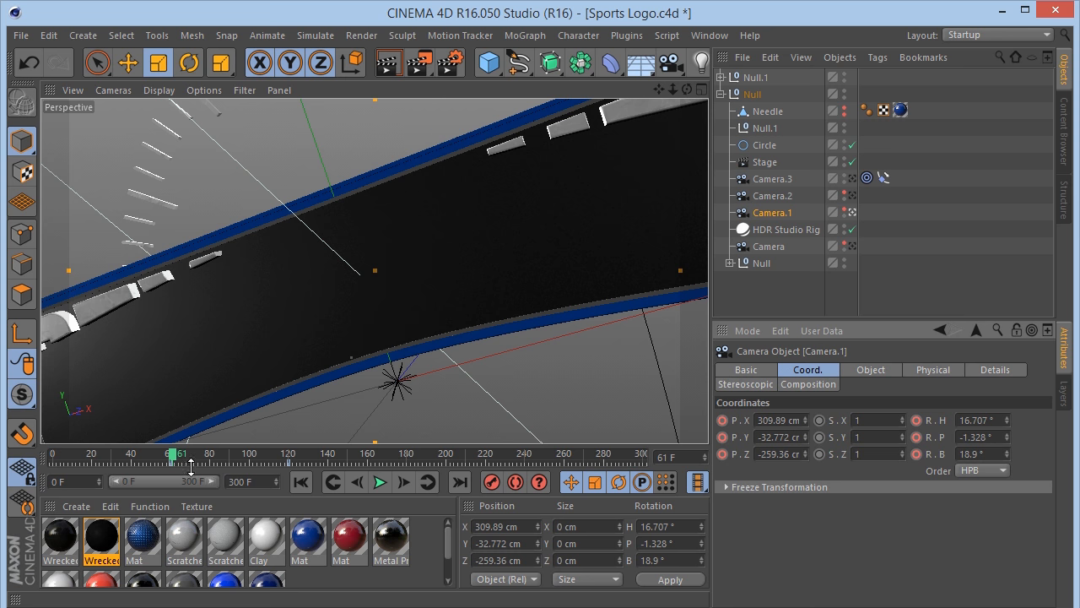
drag(177, 462, 289, 465)
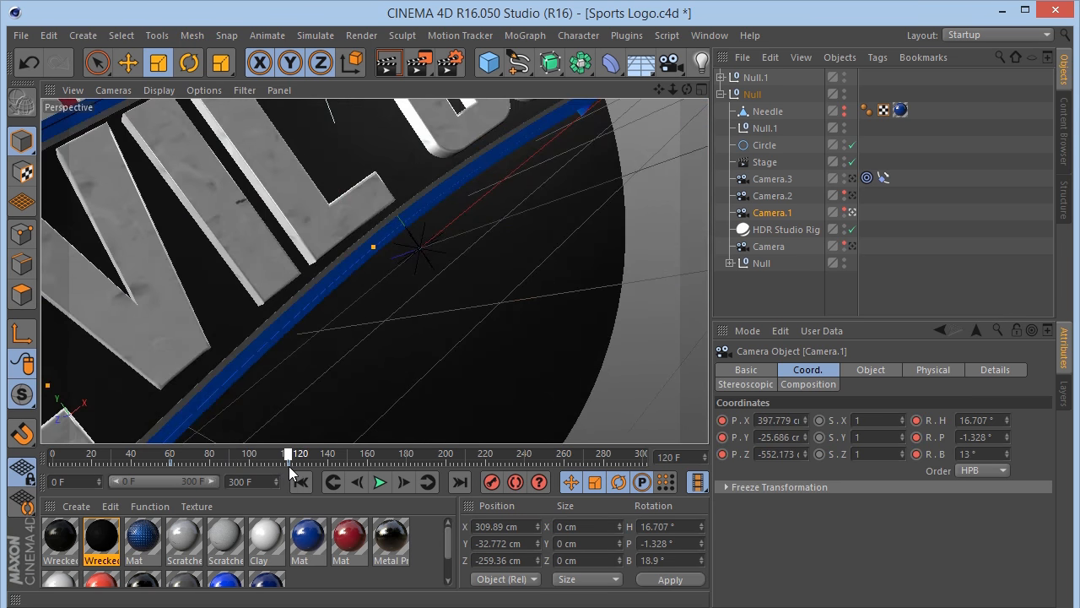
Check the Stage's object properties at frame 120, select Camera.2 and scrub the animation to frame 180.
click(772, 162)
click(805, 369)
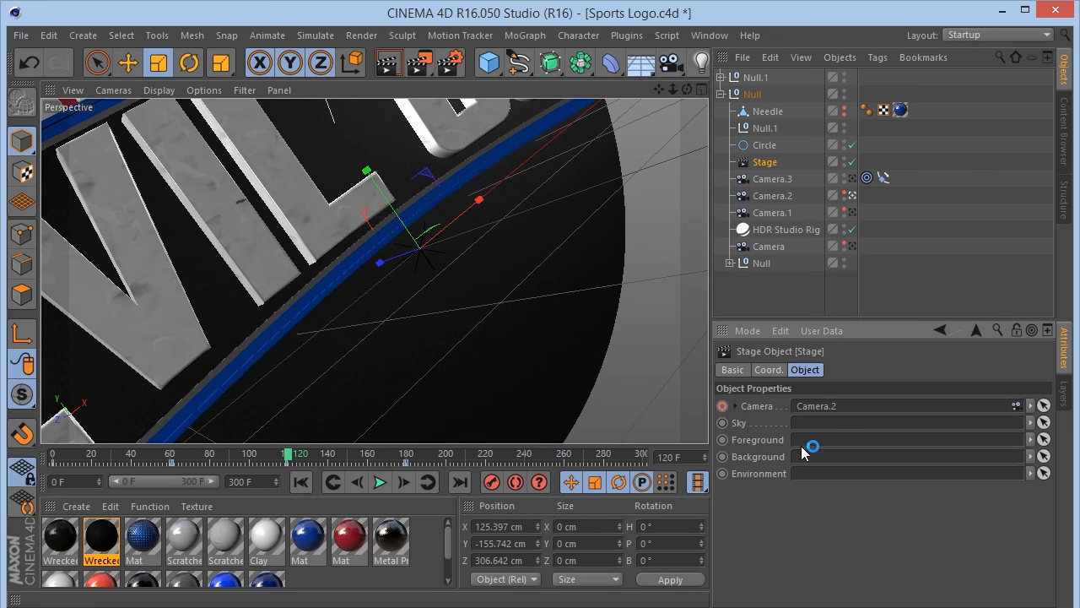
click(771, 196)
drag(282, 457, 409, 454)
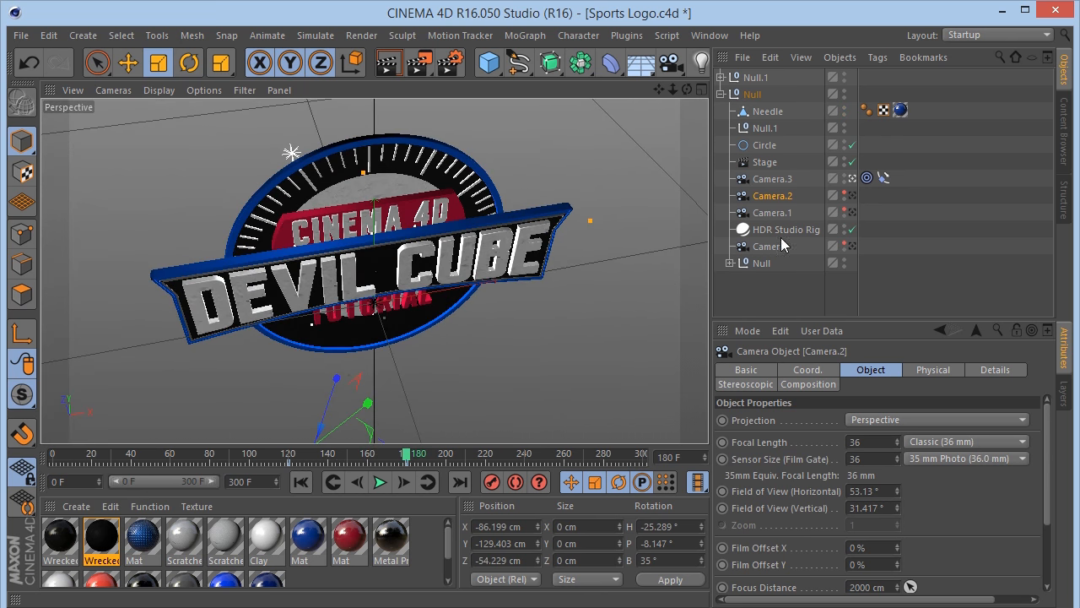
View Camera.3's coordinates, scrub to frame 196 and check the camera assigned in the Stage's object properties.
click(772, 179)
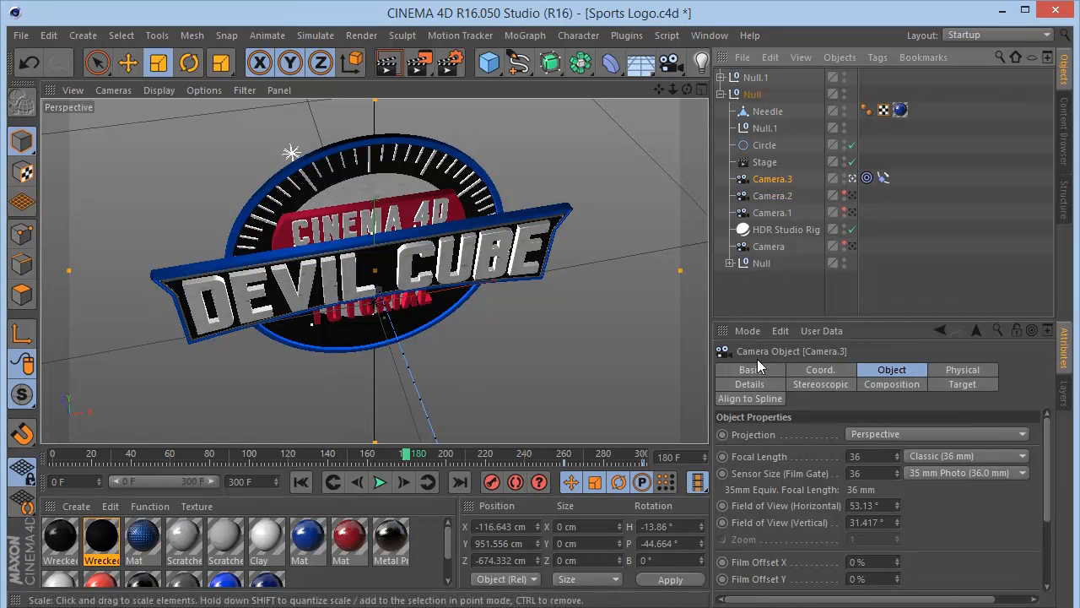
click(815, 371)
drag(406, 455, 439, 454)
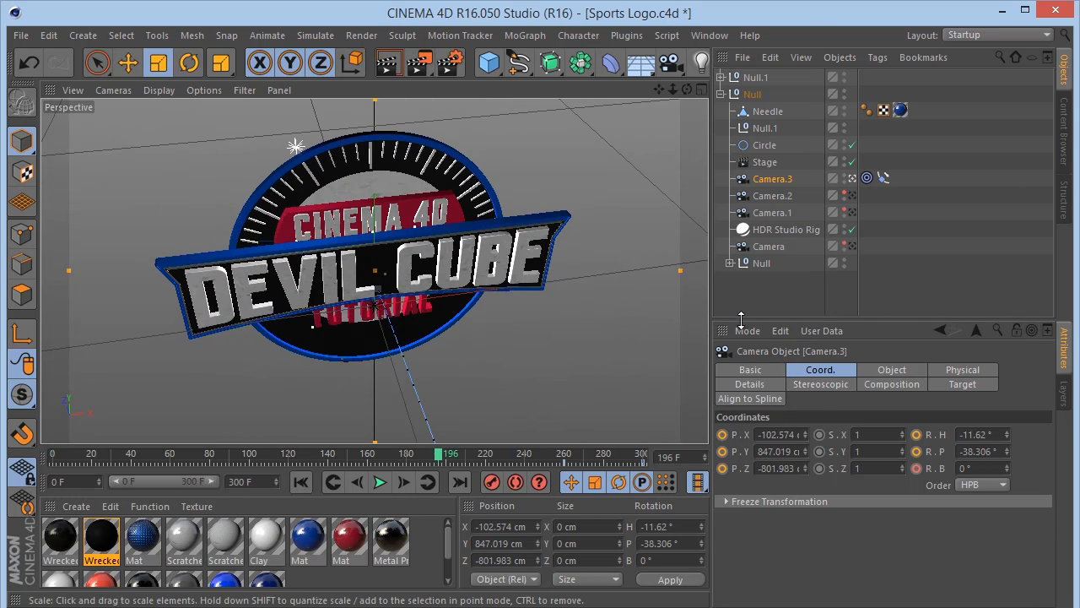
click(765, 162)
click(805, 369)
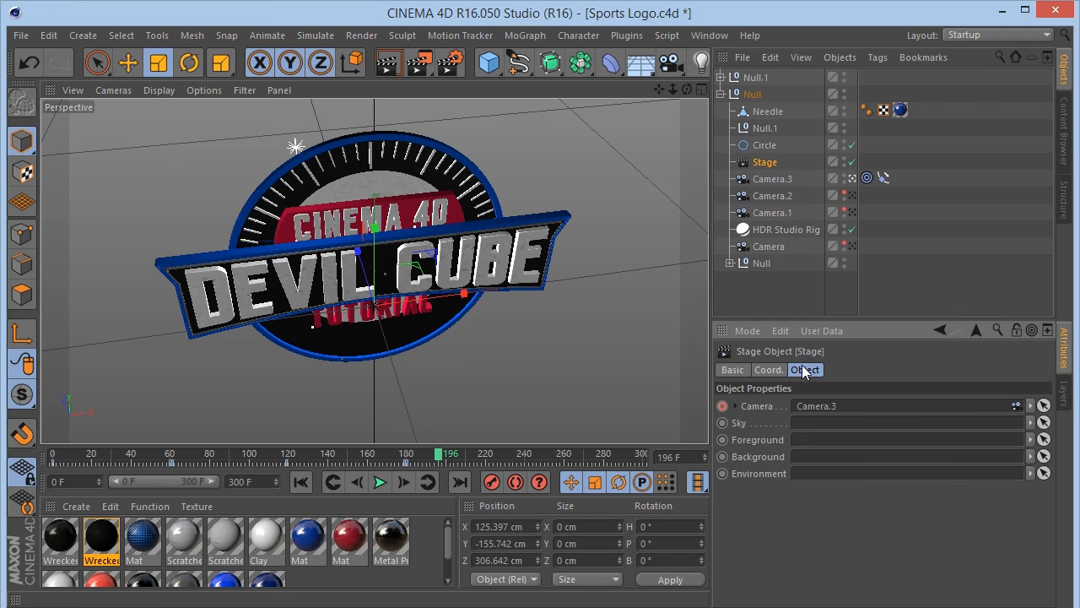
Inspect the properties of Camera.3's Align to Spline and Target tags.
click(760, 179)
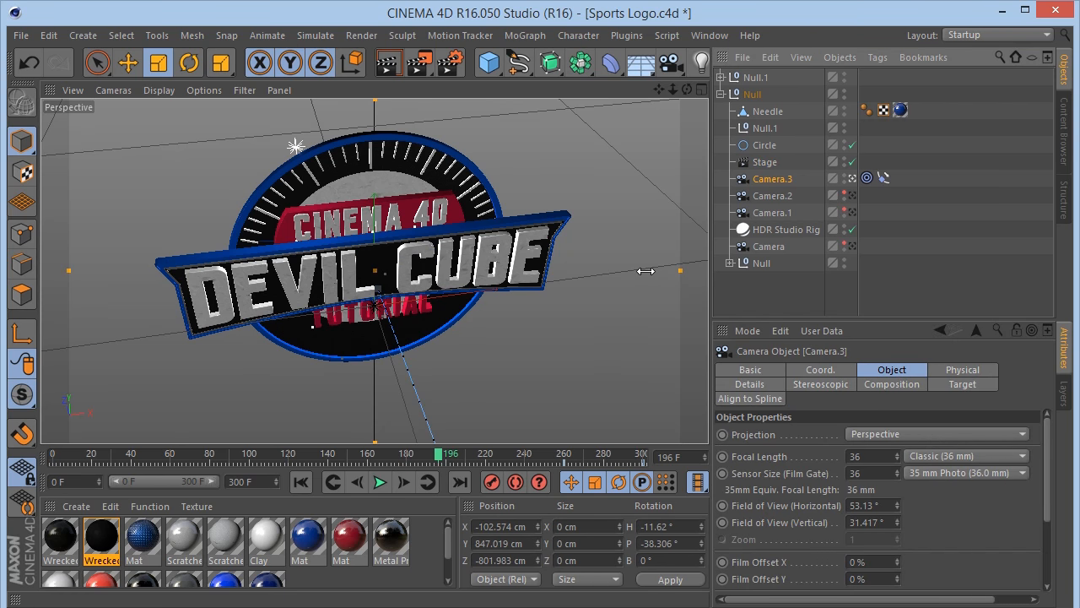
click(868, 178)
click(883, 178)
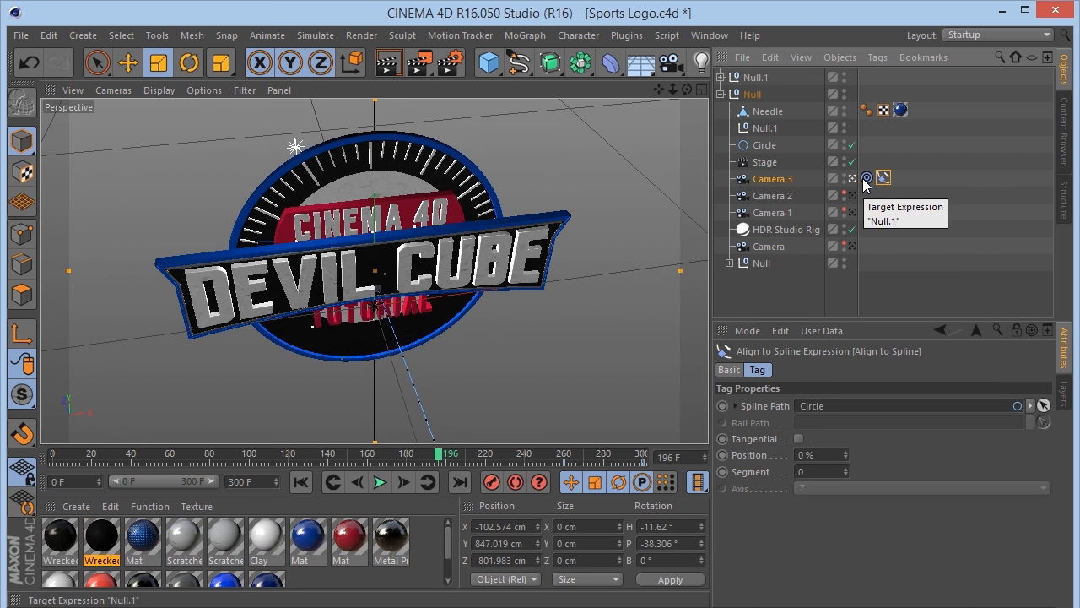
click(867, 178)
Look up the Target tag among the CINEMA 4D tags available for Camera.3.
click(777, 179)
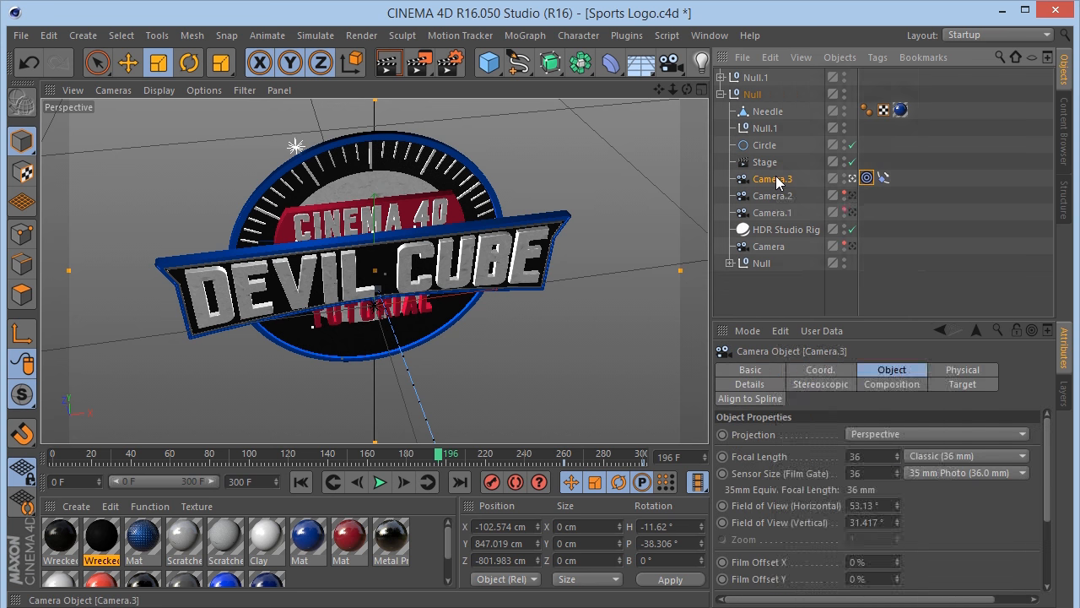
right_click(776, 180)
mouse_move(835, 22)
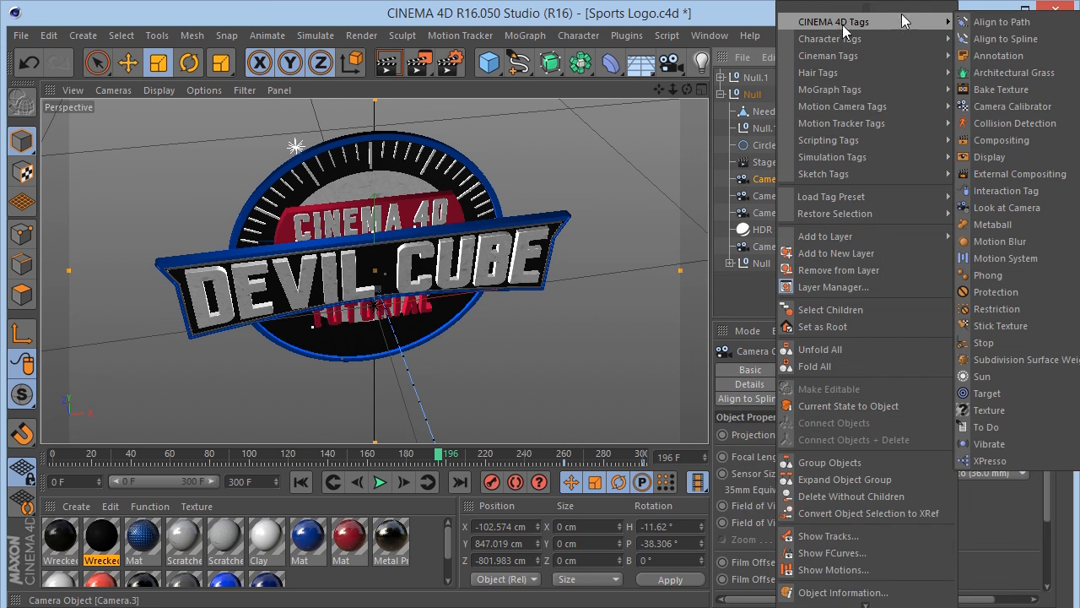
click(986, 392)
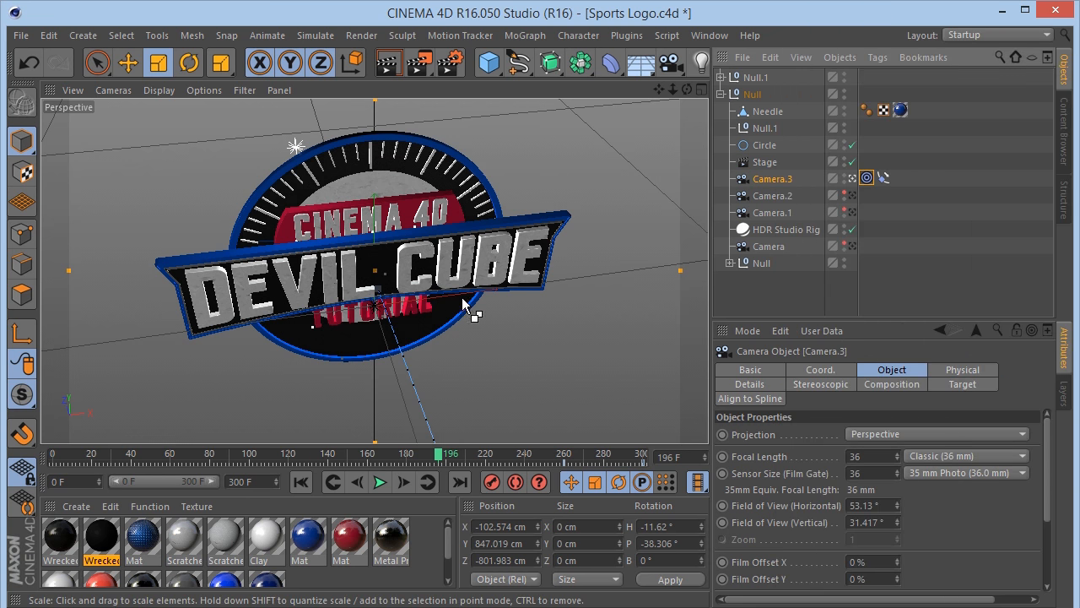
Create a new document and add a cube and a camera to it.
key(ctrl+n)
click(488, 62)
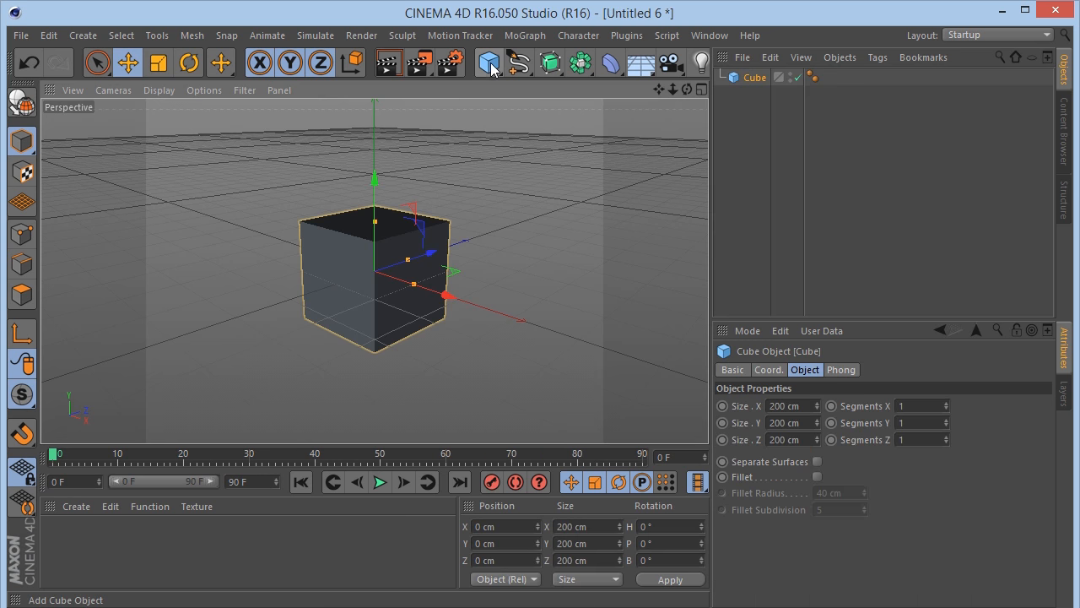
click(671, 62)
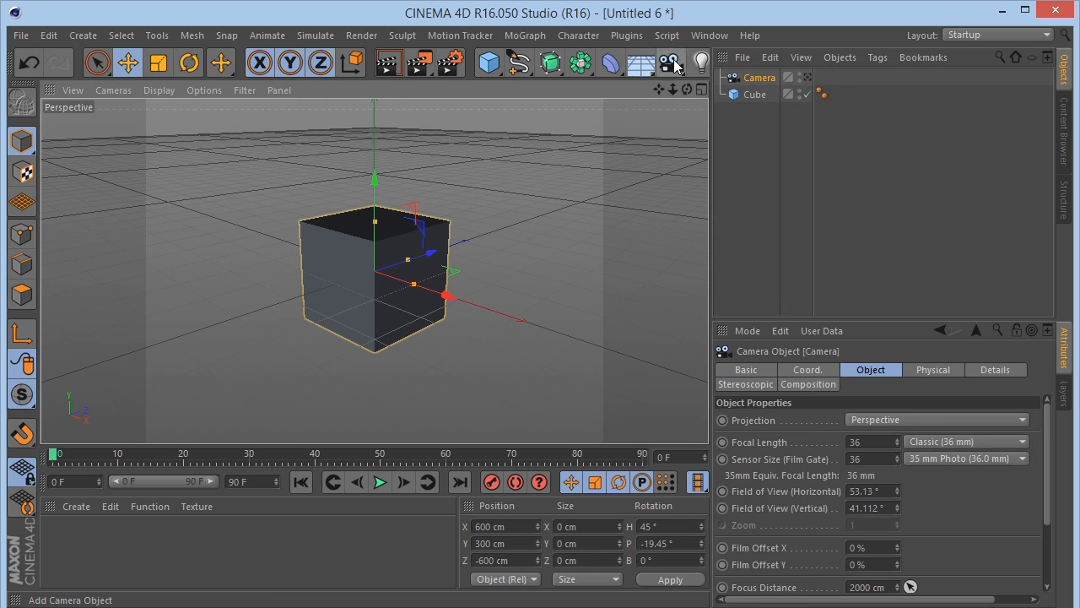
Add a Target tag to the camera with the Cube as target object and look through that camera.
right_click(744, 79)
mouse_move(760, 30)
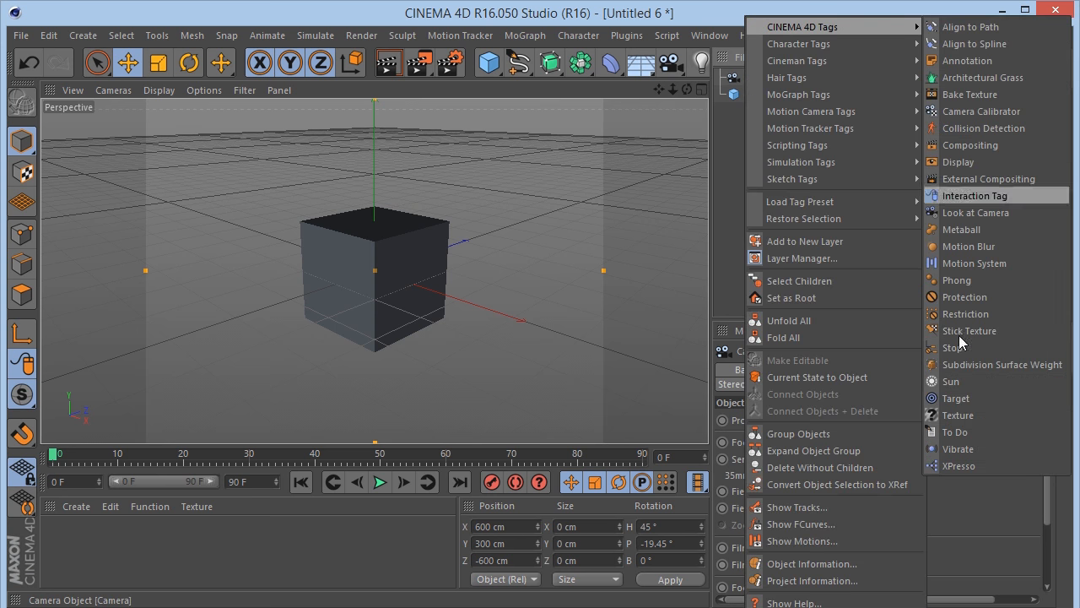
click(968, 398)
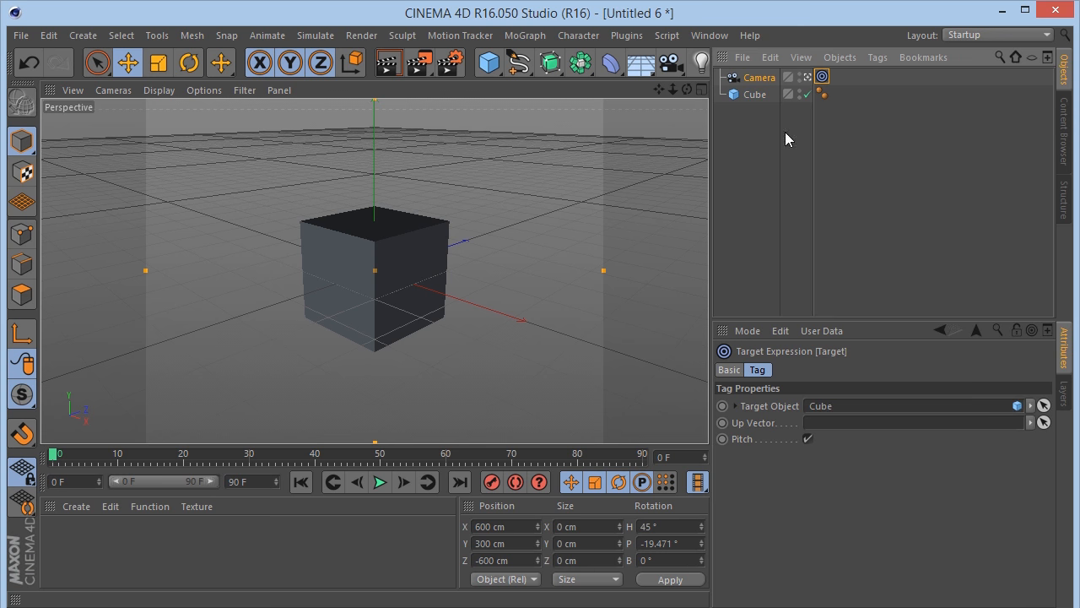
Orbit, zoom and pan the camera around the Cube to test its targeting.
drag(687, 89, 1, 112)
drag(672, 88, 577, 89)
drag(685, 91, 558, 94)
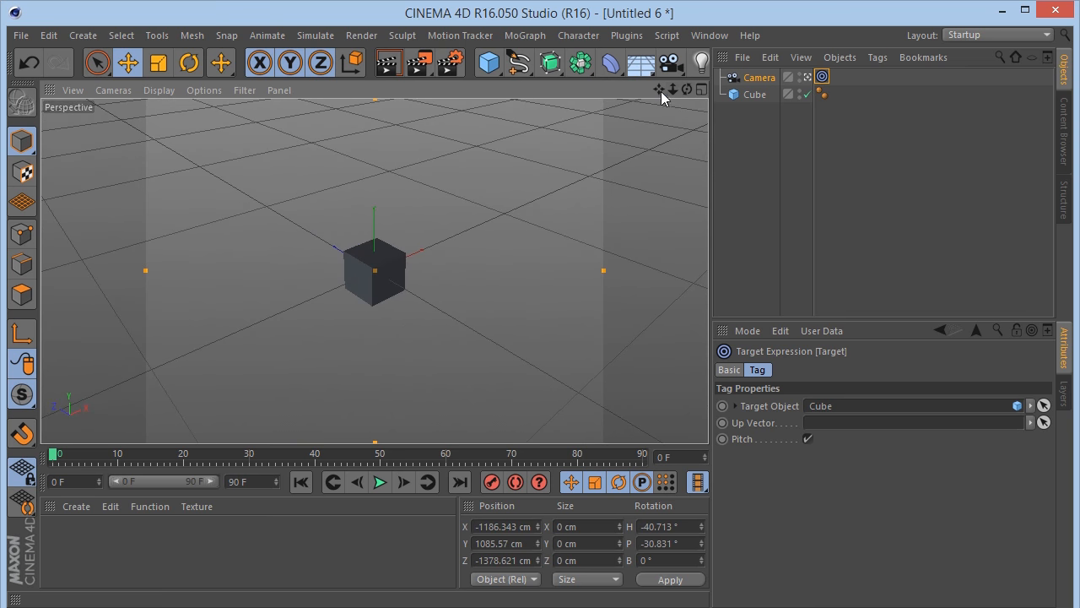
drag(658, 89, 338, 241)
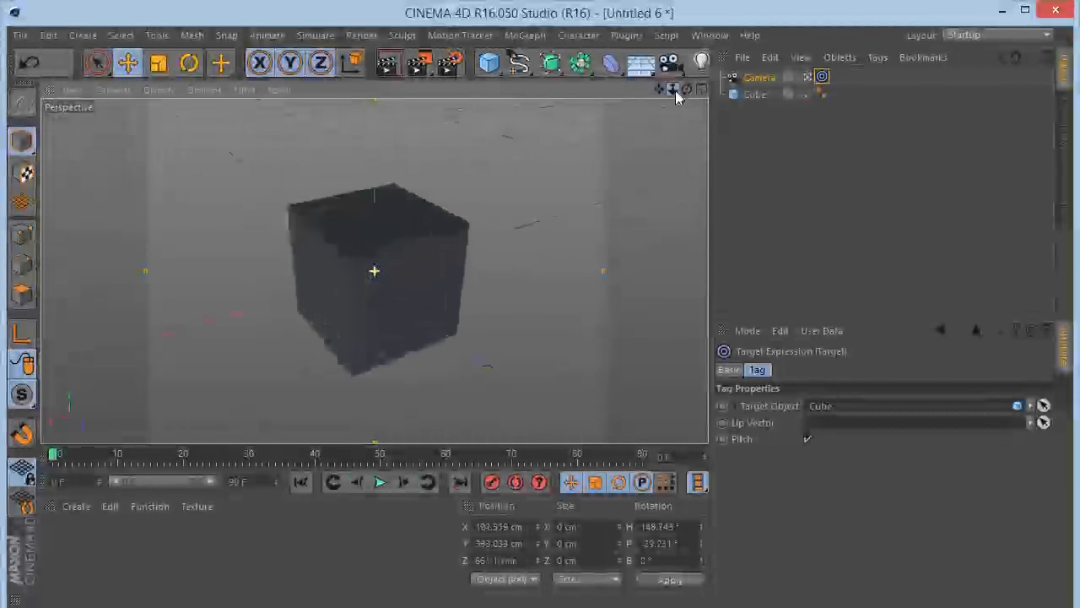
Switch back to the Sports Logo.c4d document, select Null.1 and activate the Live Selection tool.
click(709, 34)
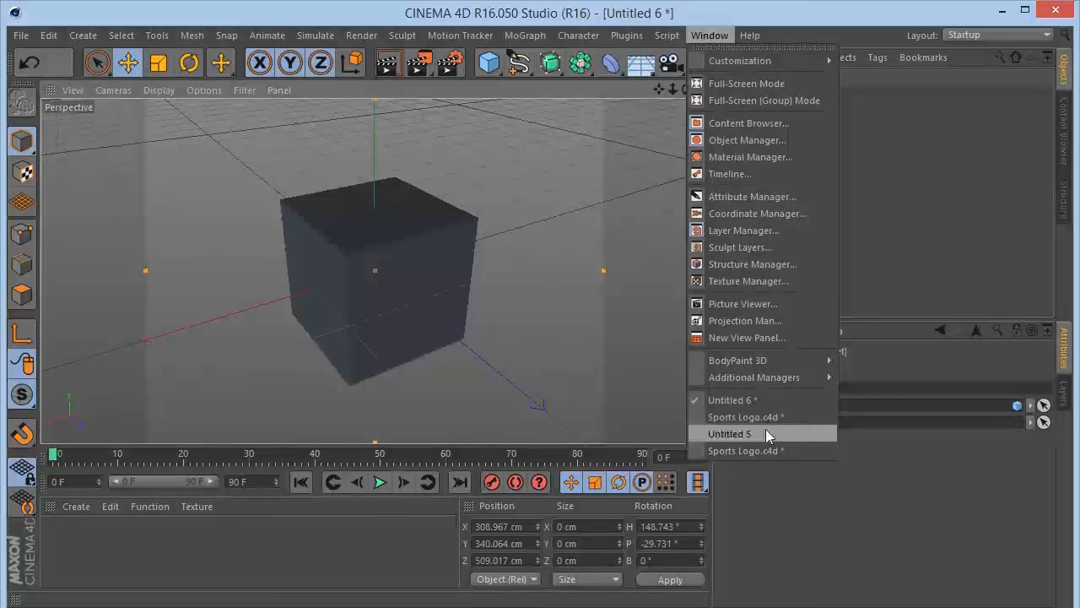
click(742, 415)
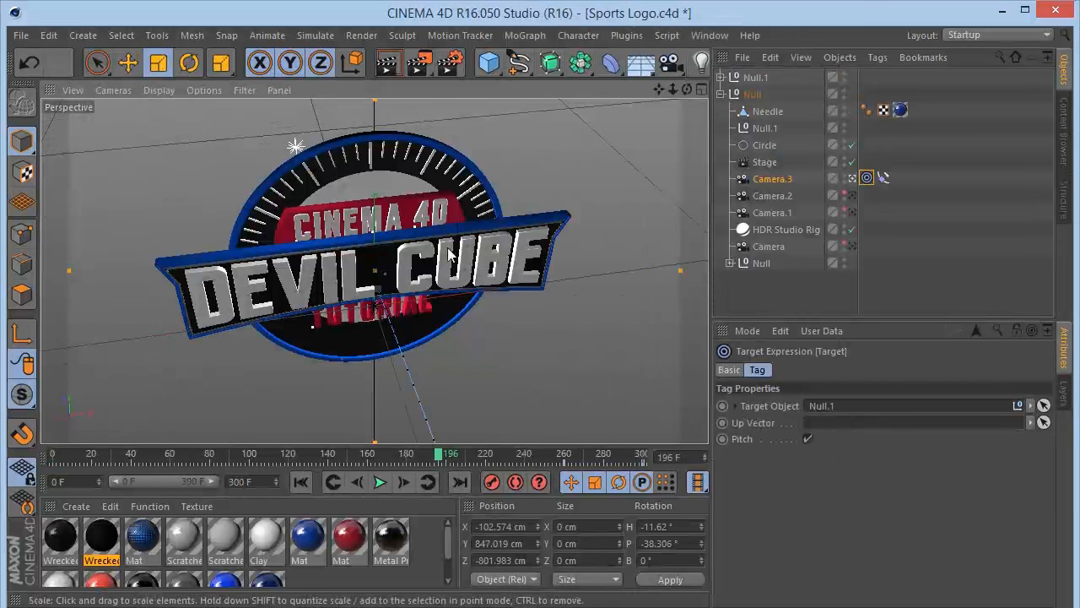
click(766, 131)
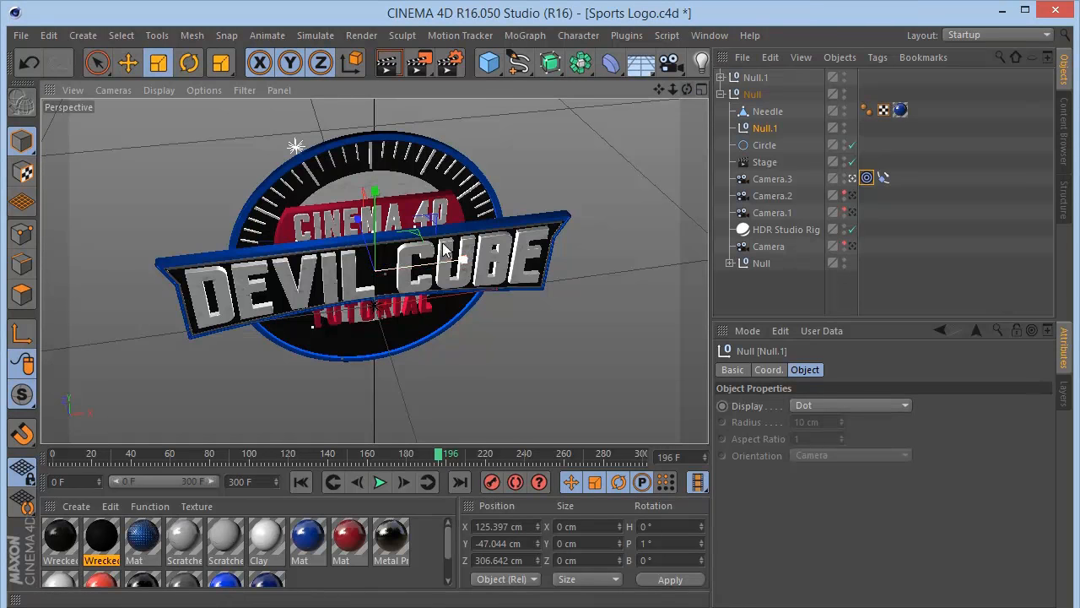
key(space)
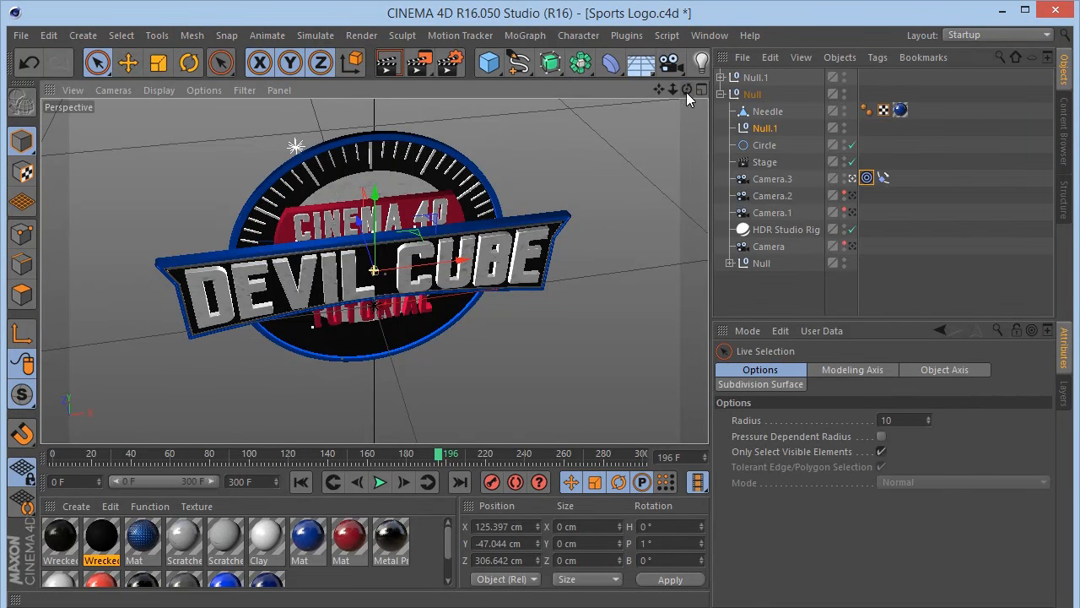
Examine the properties of Null.1, Camera.3 and Camera.3's Align to Spline tag in the Sports Logo scene.
click(769, 179)
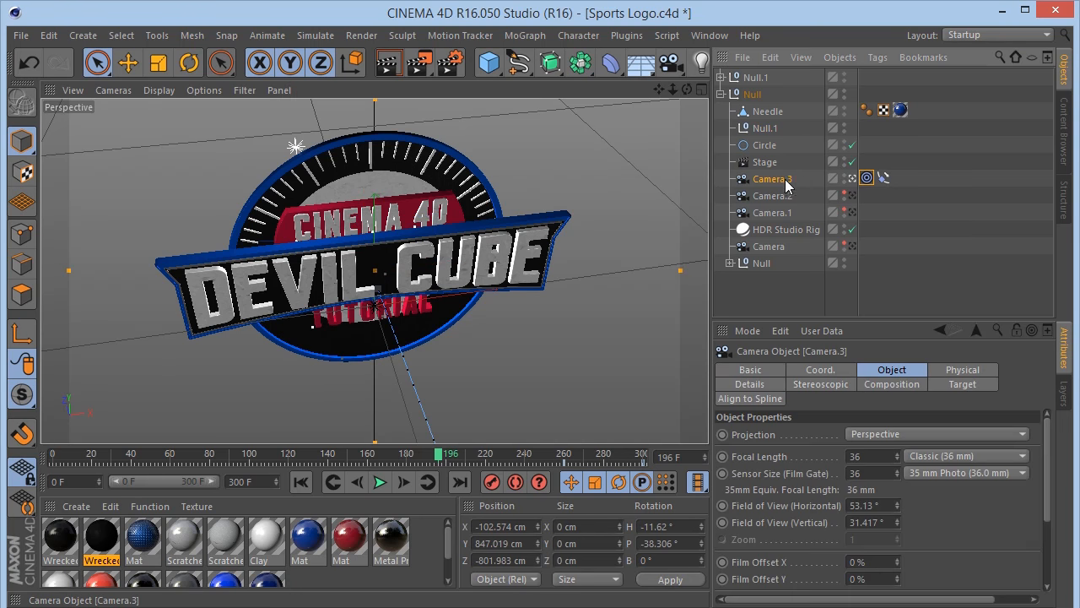
click(765, 128)
click(767, 372)
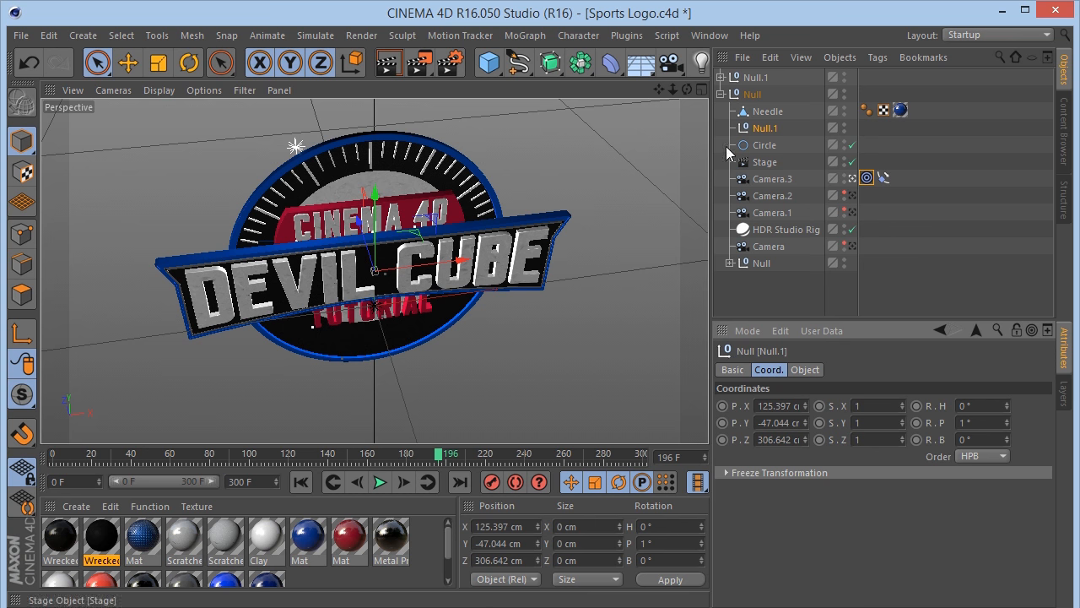
click(805, 371)
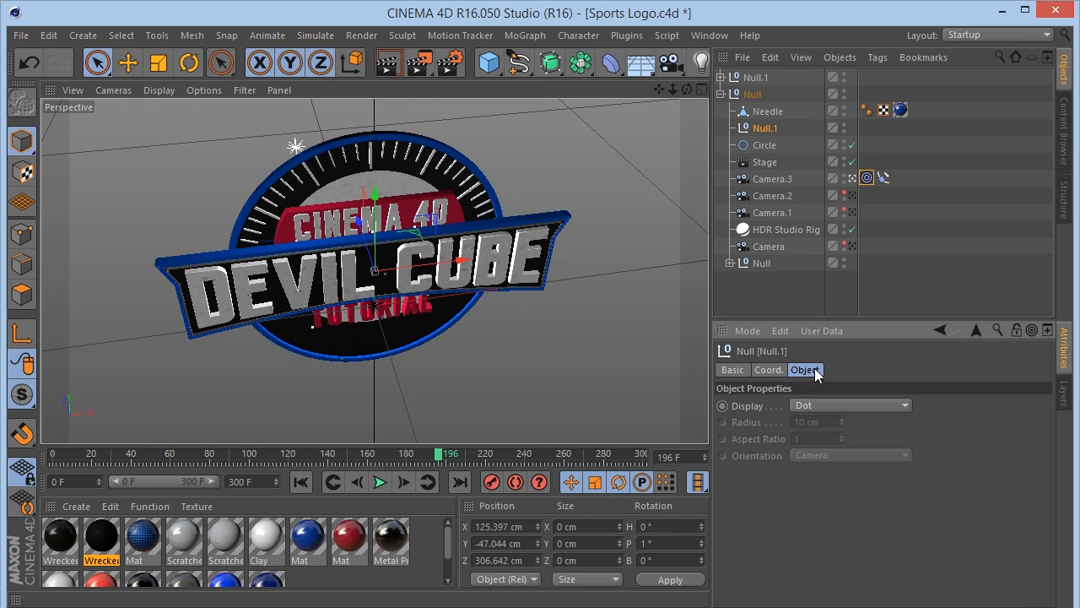
click(778, 179)
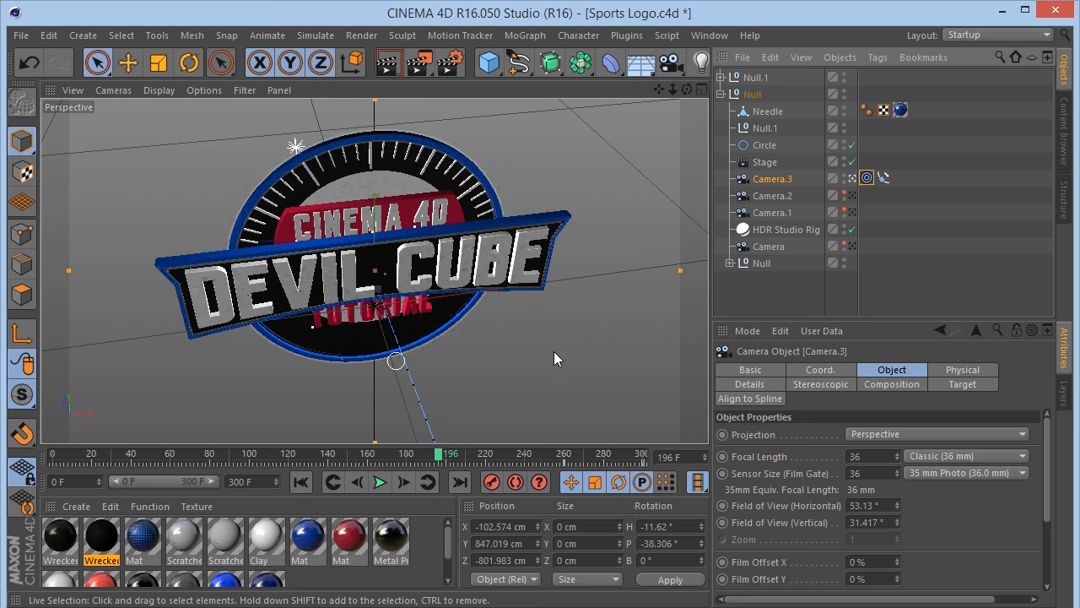
click(883, 178)
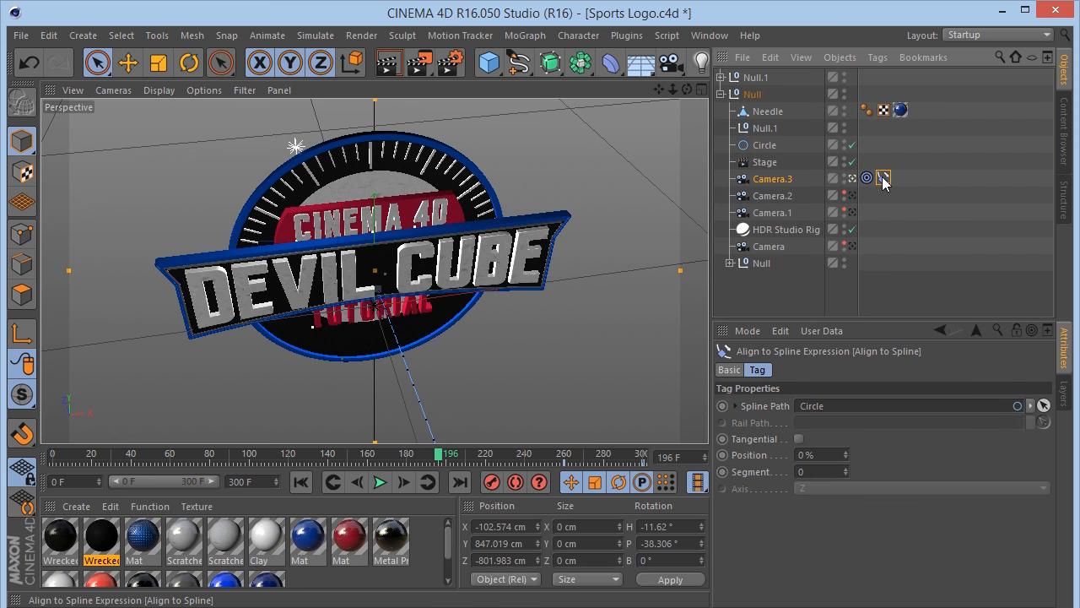
Switch to the Untitled 6 document and replace the camera's Target tag with an Align to Spline tag.
click(709, 35)
click(742, 397)
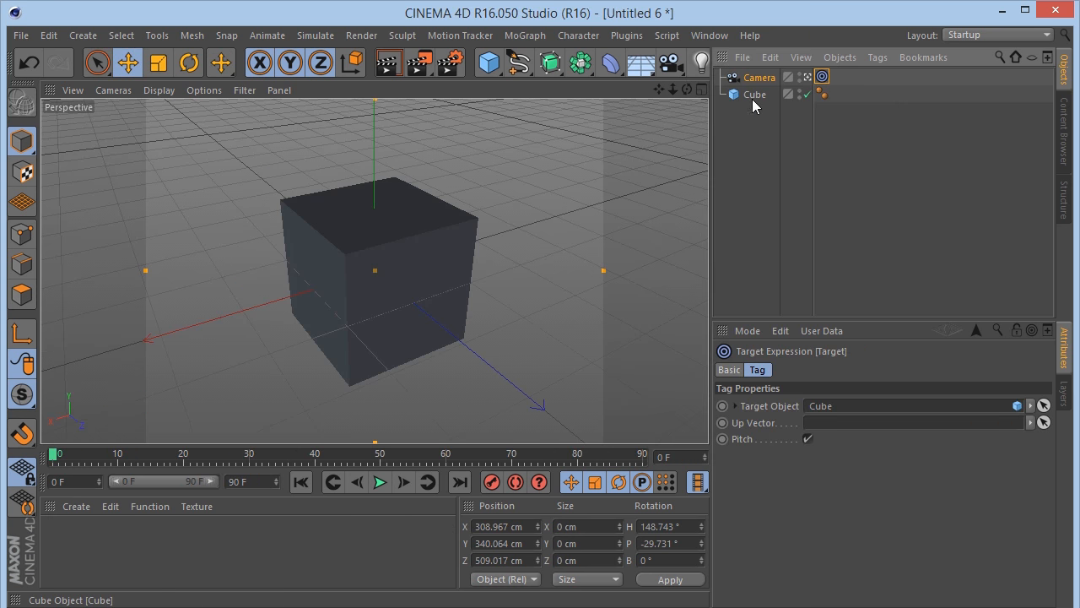
key(Delete)
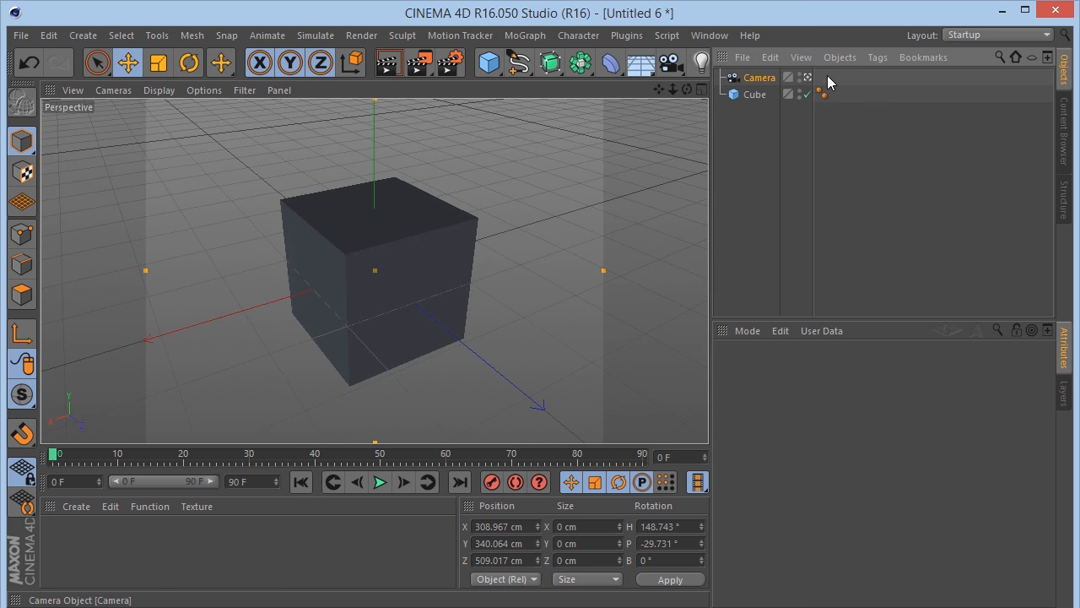
click(756, 83)
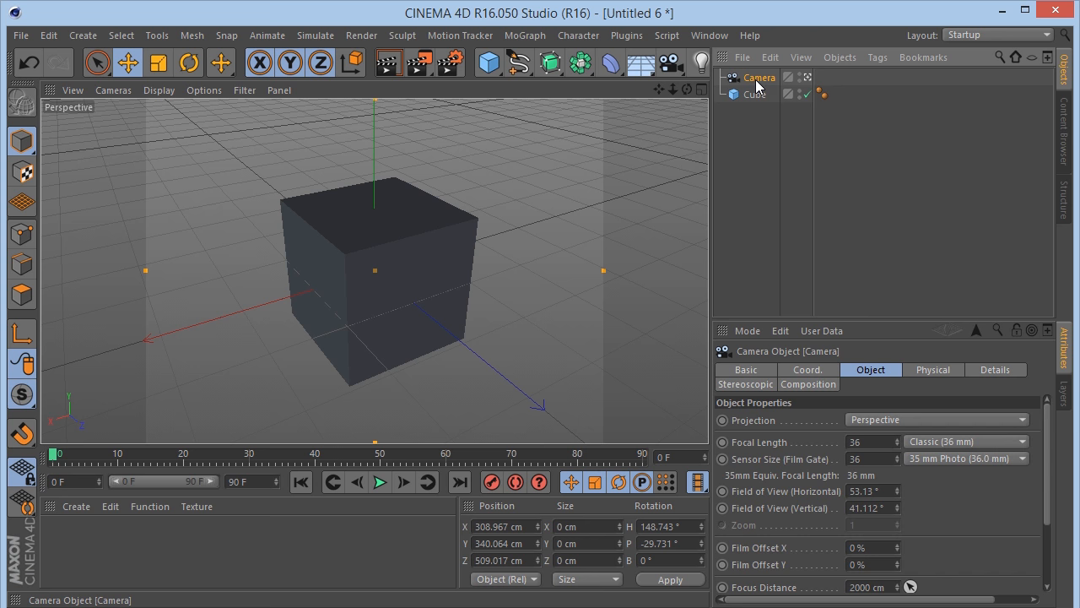
right_click(756, 83)
mouse_move(854, 30)
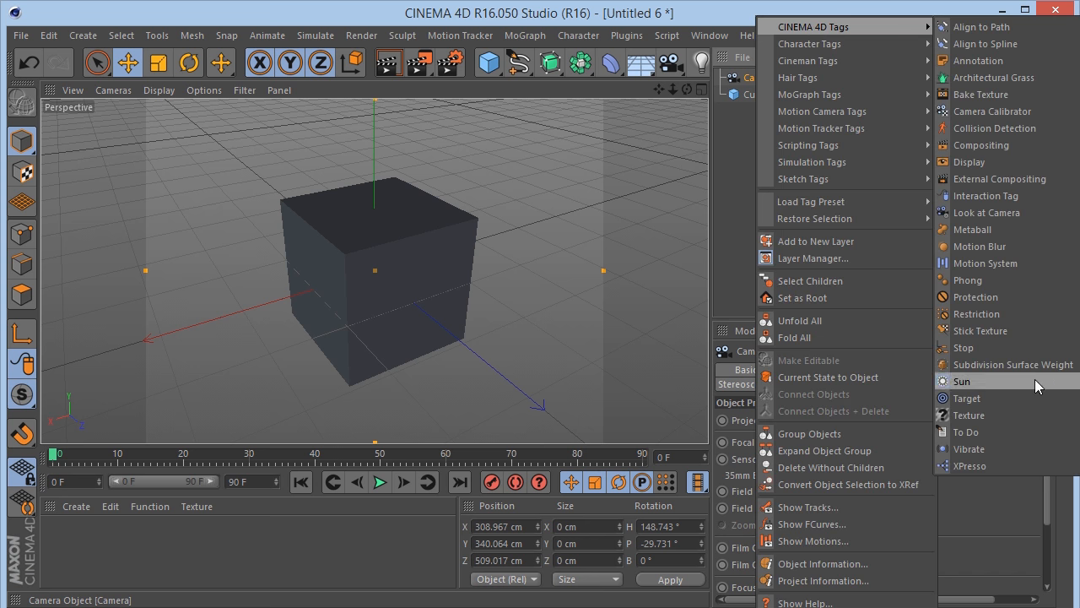
click(1000, 42)
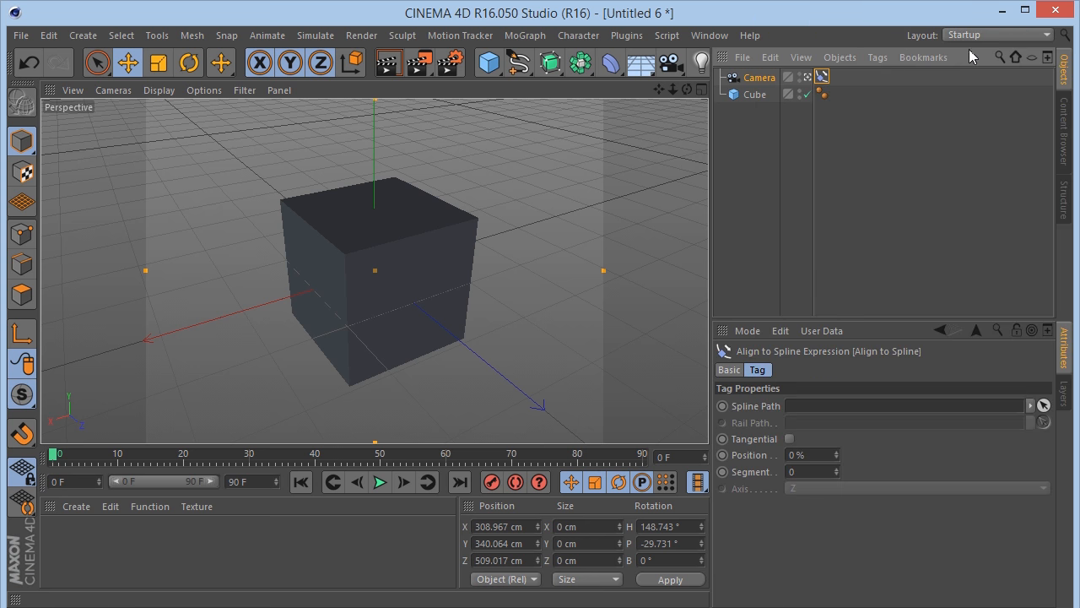
Add a Circle spline in the XZ plane and assign it as the Spline Path of the camera's Align to Spline tag.
click(520, 62)
click(647, 146)
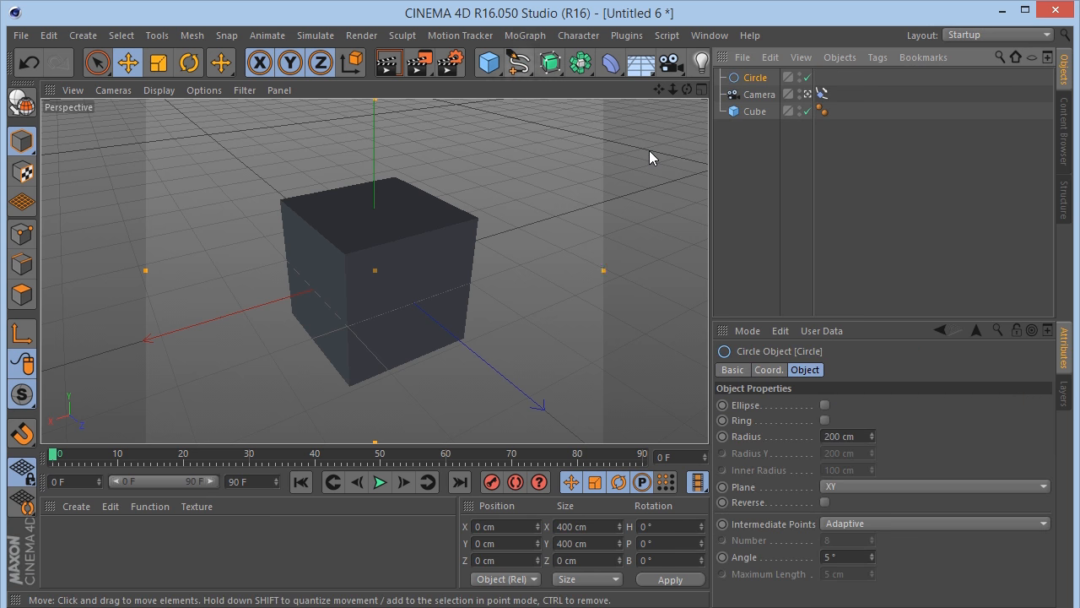
click(856, 487)
click(858, 537)
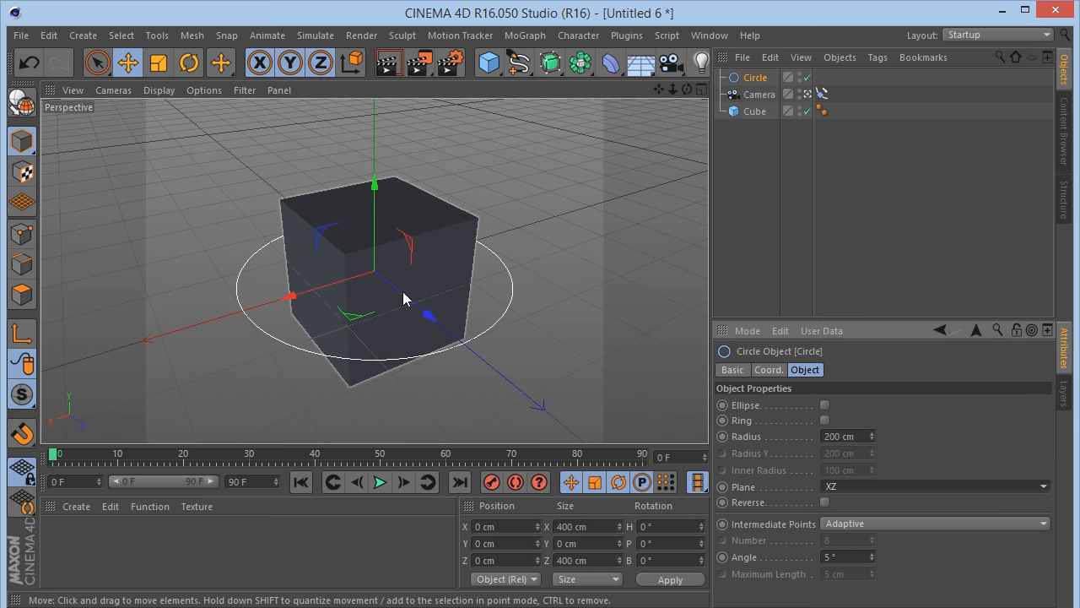
click(819, 94)
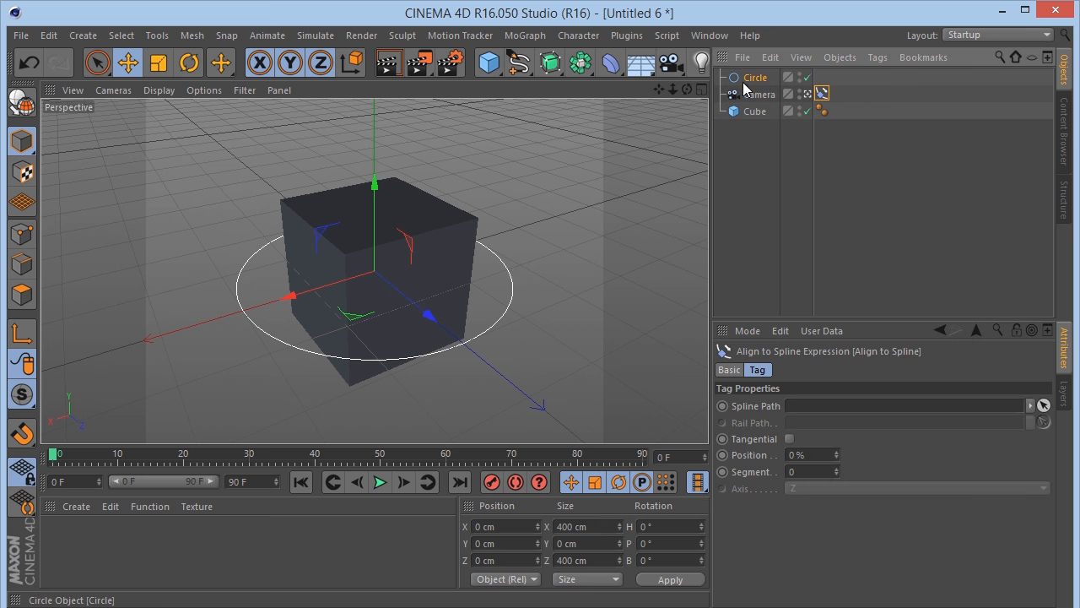
drag(885, 420, 867, 408)
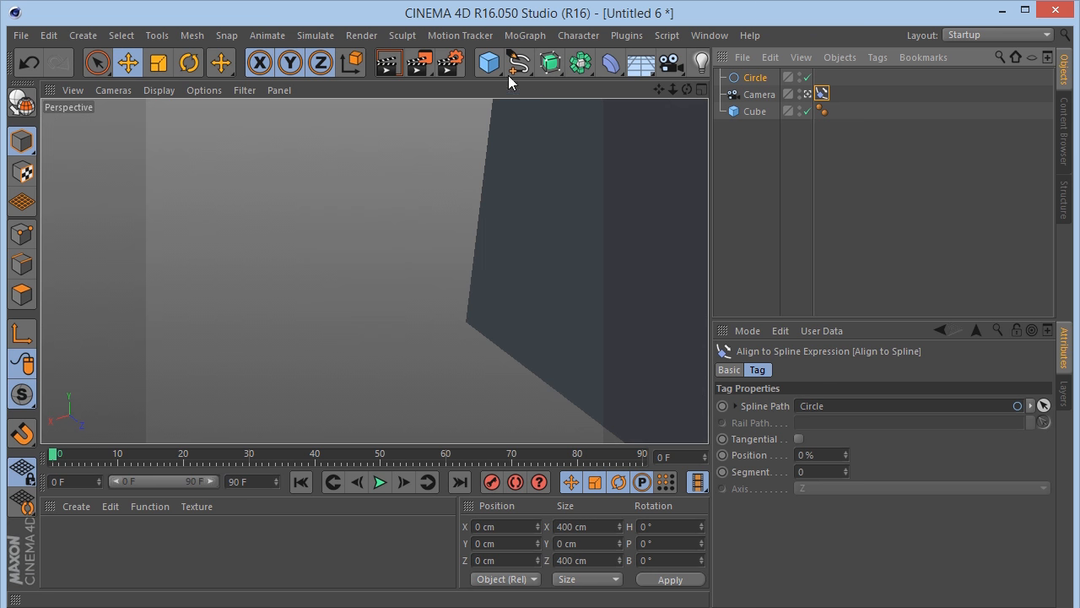
Enlarge the Circle's radius to 479 cm and leave the camera view to see the whole setup.
click(736, 79)
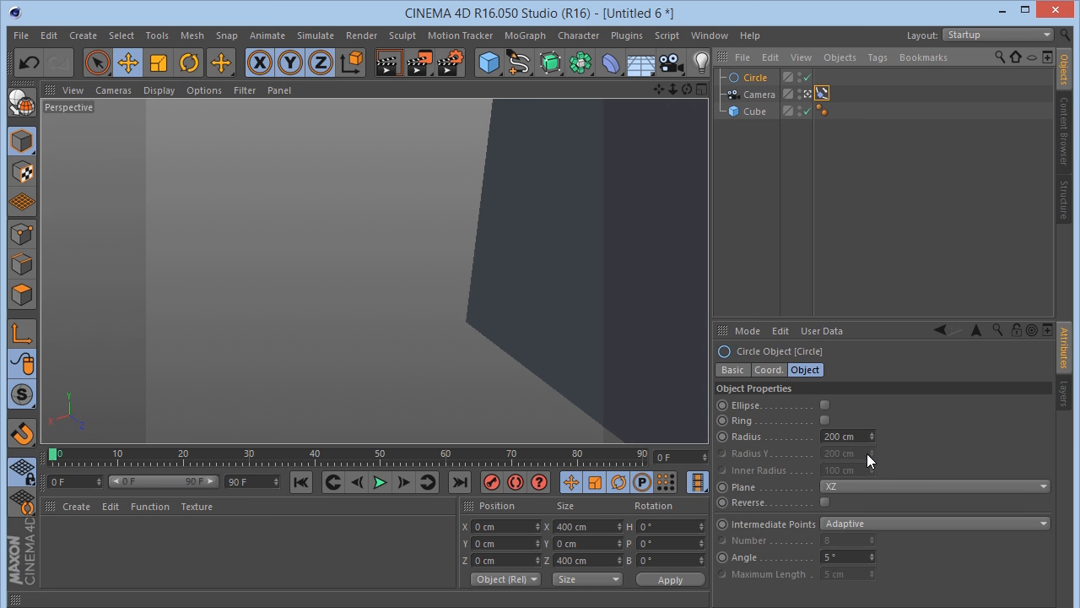
drag(872, 436, 872, 371)
mouse_move(688, 89)
mouse_down()
mouse_move(688, 106)
mouse_move(642, 126)
mouse_move(667, 152)
mouse_move(667, 173)
mouse_move(705, 93)
mouse_up()
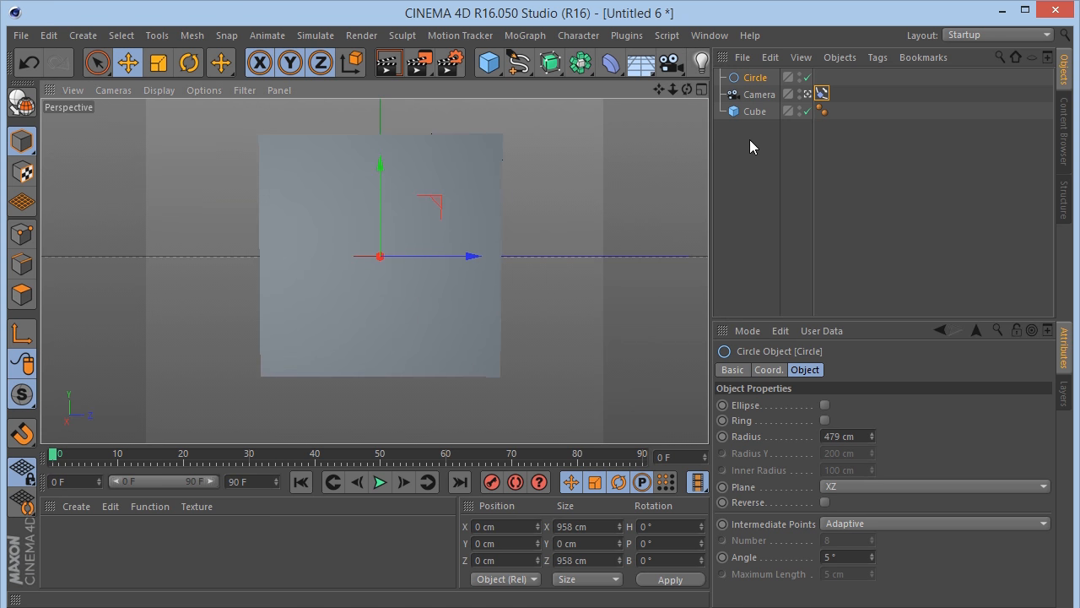
click(807, 94)
drag(685, 89, 641, 351)
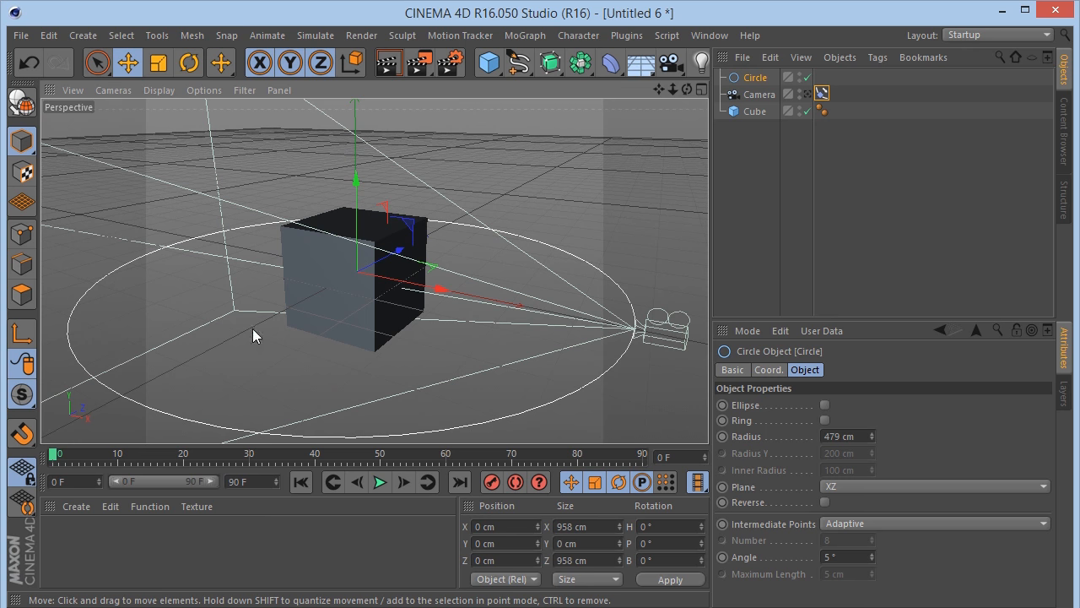
Try moving the camera around the Circle by varying its Align to Spline tag's Position, returning it to 0%.
click(758, 95)
click(822, 93)
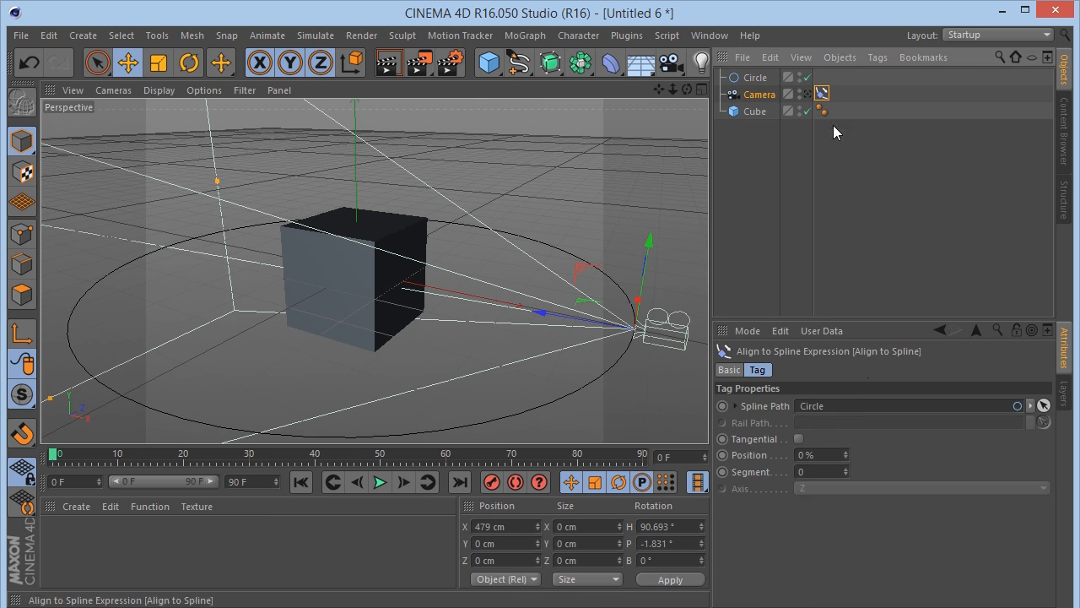
drag(844, 461, 896, 420)
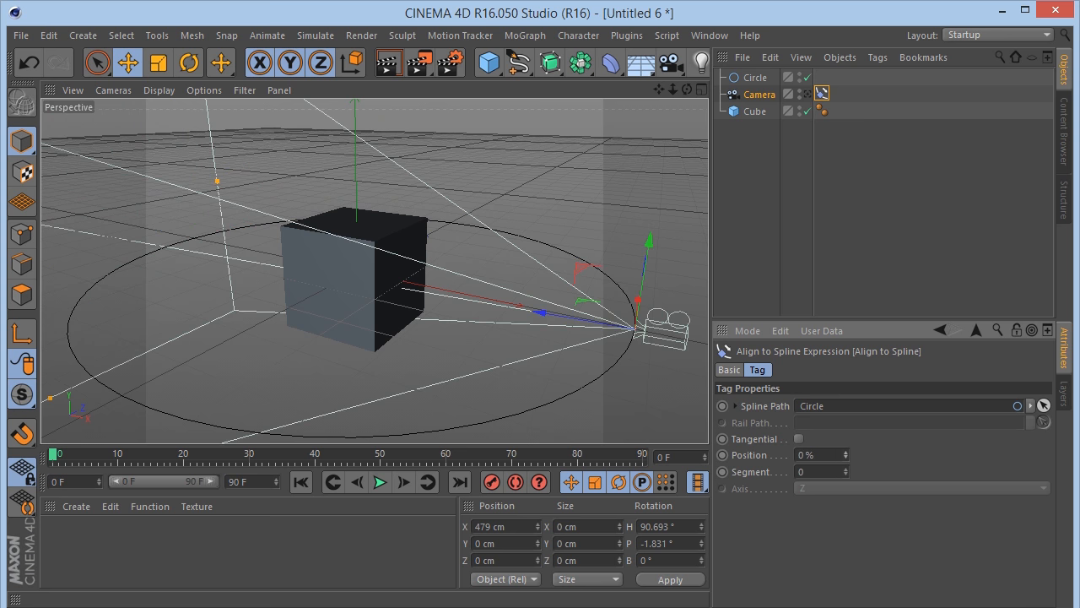
Add a Target tag to the camera with the Cube as target object.
right_click(762, 101)
mouse_move(784, 30)
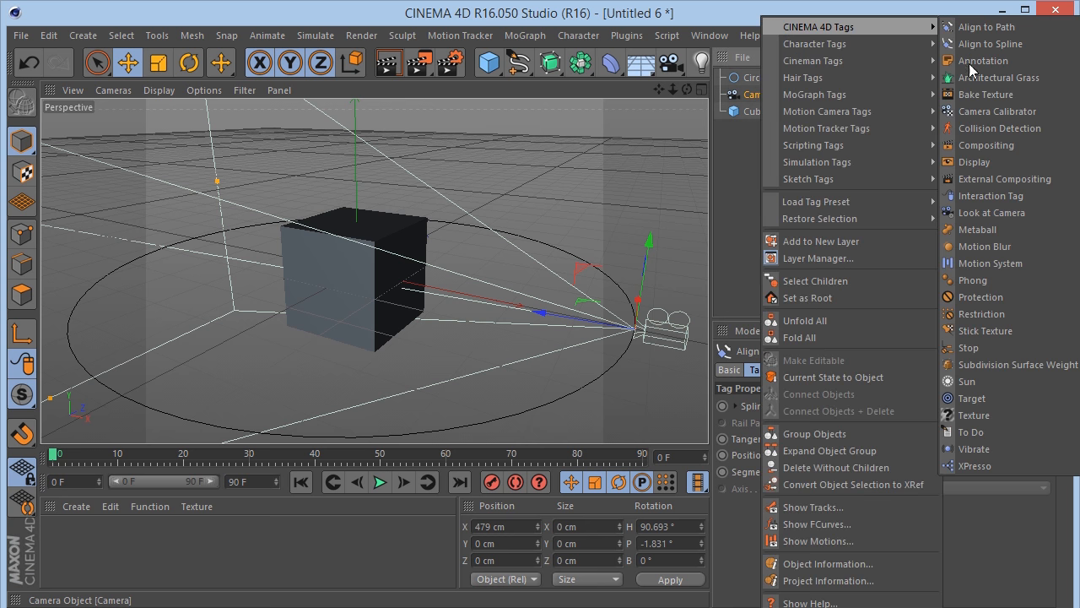
click(972, 398)
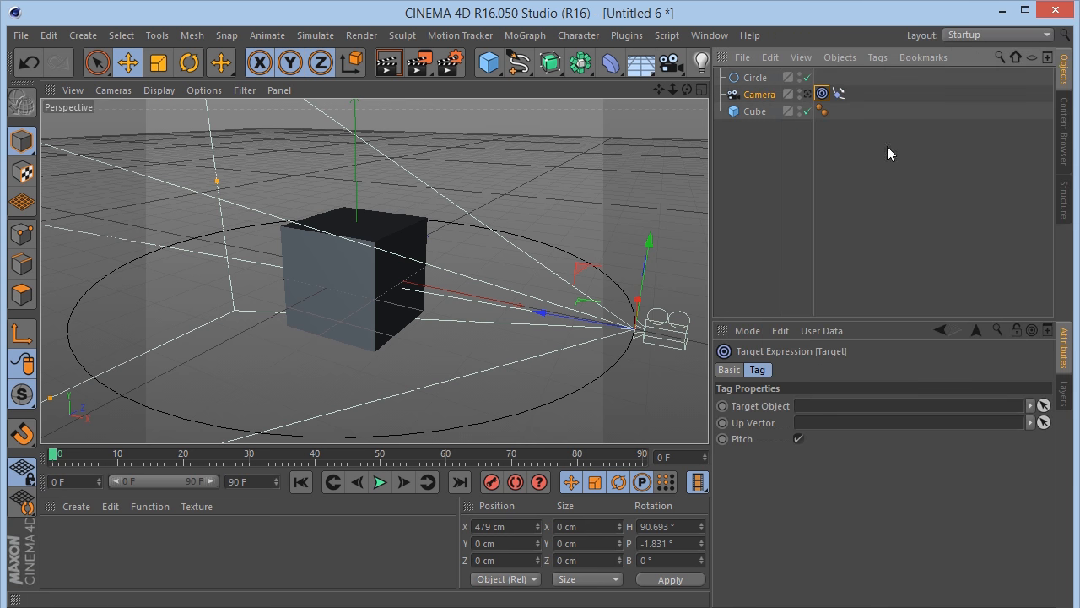
drag(821, 412, 821, 410)
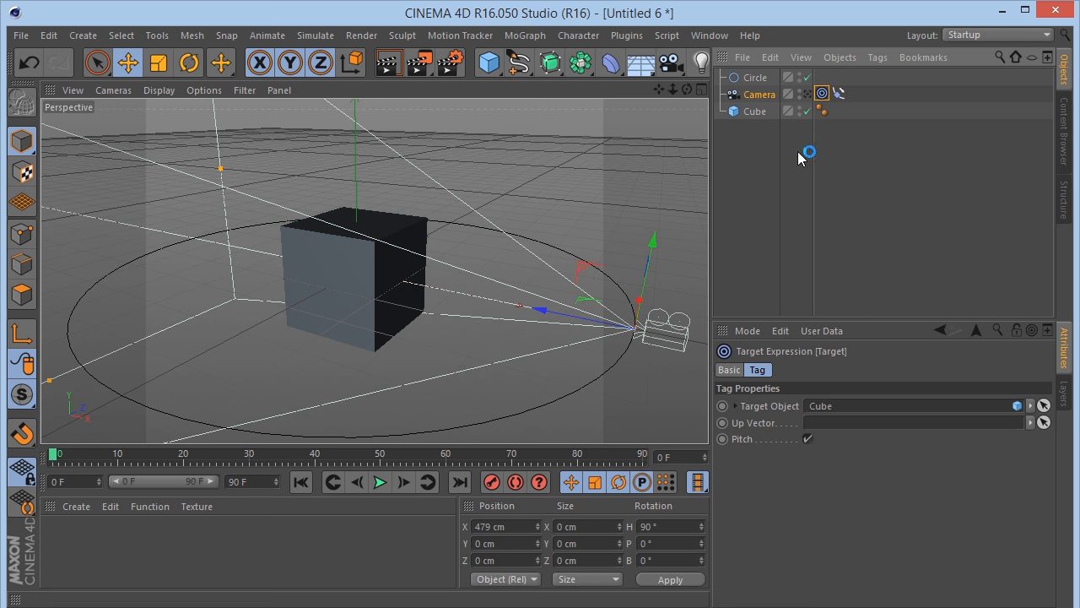
Test the camera's orbit around the Cube by varying the spline Position, also through the camera, returning it to 0%.
click(756, 78)
click(840, 94)
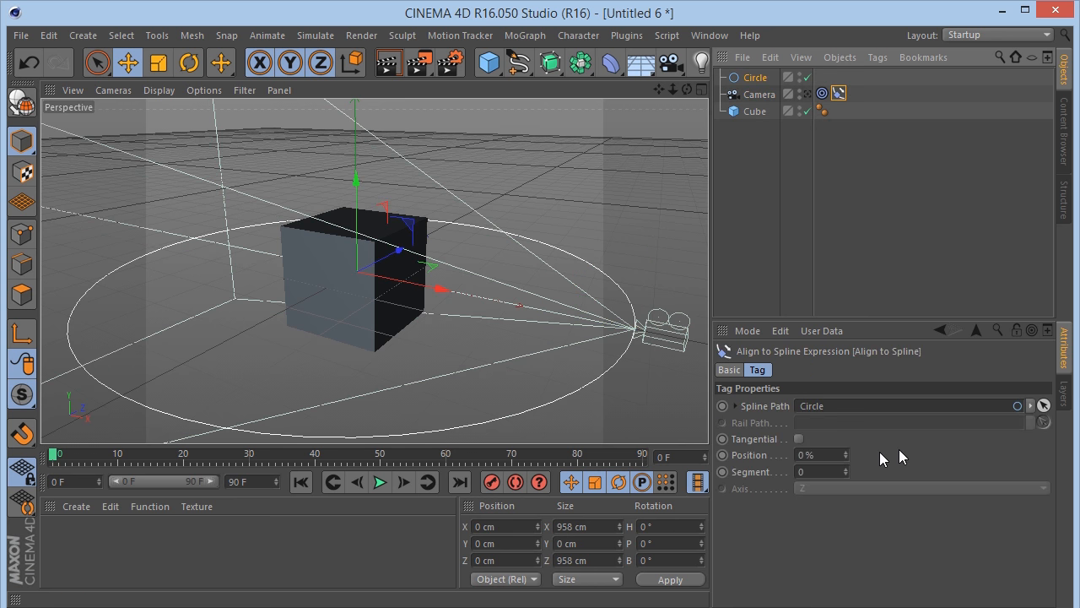
drag(847, 454, 859, 198)
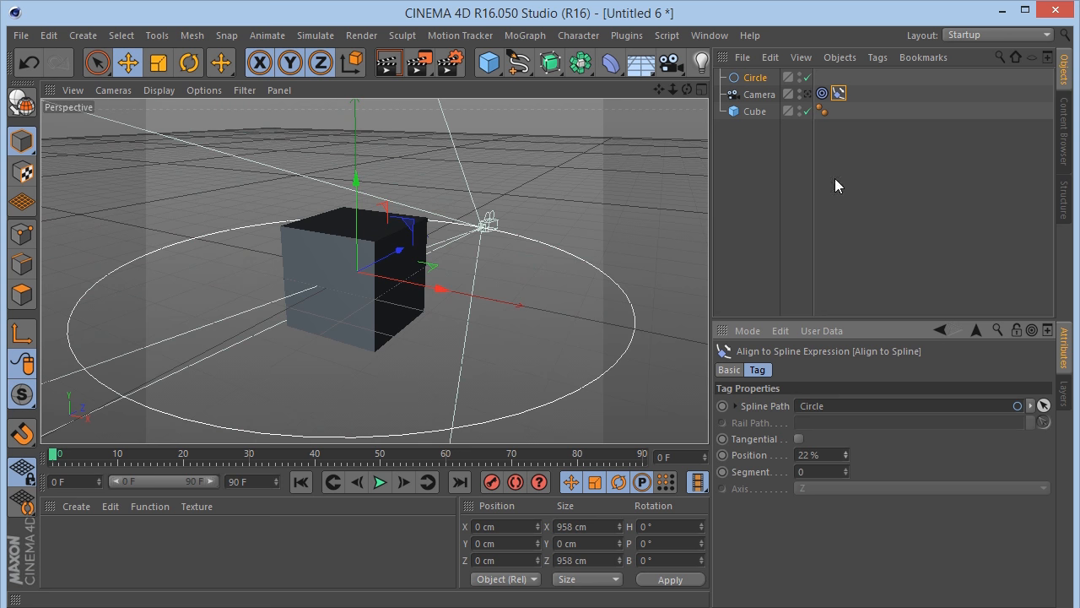
click(808, 94)
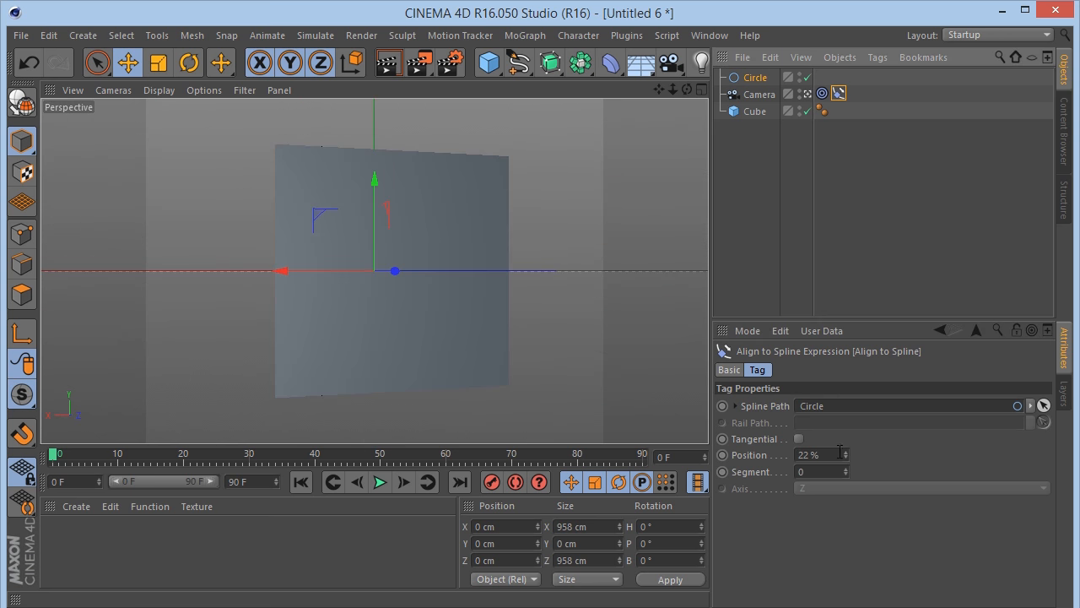
mouse_move(846, 455)
mouse_down()
mouse_move(872, 415)
mouse_move(845, 456)
mouse_up()
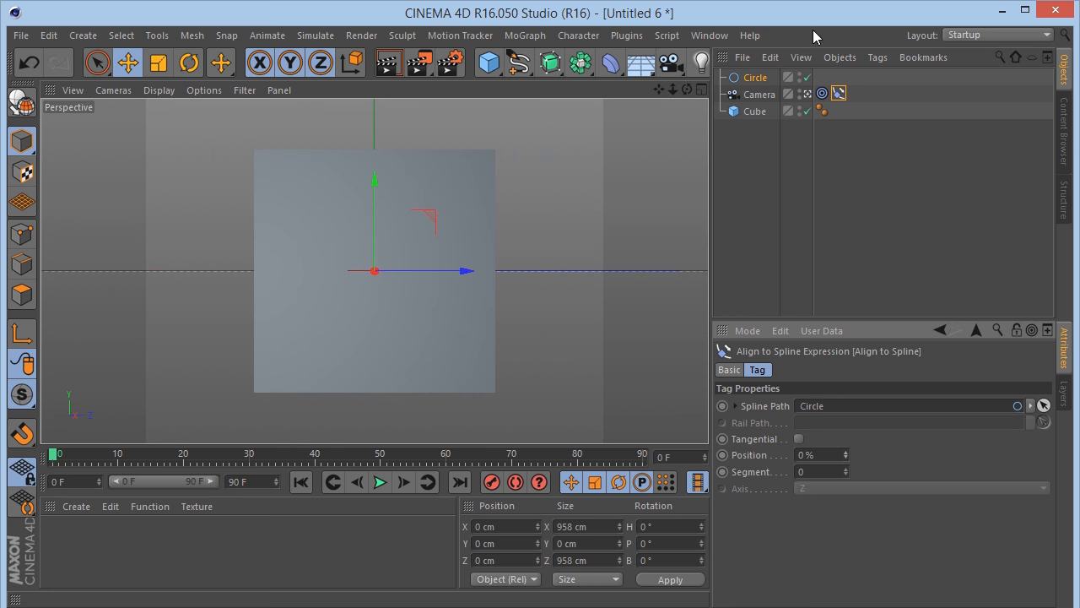
Set the Circle's radius to 520 cm and raise it to a Y position of 305 cm.
click(755, 78)
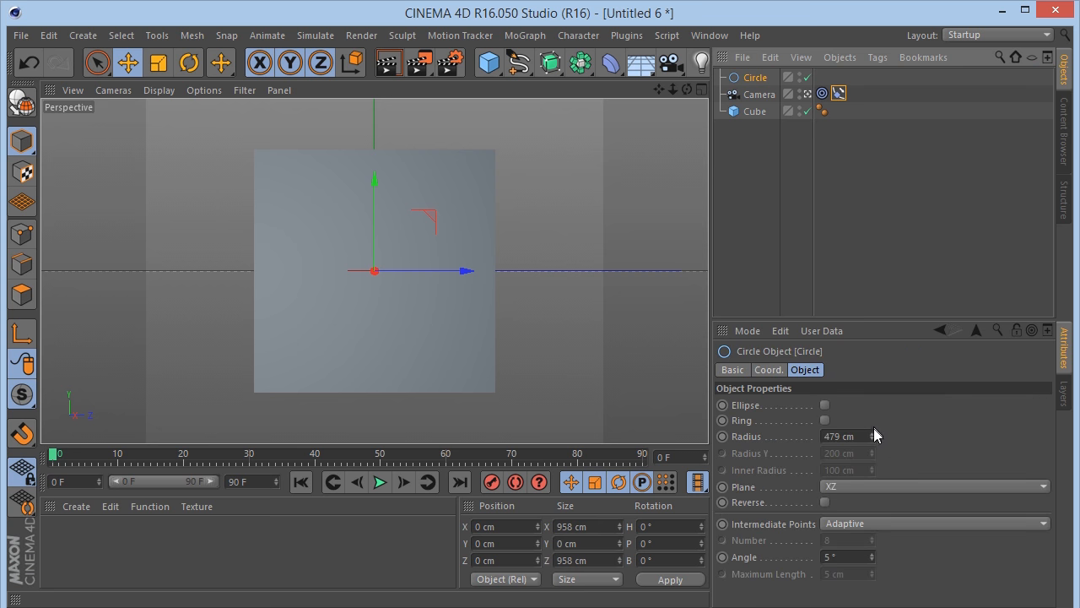
drag(873, 433, 873, 416)
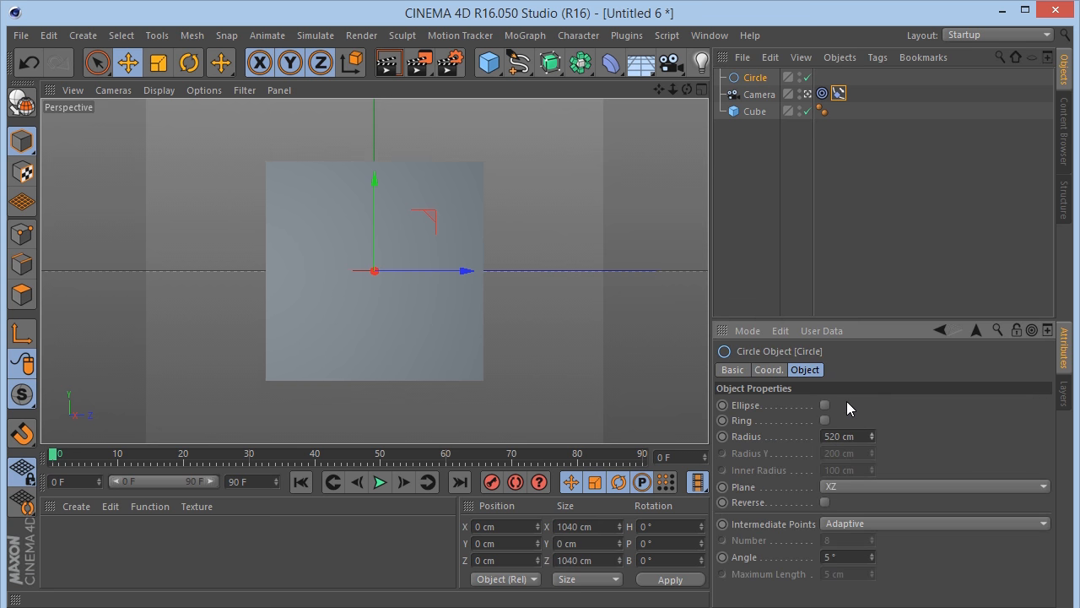
click(778, 371)
mouse_move(805, 419)
mouse_down()
mouse_move(805, 406)
mouse_move(806, 420)
mouse_up()
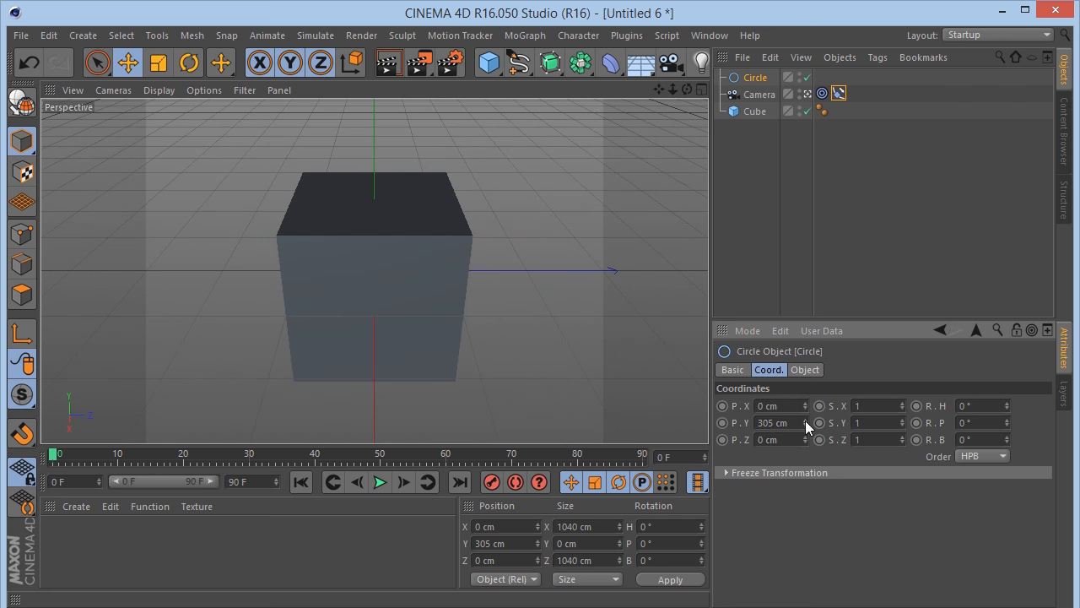
Leave the camera view and examine the raised Circle, the camera's position and its Target tag.
click(805, 95)
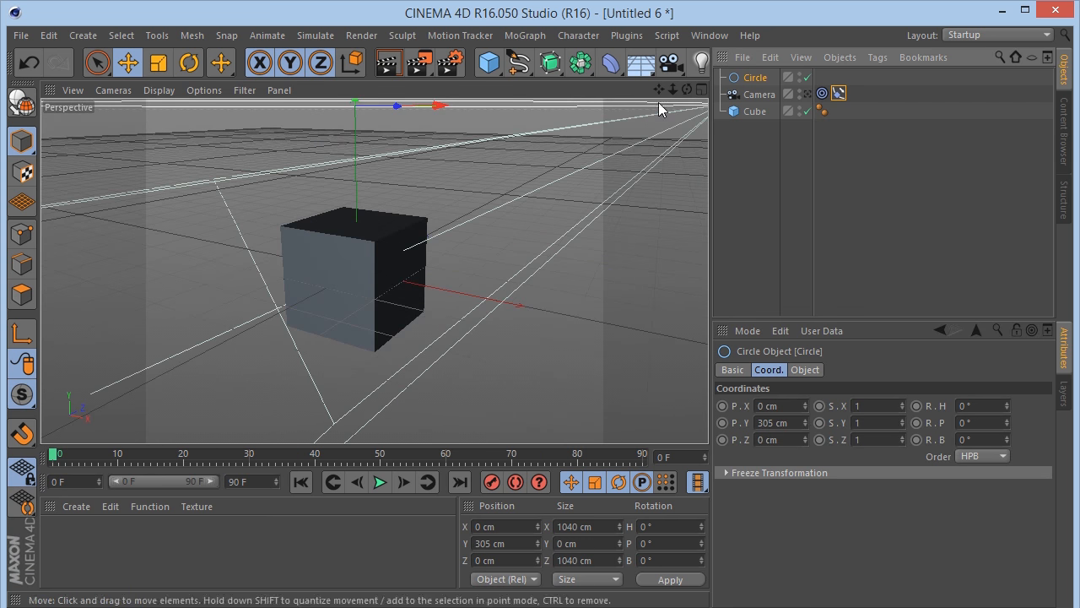
drag(673, 90, 686, 82)
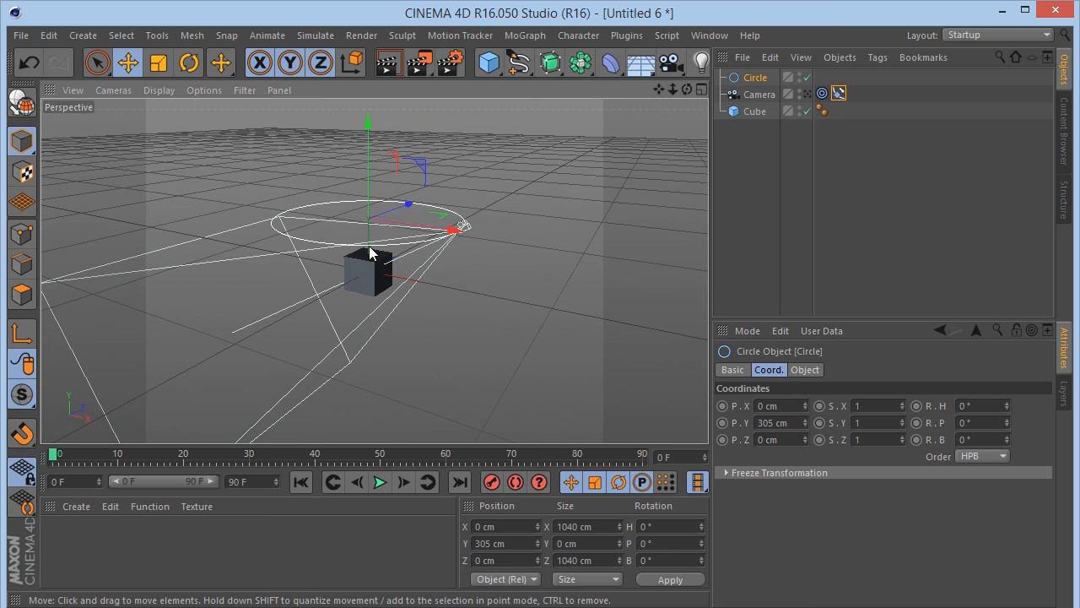
scroll(369, 246, up, 5)
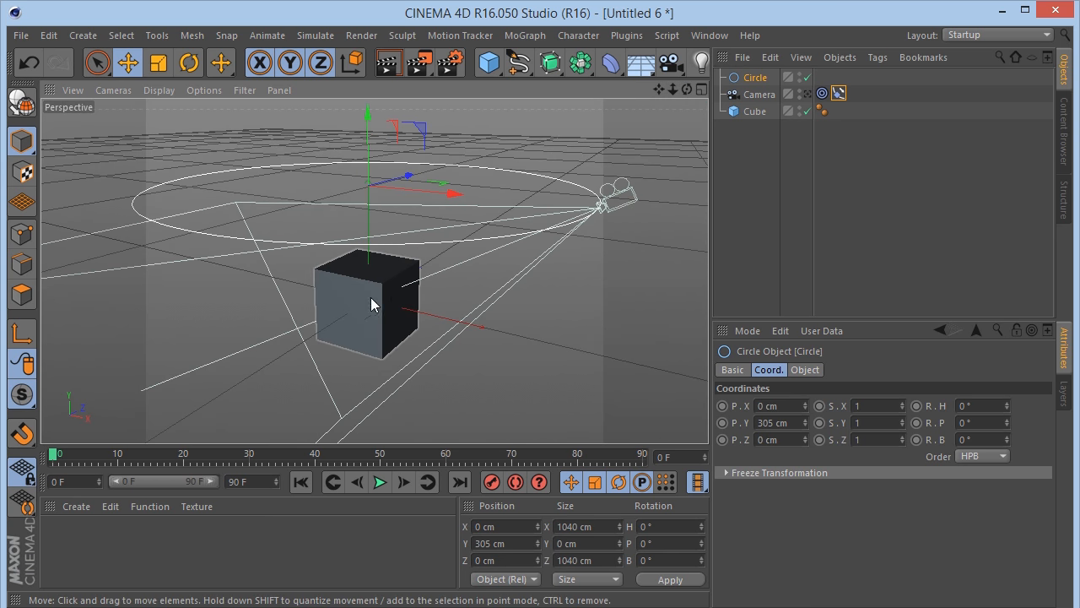
click(823, 95)
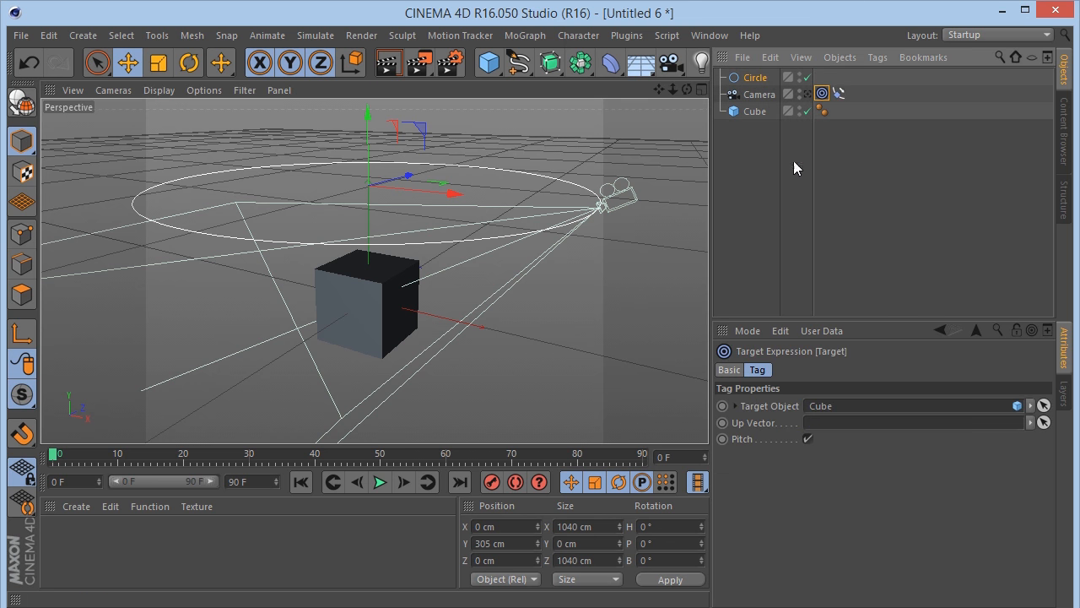
Try moving the Cube vertically to test the camera's targeting, and undo the move.
click(755, 113)
drag(366, 211, 406, 398)
key(ctrl+z)
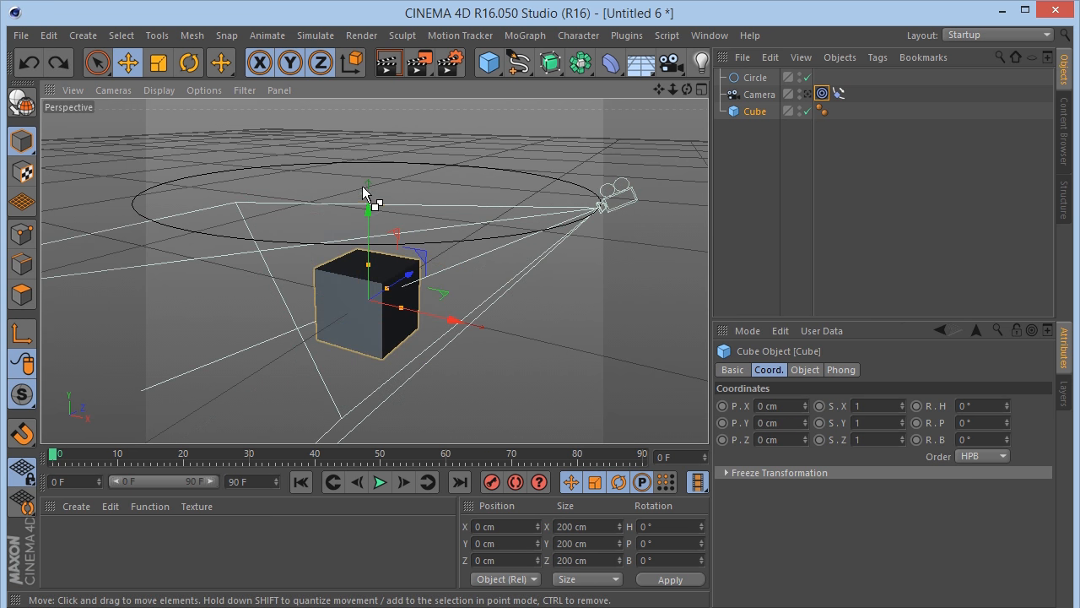
Switch back to the Sports Logo.c4d document, go to frame 250 and show the Circle's object properties.
click(709, 34)
click(745, 416)
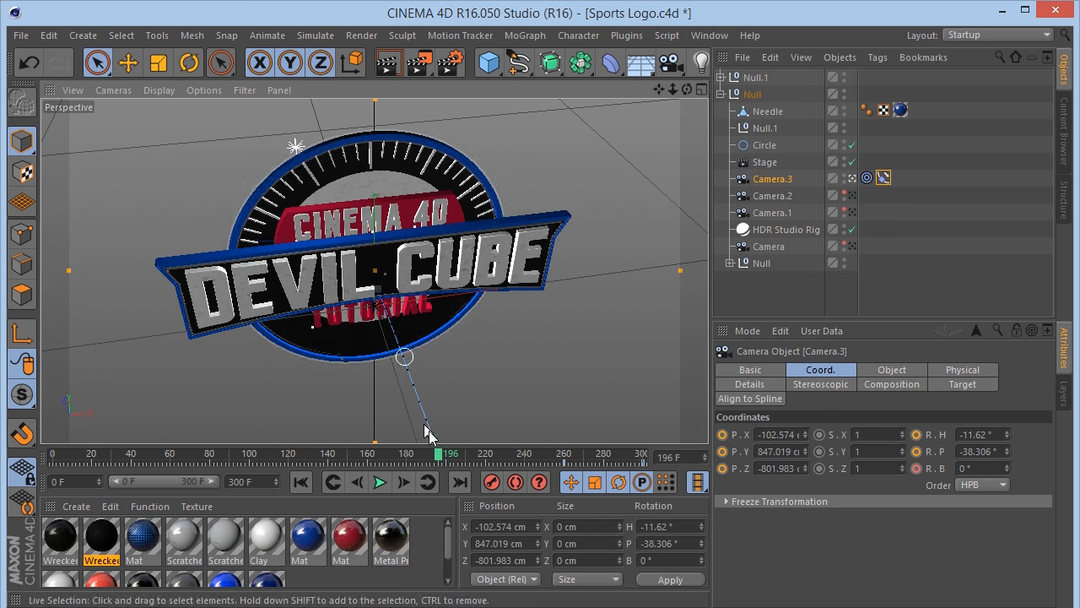
drag(441, 453, 548, 465)
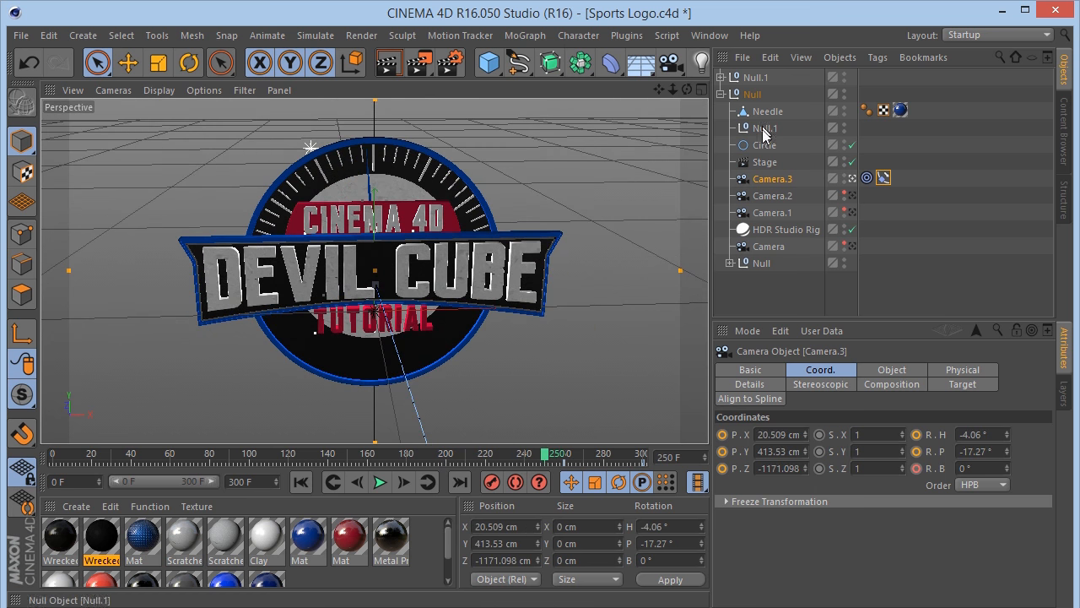
click(765, 145)
click(805, 371)
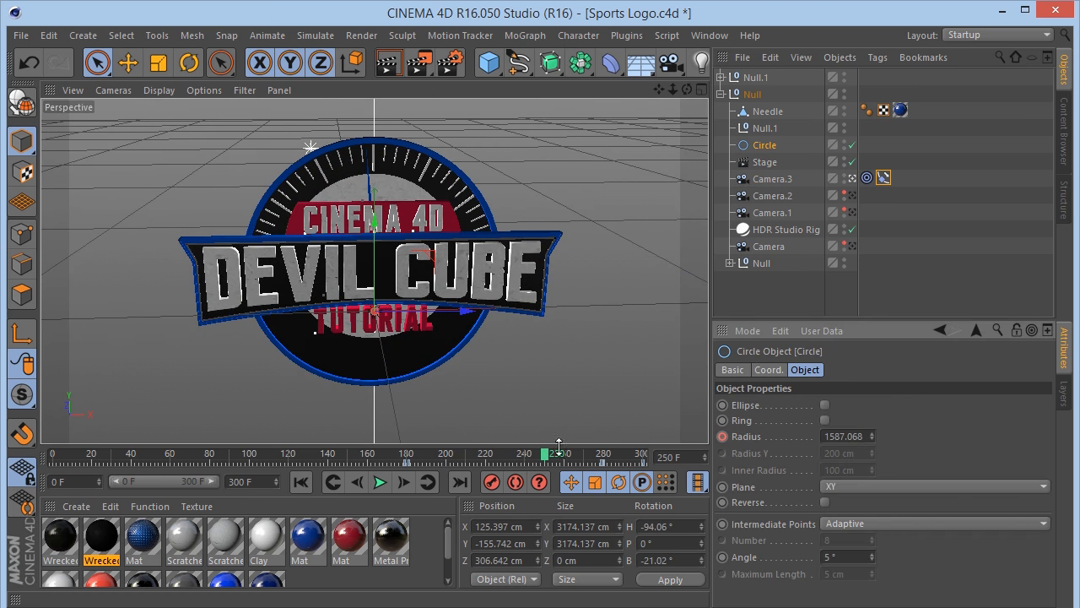
Scrub back to frame 193 to check the Circle's animated radius, and play the animation from the start.
drag(564, 462, 433, 463)
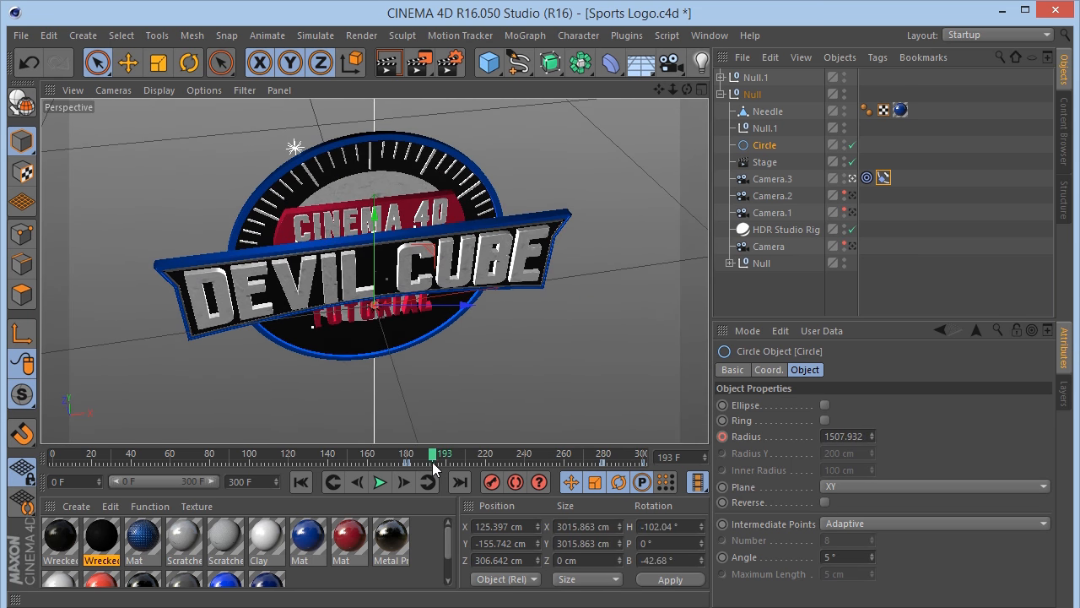
click(301, 482)
click(379, 483)
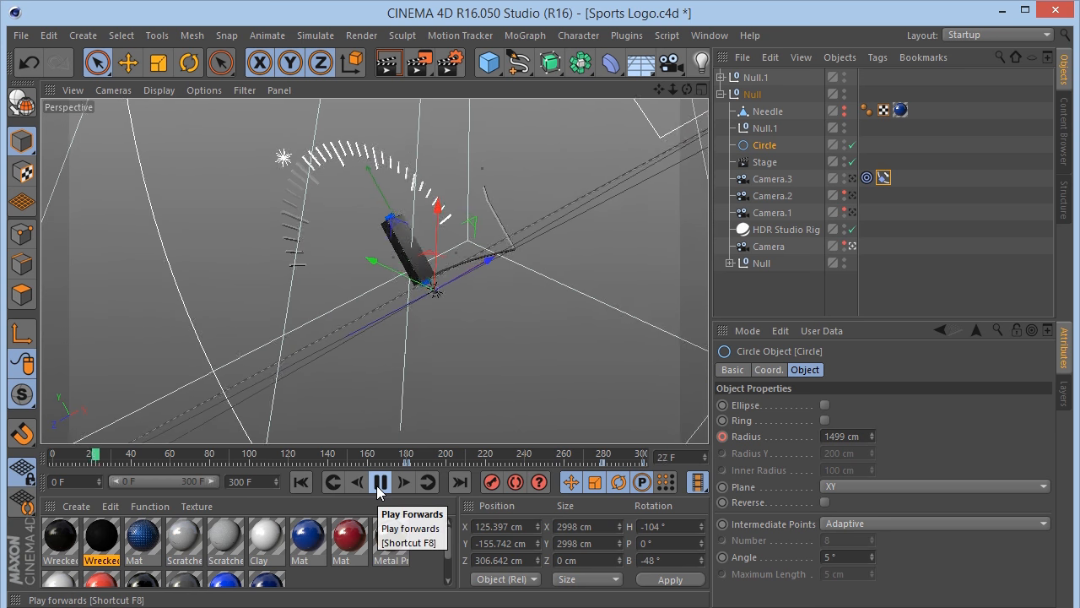